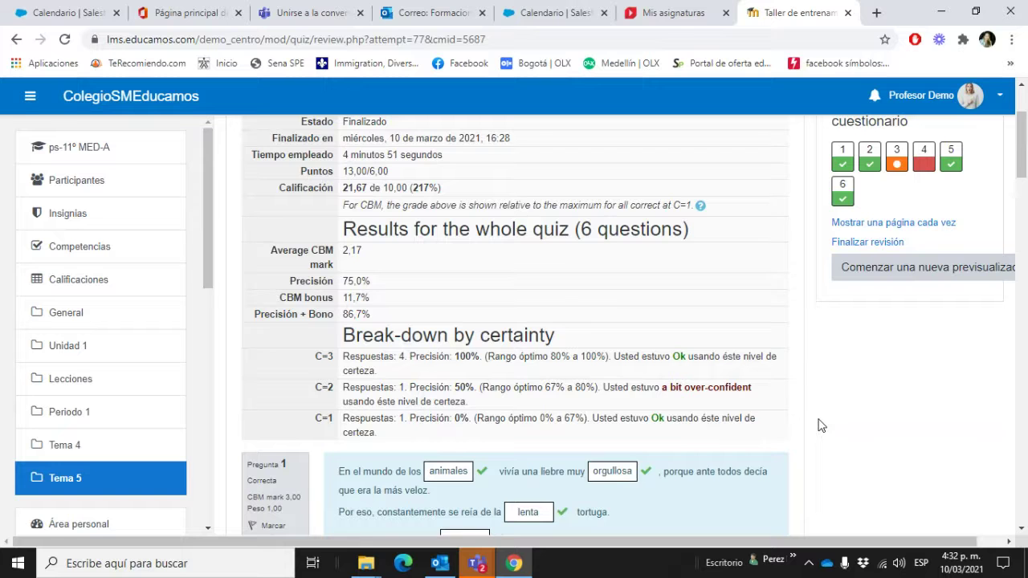
Step: Browse the course page, then return to the Tema 5 section
scroll(820, 426, down, 3)
scroll(820, 425, up, 3)
scroll(820, 426, down, 1)
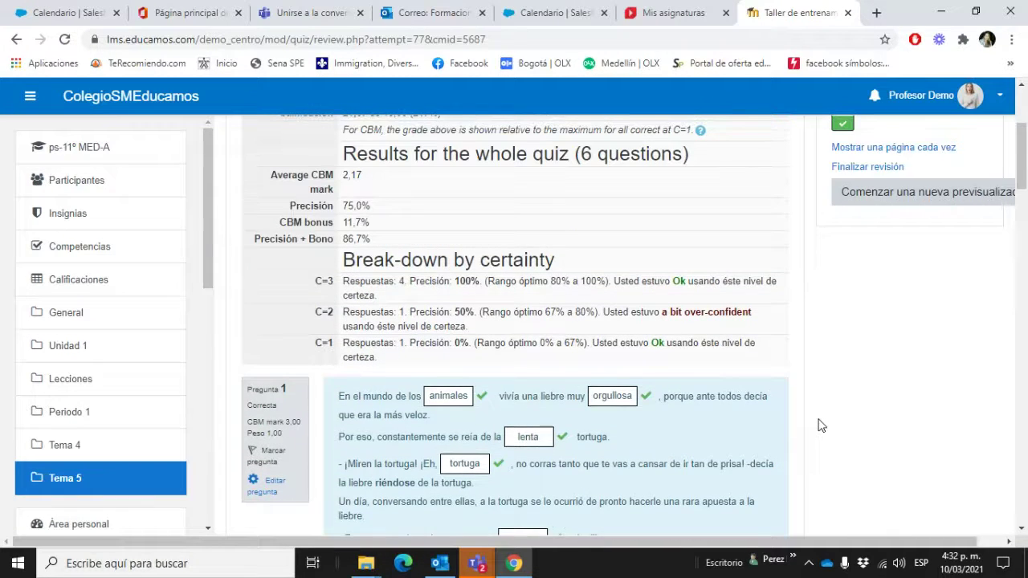
scroll(819, 426, down, 4)
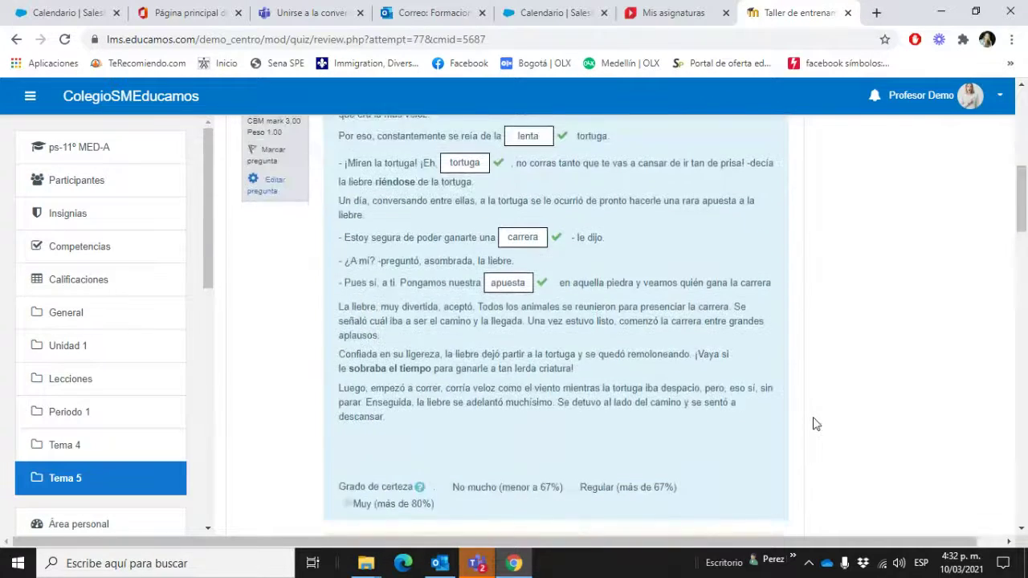
scroll(816, 425, down, 2)
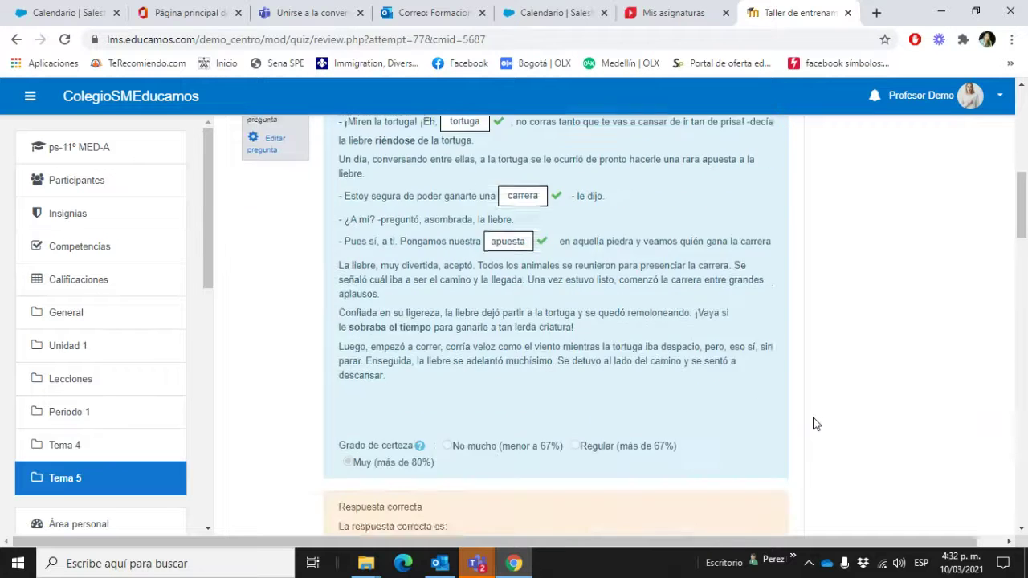
scroll(816, 424, down, 2)
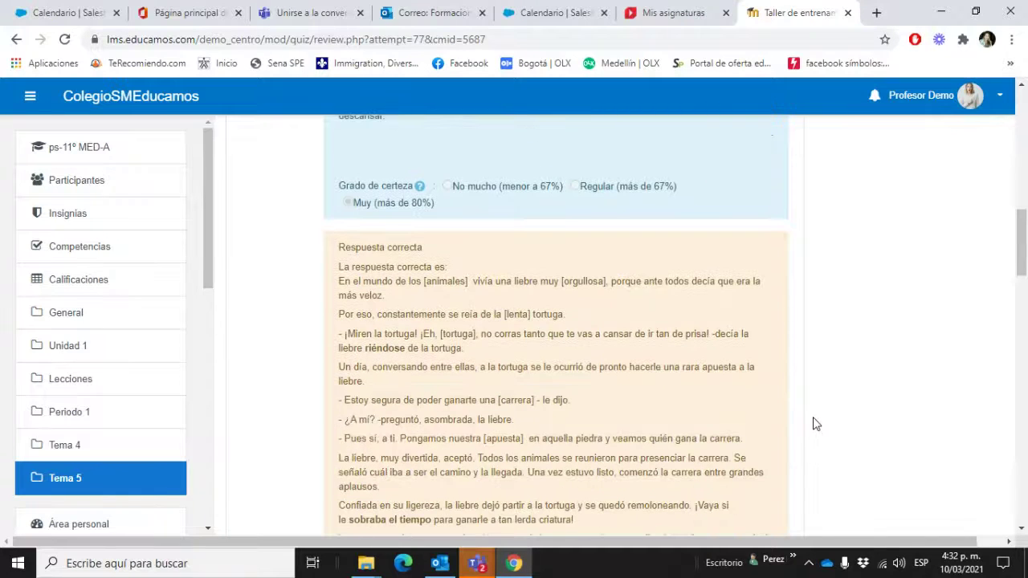
scroll(816, 424, down, 1)
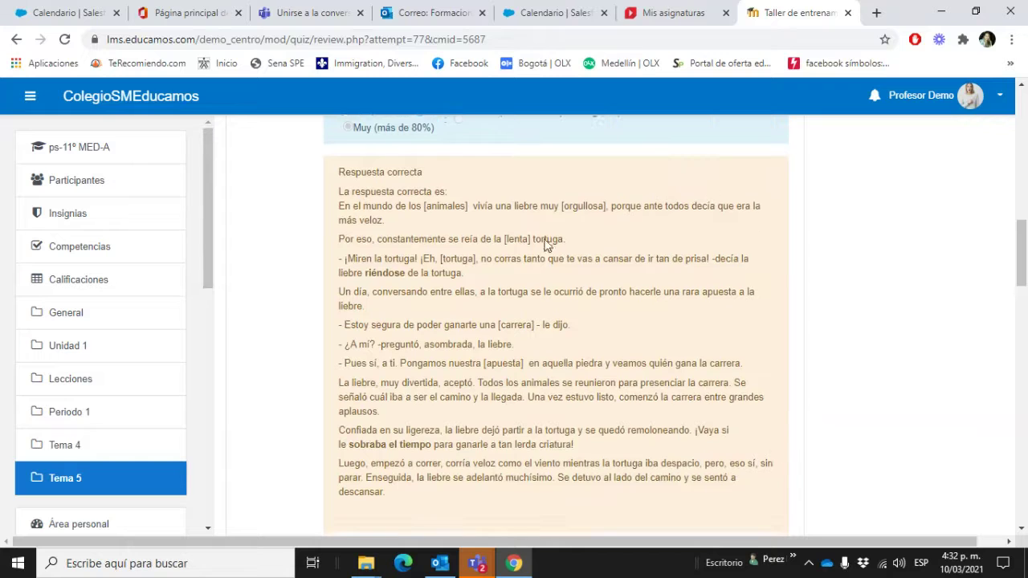
scroll(733, 411, down, 2)
scroll(732, 412, down, 2)
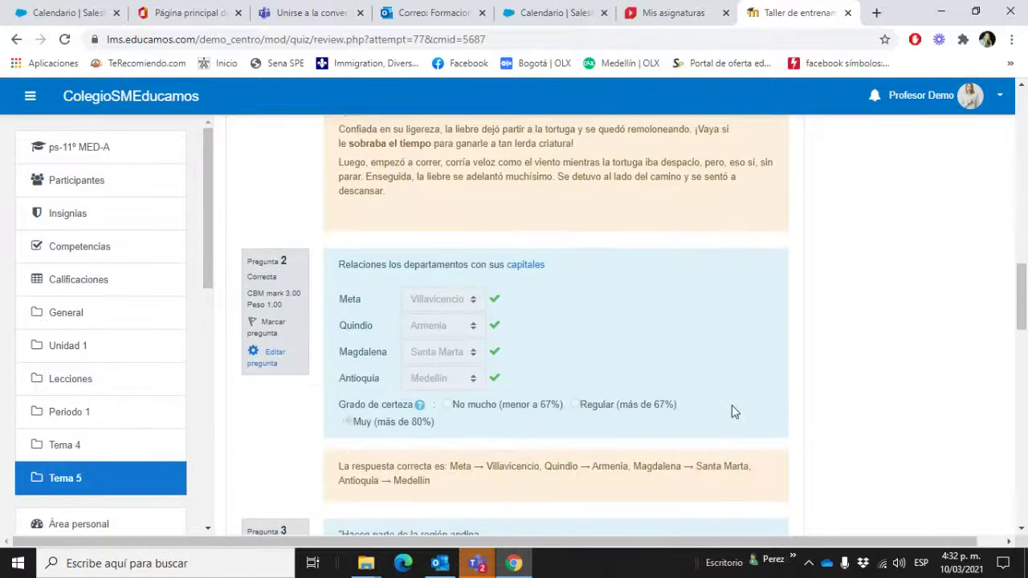
scroll(732, 413, down, 2)
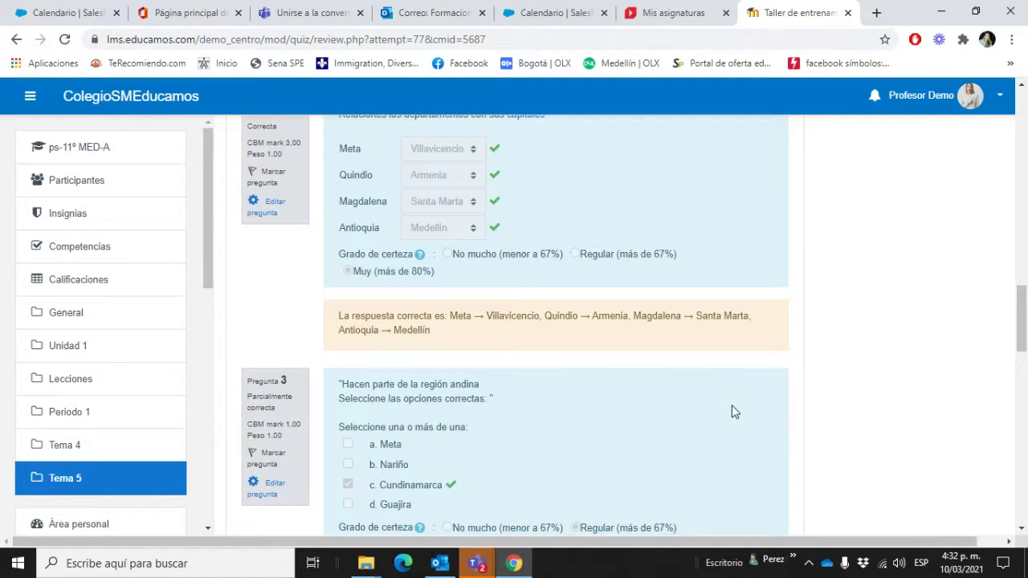
scroll(732, 412, down, 3)
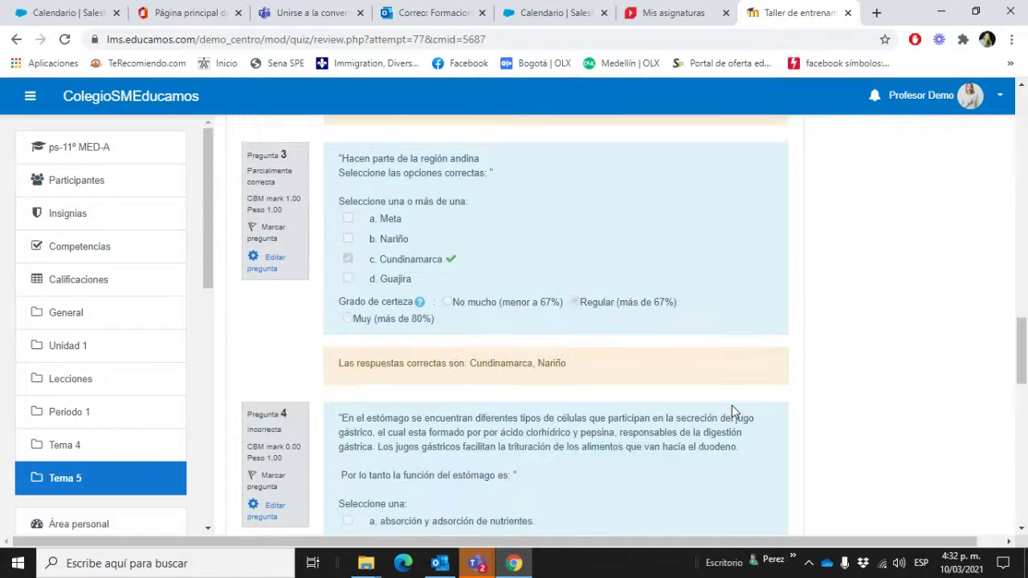
scroll(732, 412, down, 4)
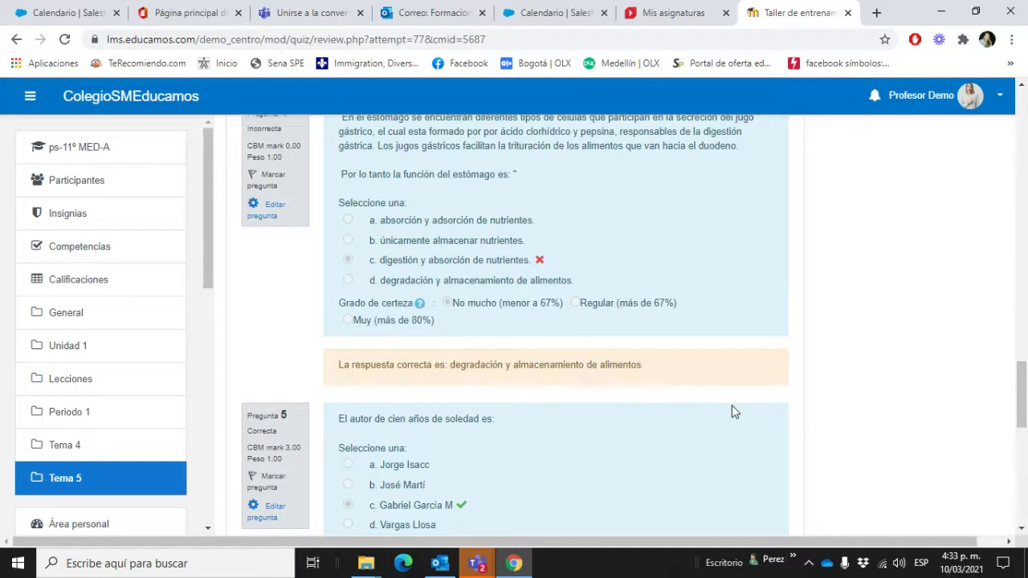
scroll(732, 406, down, 1)
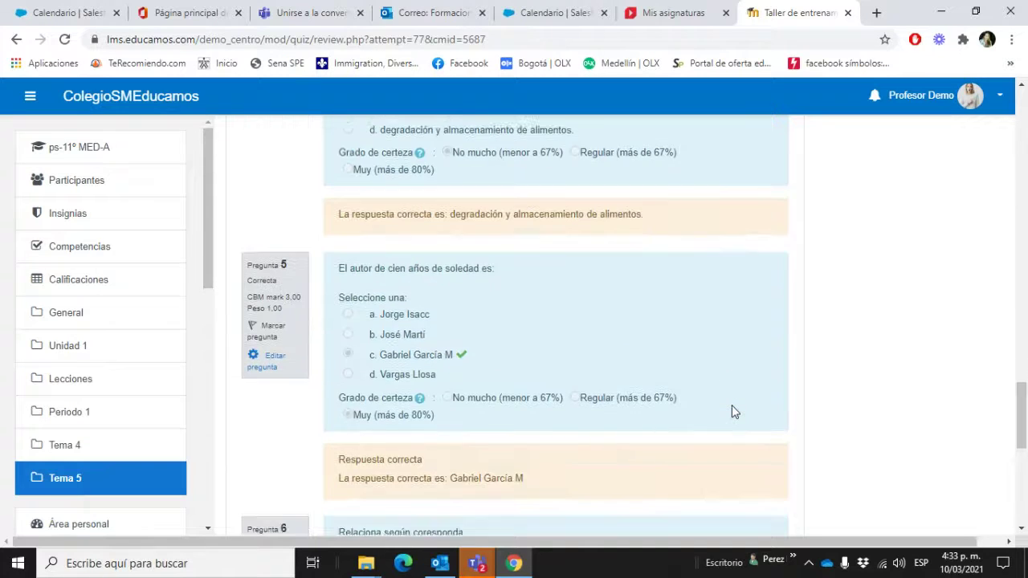
scroll(732, 406, down, 3)
scroll(732, 412, down, 2)
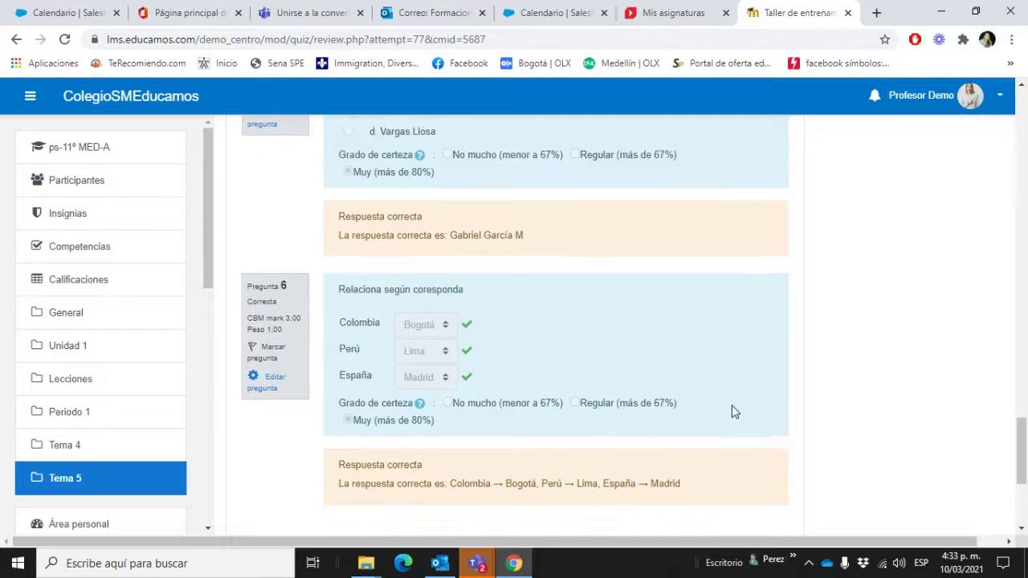
scroll(731, 412, up, 3)
scroll(732, 412, up, 10)
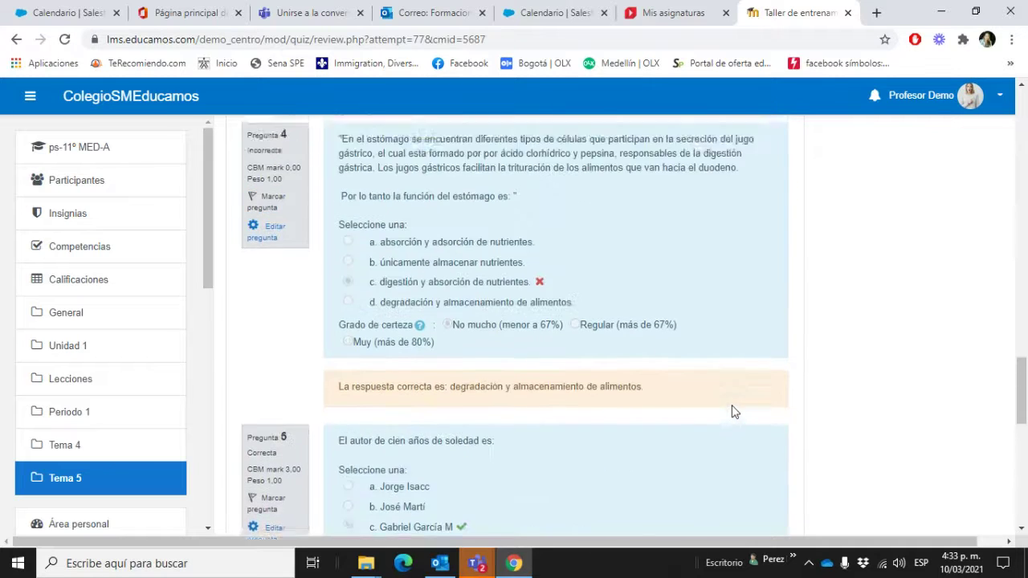
scroll(732, 412, up, 5)
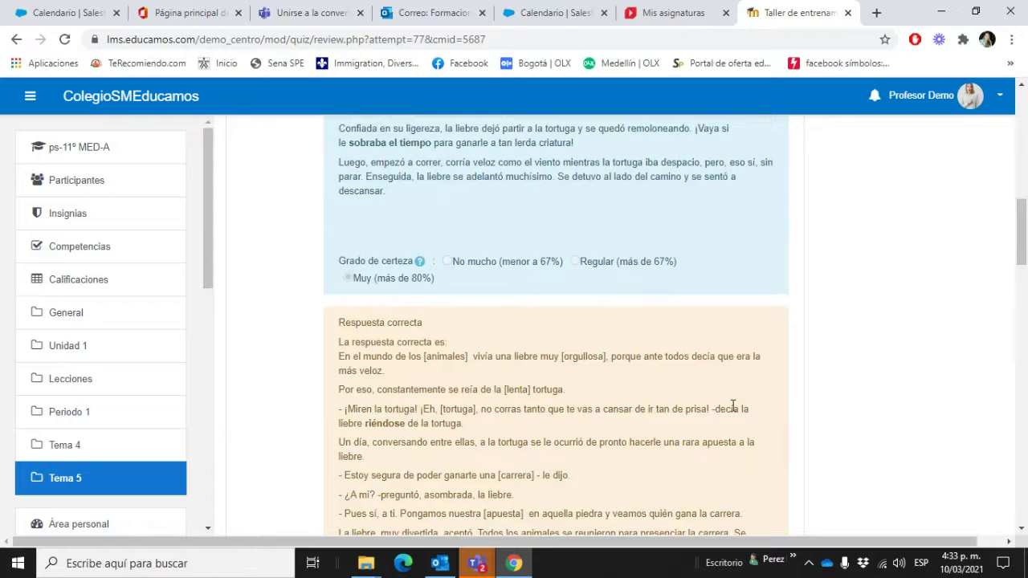
scroll(732, 408, up, 10)
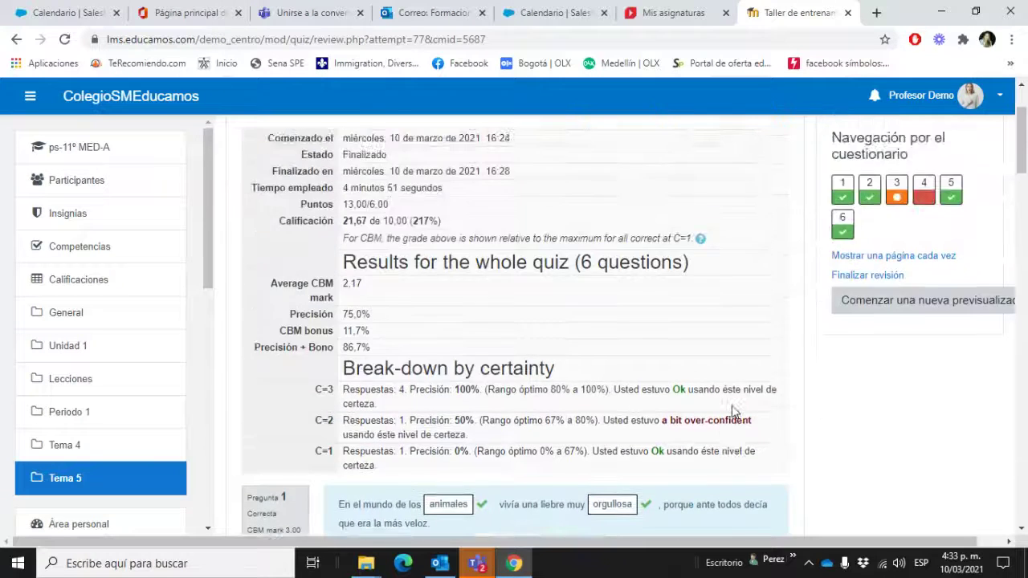
scroll(732, 412, up, 2)
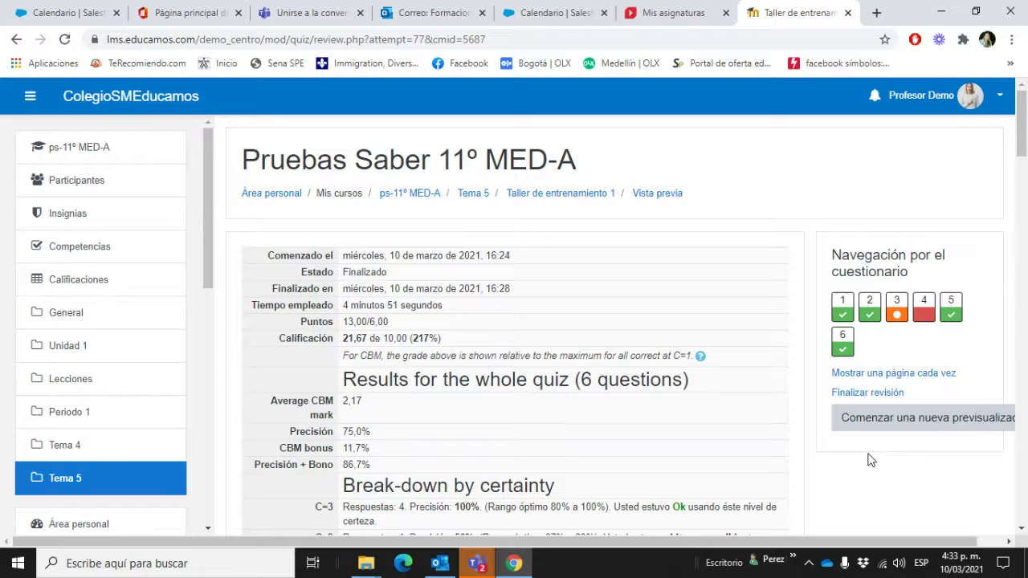
click(472, 194)
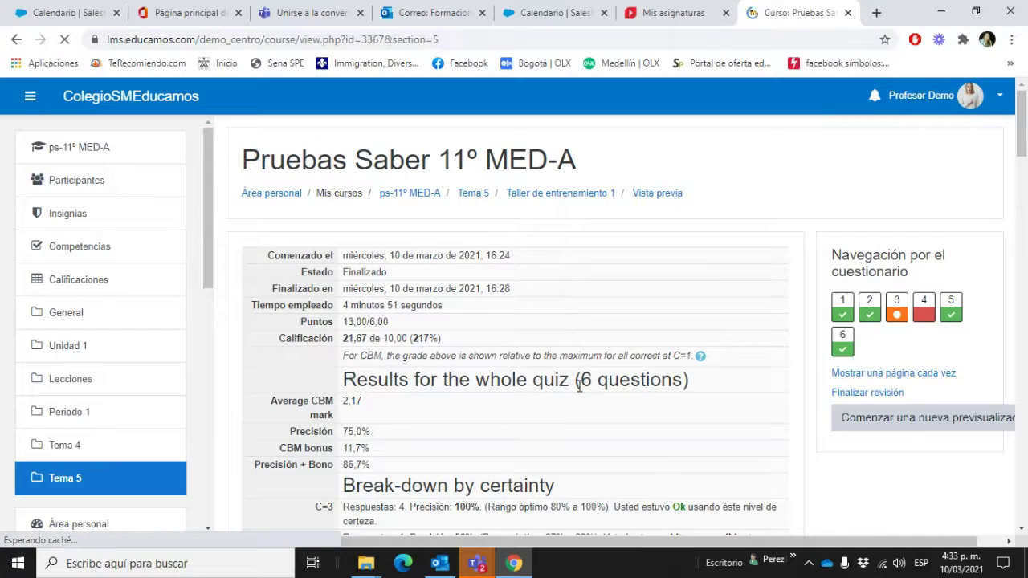
Step: Add a new Cuestionario activity to Tema 5 and focus its name field
scroll(637, 391, down, 1)
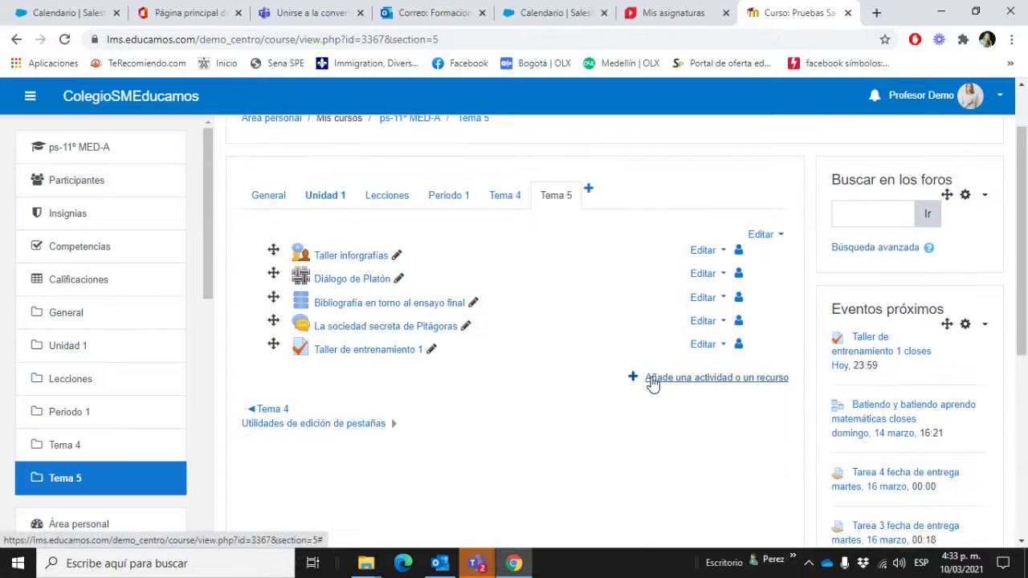
click(653, 380)
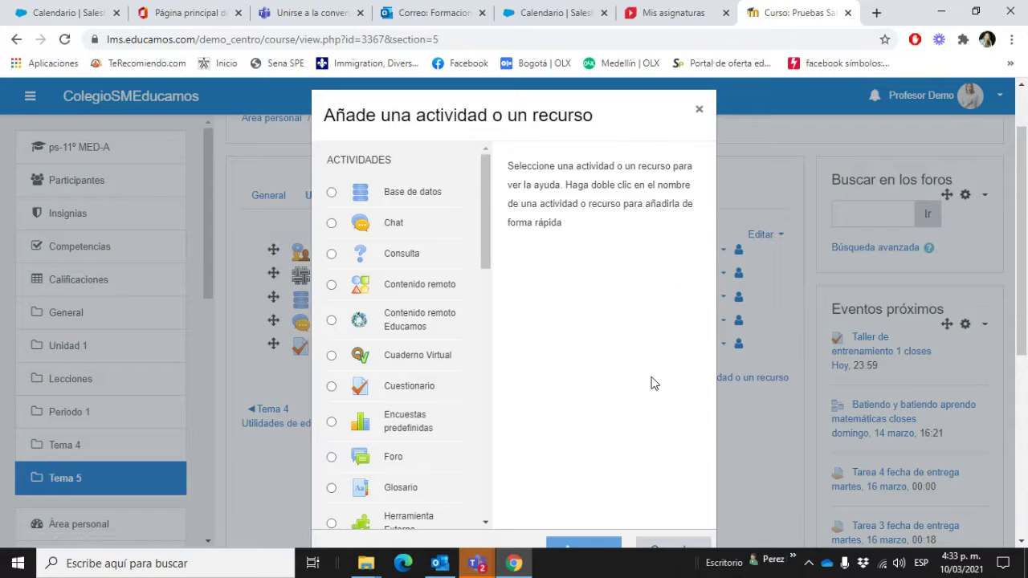
click(330, 389)
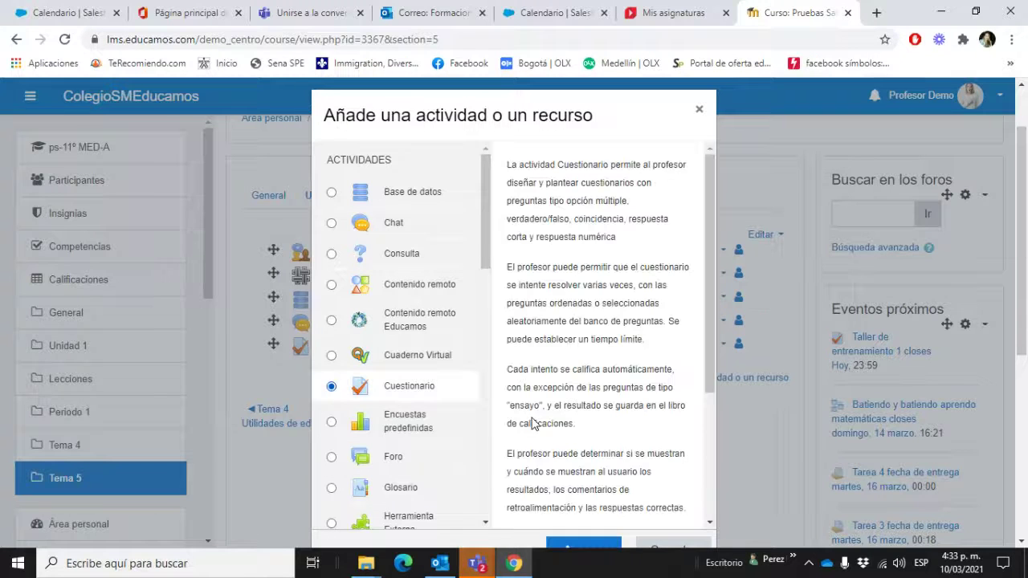
scroll(535, 423, down, 5)
click(602, 331)
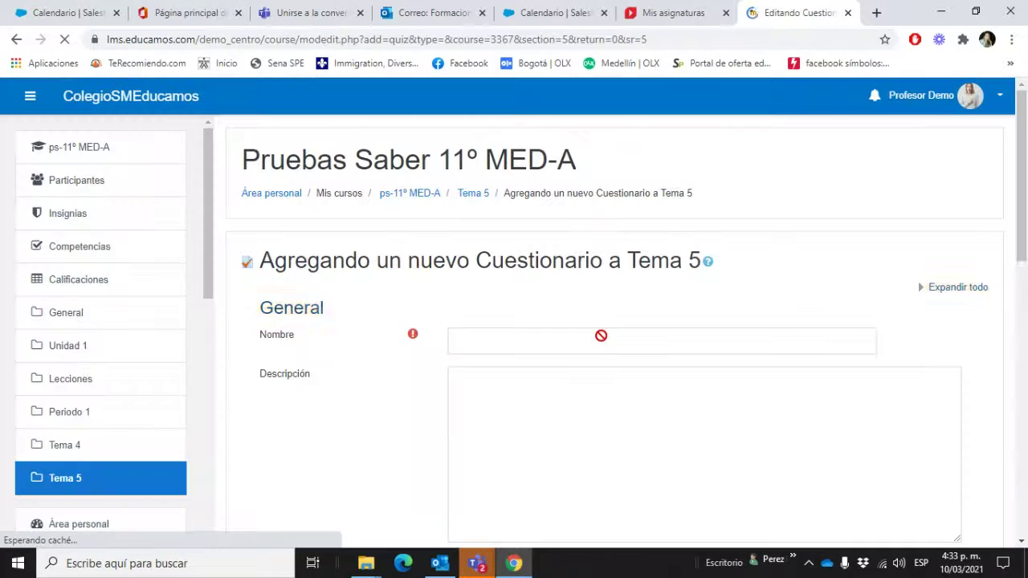
click(555, 343)
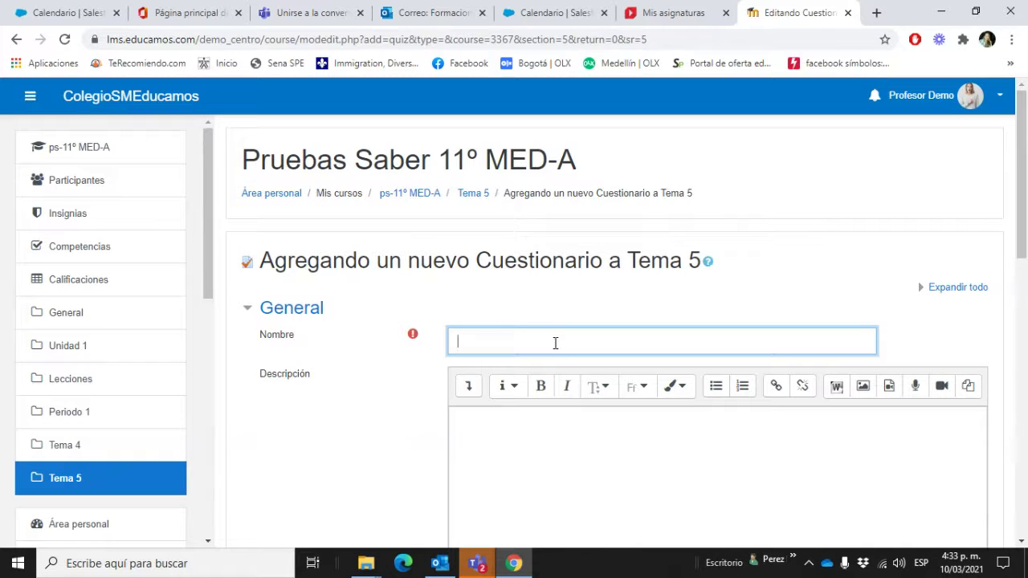
Step: Name the quiz 'Evaluación 5' and give it the description 'Responde con atención'
text(Evaluación 5)
scroll(598, 329, down, 2)
click(597, 330)
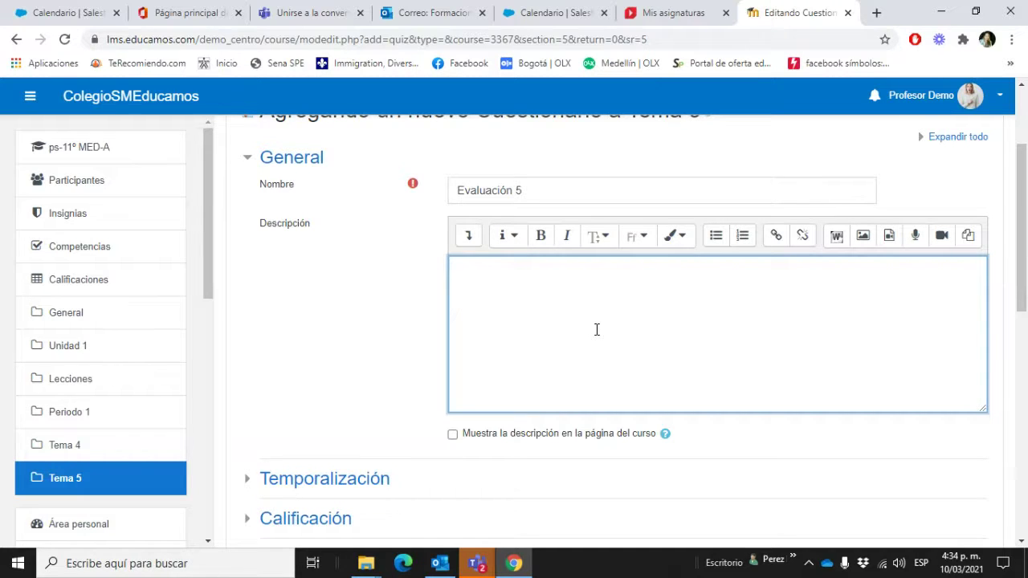
text(Responde con atención)
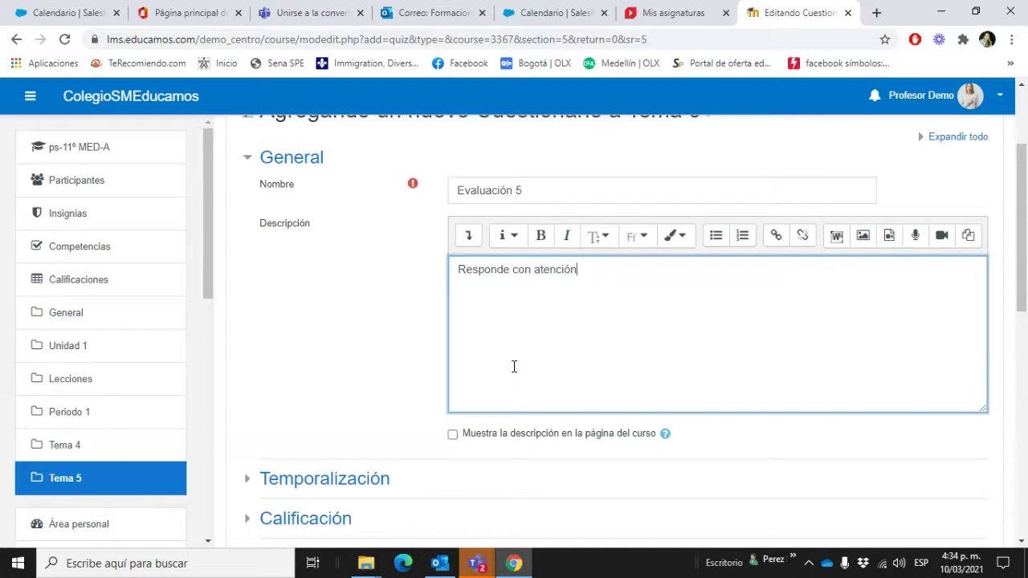
scroll(514, 365, down, 2)
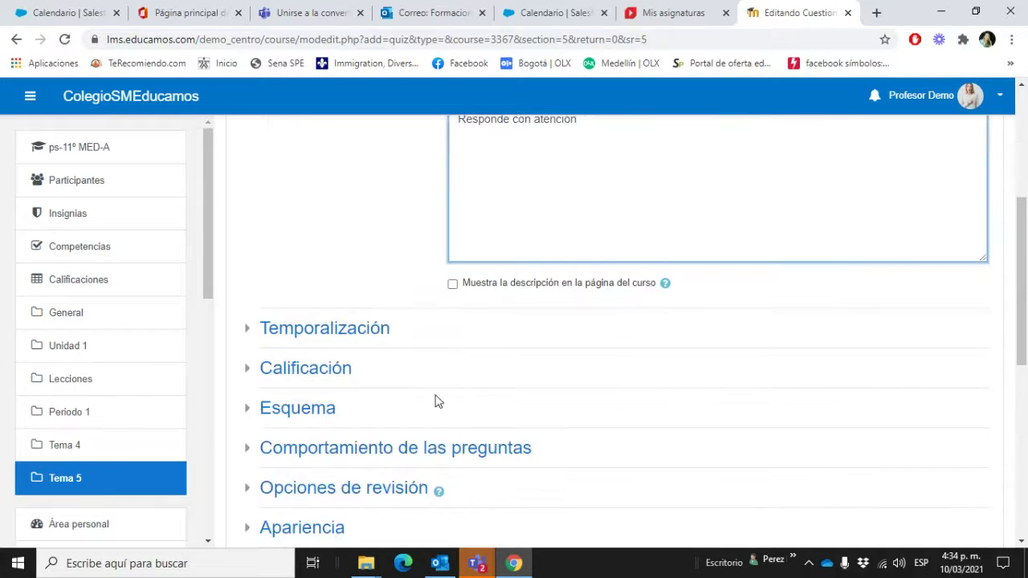
scroll(392, 329, down, 1)
scroll(696, 330, down, 1)
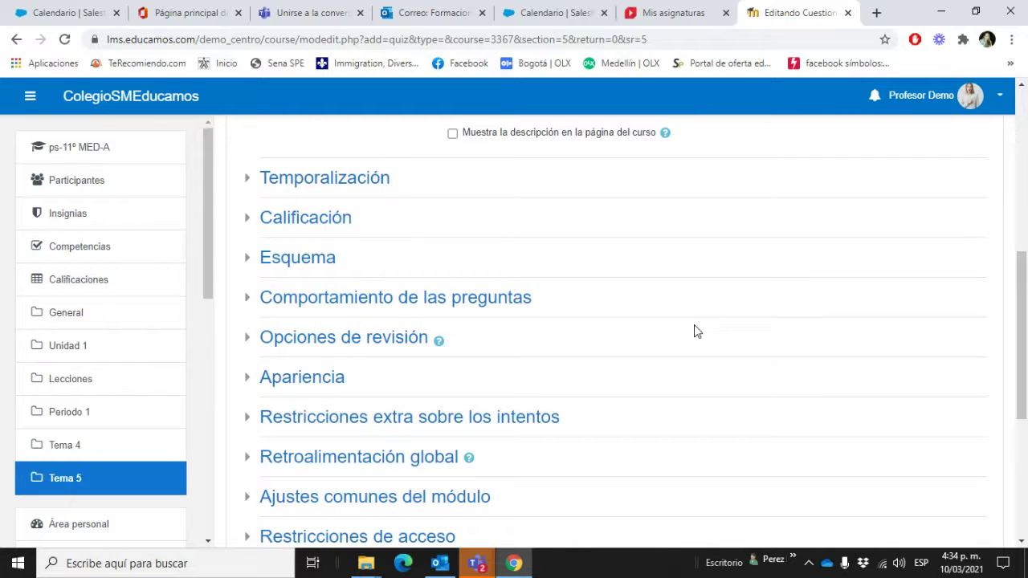
Step: Expand the timing and grade sections, enter passing grade 10, and expand question behaviour
click(372, 192)
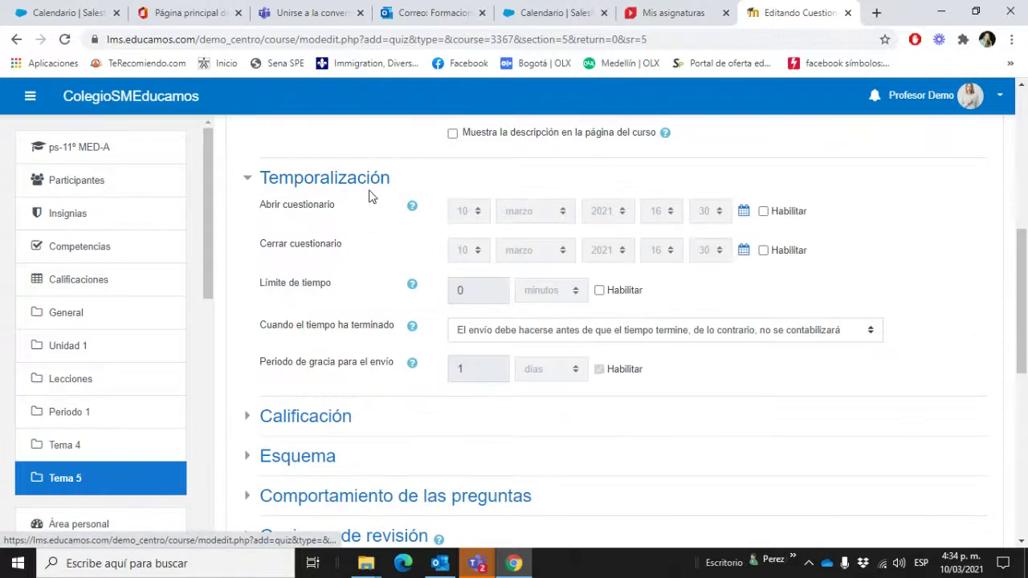
click(333, 428)
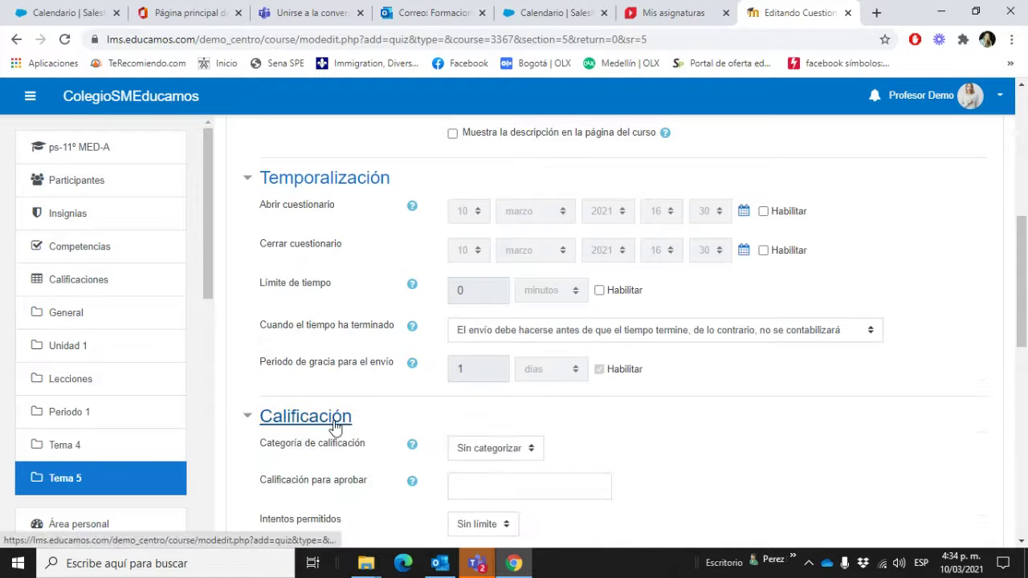
scroll(487, 420, down, 3)
click(516, 273)
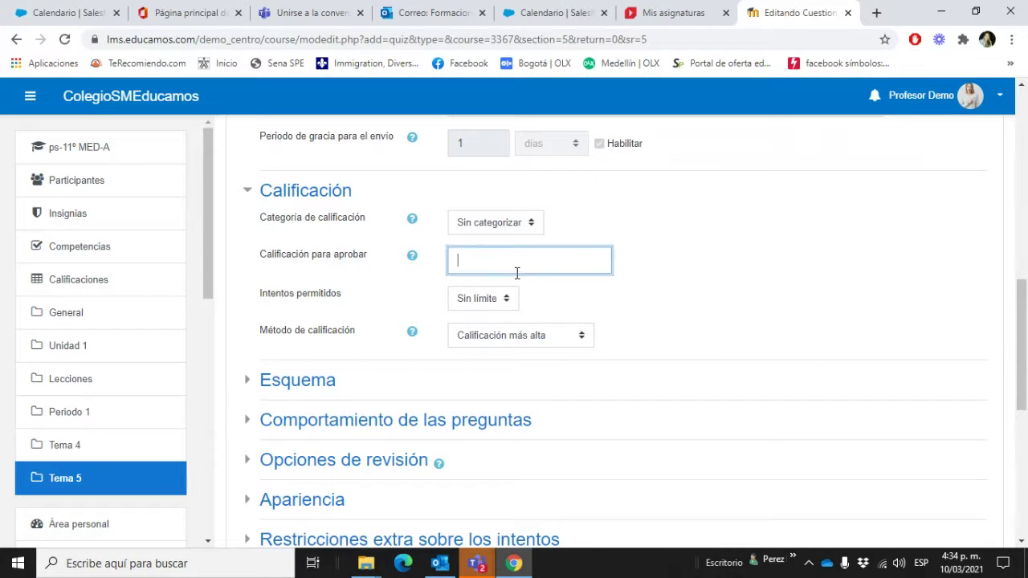
text(10)
scroll(477, 322, down, 3)
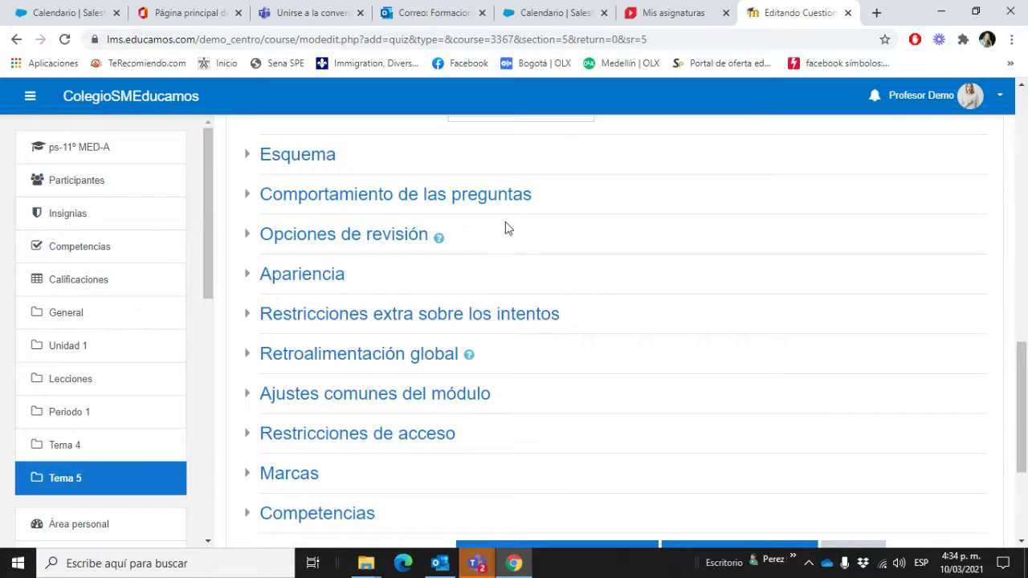
click(489, 202)
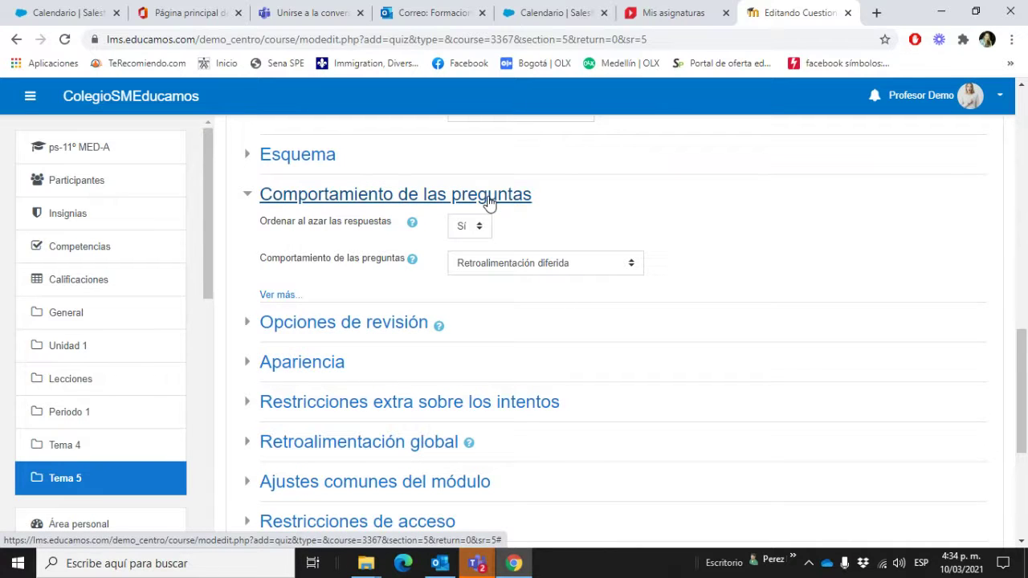
click(414, 326)
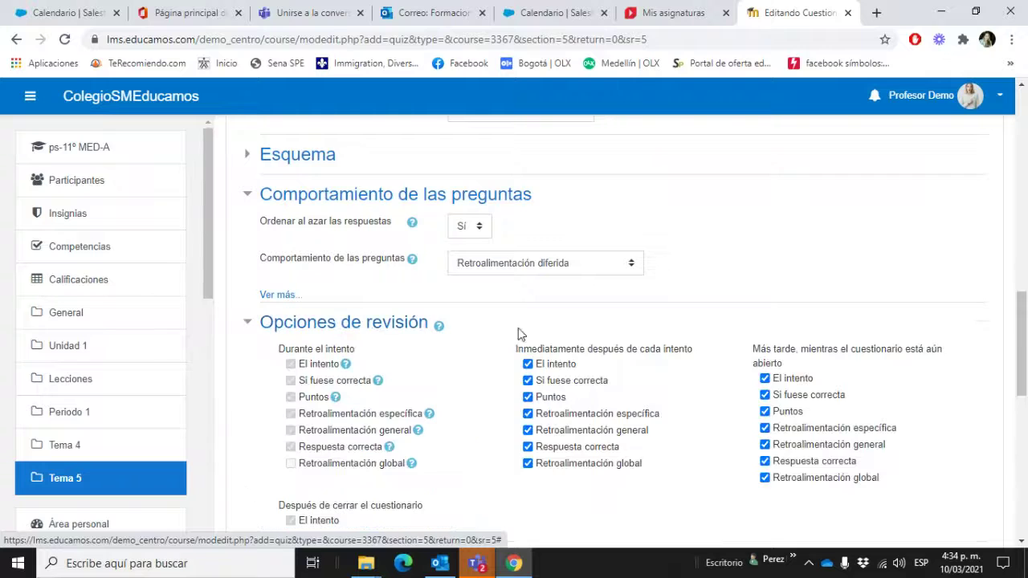
scroll(551, 333, down, 2)
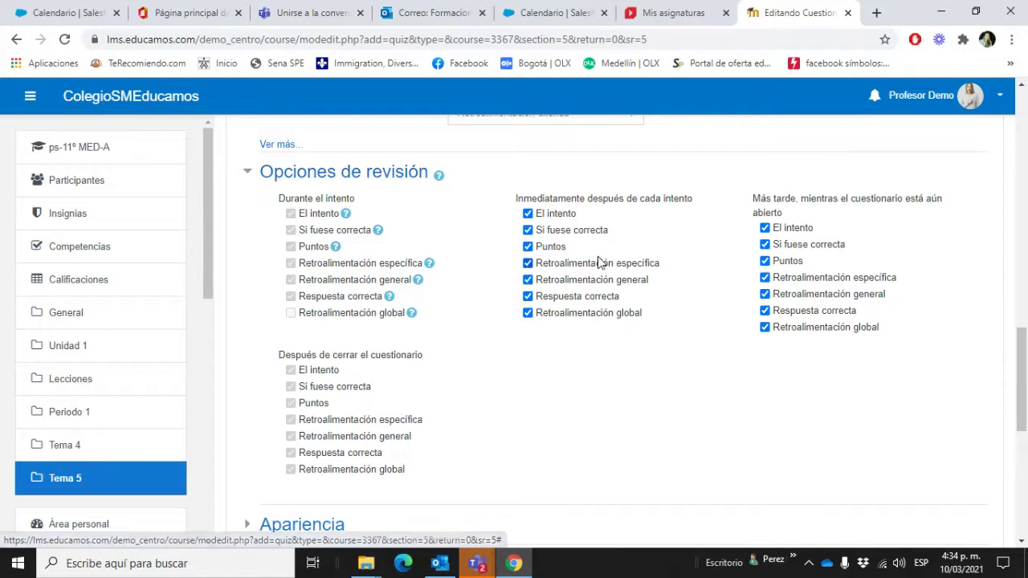
click(528, 214)
click(529, 247)
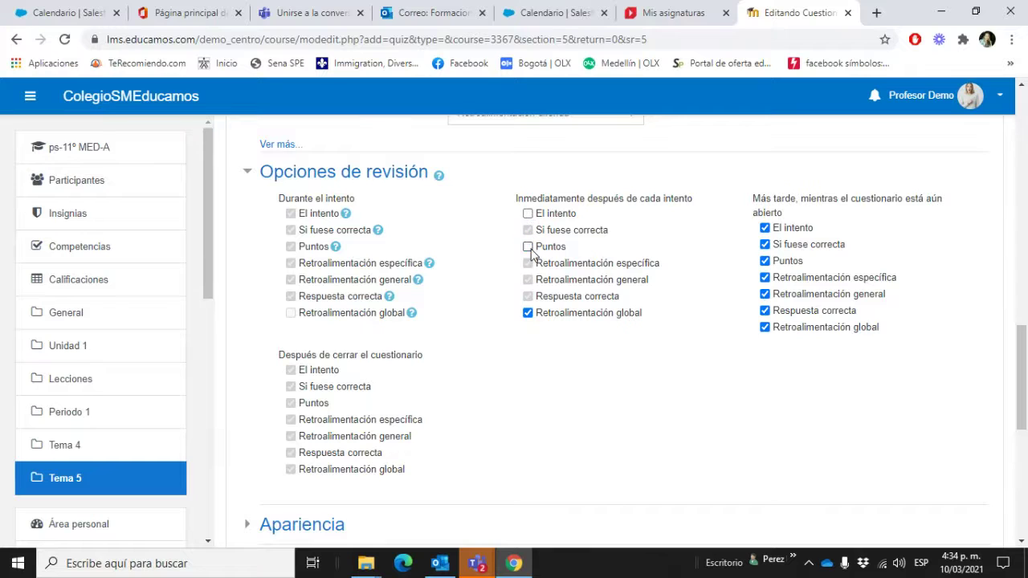
click(529, 314)
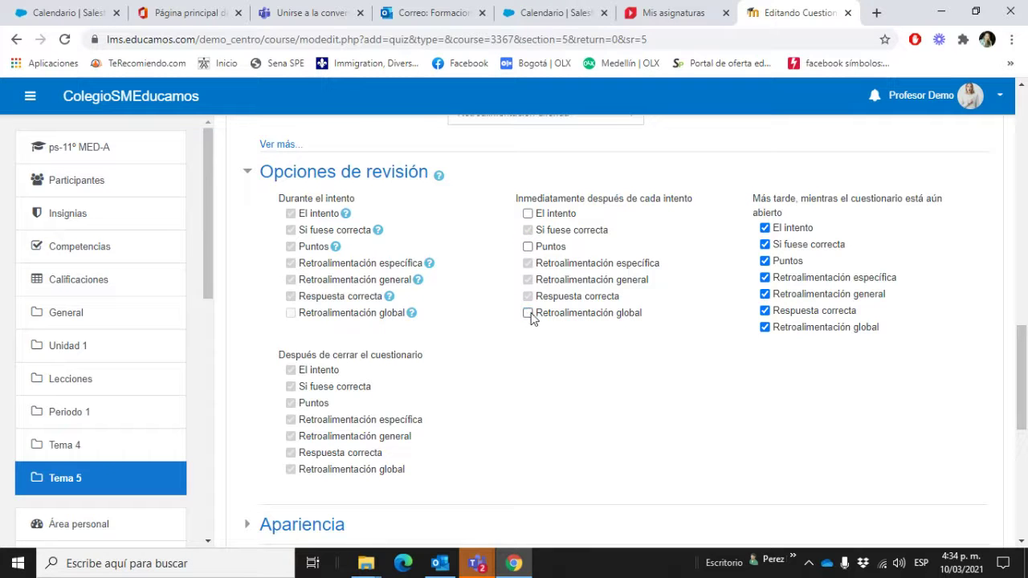
click(765, 228)
click(766, 261)
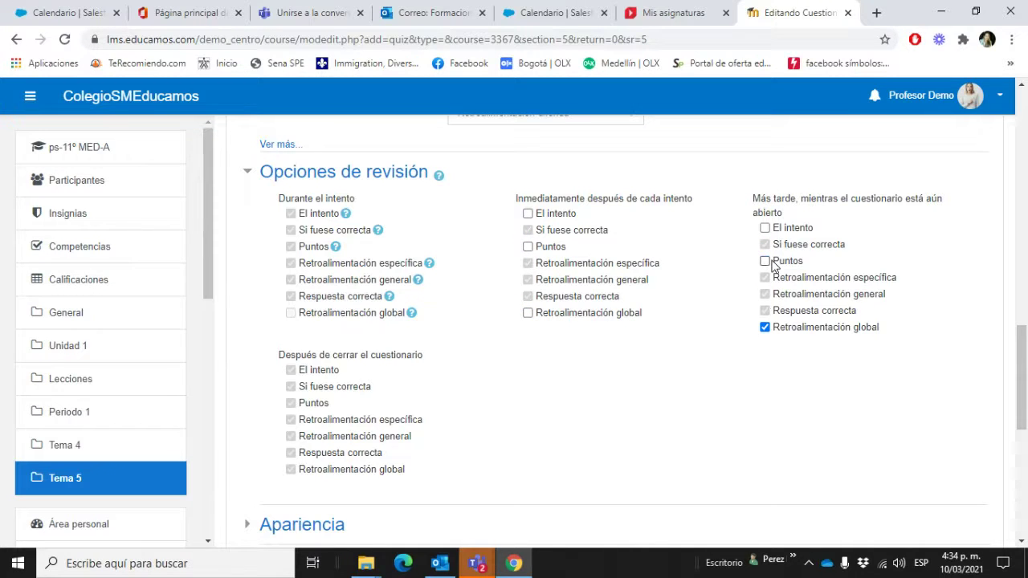
click(766, 328)
click(529, 247)
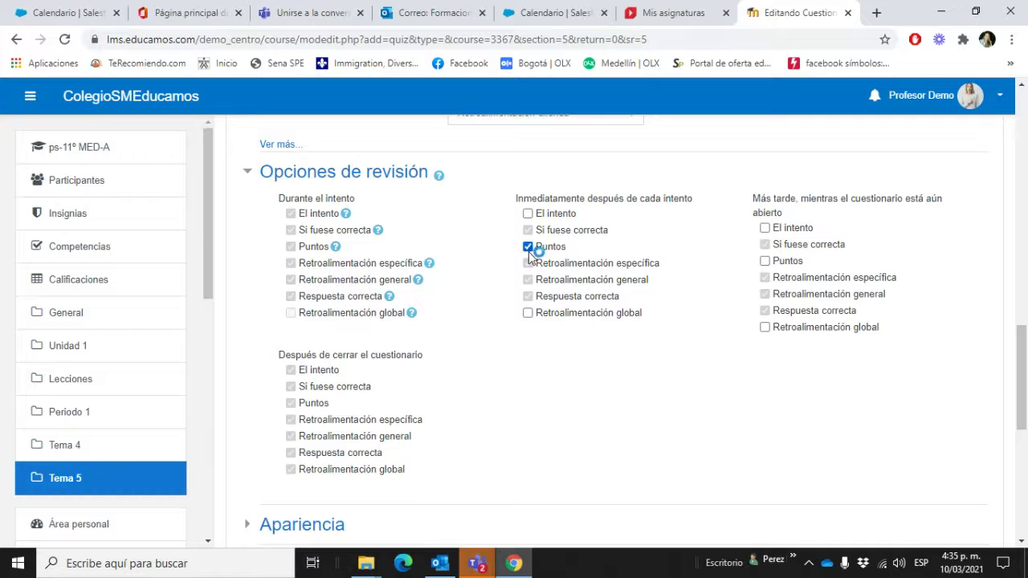
click(765, 261)
click(528, 313)
click(765, 328)
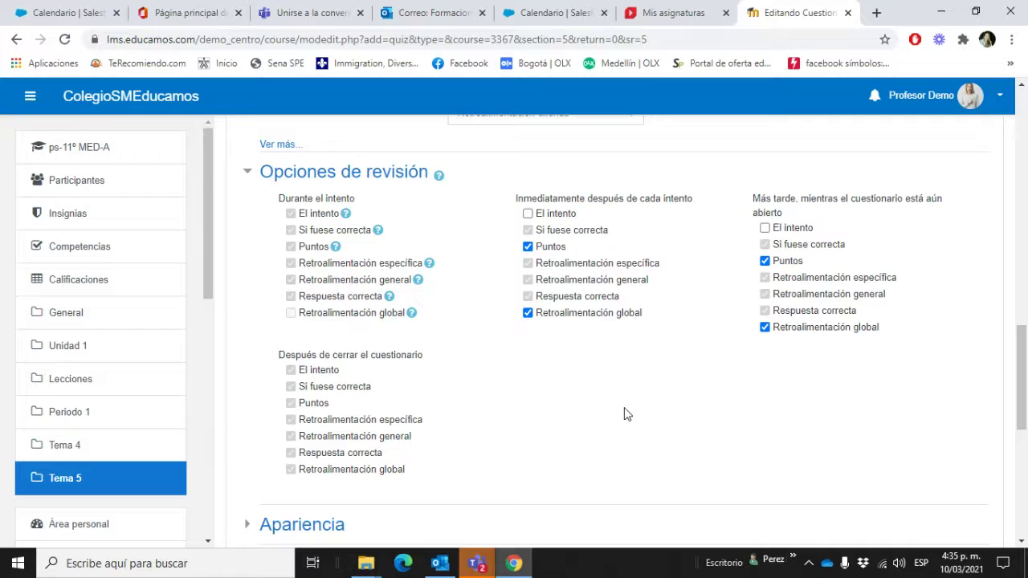
click(528, 214)
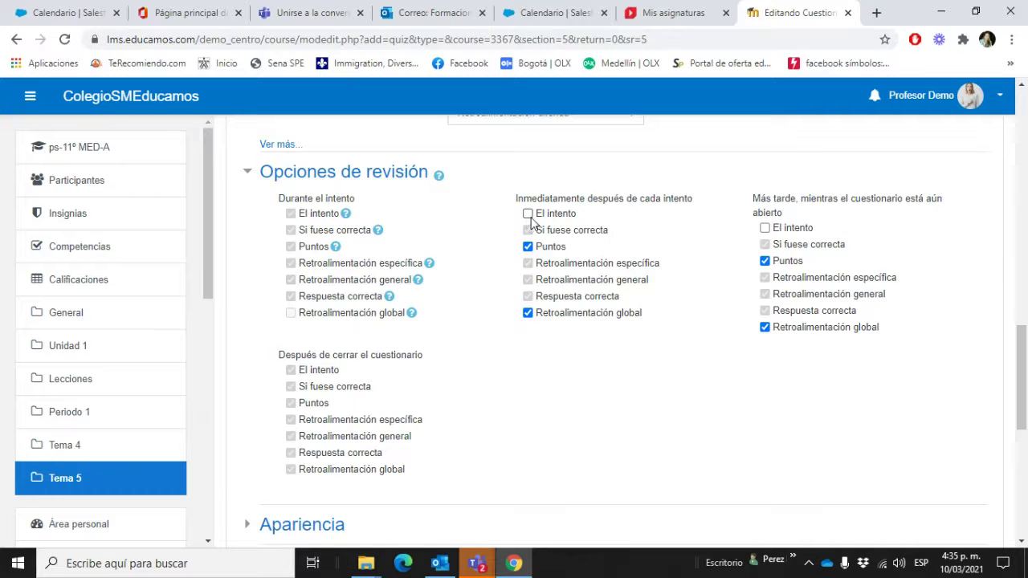
click(765, 229)
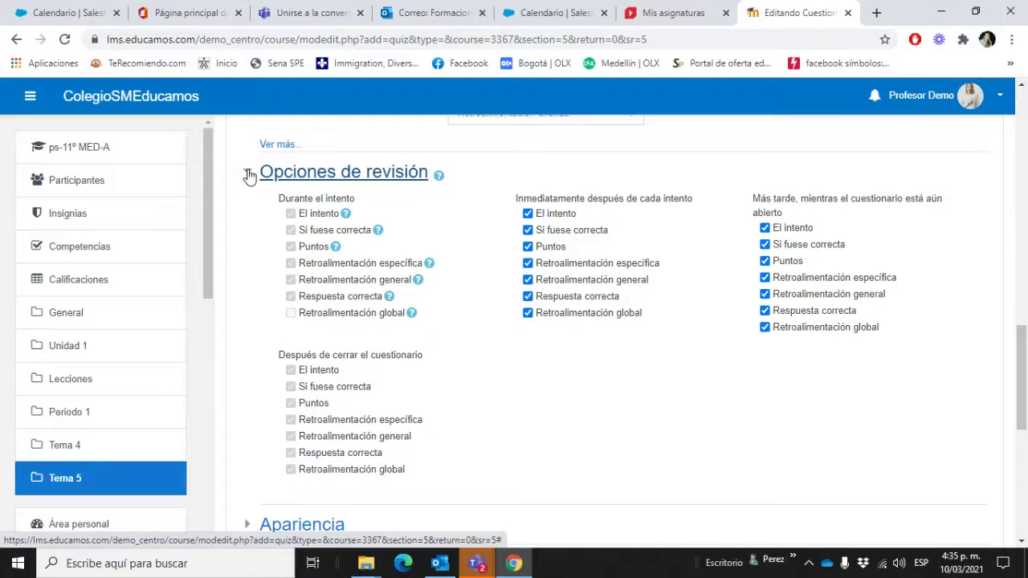
click(249, 176)
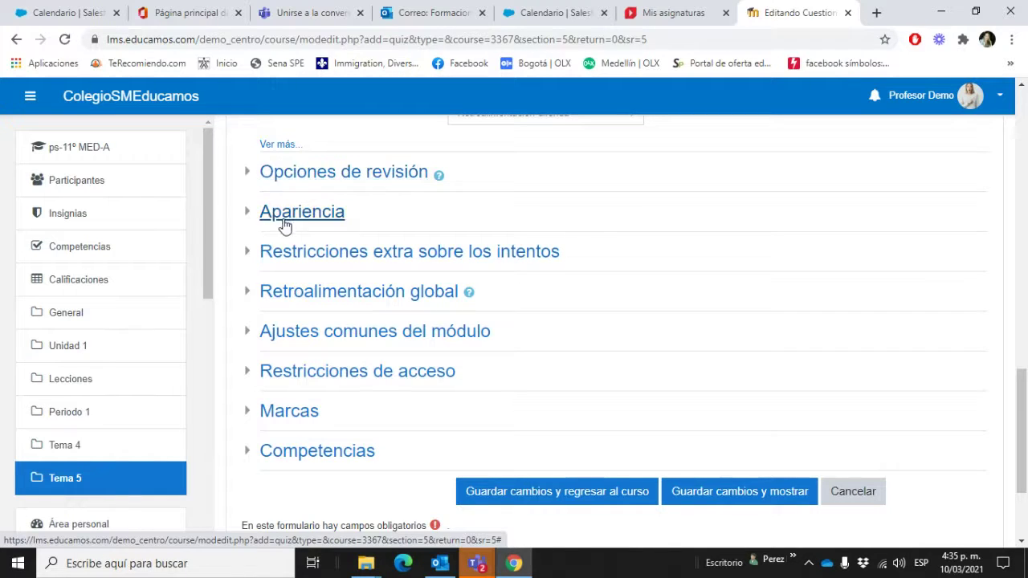
Step: Expand Apariencia and set the quiz to show no user picture
click(249, 217)
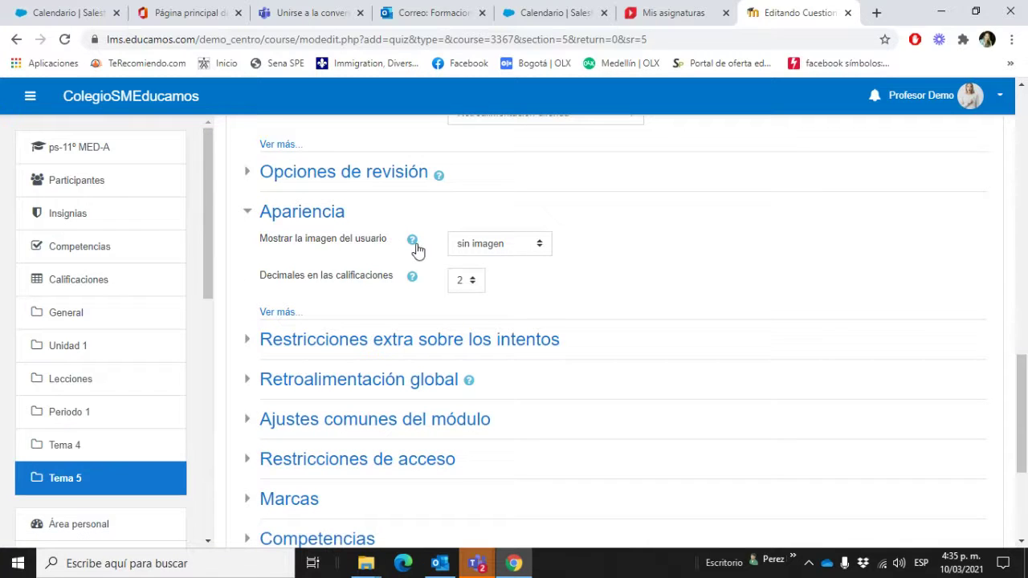
click(499, 250)
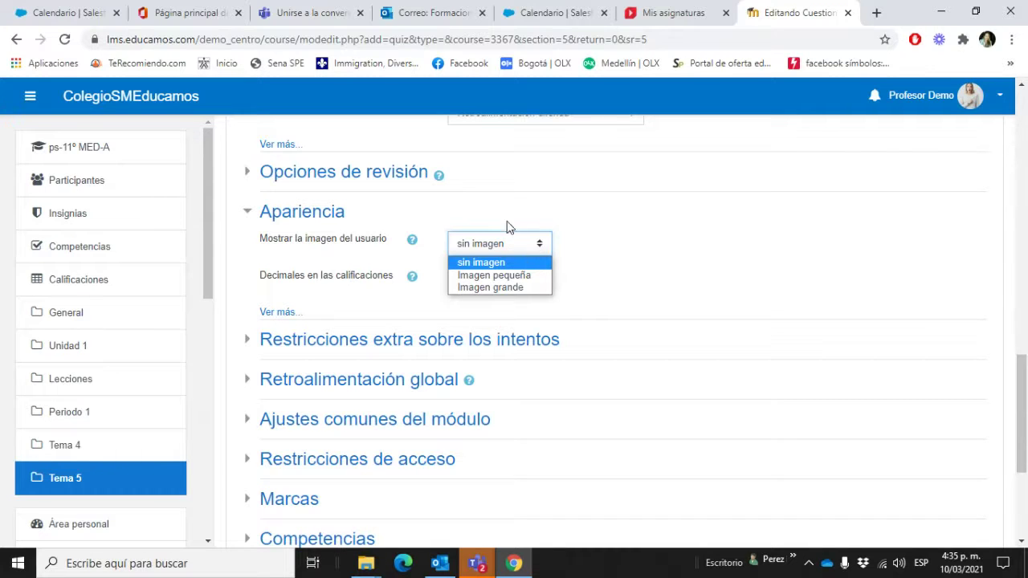
click(517, 280)
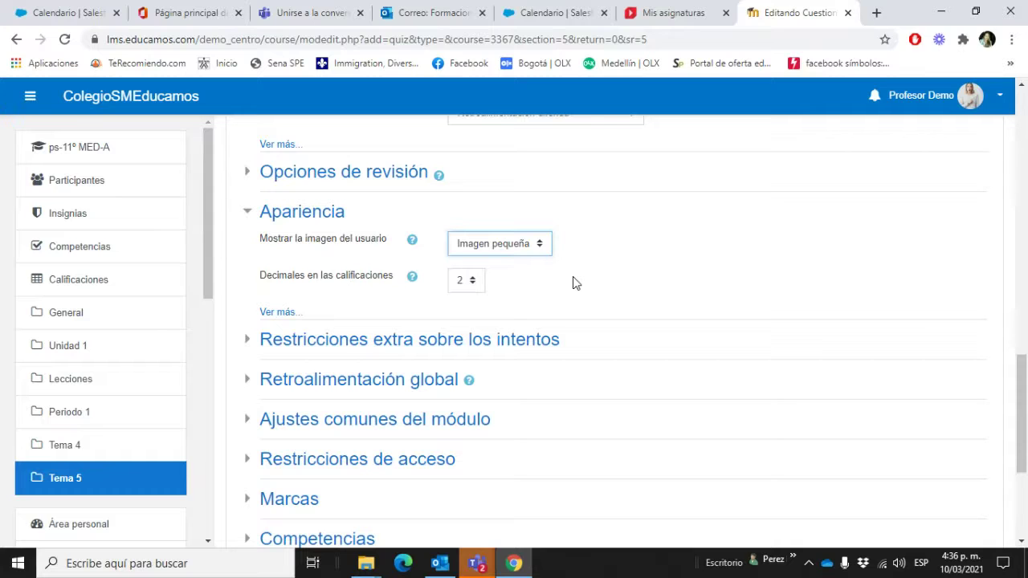
click(509, 251)
click(509, 260)
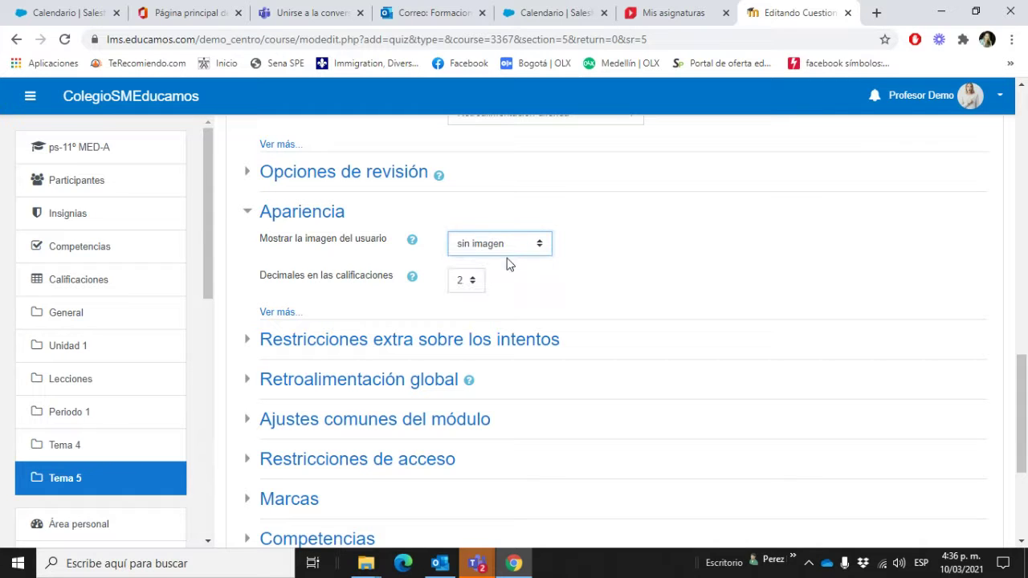
Step: Set 'Decimales en las calificaciones' to 0
click(467, 280)
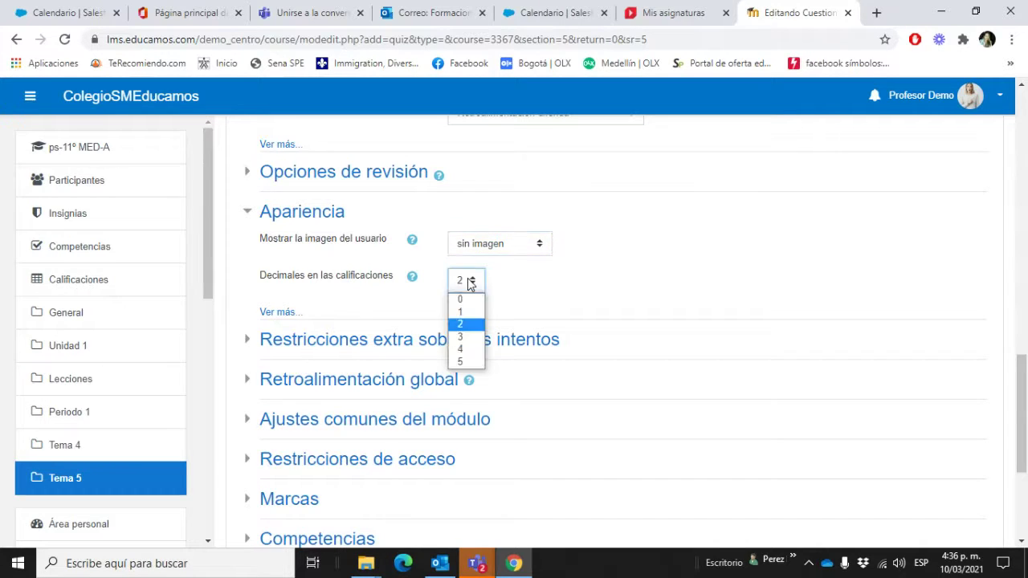
click(474, 298)
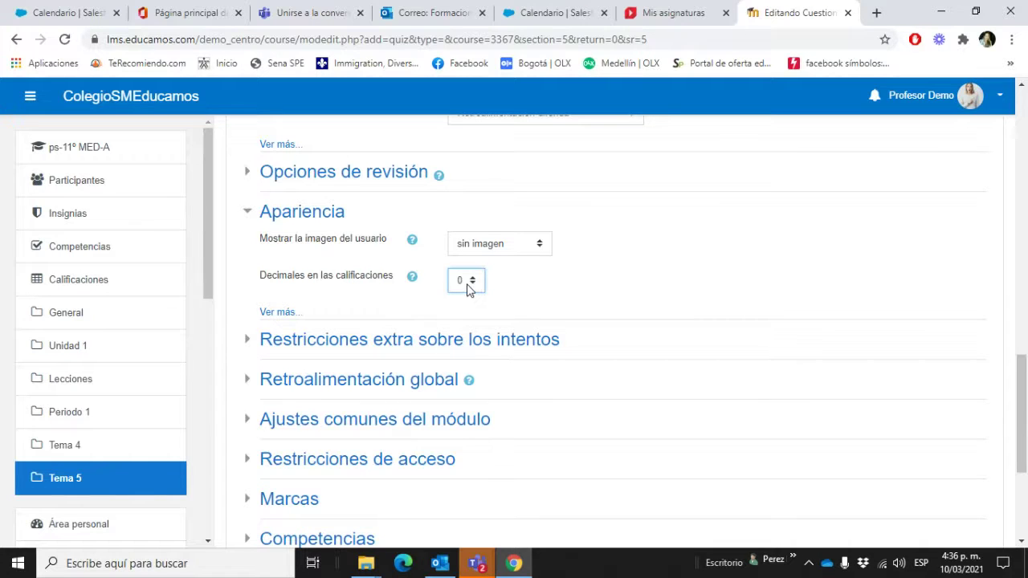
click(470, 287)
click(468, 315)
click(462, 281)
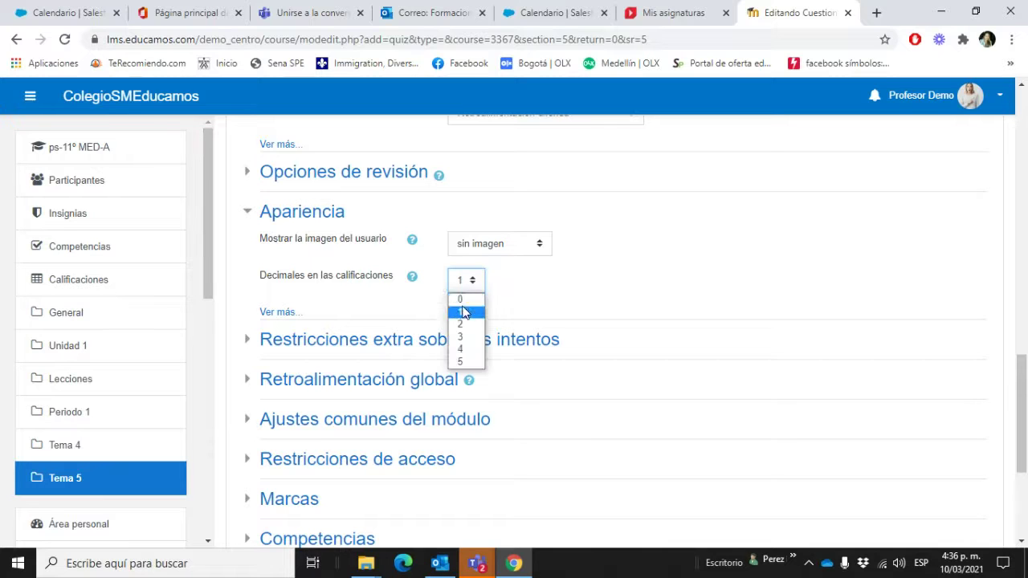
click(473, 298)
Step: Under 'Ver más...', set question grade decimal places to 0
scroll(597, 305, down, 1)
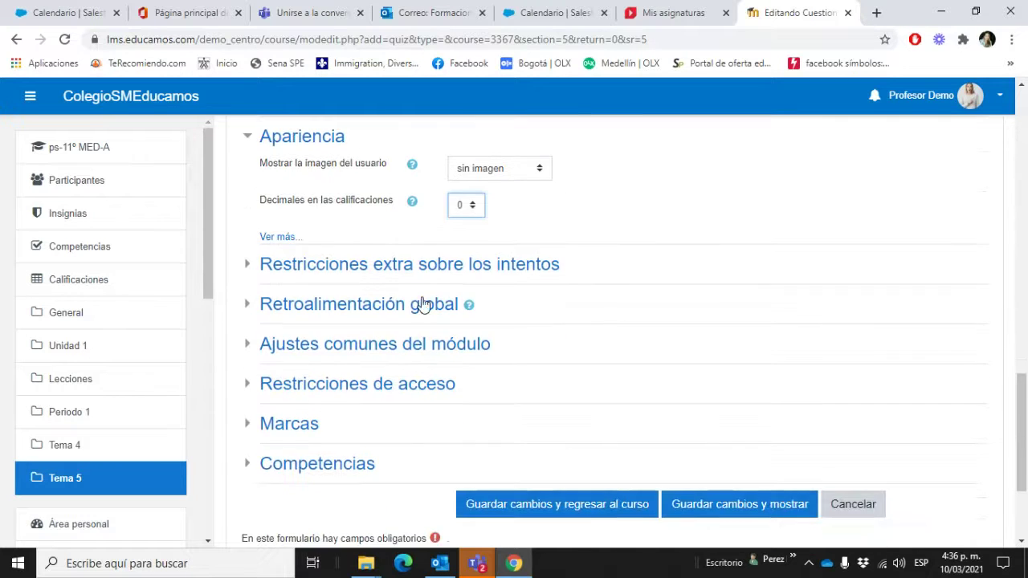
click(283, 238)
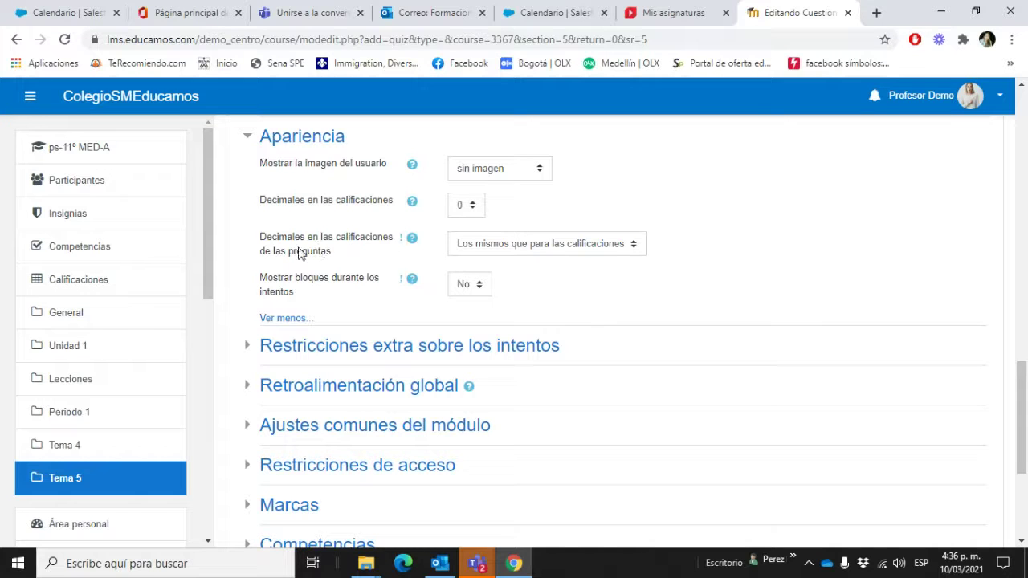
click(608, 254)
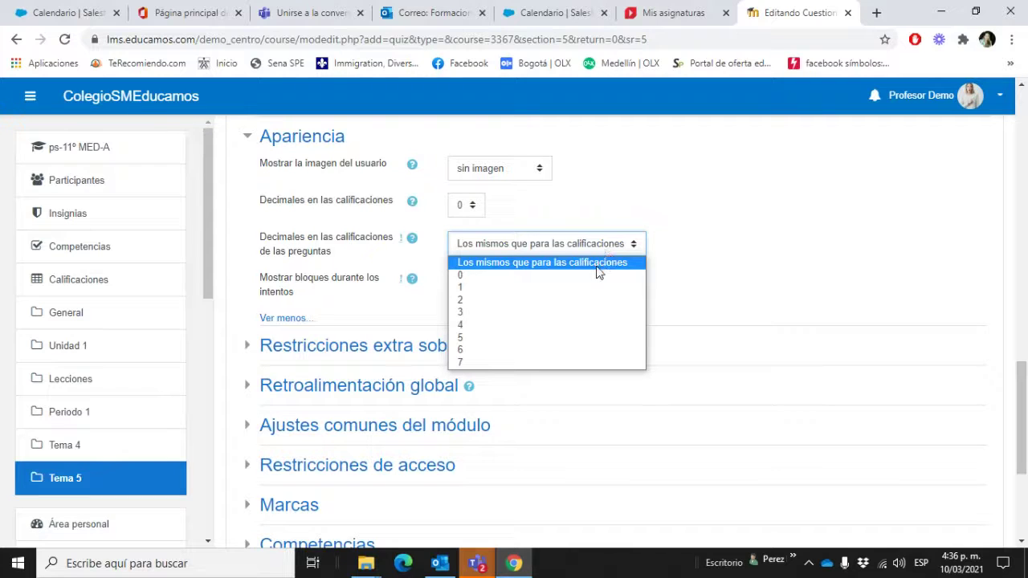
click(596, 276)
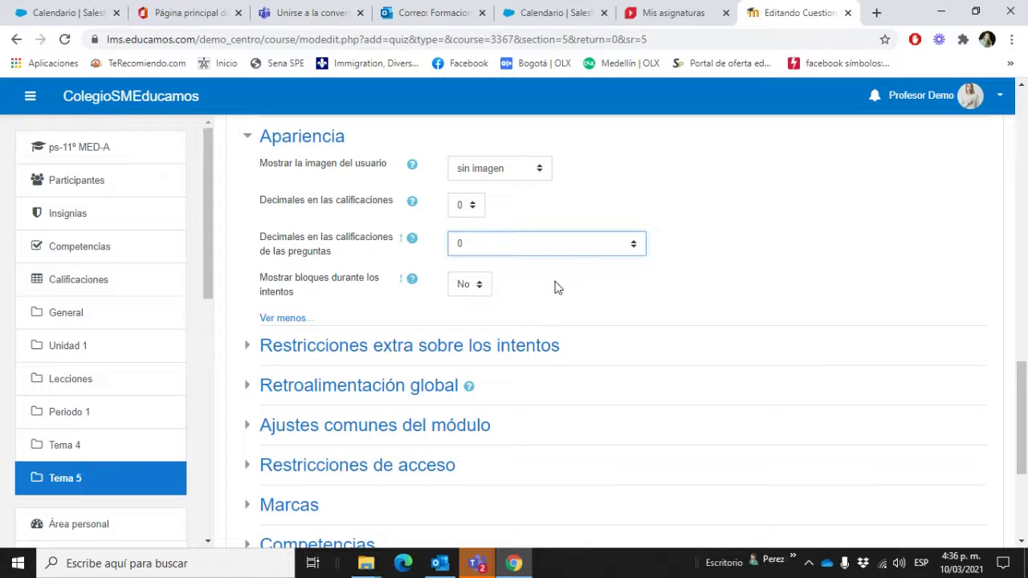
scroll(529, 336, down, 1)
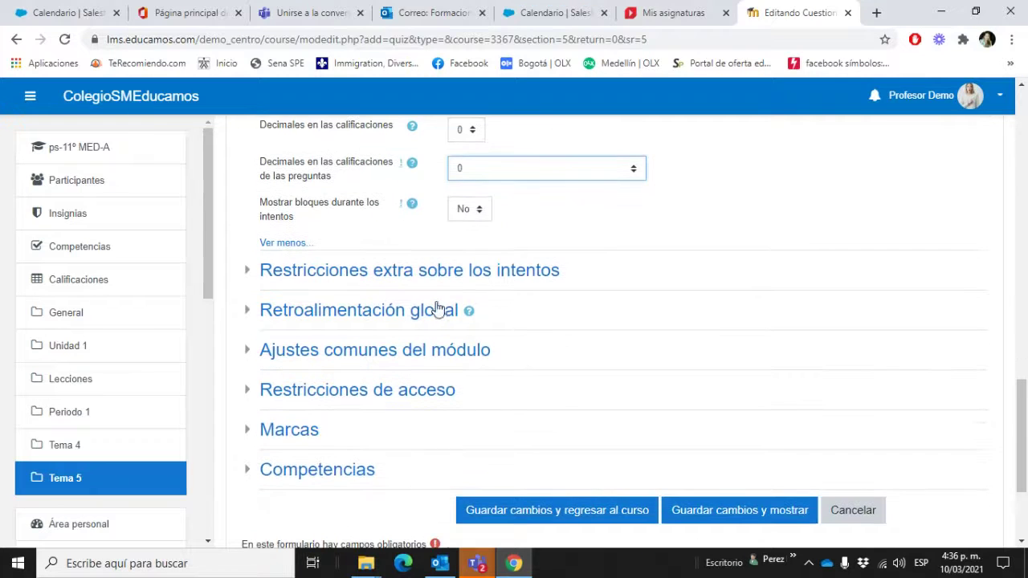
scroll(248, 276, down, 1)
scroll(248, 275, down, 1)
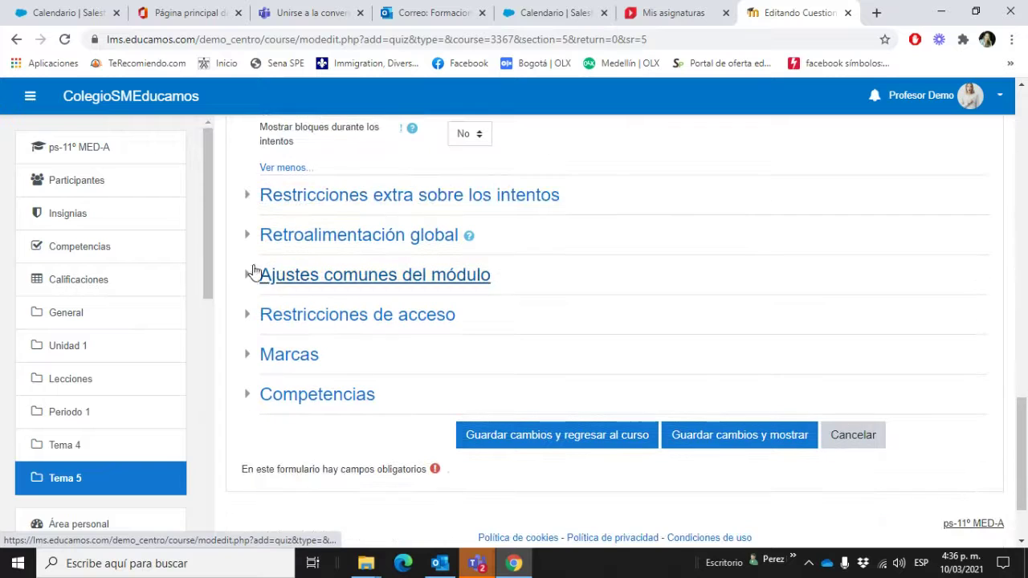
Step: Expand the extra attempt restrictions and enter a quiz access password
click(248, 199)
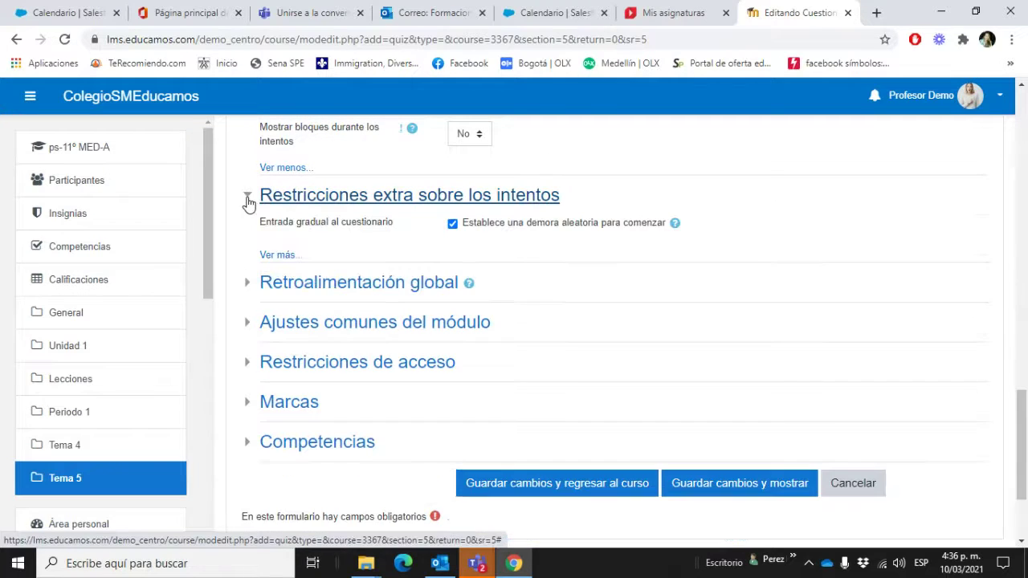
click(288, 255)
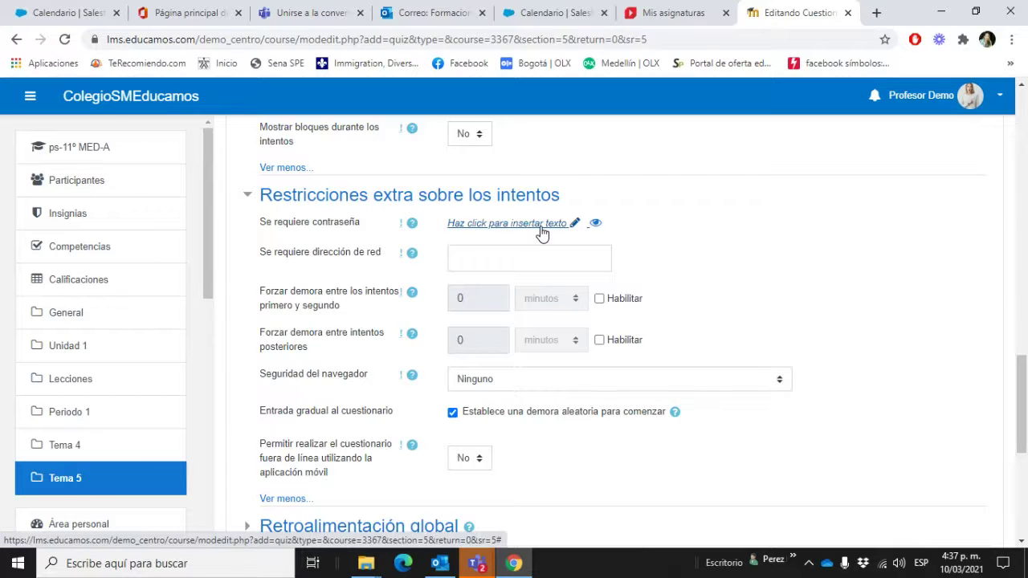
click(542, 229)
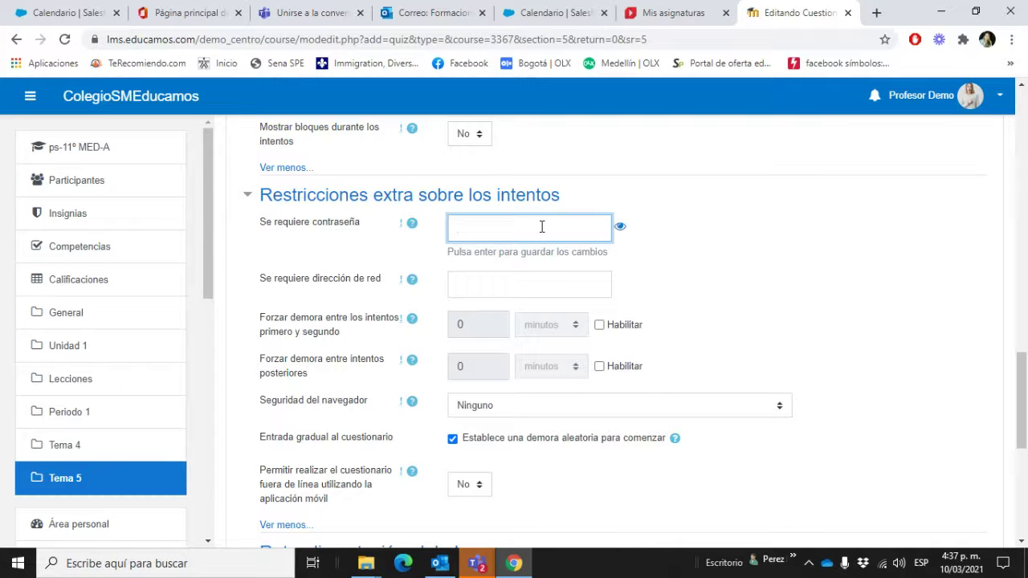
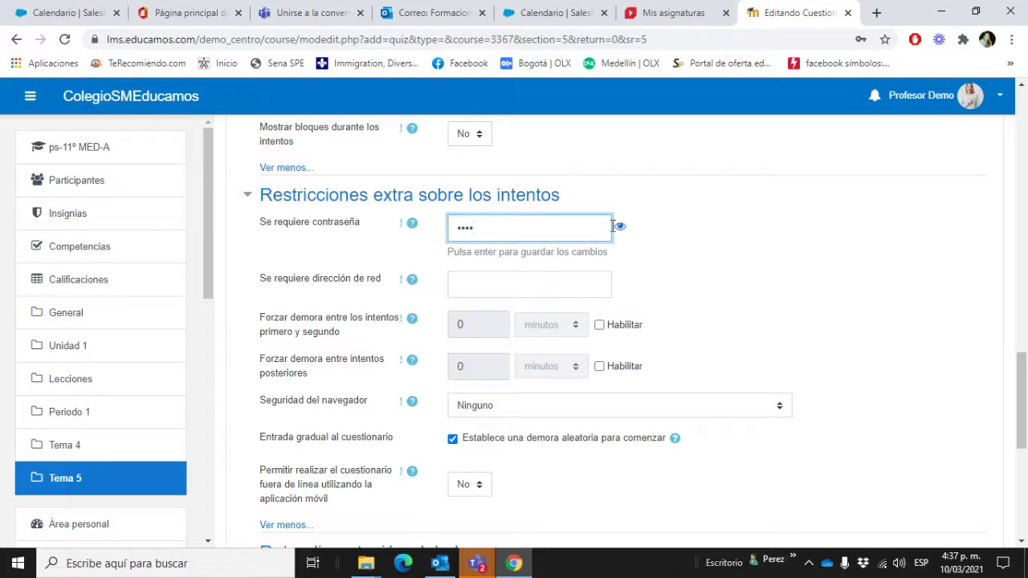
Step: Replace the quiz access password with a new one and save it
click(620, 227)
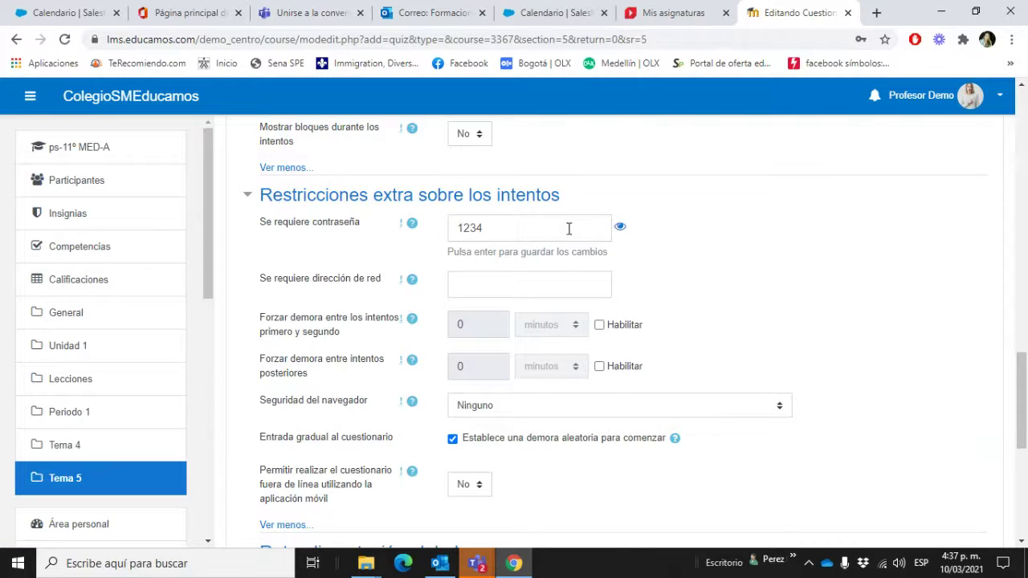
click(620, 227)
click(620, 227)
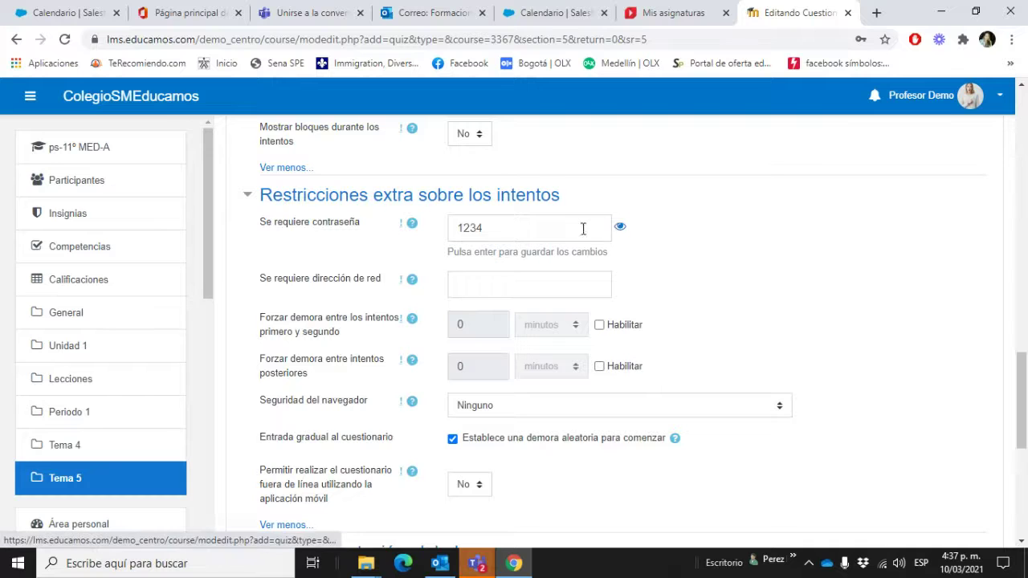
drag(583, 227, 434, 219)
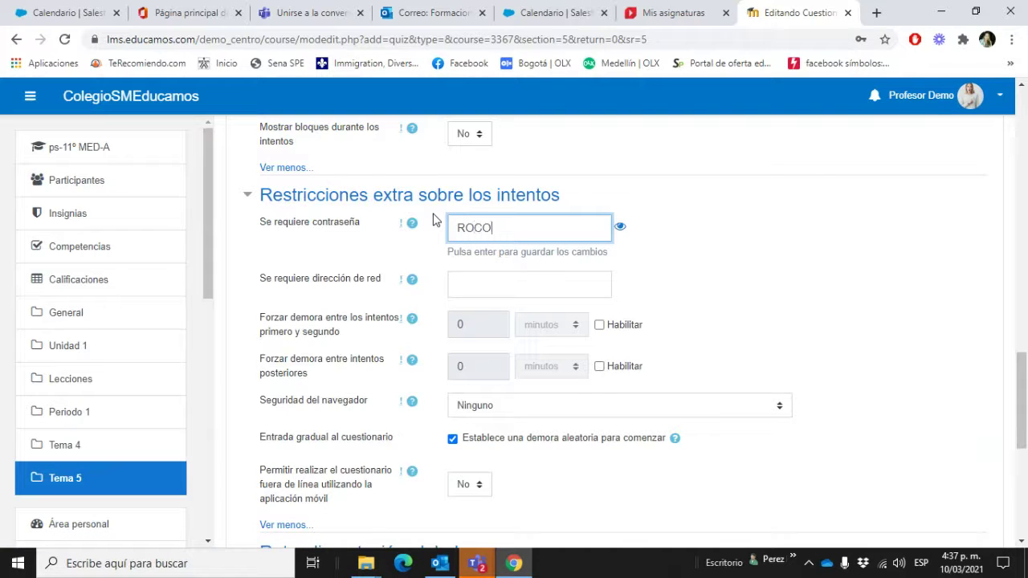
key(Return)
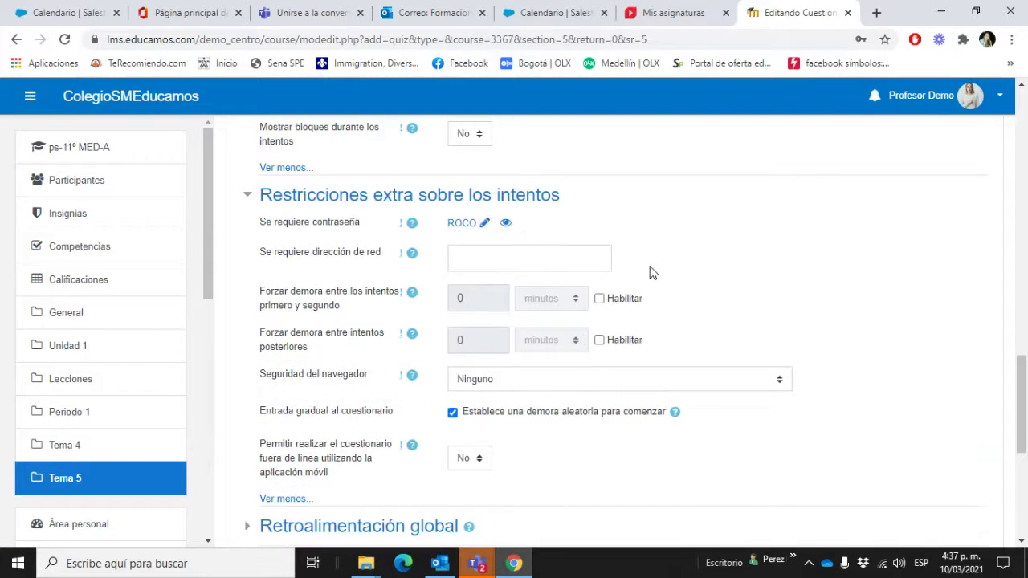
click(483, 225)
click(503, 229)
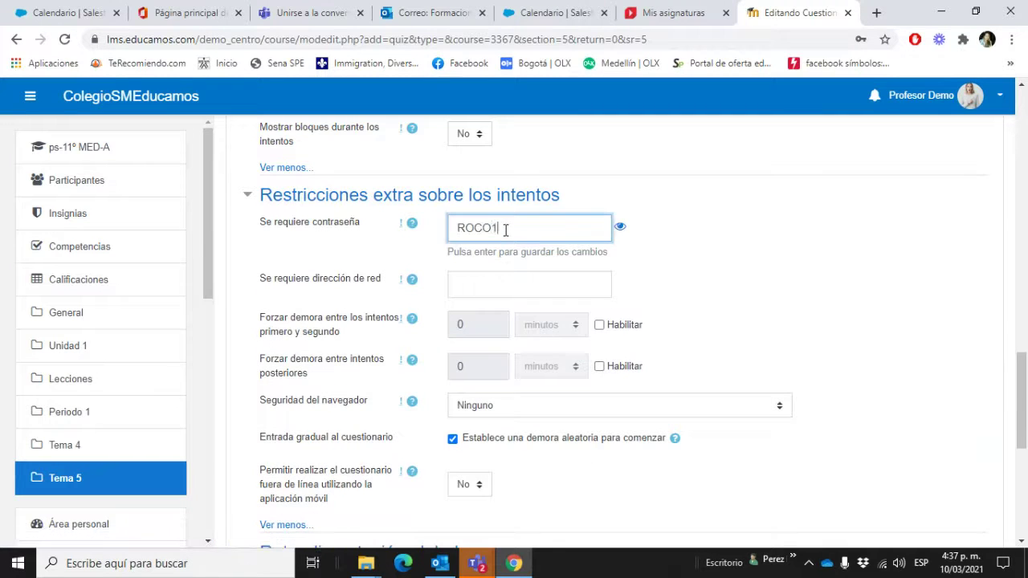
key(Return)
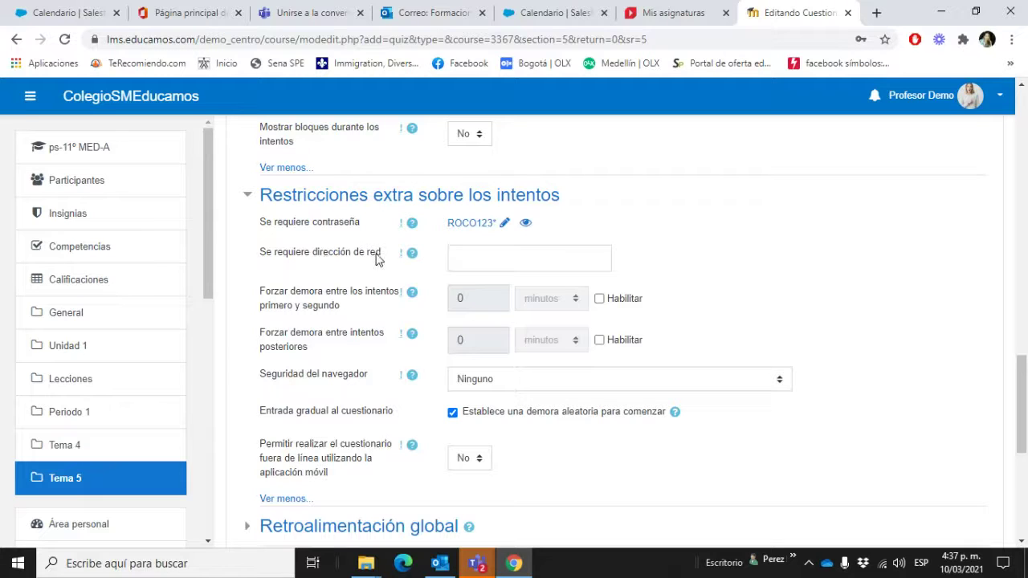
click(473, 259)
click(411, 255)
scroll(696, 315, down, 1)
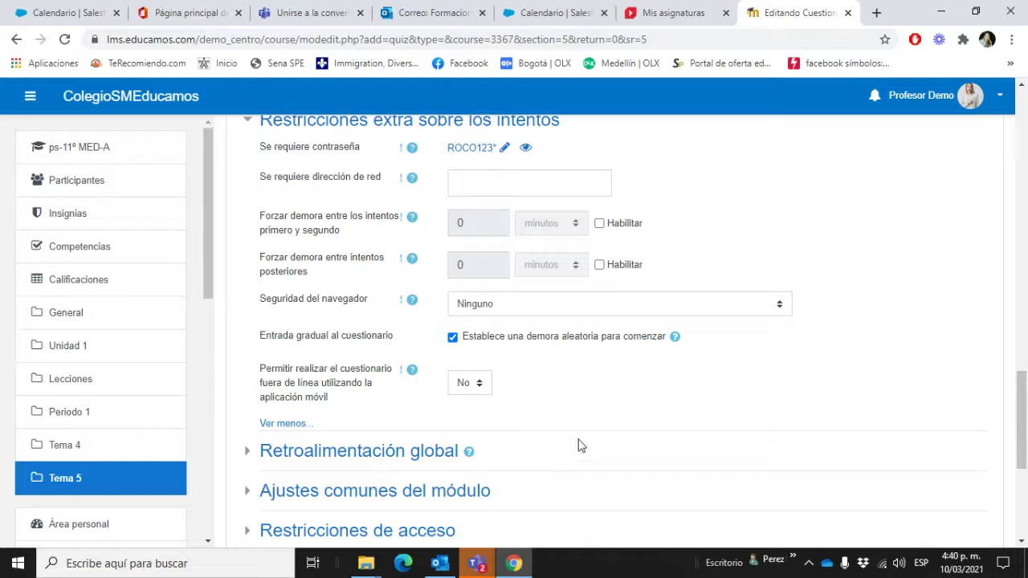
scroll(651, 397, down, 2)
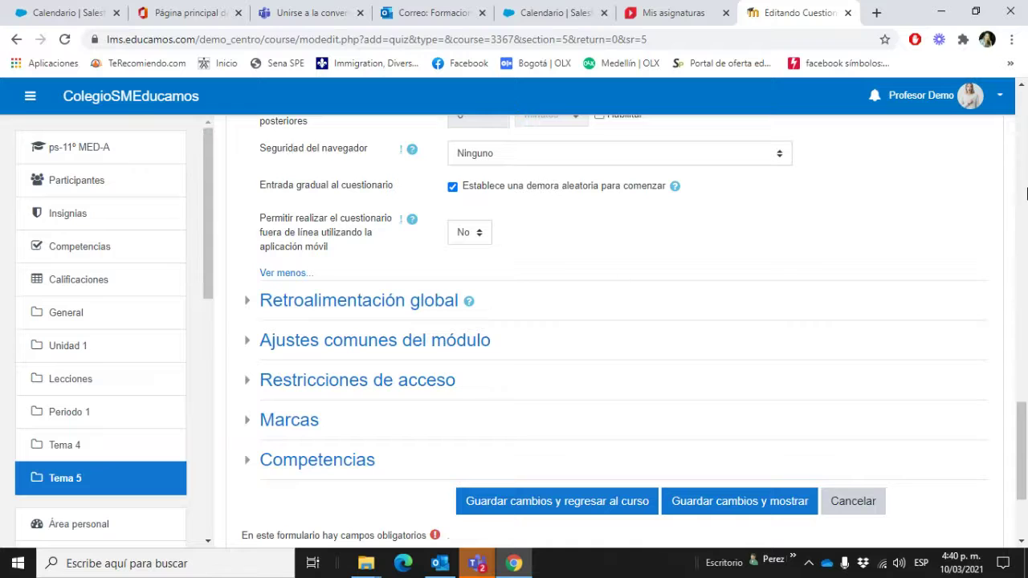
mouse_move(1024, 437)
mouse_down()
mouse_move(1025, 391)
mouse_move(1026, 448)
mouse_move(1026, 426)
mouse_up()
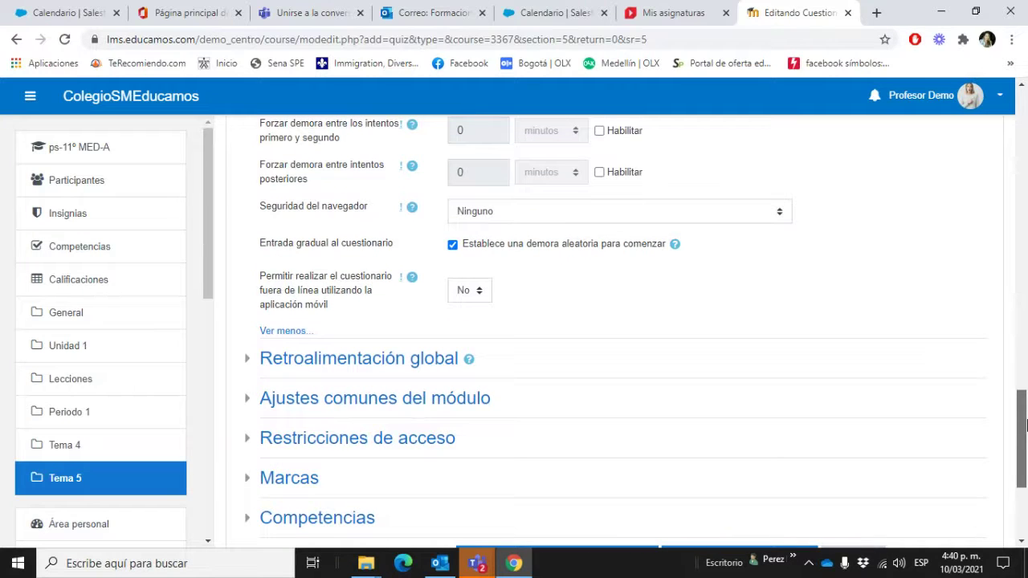
drag(1026, 425, 1026, 419)
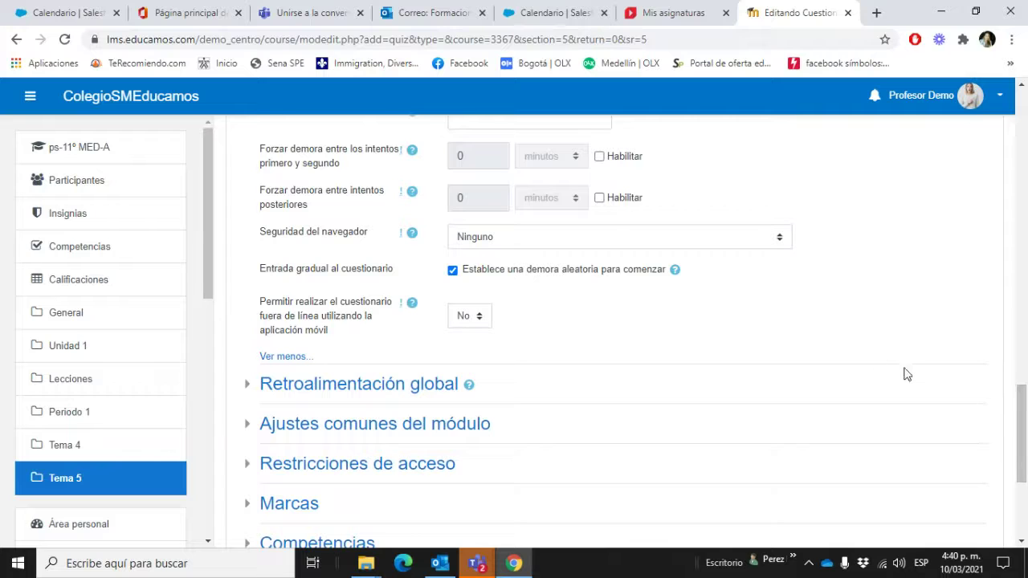
click(602, 156)
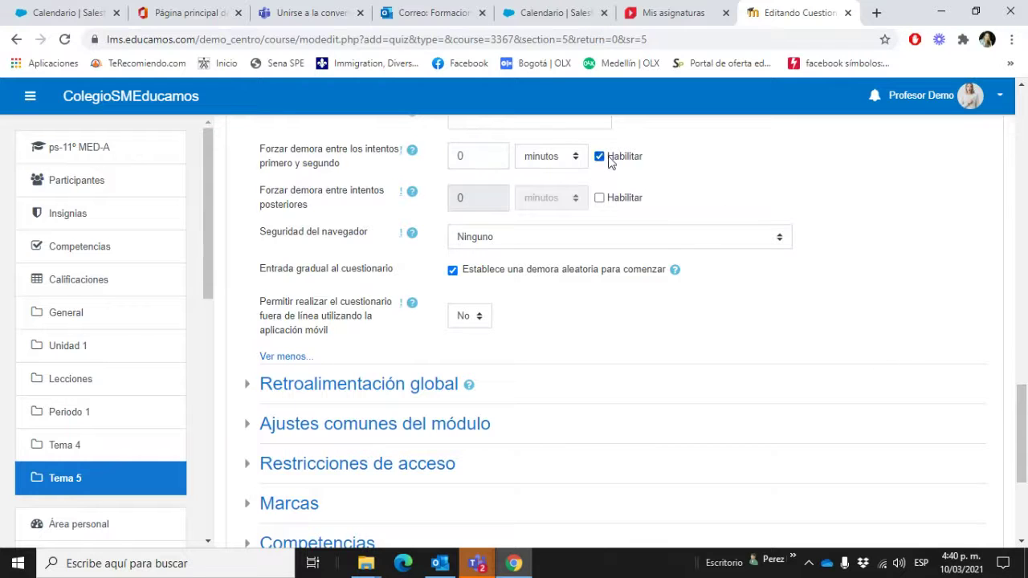
click(487, 156)
key(BackSpace)
text(1)
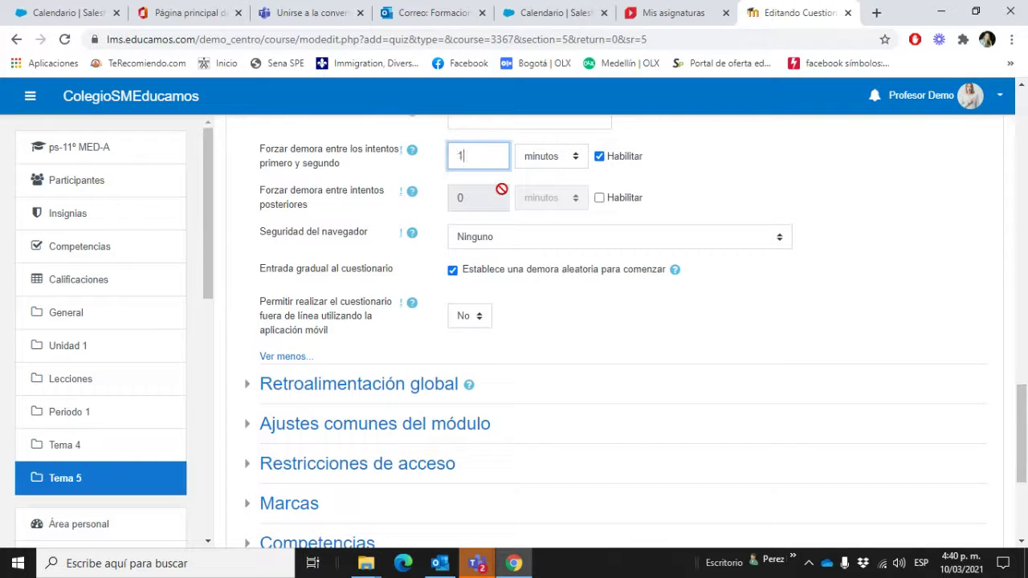
click(700, 167)
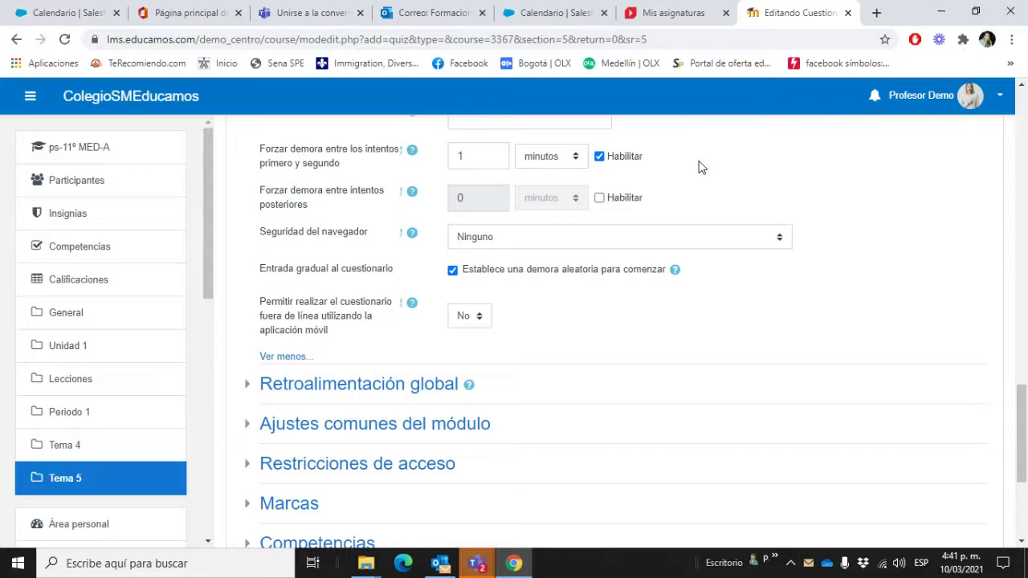
click(480, 159)
text(0)
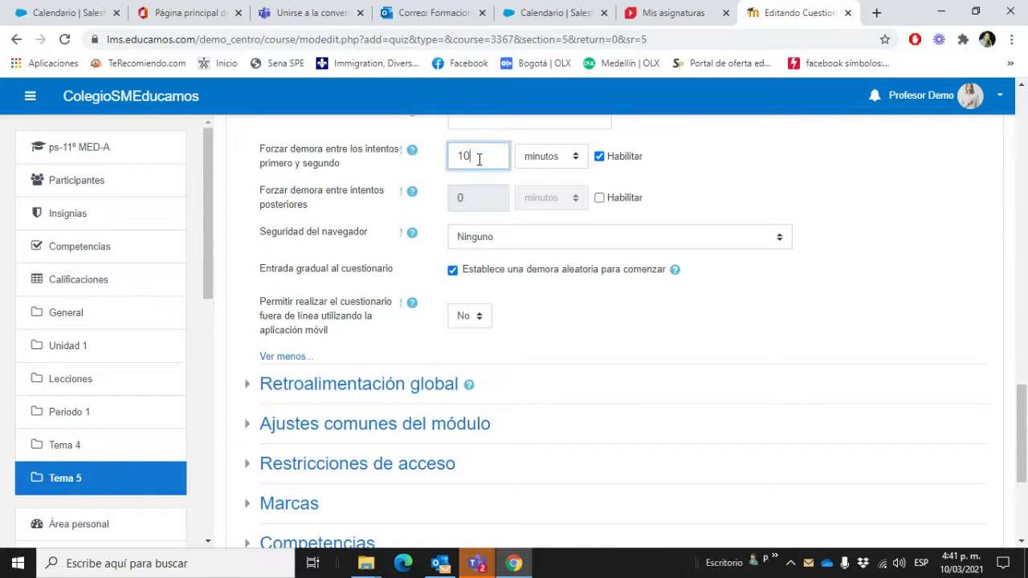
click(800, 174)
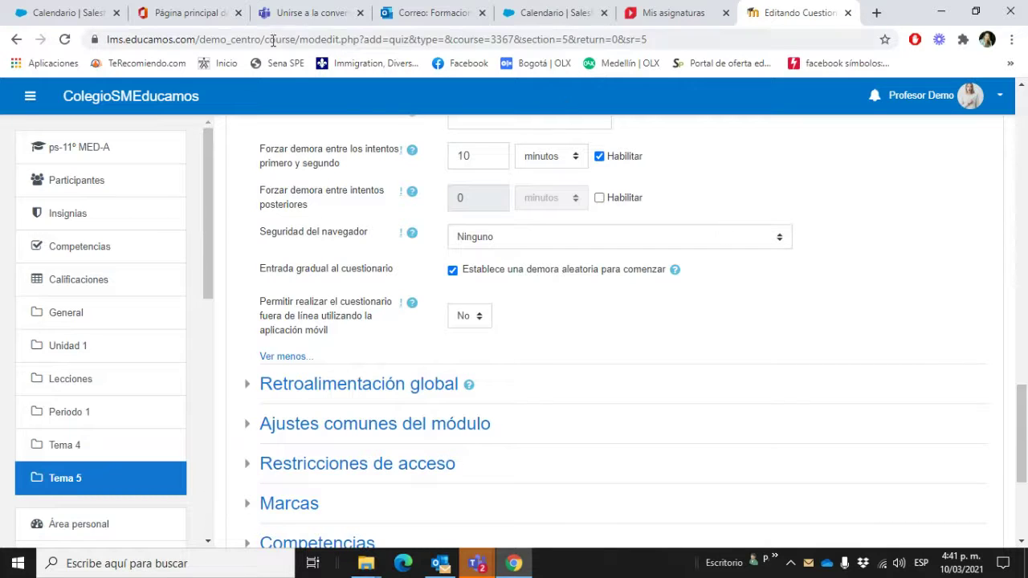
click(601, 157)
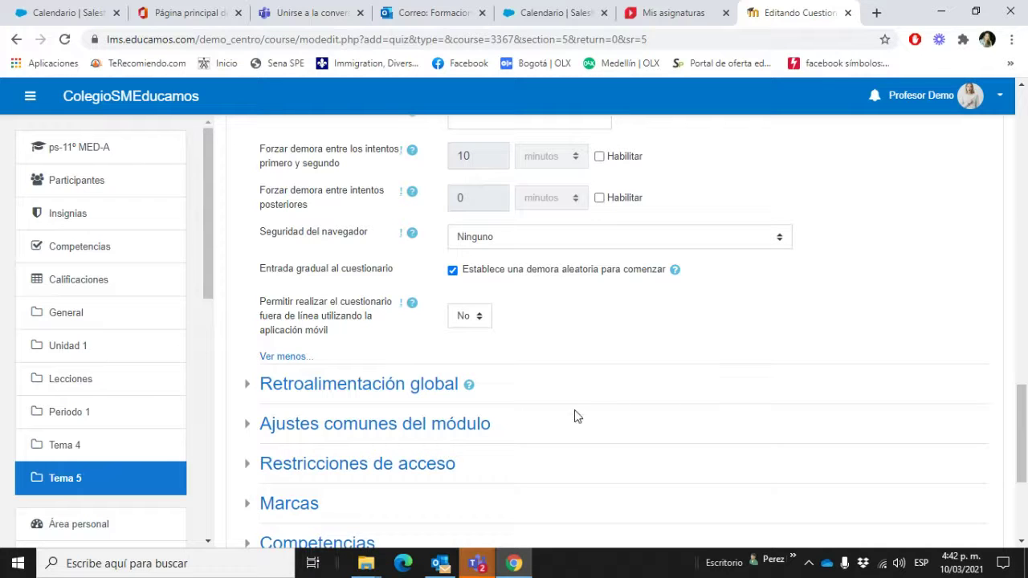
scroll(671, 370, down, 2)
scroll(673, 371, down, 2)
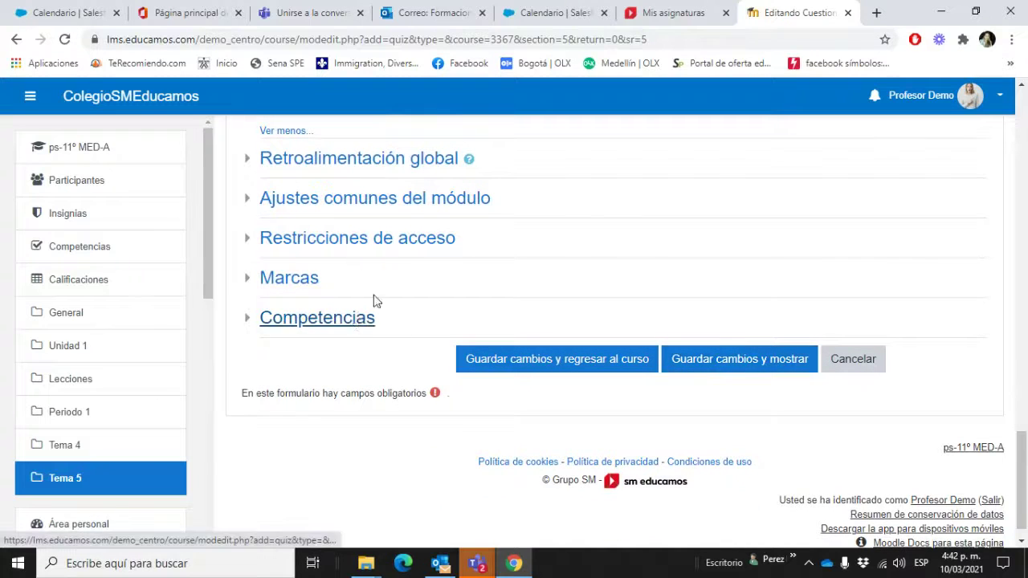
Step: Expand Retroalimentación global and write '¡Excelente!' as the top-grade comment
click(248, 160)
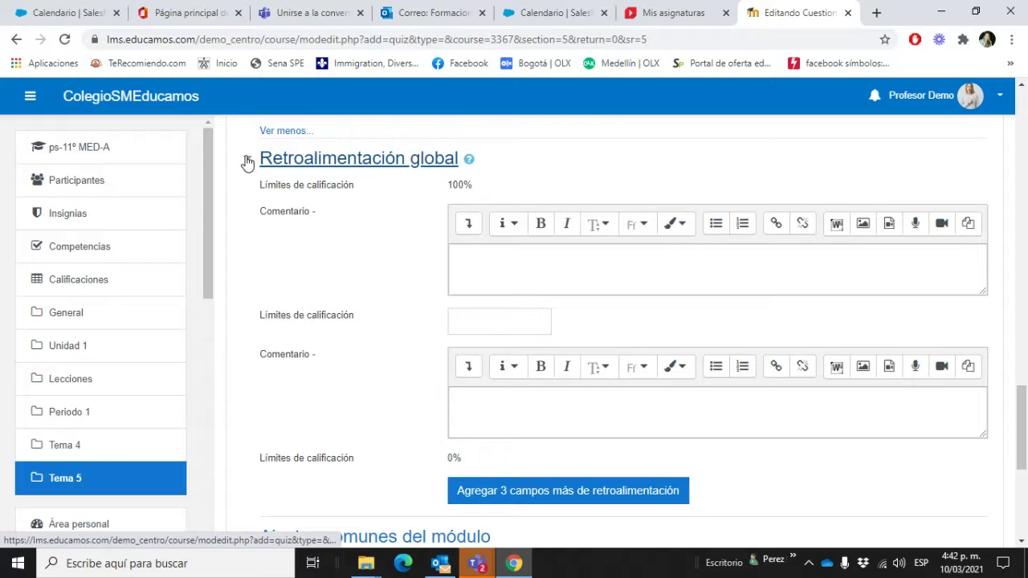
click(540, 264)
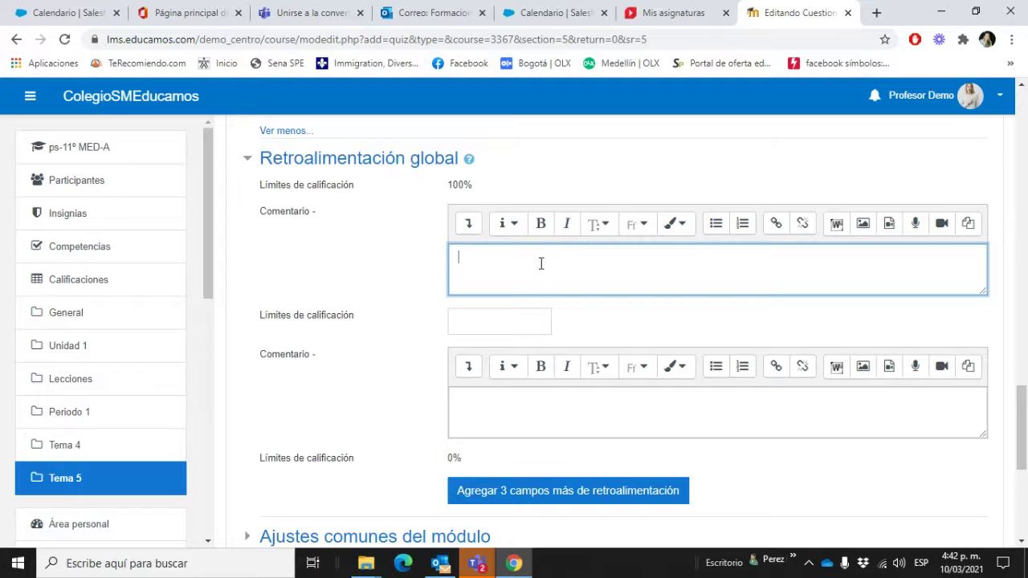
text(aw)
key(BackSpace)
key(BackSpace)
text(i)
text(Excelenr)
key(BackSpace)
text(te!)
Step: Add a 60% grade boundary with the comment 'Buen trabajo'
click(525, 319)
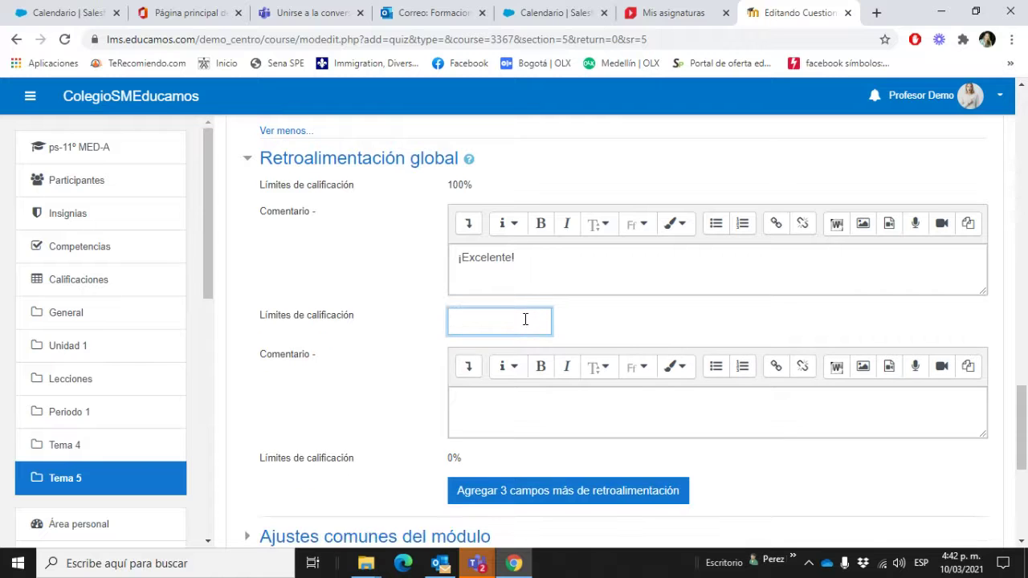
text(80)
key(BackSpace)
click(624, 341)
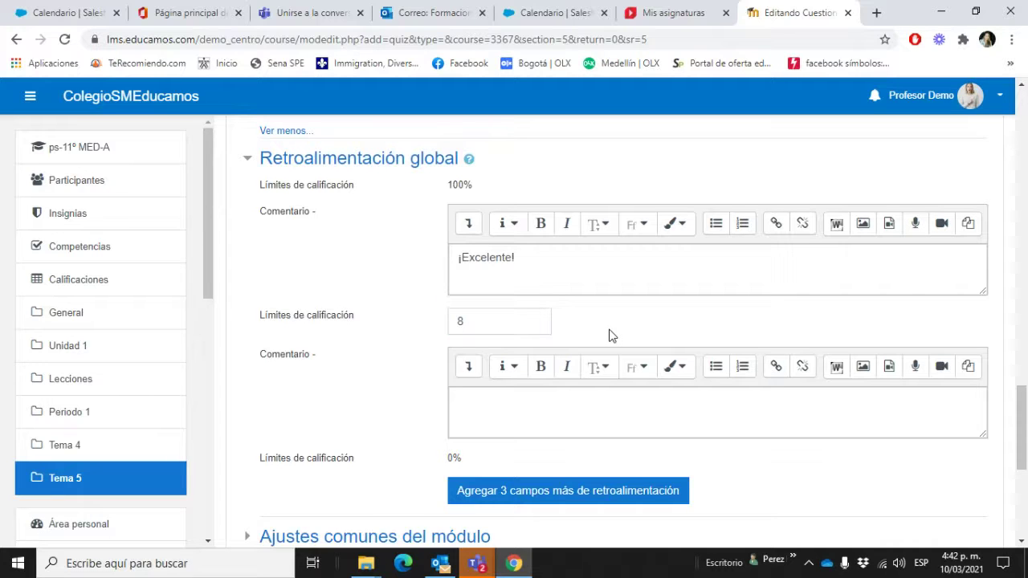
click(520, 312)
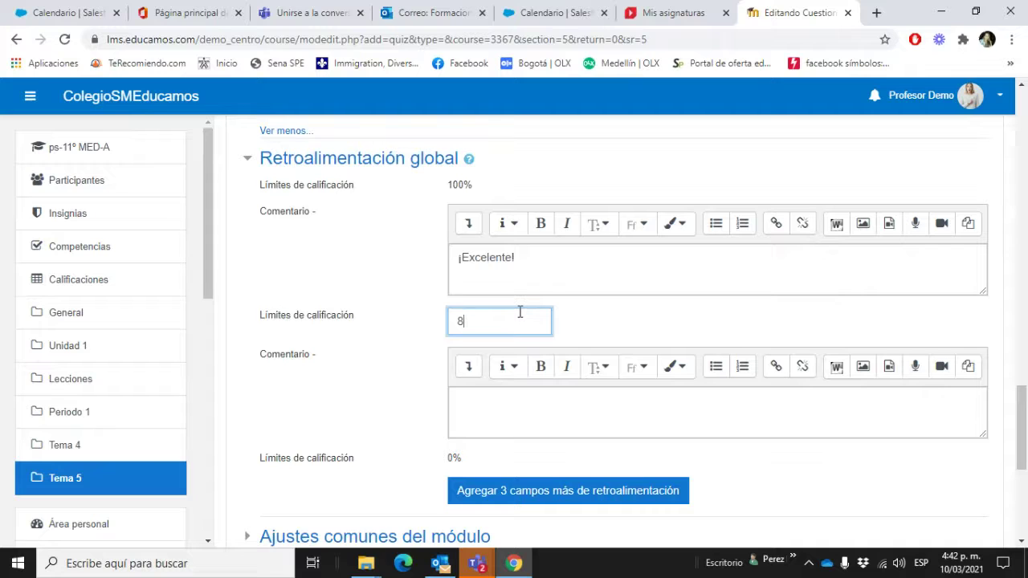
text(0%)
scroll(516, 402, down, 2)
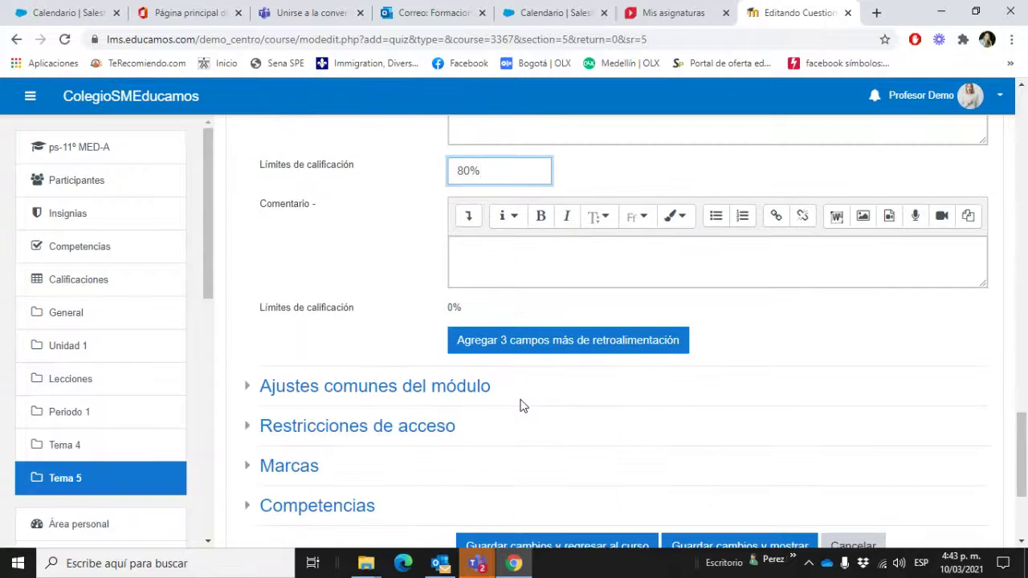
scroll(519, 406, up, 2)
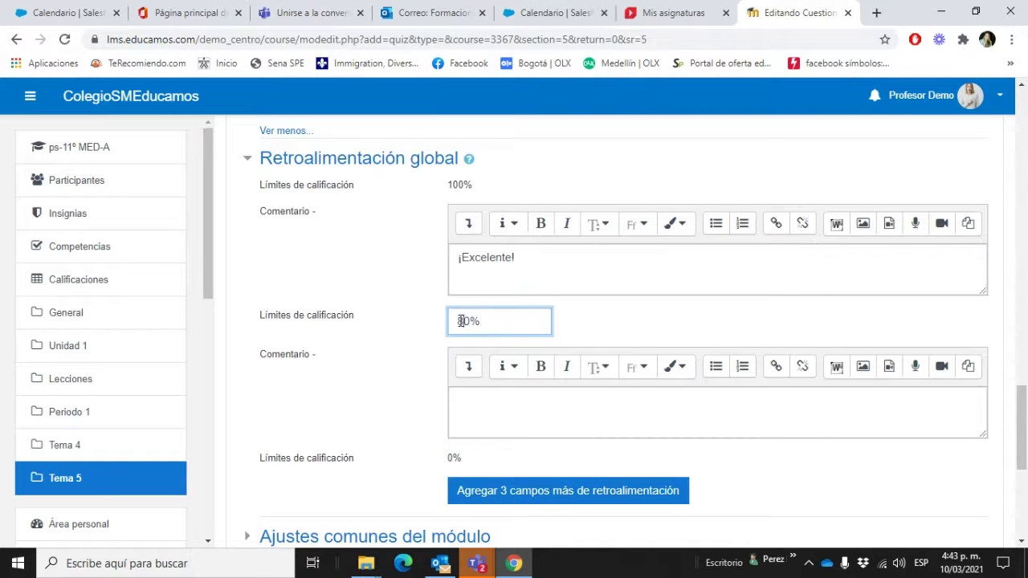
drag(461, 321, 457, 321)
text(6)
click(506, 402)
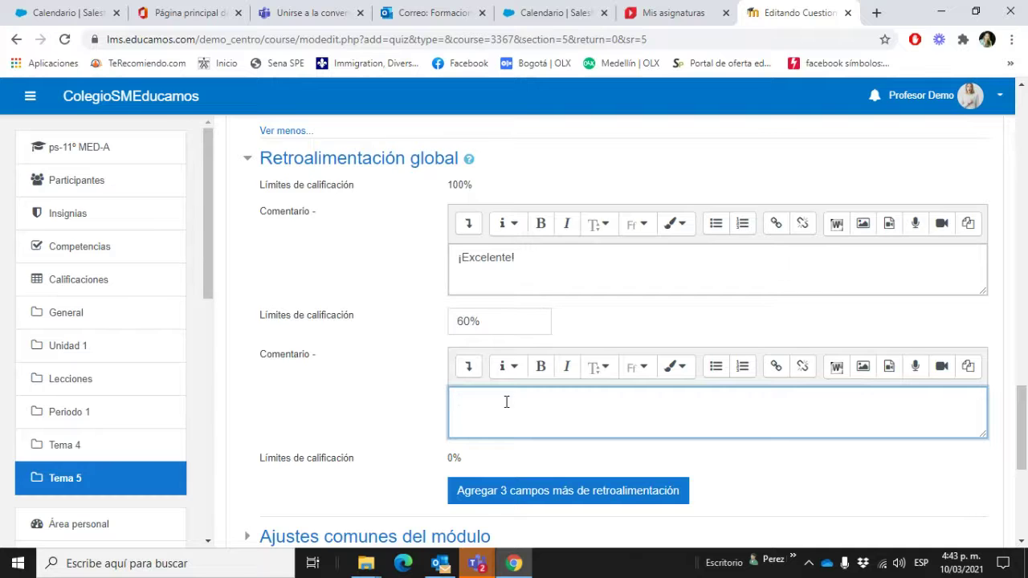
text(Buen trabajo)
Step: Add three more feedback fields and set a 30% boundary with 'Debes mejorar...'
click(626, 492)
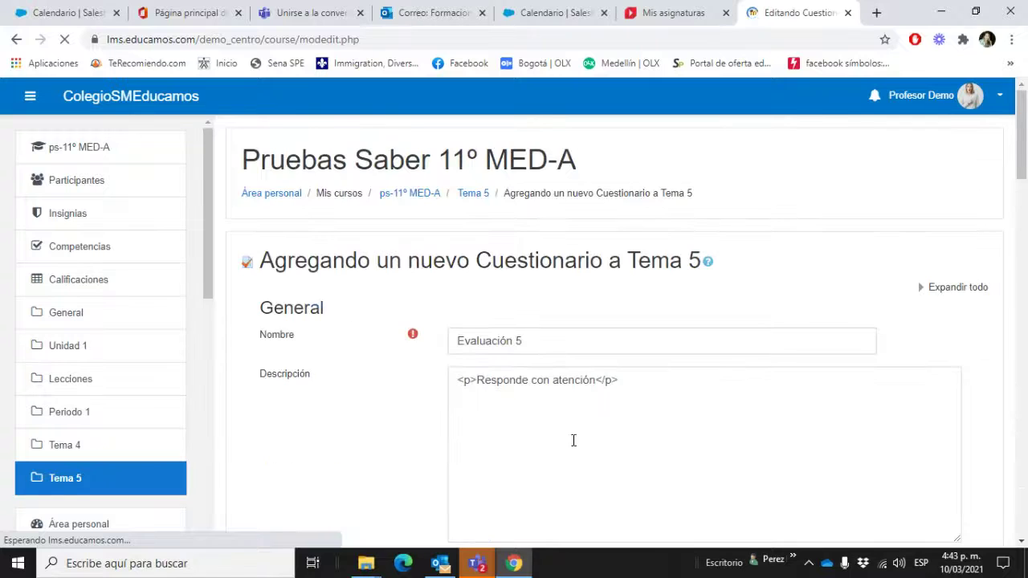
scroll(554, 434, down, 20)
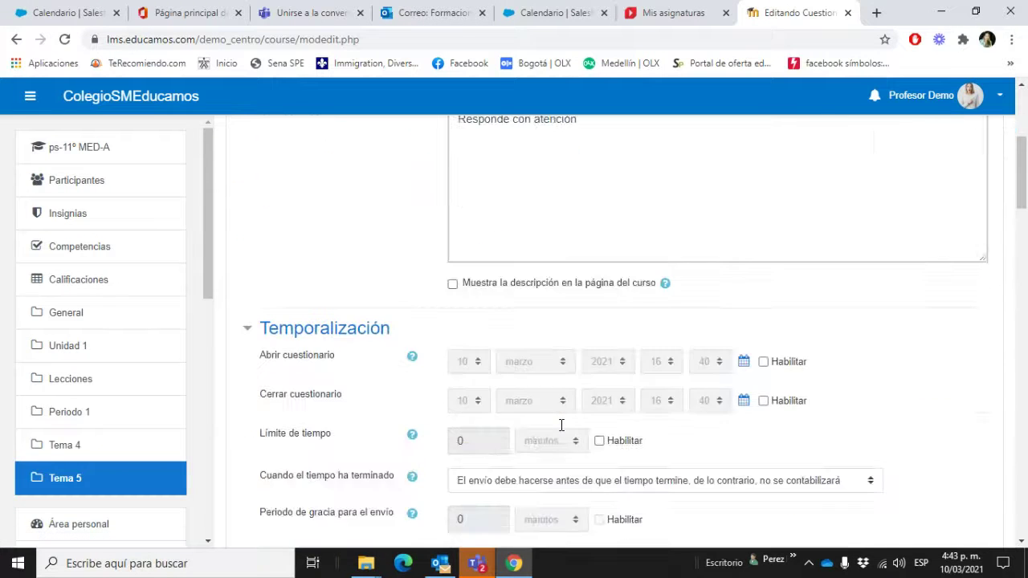
scroll(562, 438, down, 4)
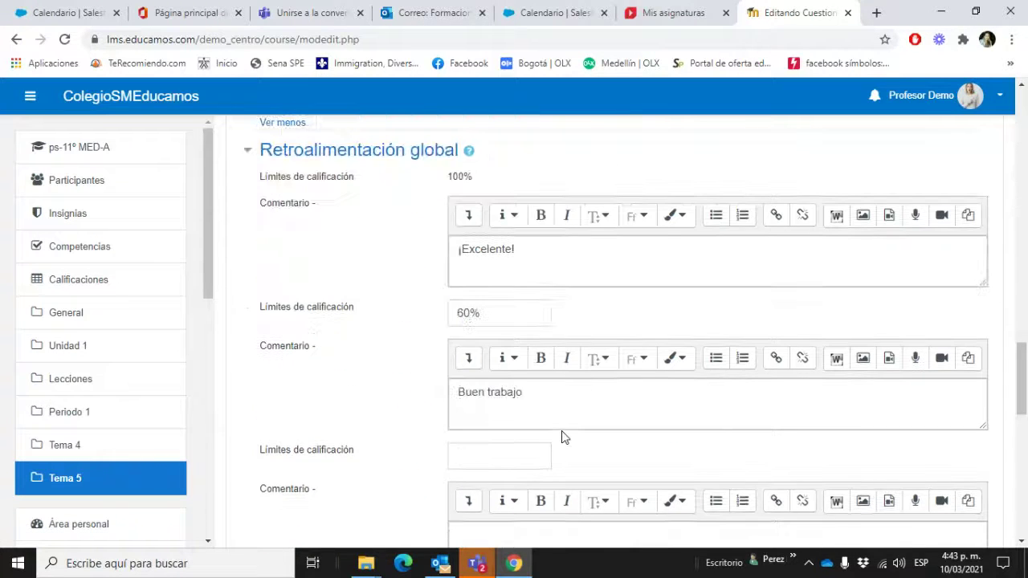
click(516, 308)
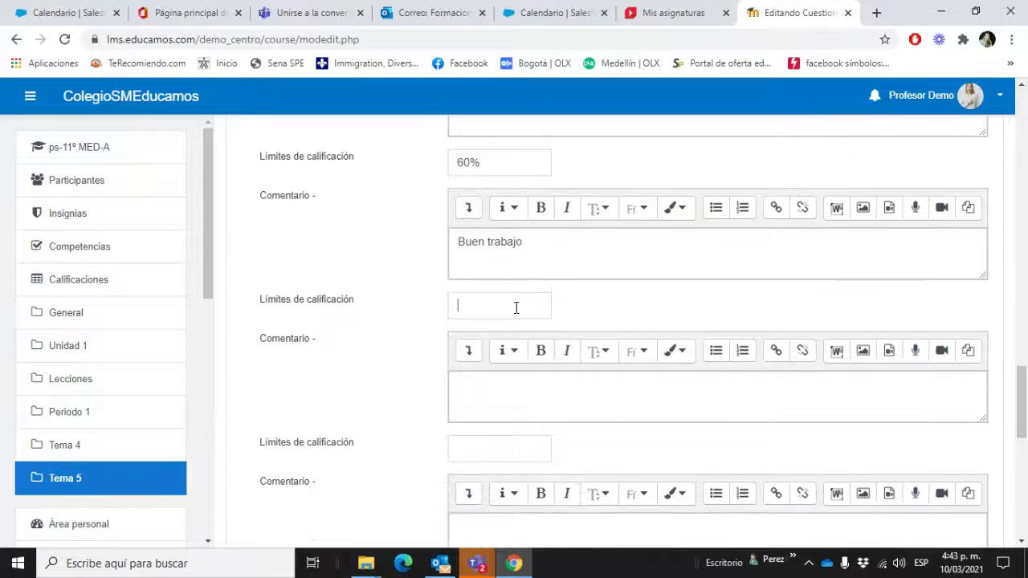
text(30)
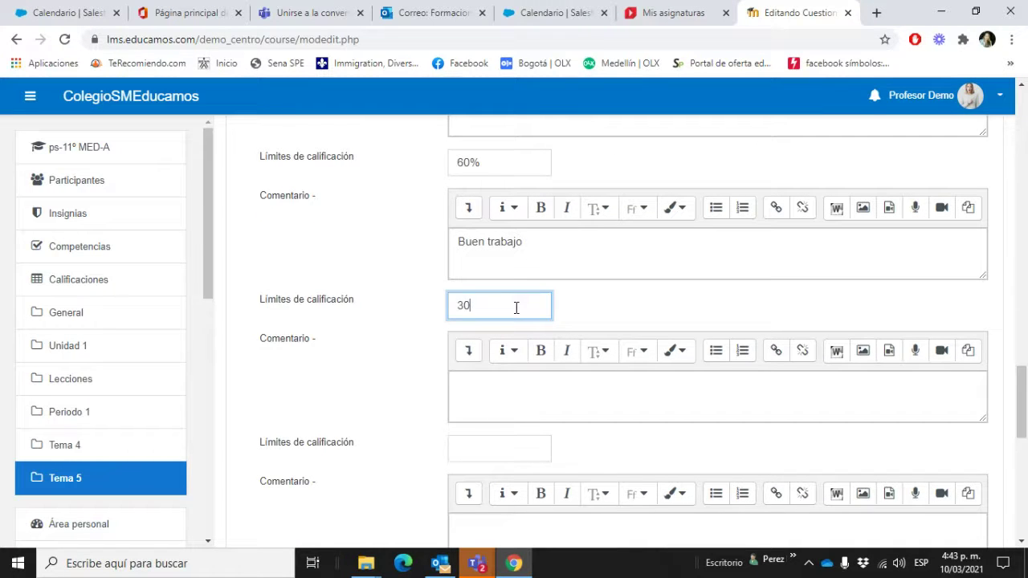
text(%)
click(517, 393)
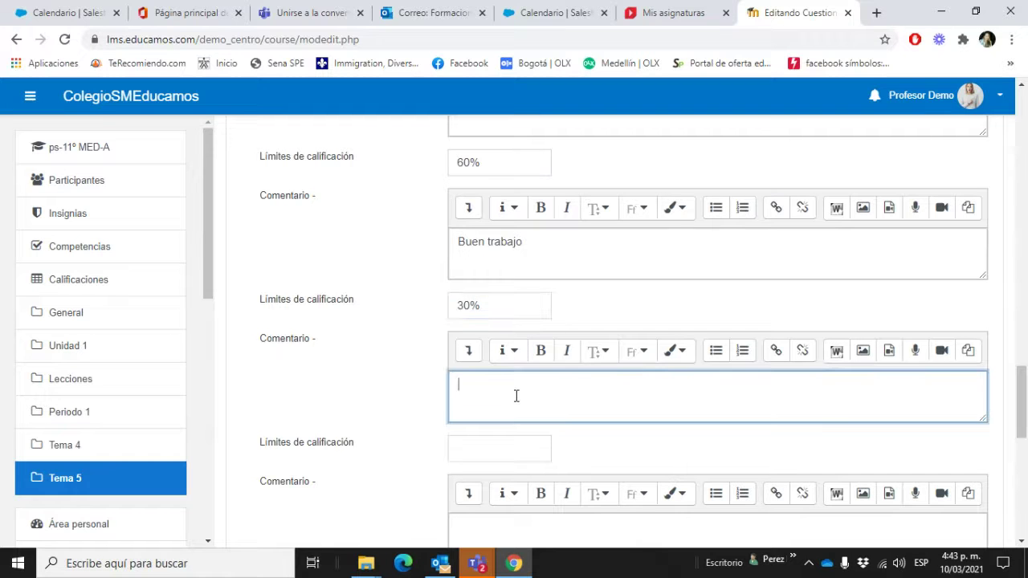
text(Debes mejorar...)
scroll(677, 413, down, 3)
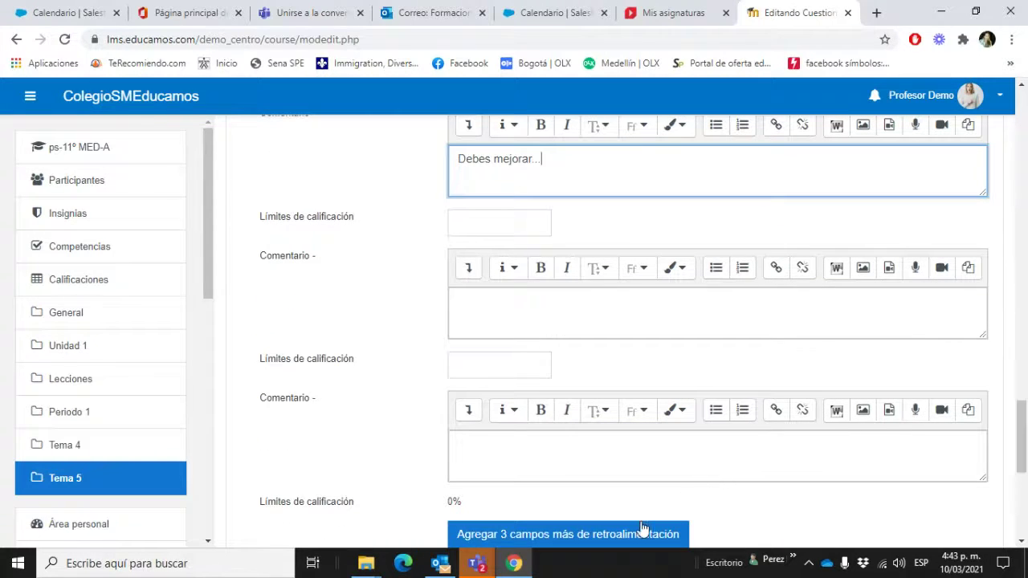
scroll(726, 515, down, 3)
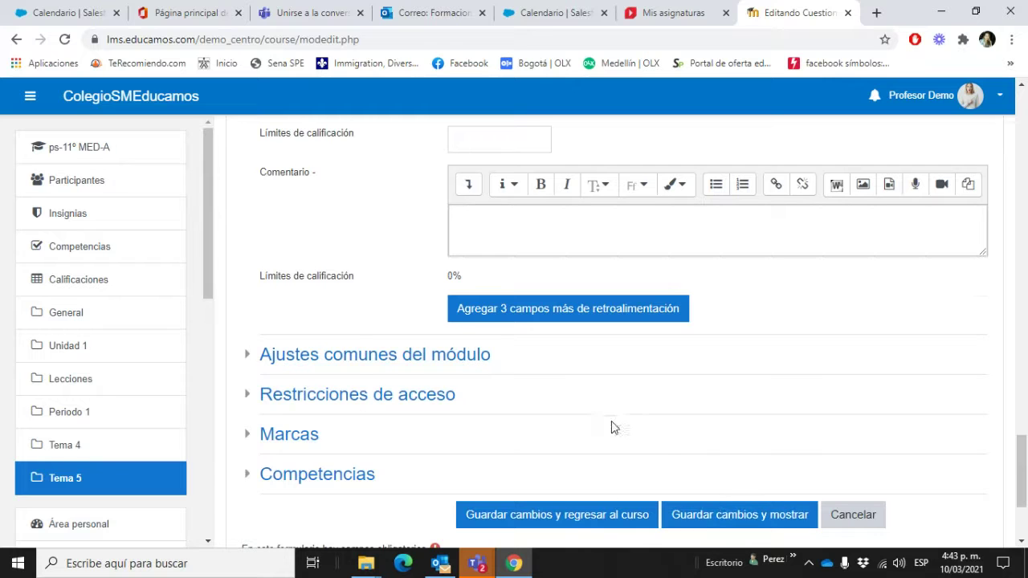
Step: Expand the 'Ajustes comunes del módulo' section of the quiz form
scroll(613, 427, down, 1)
scroll(629, 406, up, 2)
scroll(554, 452, down, 3)
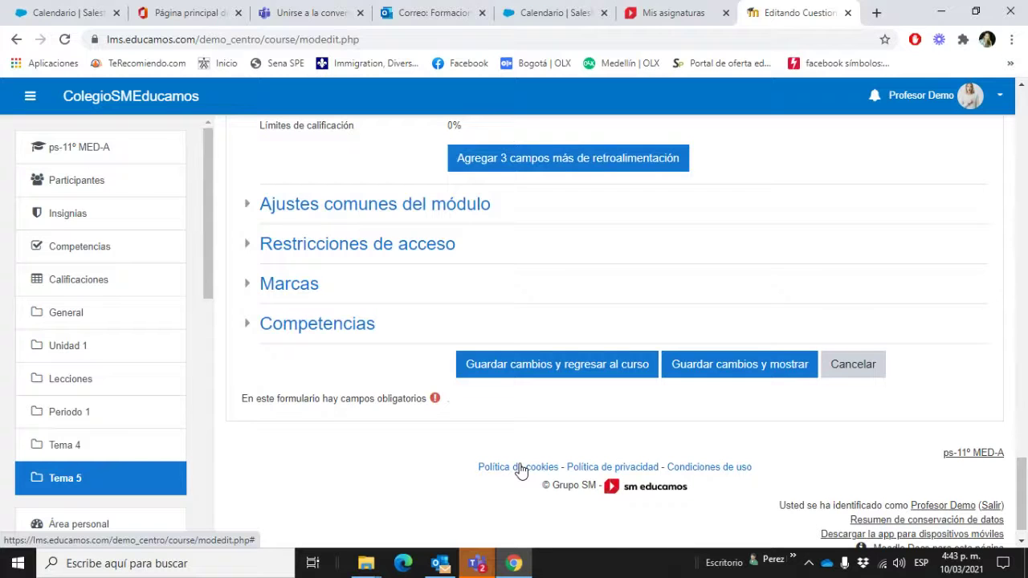
scroll(522, 466, up, 1)
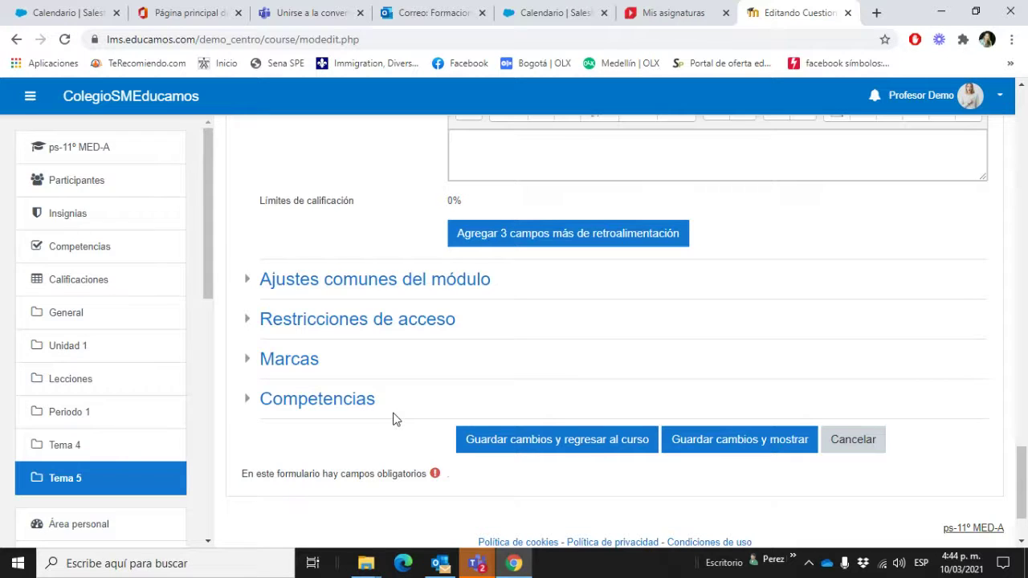
click(247, 280)
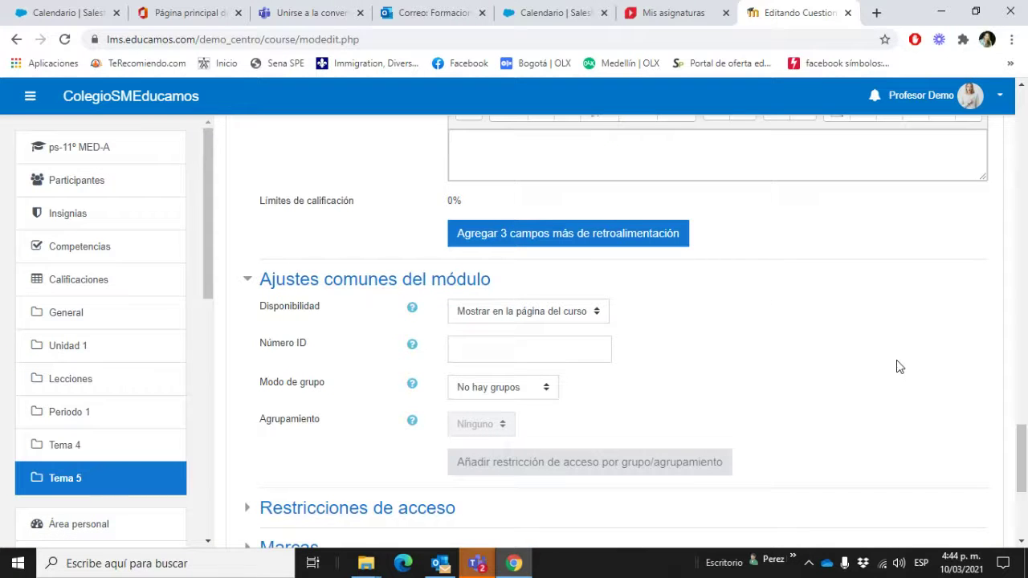
scroll(744, 337, up, 3)
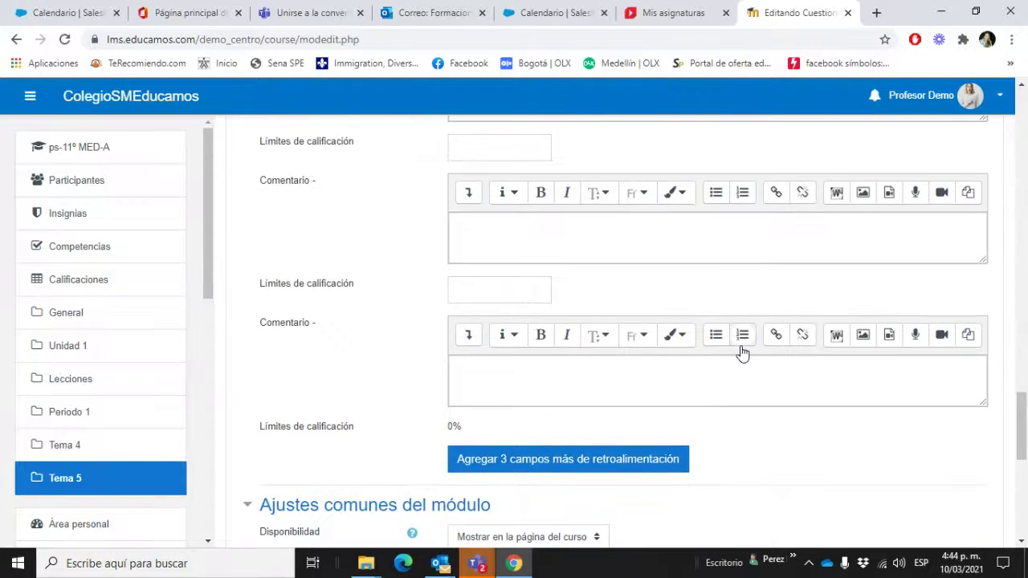
scroll(743, 354, up, 2)
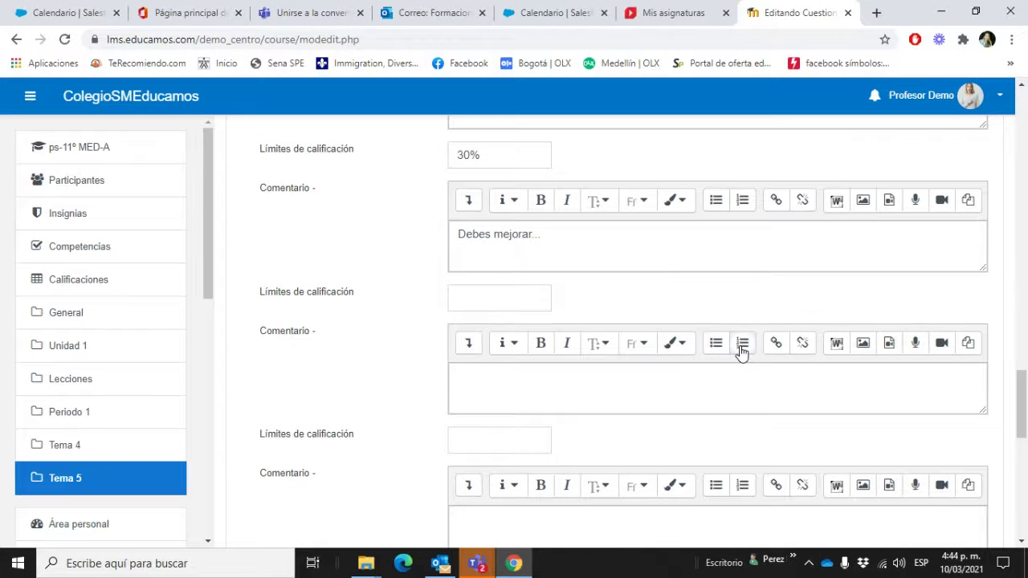
scroll(742, 353, up, 6)
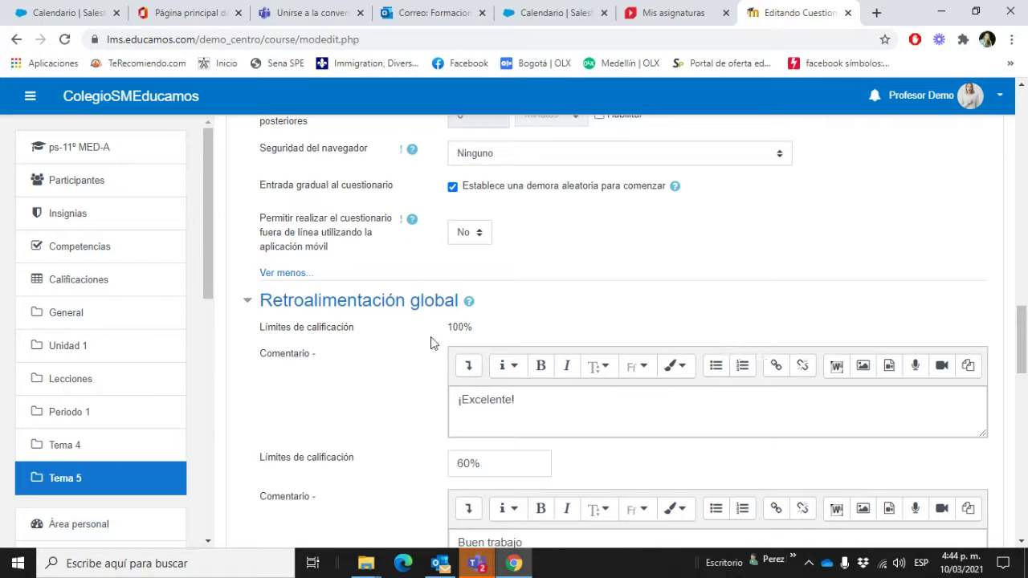
Step: Re-expand the feedback and restrictions sections and show the quiz password in plain text
click(249, 303)
scroll(359, 347, up, 3)
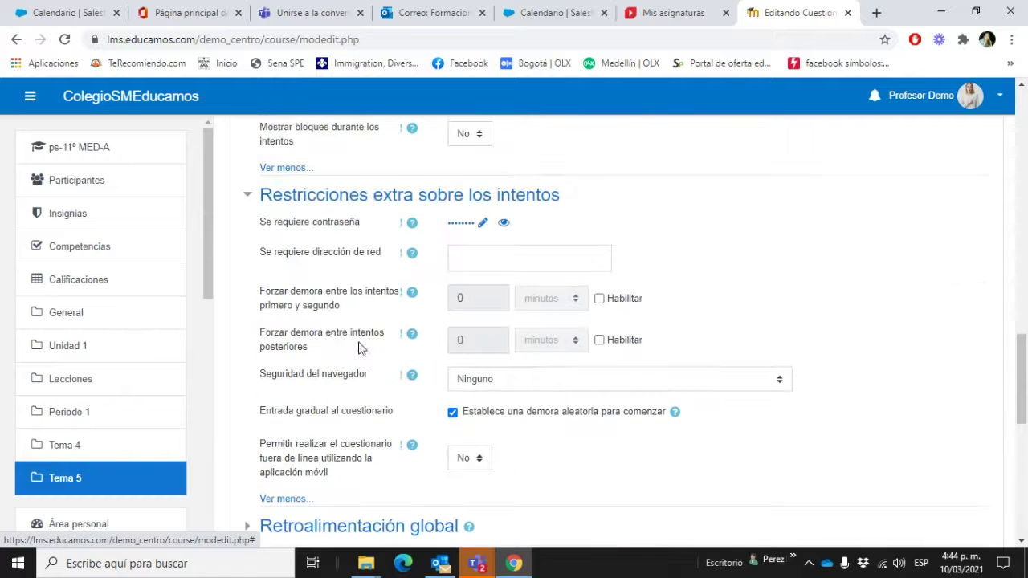
click(248, 196)
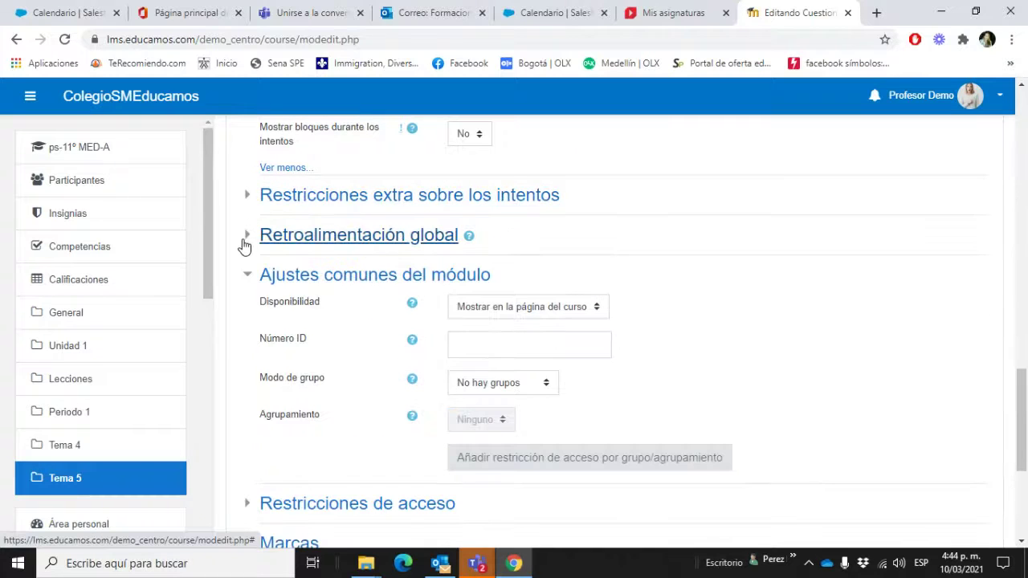
click(246, 236)
click(248, 197)
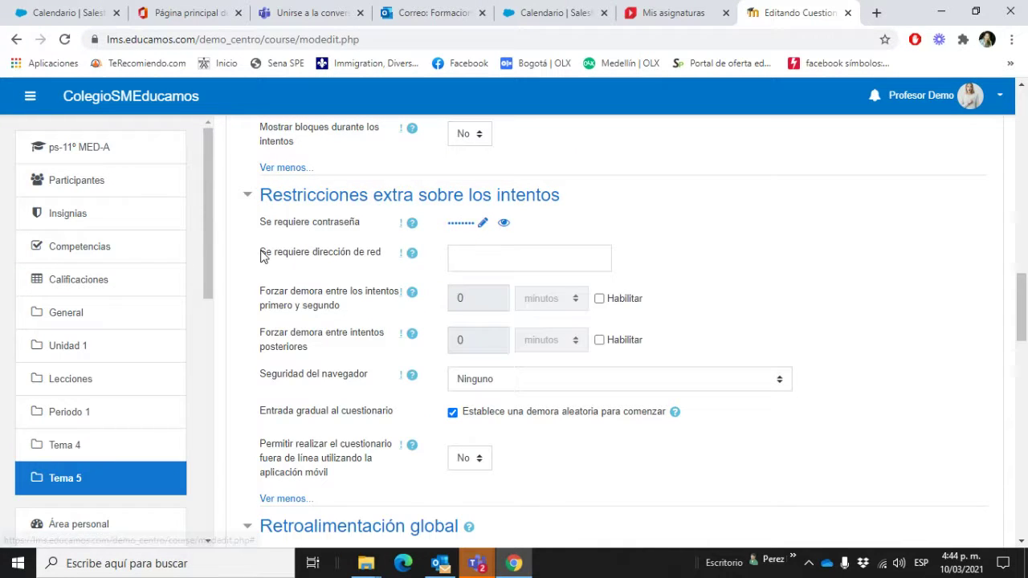
click(504, 223)
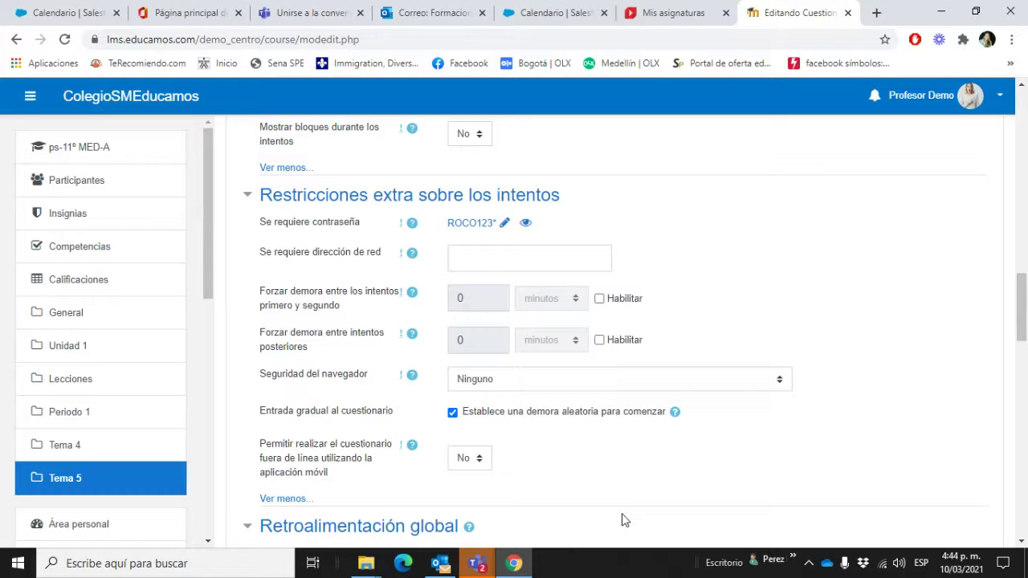
Step: Keep browser security at Ninguno and offline mobile-app attempts at No
scroll(444, 468, down, 1)
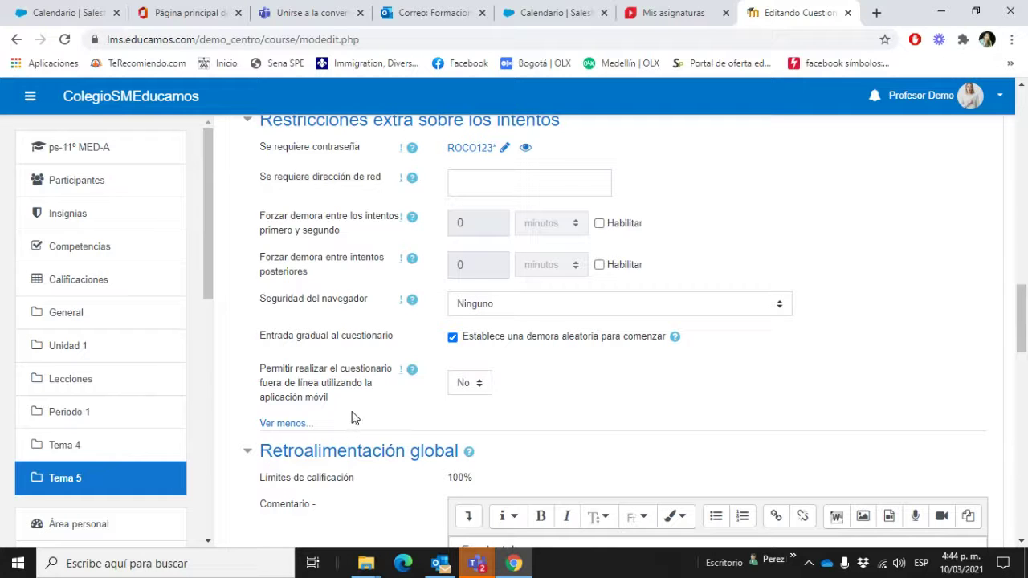
scroll(358, 407, down, 2)
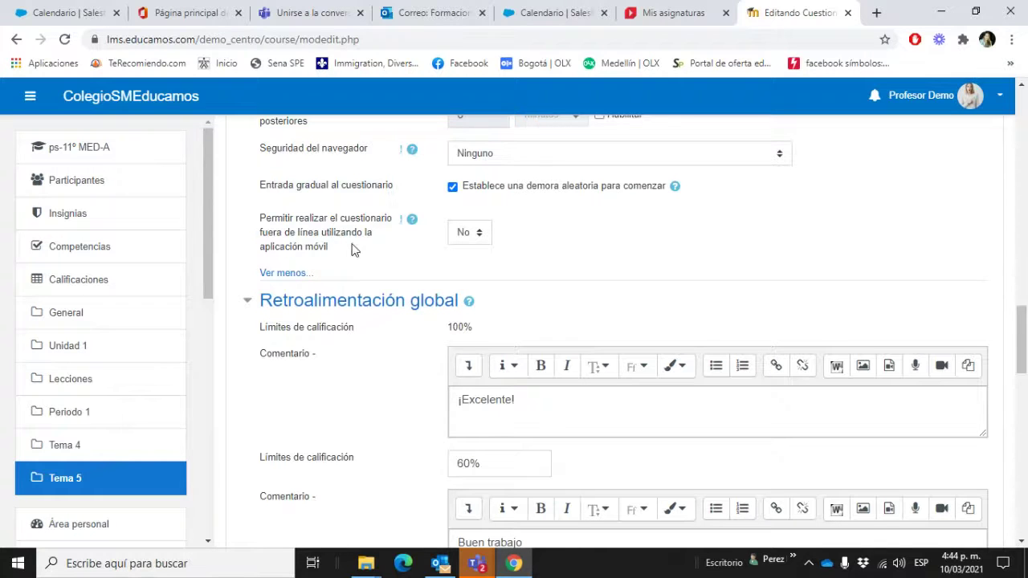
scroll(687, 313, up, 2)
click(647, 307)
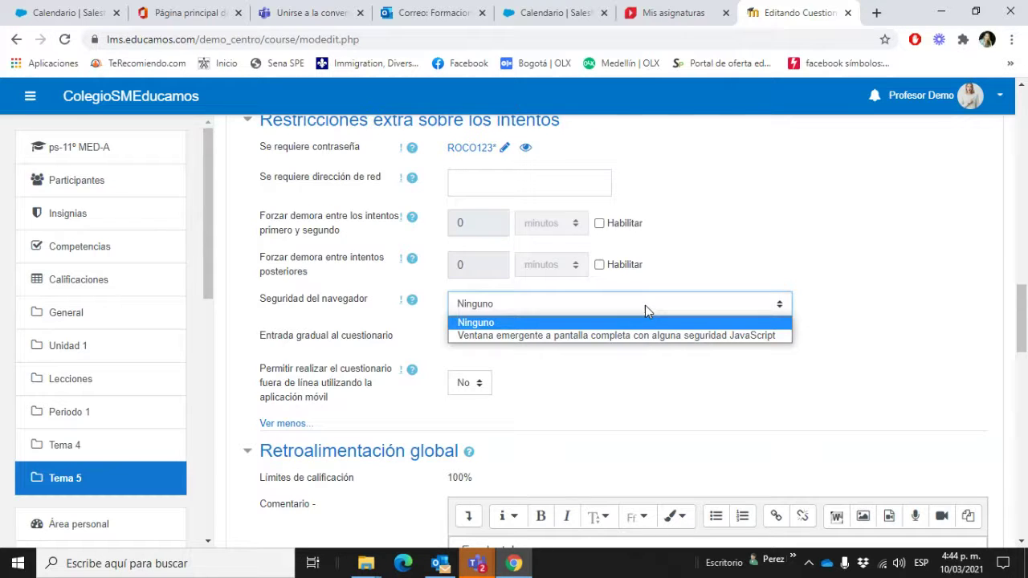
click(647, 324)
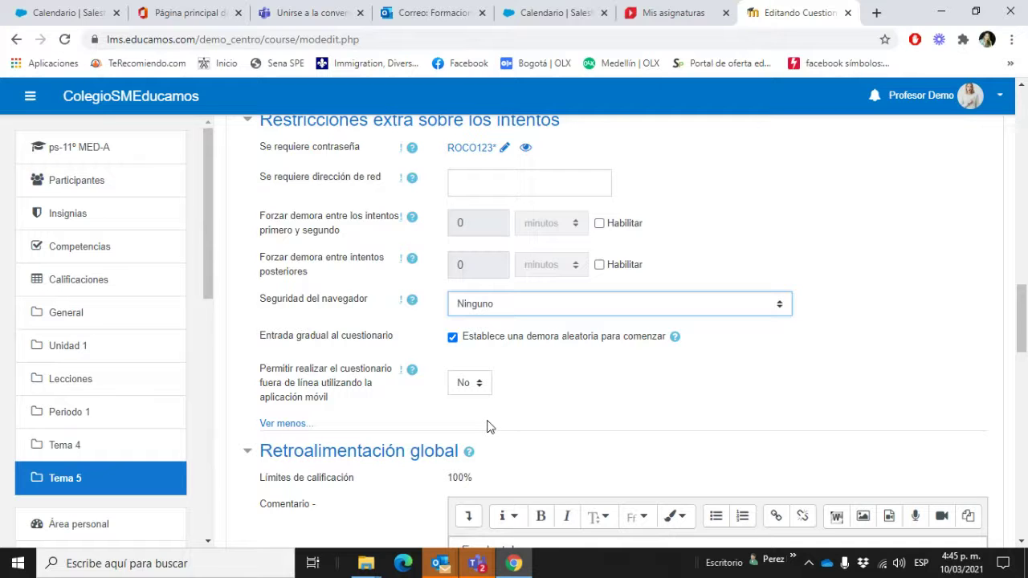
click(465, 393)
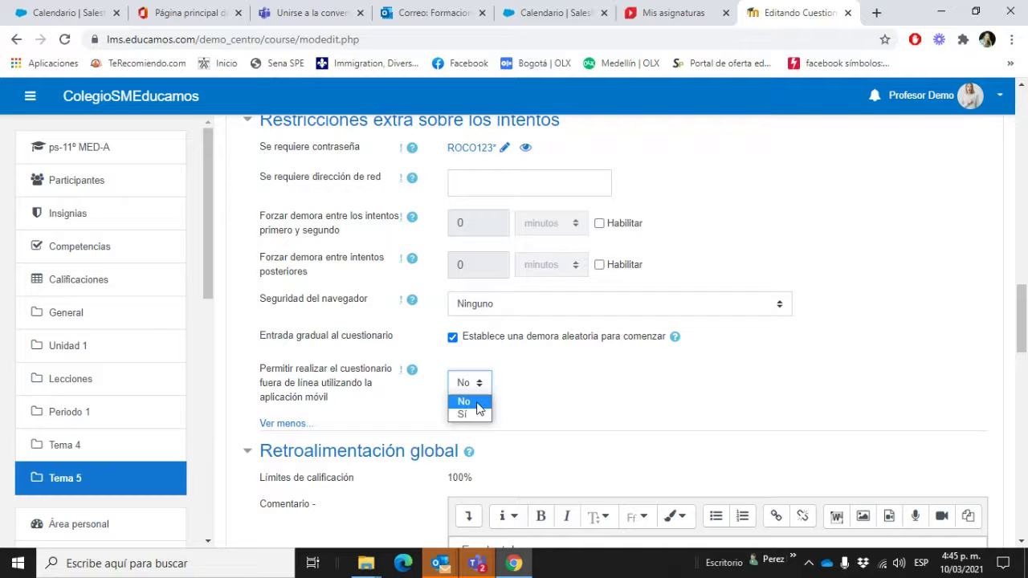
click(478, 402)
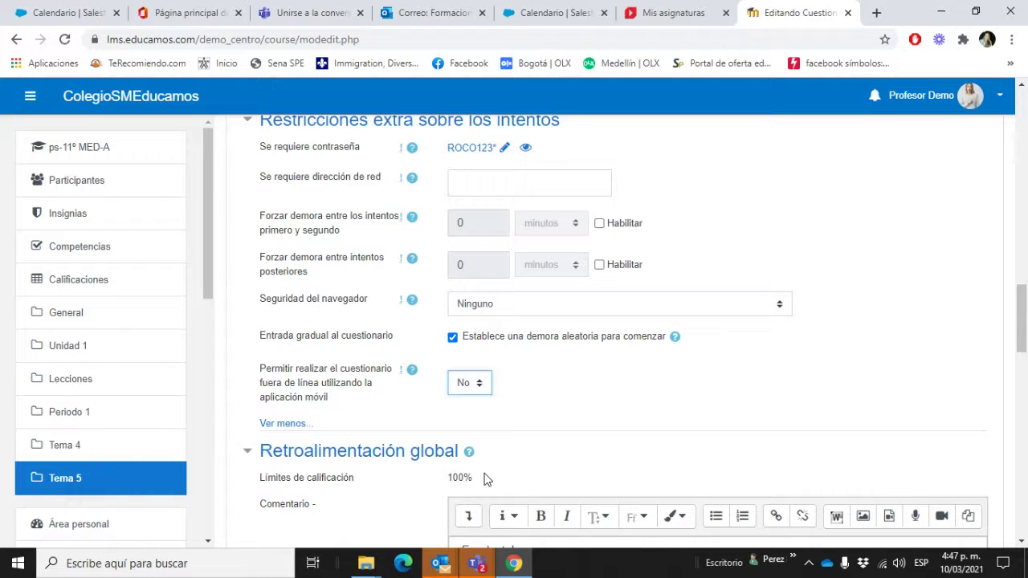
Step: Save the quiz with 'Guardar cambios y mostrar' and open its question editing page
scroll(550, 408, down, 9)
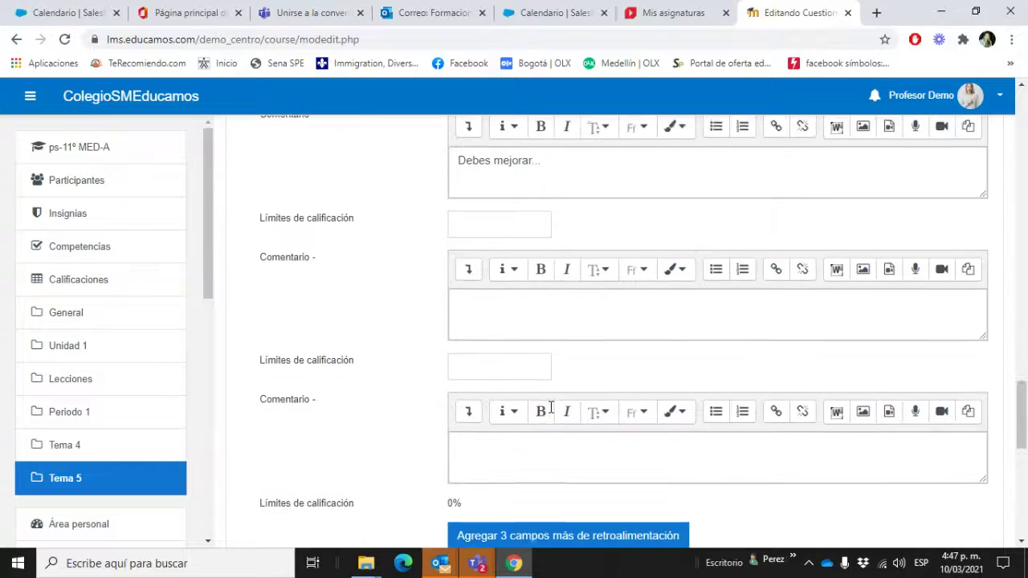
scroll(550, 409, down, 7)
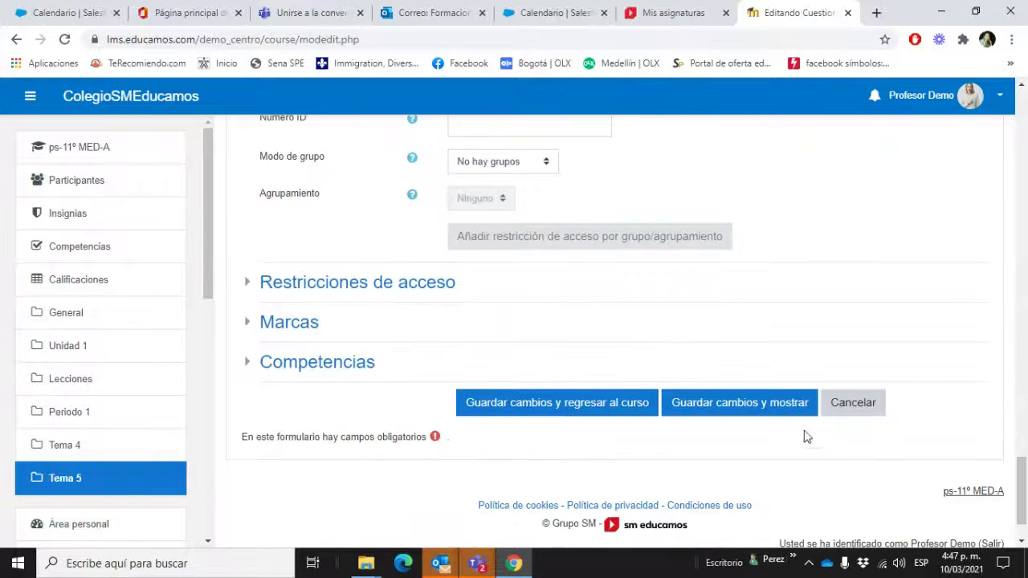
click(765, 411)
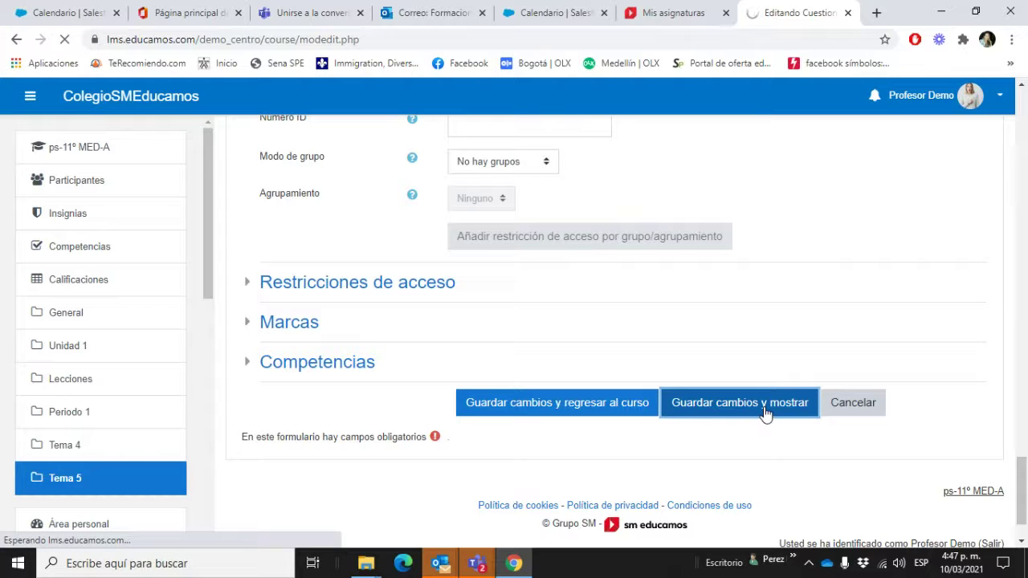
click(1001, 96)
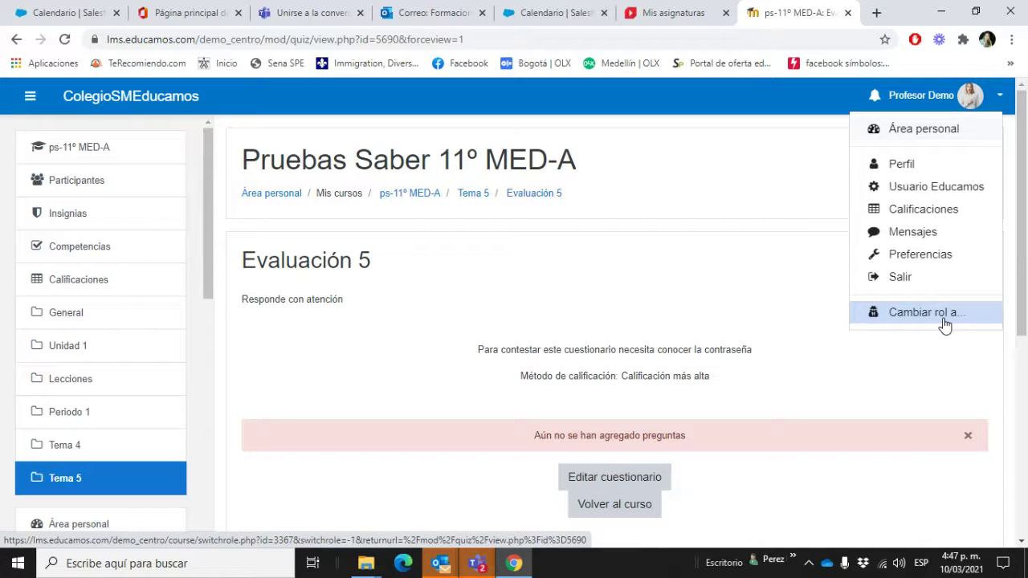
click(643, 485)
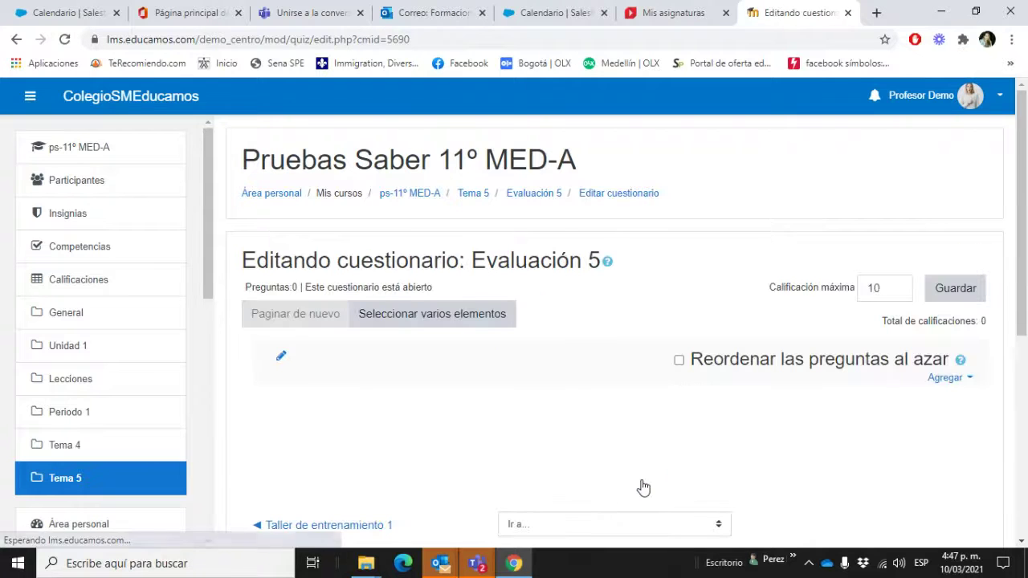
Step: Open the question bank and tick the Relaciona según corresponda, 2.Estomago and 3.Región andina questions
click(962, 379)
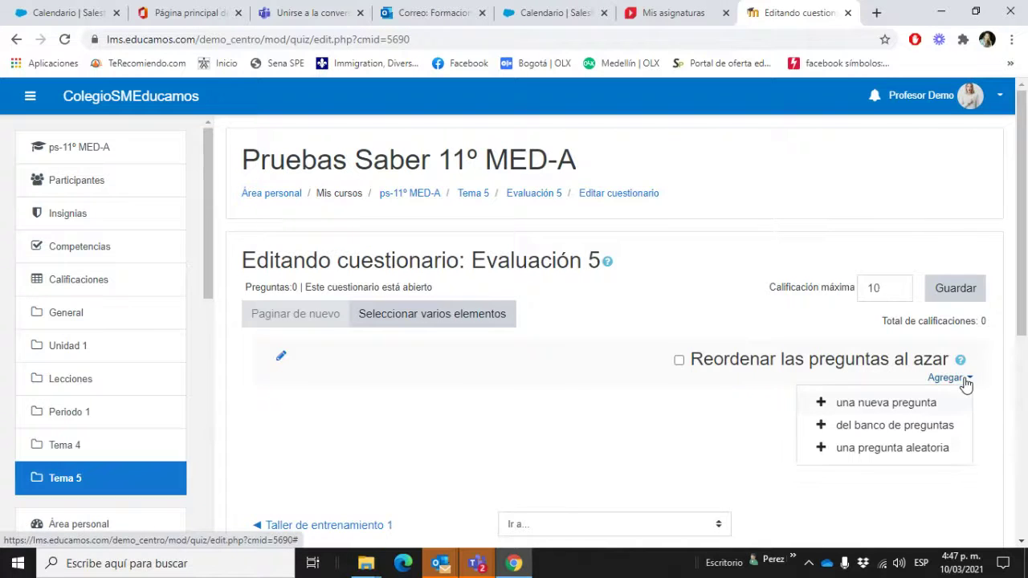
click(927, 429)
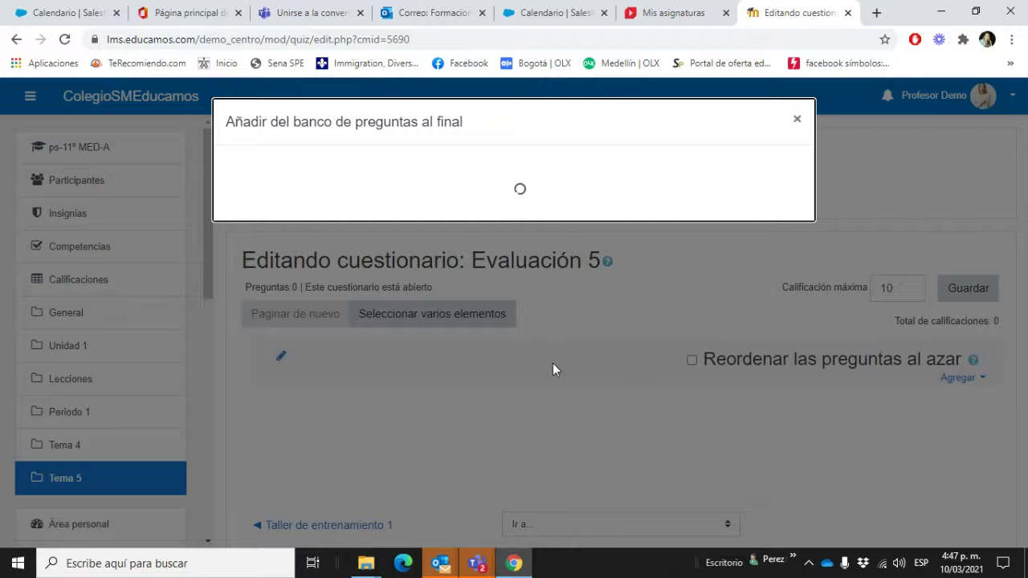
scroll(439, 408, down, 4)
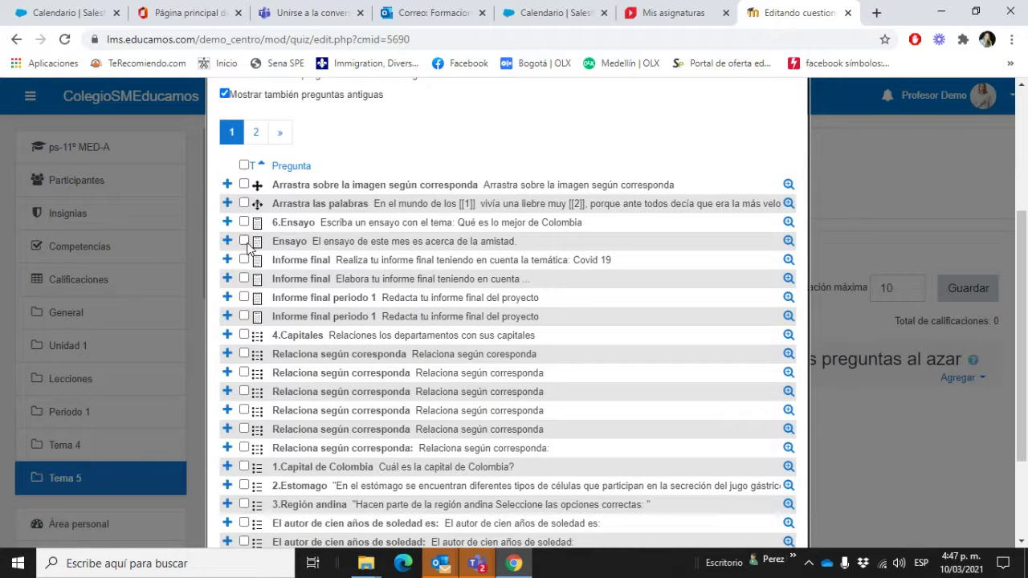
scroll(254, 365, down, 3)
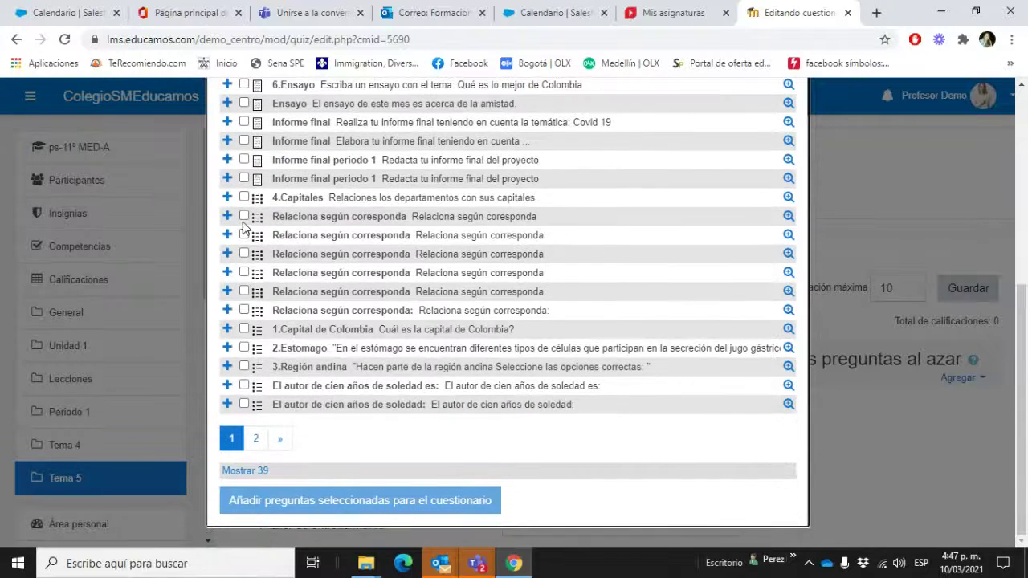
click(244, 216)
click(244, 234)
click(244, 255)
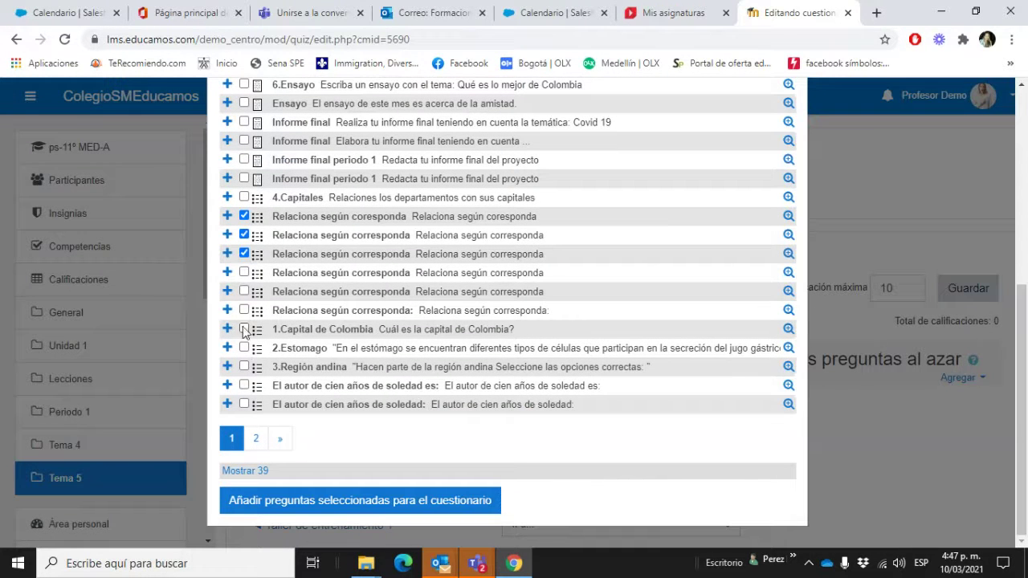
click(244, 348)
click(245, 367)
Step: On bank page 2, add '¿Cuál es la capital de Colombia?' and 'P1 El autor de cien años de soledad es'
click(255, 437)
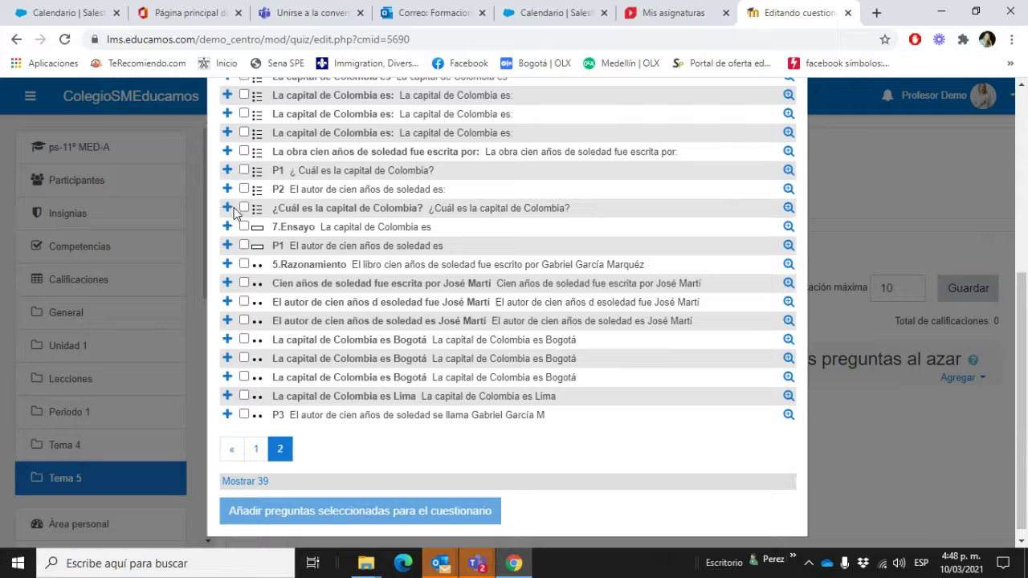
click(245, 208)
click(248, 246)
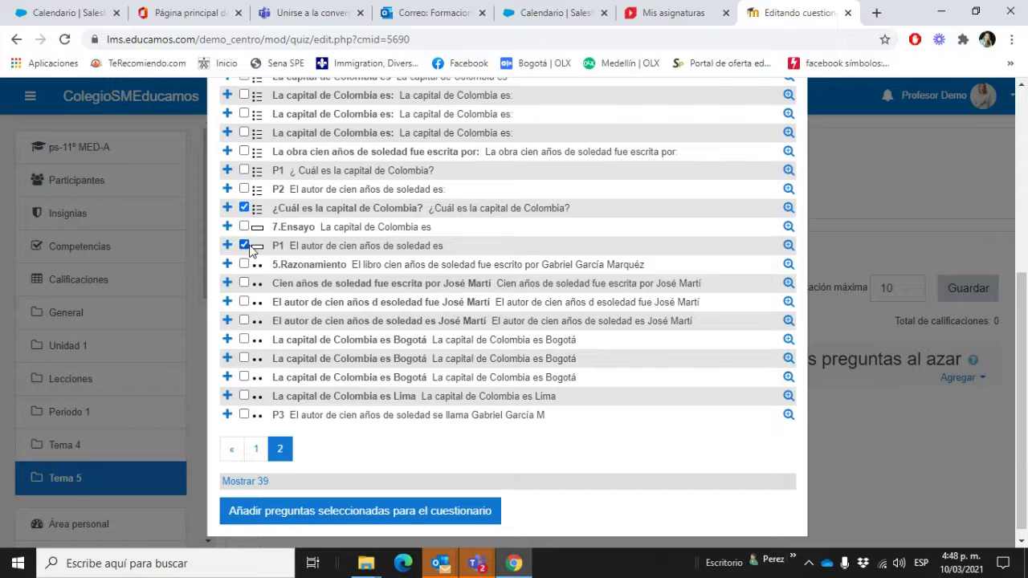
click(411, 514)
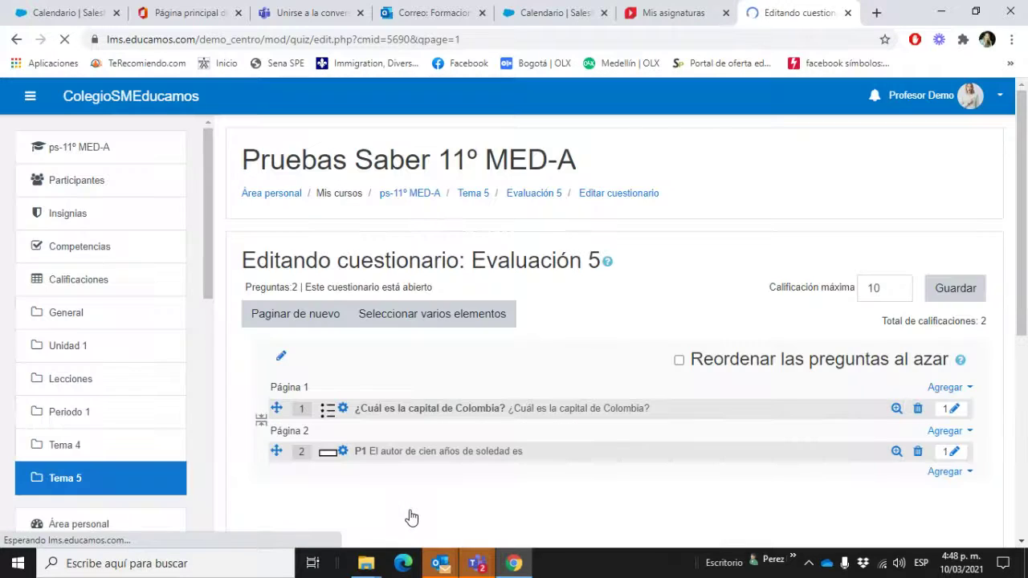
Step: Save Evaluación 5 with its maximum grade of 10
scroll(558, 388, down, 2)
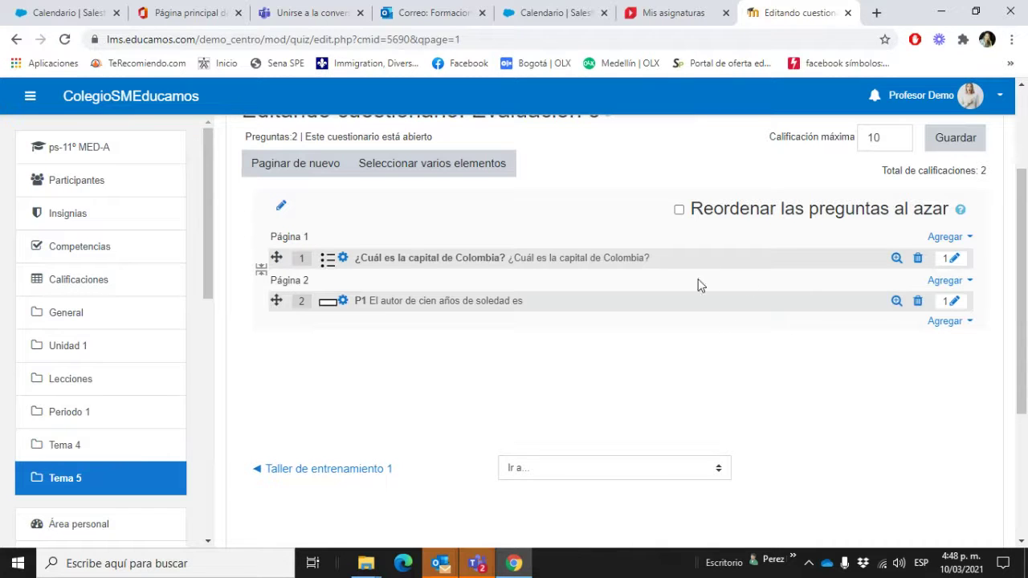
scroll(773, 453, down, 2)
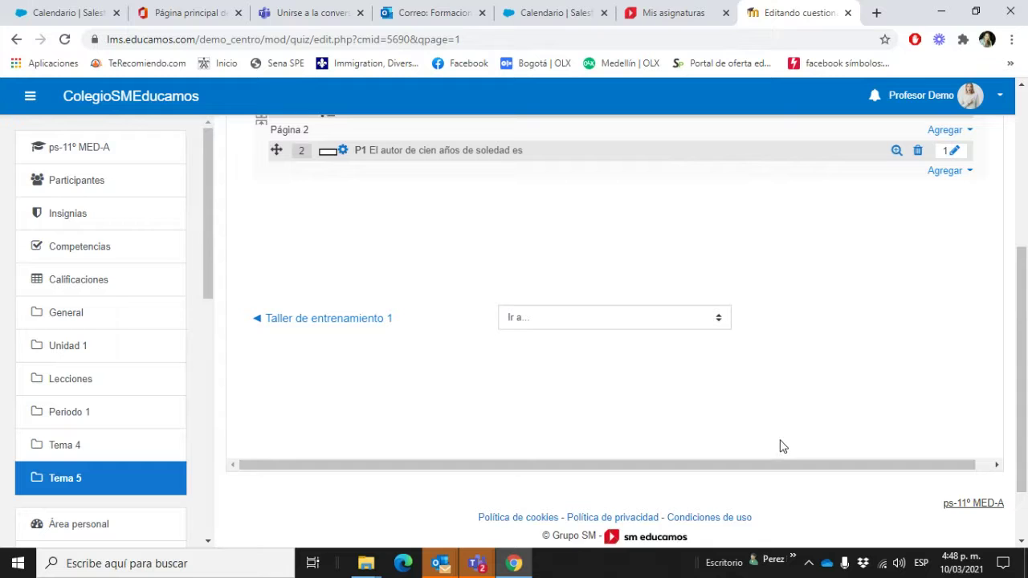
scroll(783, 447, up, 2)
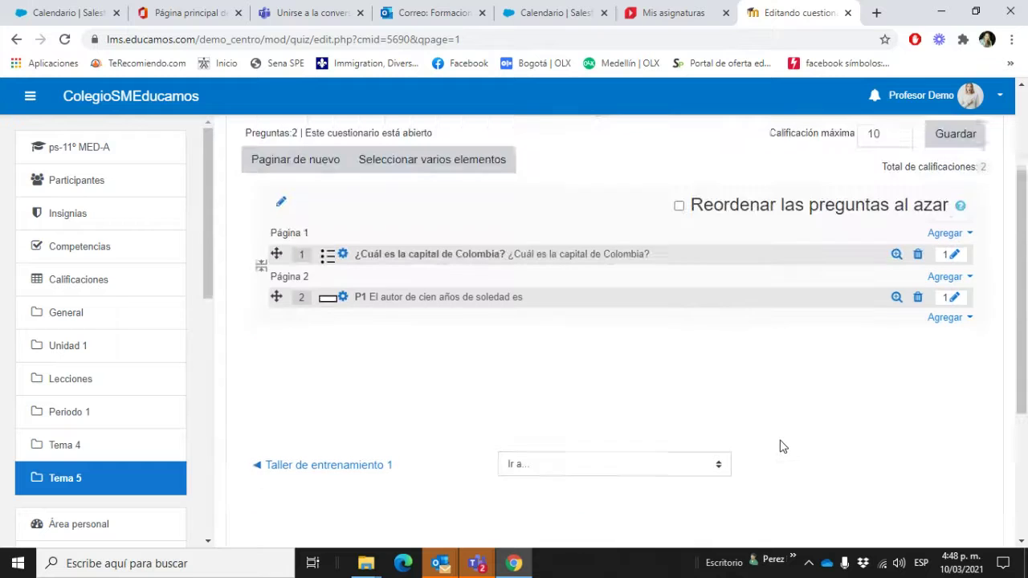
click(958, 151)
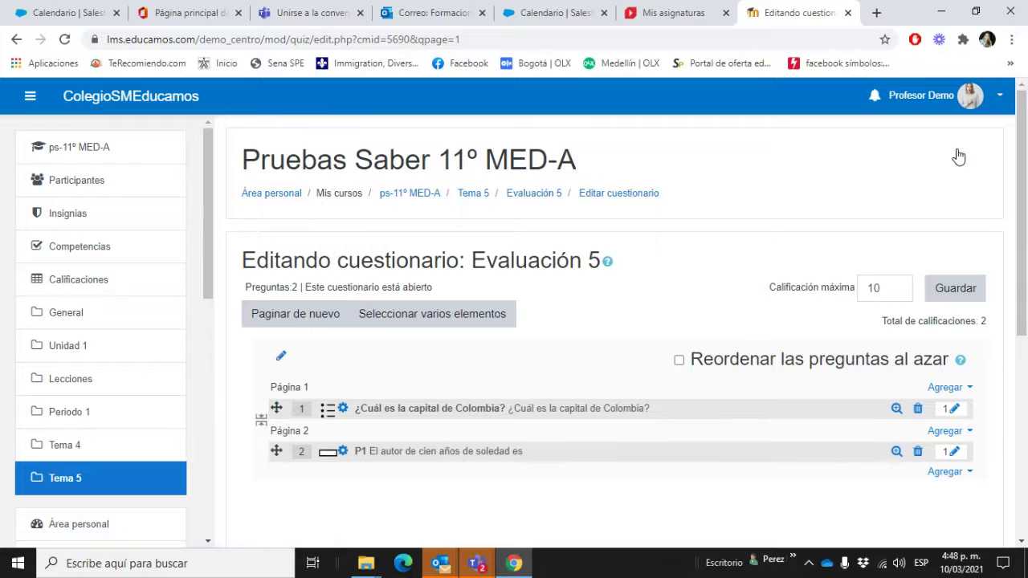
click(968, 97)
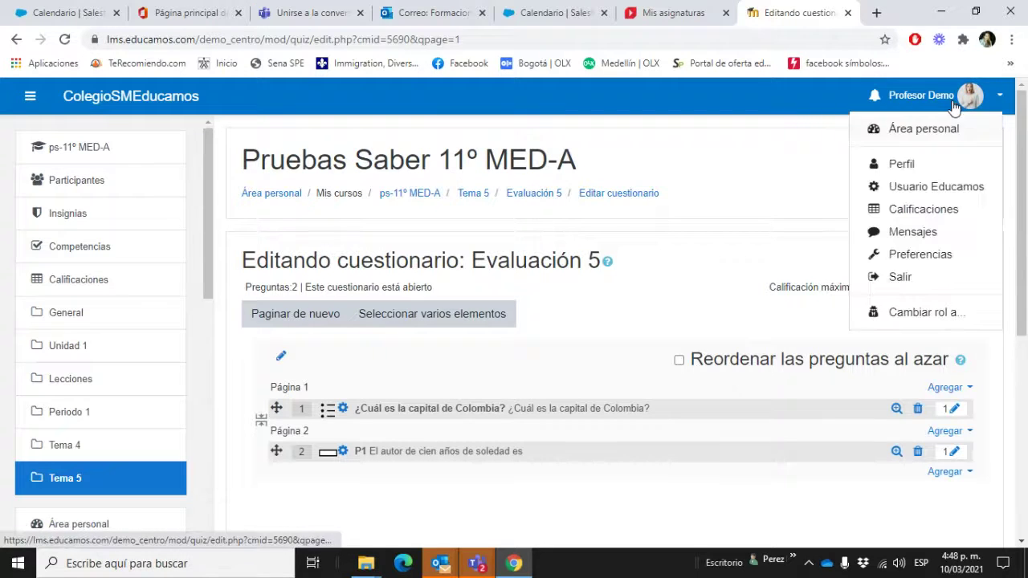
Step: Switch the course view to the Alumno role and continue to Evaluación 5's student page
click(935, 314)
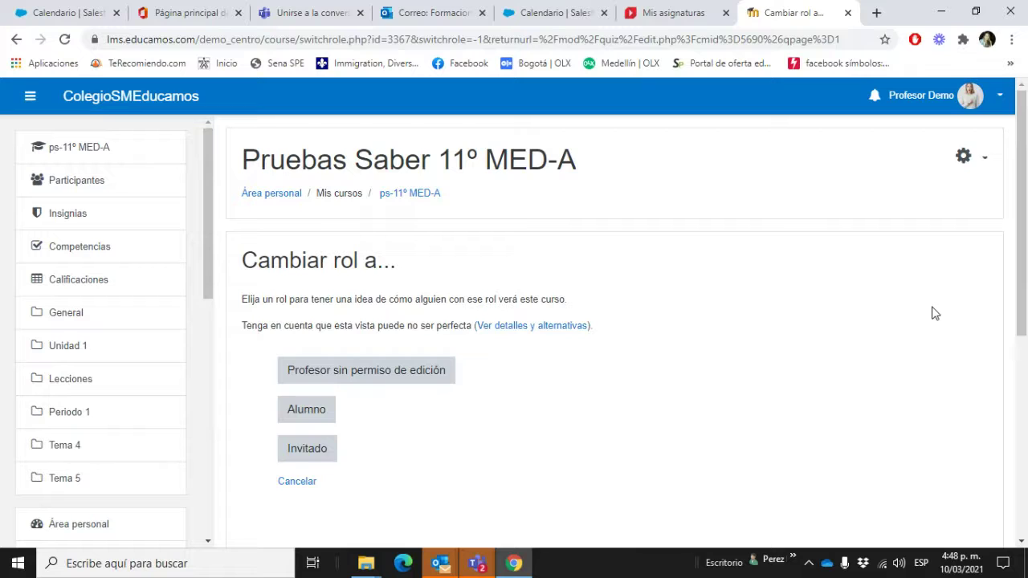
click(308, 411)
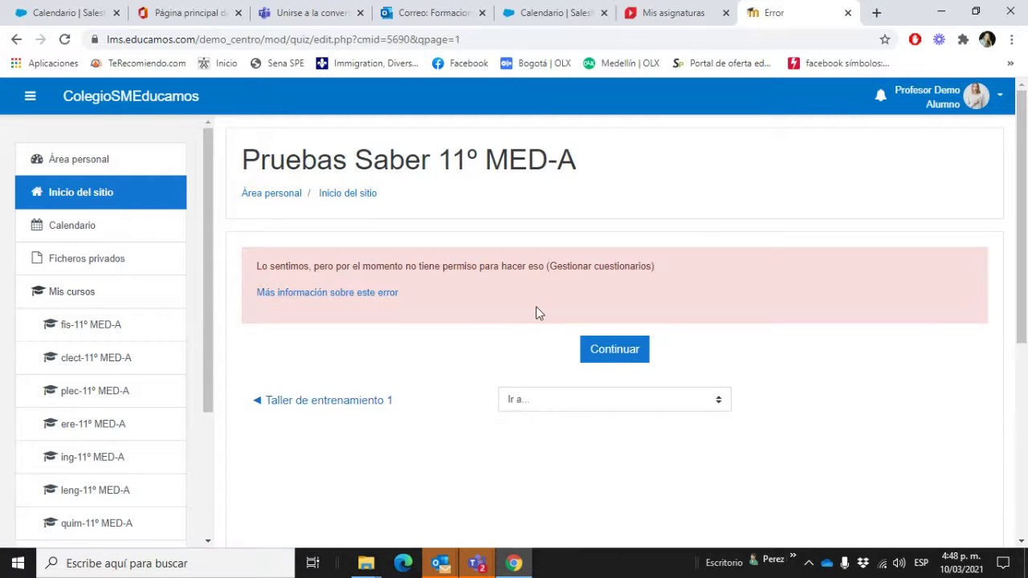
click(609, 359)
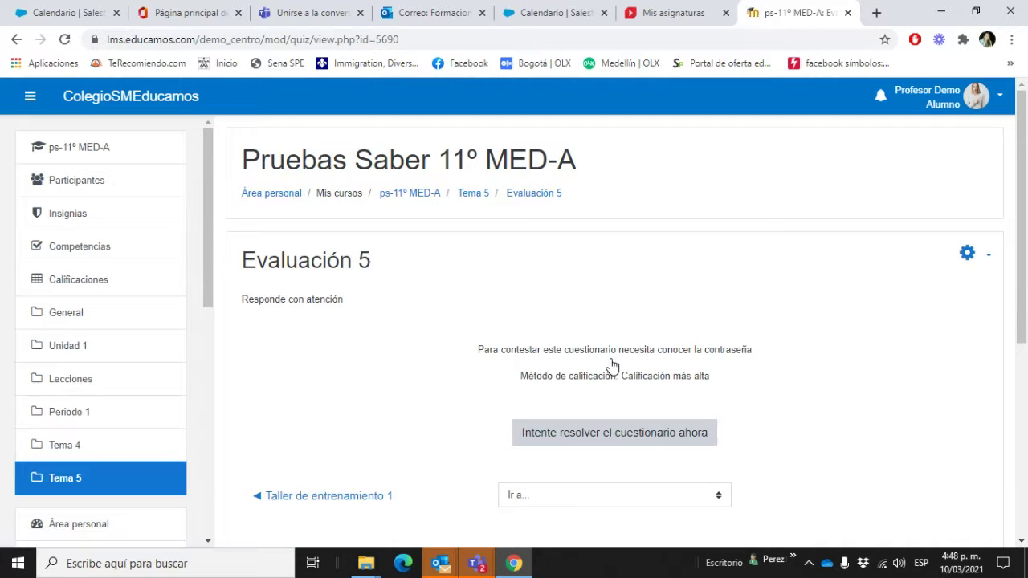
scroll(613, 366, down, 3)
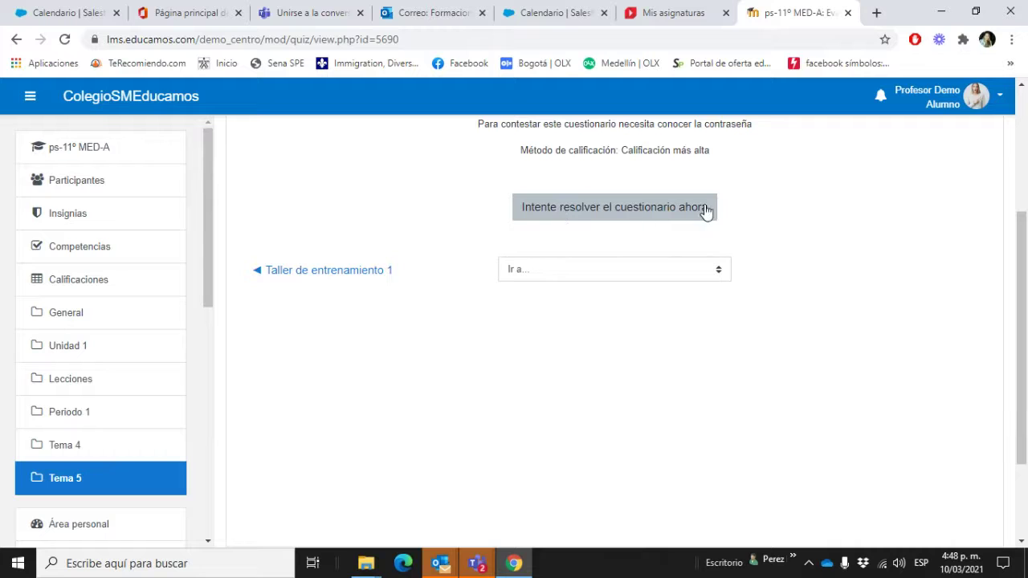
Step: Start the attempt with the quiz password, answer b. Bogotá and move to the next page
click(607, 210)
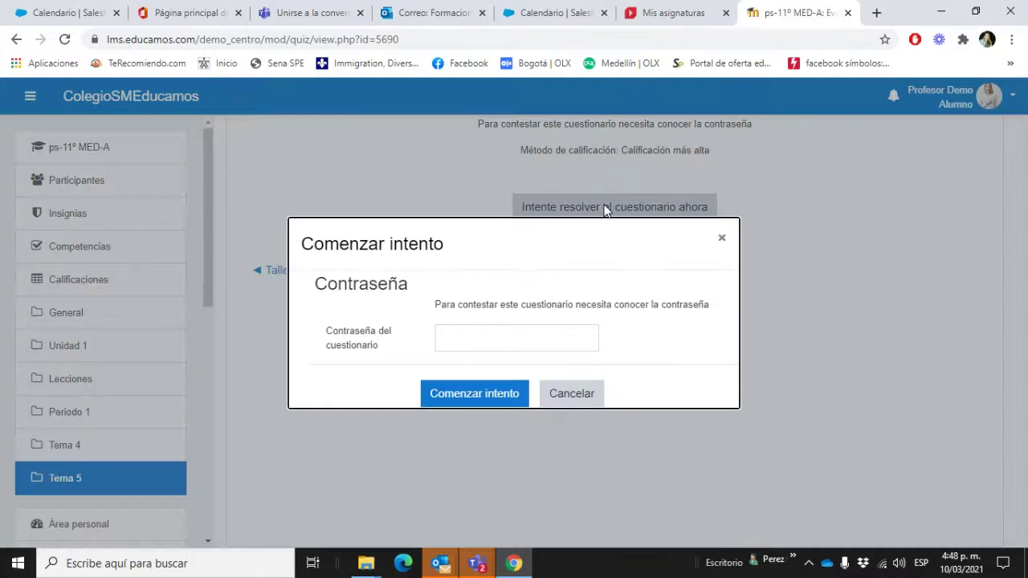
click(552, 338)
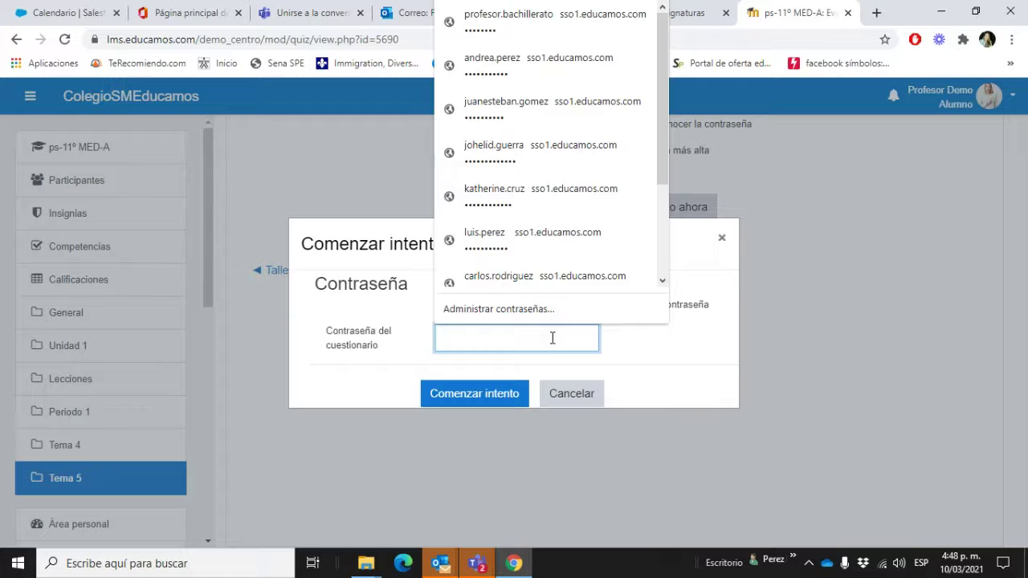
text(••••••••)
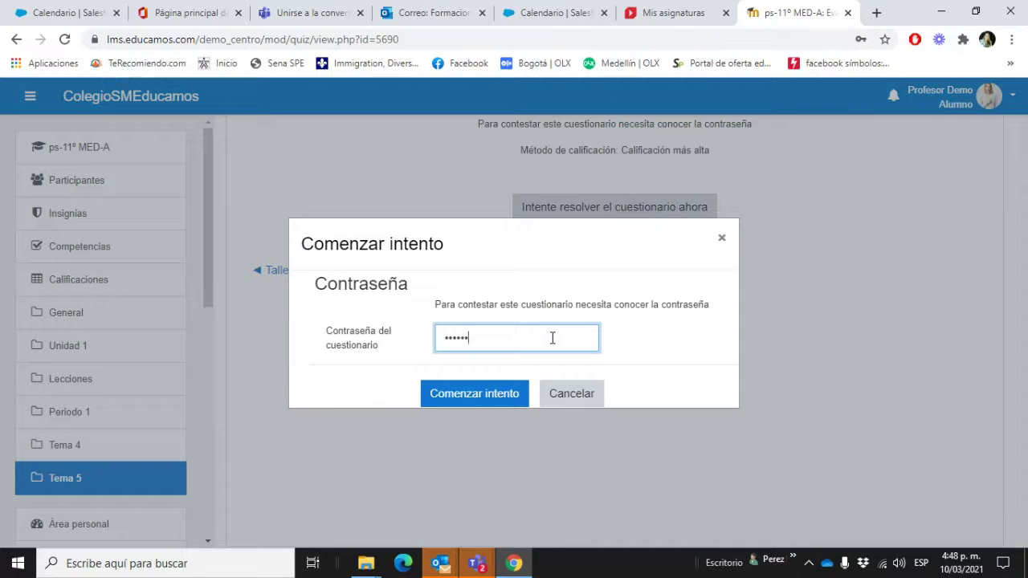
click(514, 396)
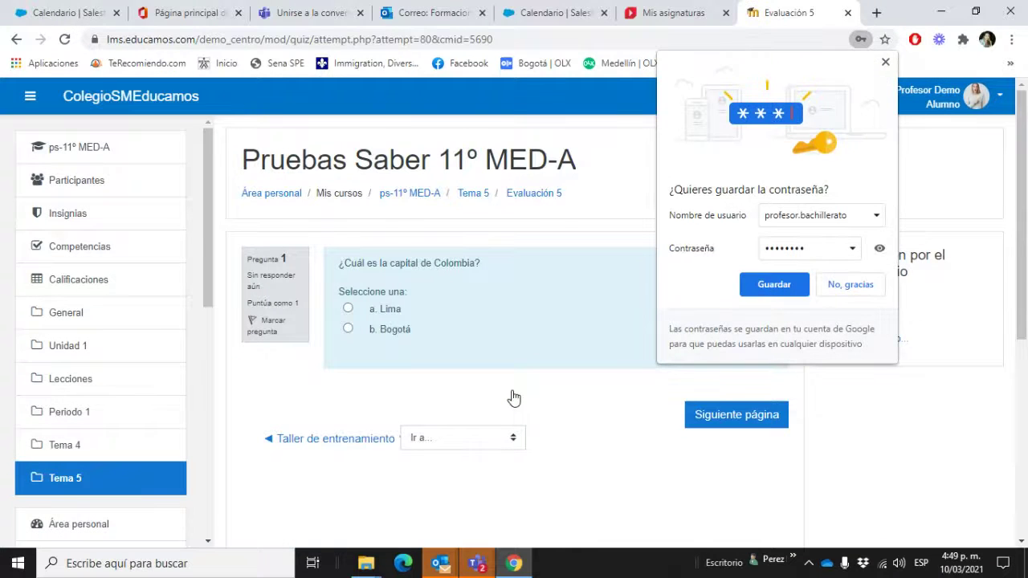
click(828, 289)
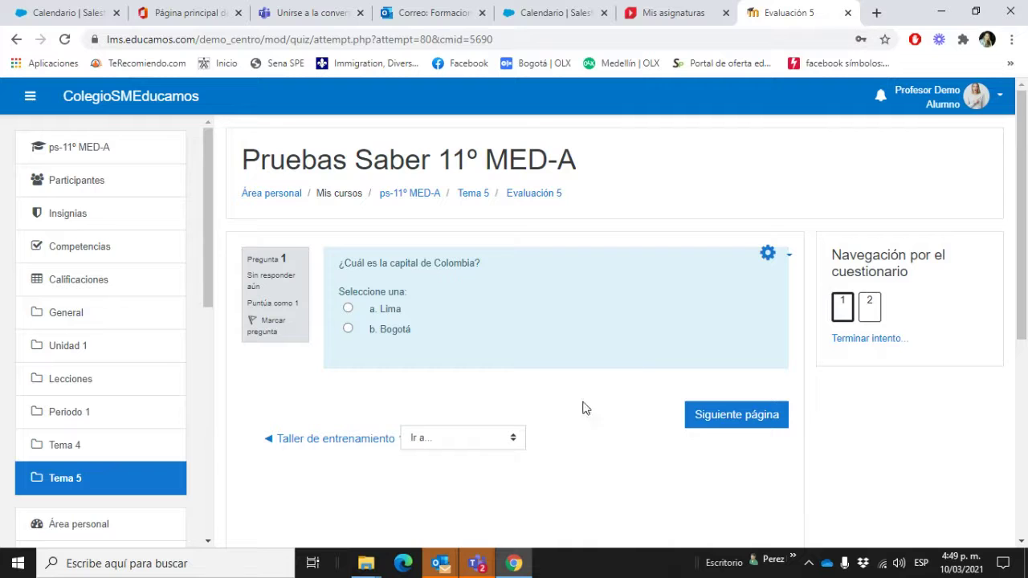
click(348, 329)
click(737, 416)
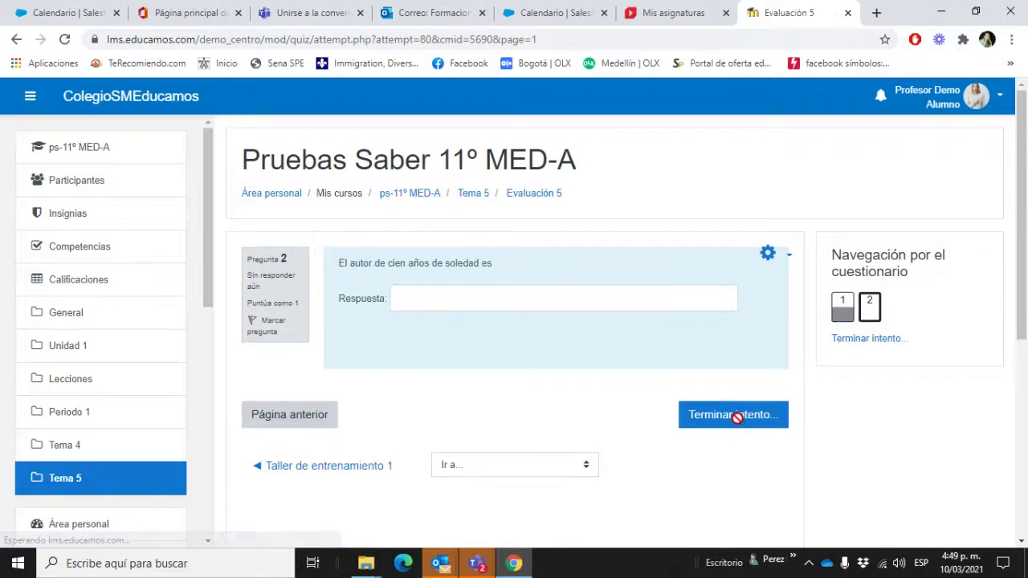
Step: Answer question 2 with 'Gabriel García Márquez'
click(504, 302)
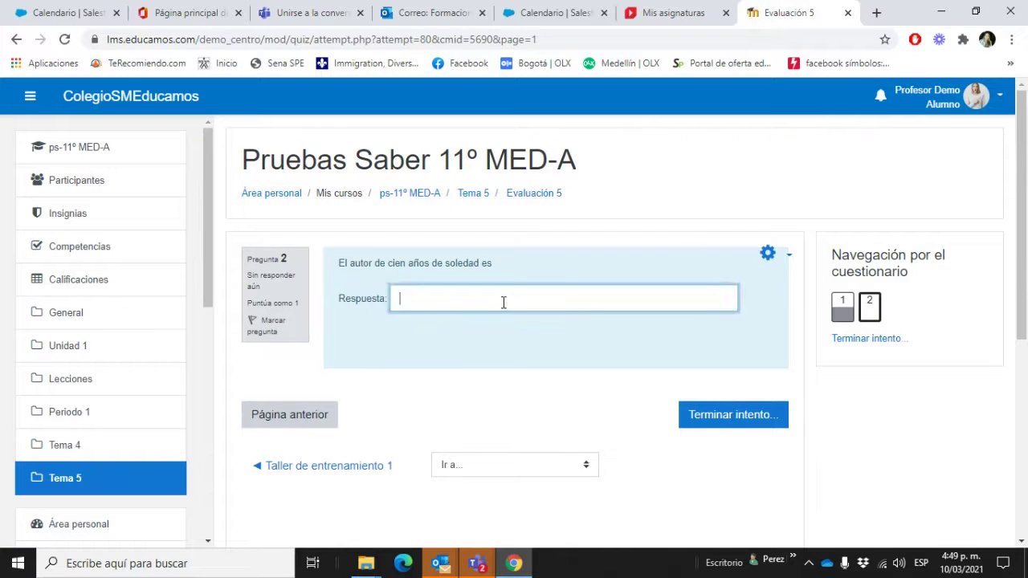
text(Gabriel García Má)
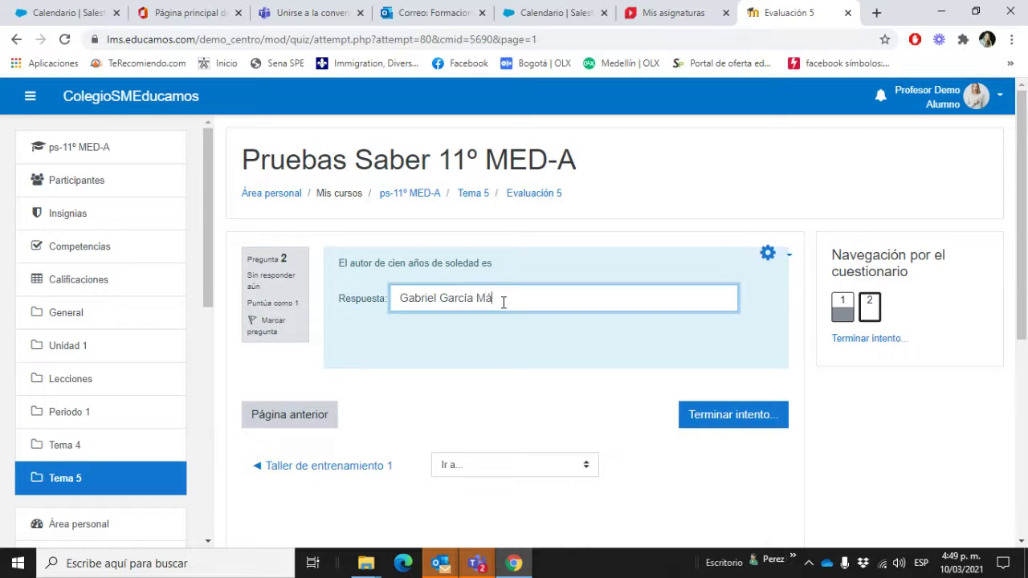
text(rquez)
click(539, 399)
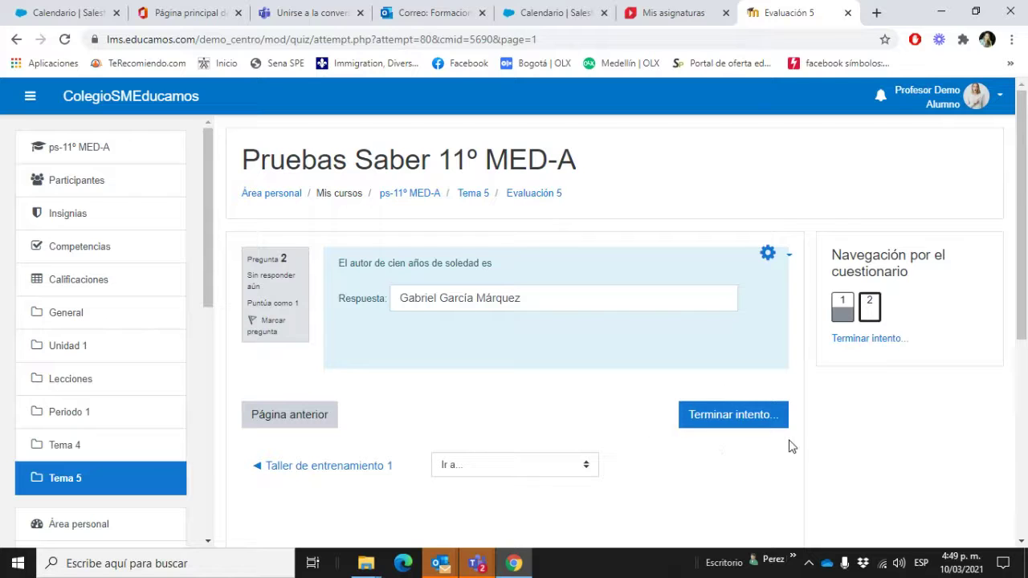
Step: Submit all answers and finish the Evaluación 5 attempt
click(704, 425)
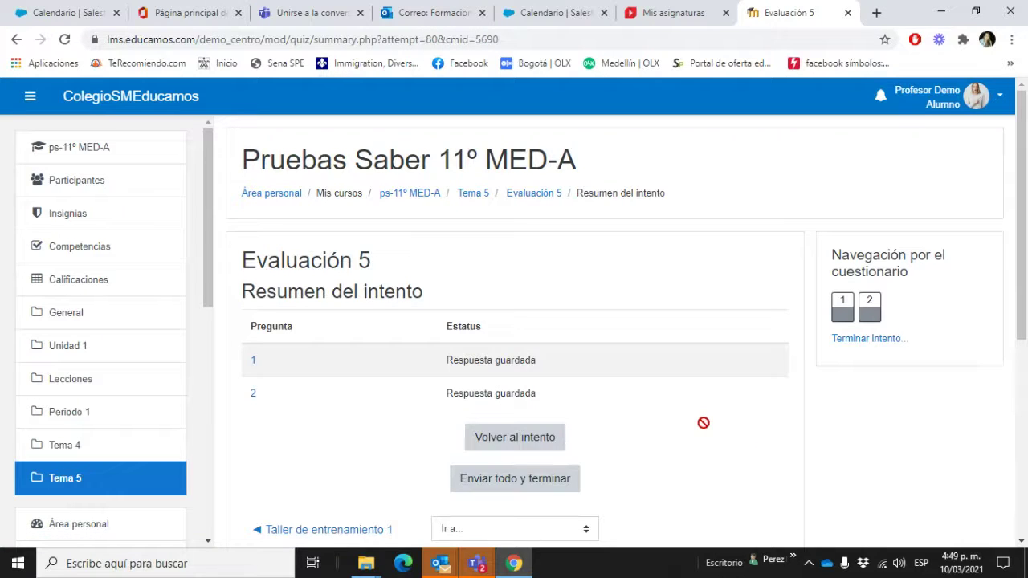
scroll(703, 423, down, 2)
click(517, 337)
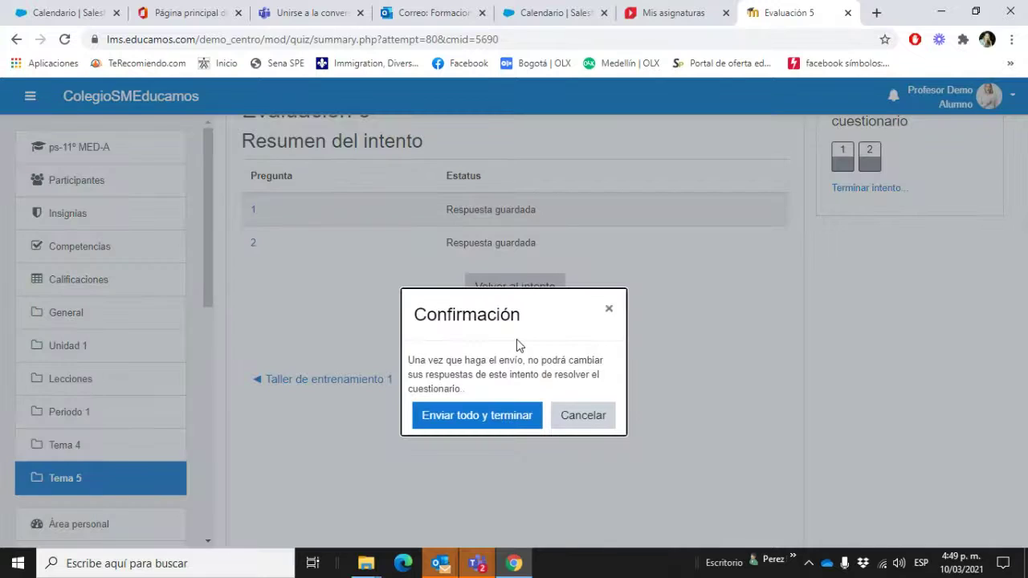
click(491, 415)
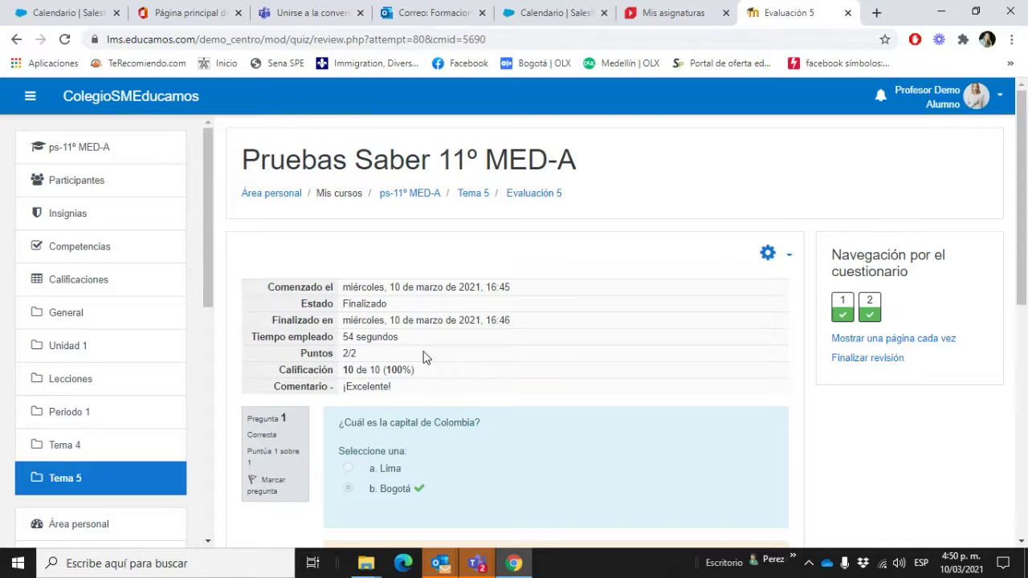
Step: Review the 10/10 result and finish the review to return to the quiz page
scroll(556, 413, down, 2)
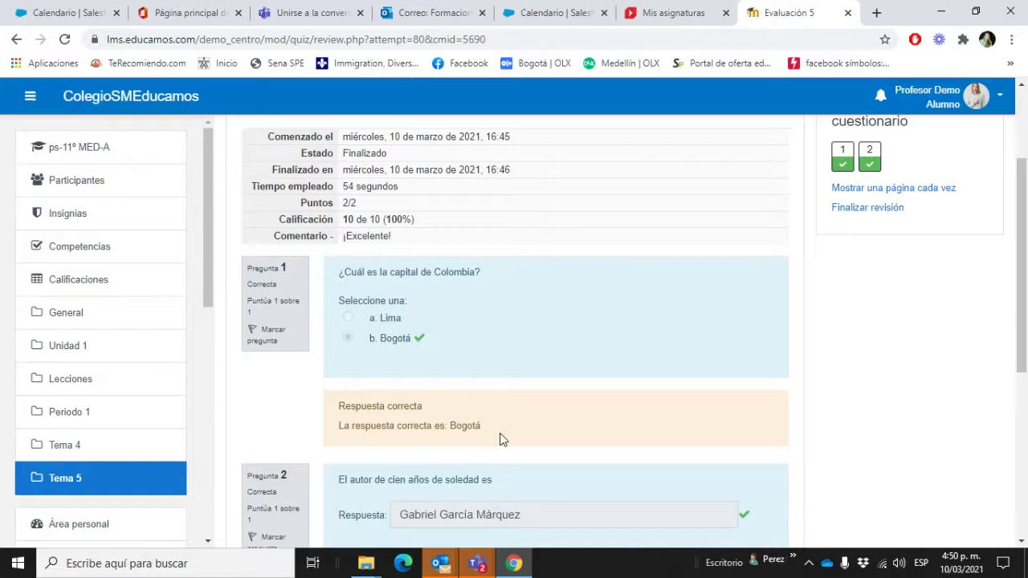
scroll(500, 439, down, 2)
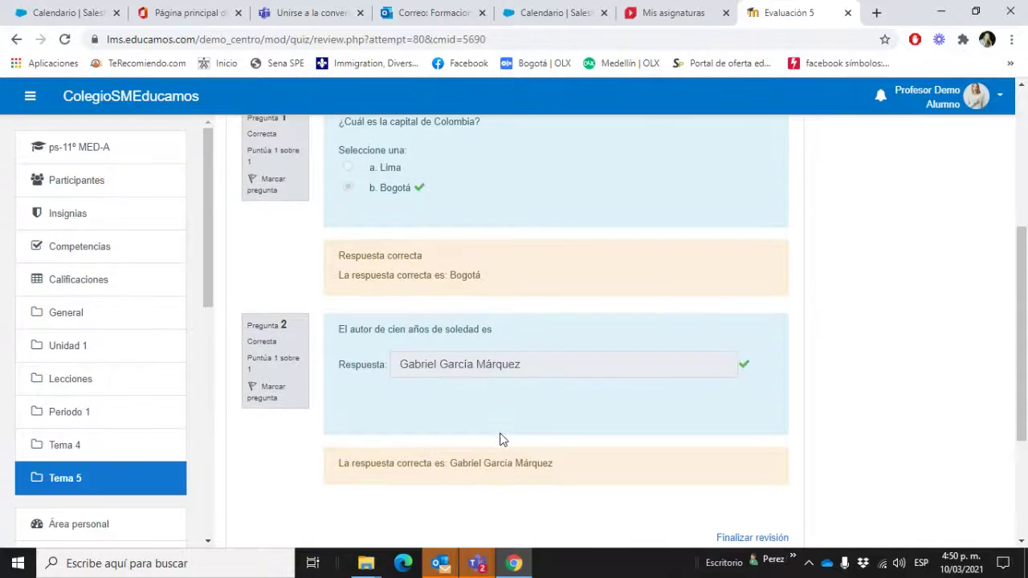
scroll(500, 439, up, 4)
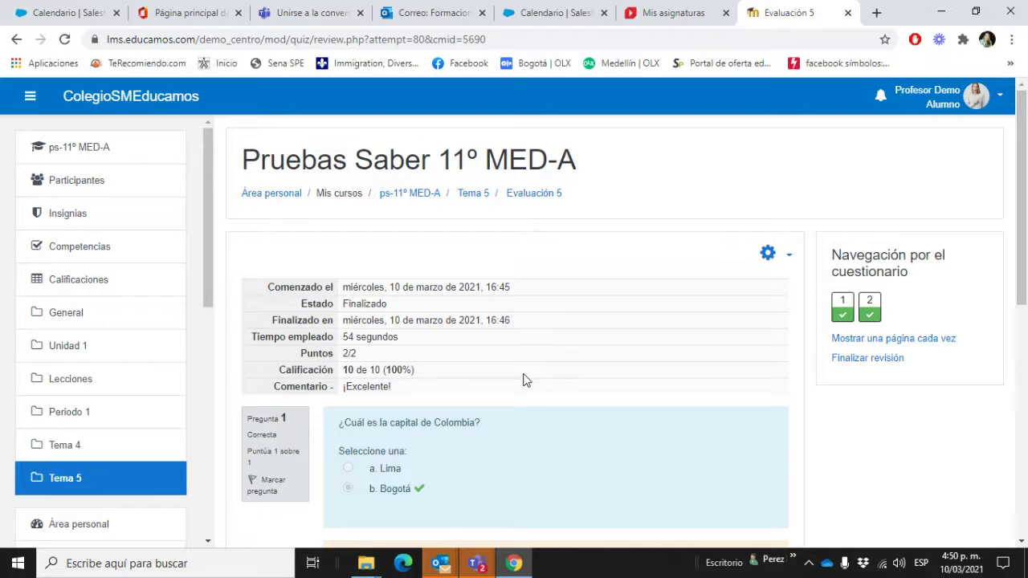
scroll(524, 378, down, 6)
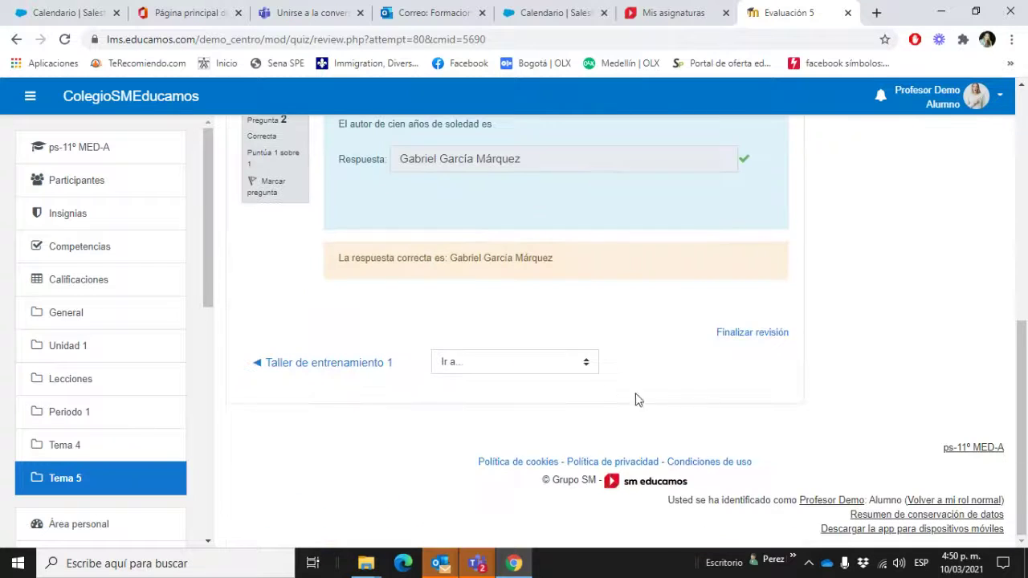
click(752, 333)
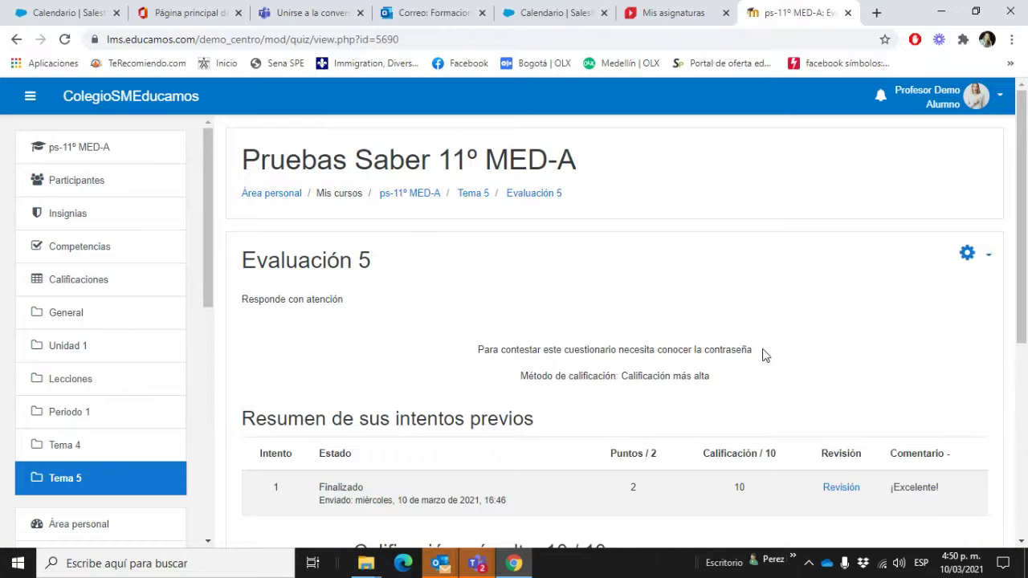
scroll(812, 372, down, 2)
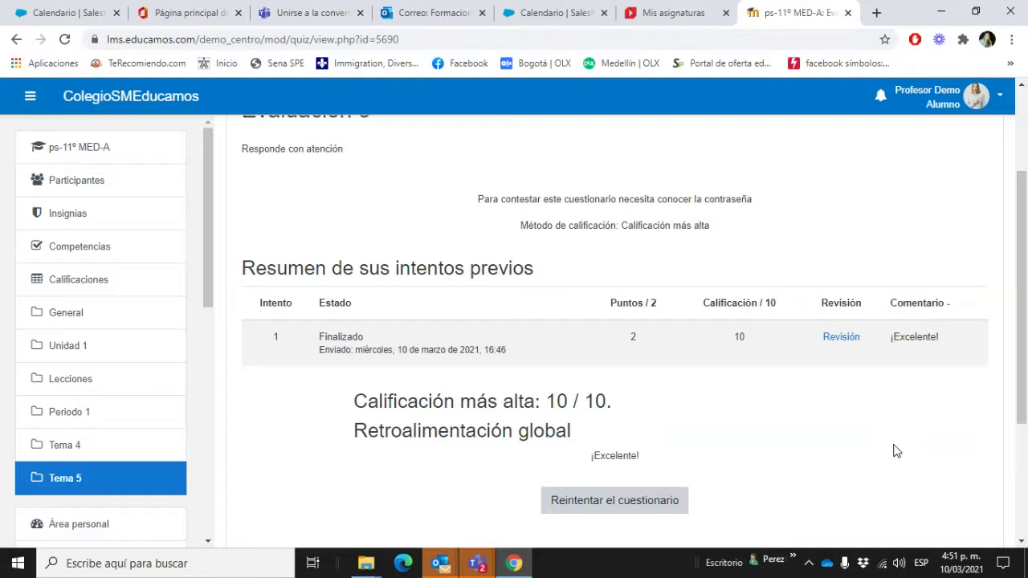
scroll(897, 452, down, 1)
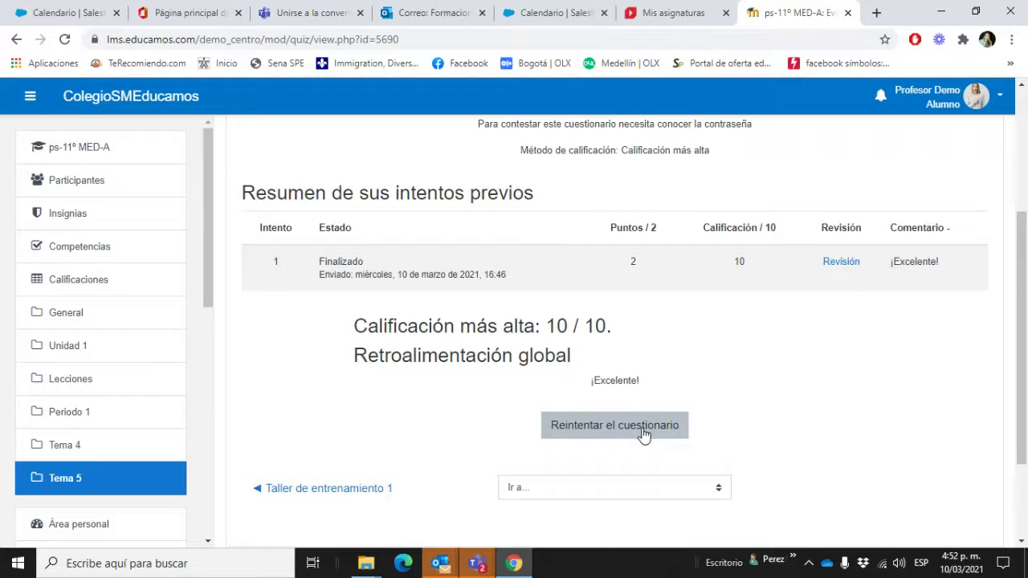
scroll(958, 397, up, 3)
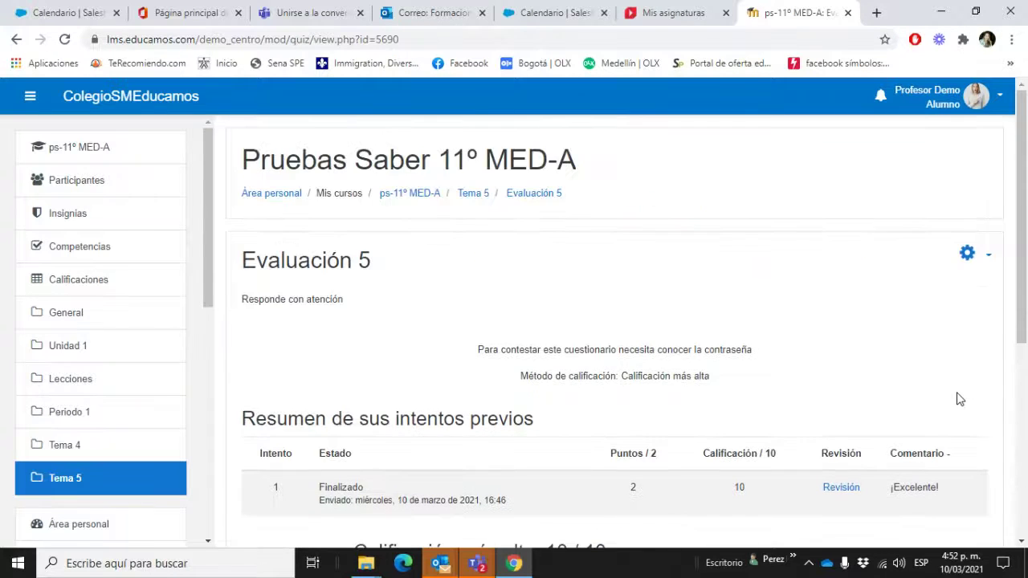
Step: Return to the teacher role and go to the Tema 5 section
click(976, 96)
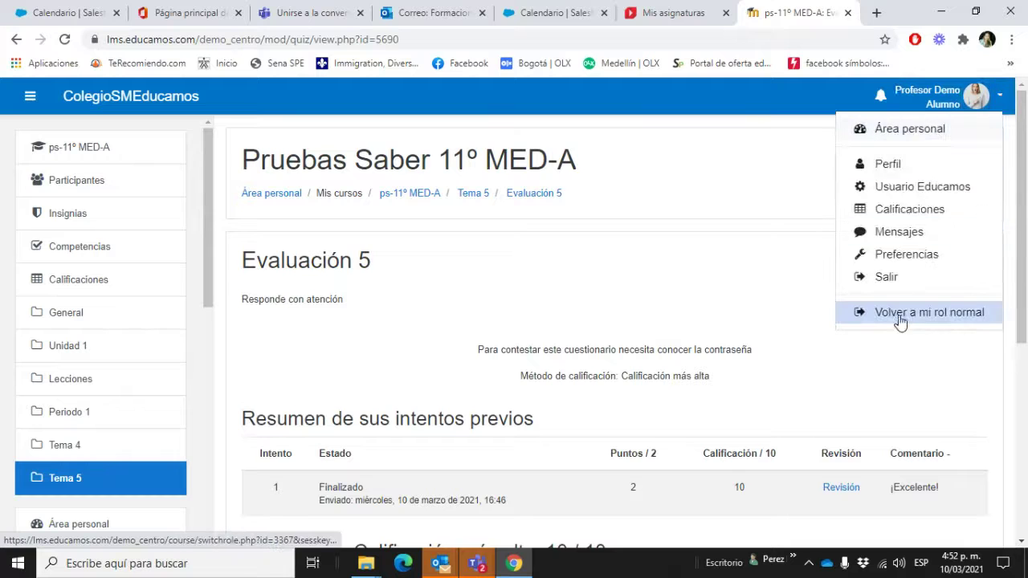
click(915, 315)
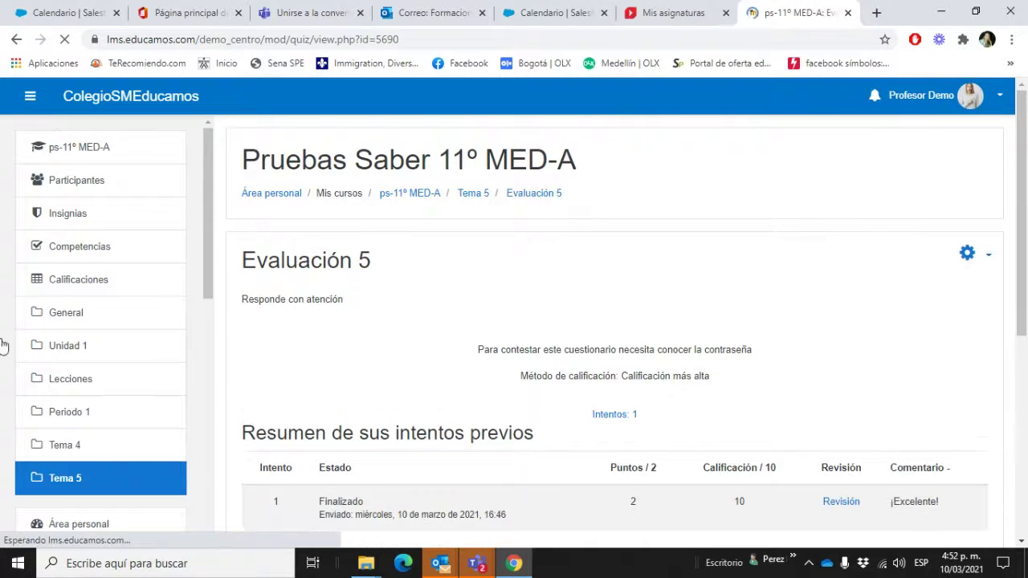
click(468, 195)
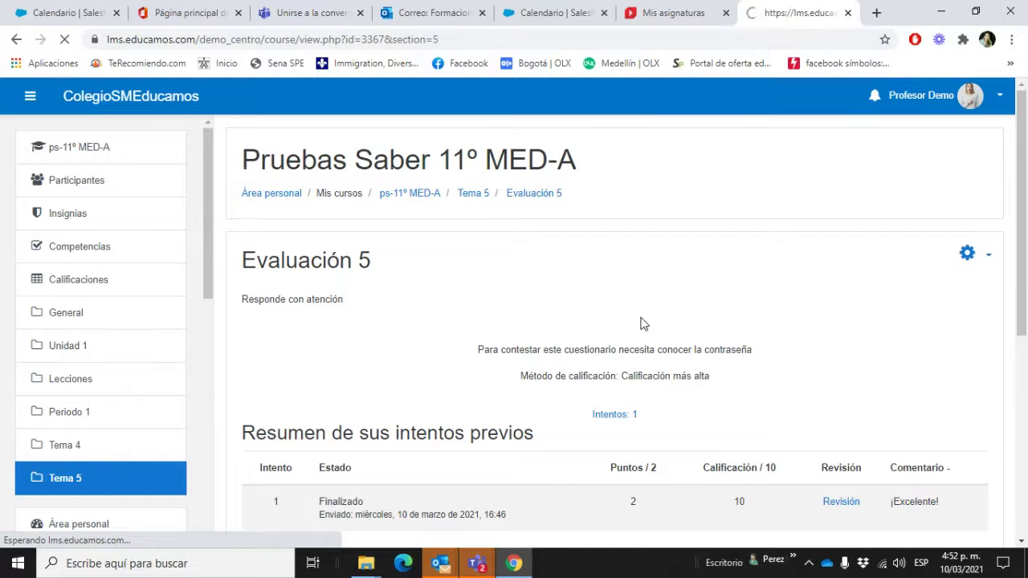
scroll(683, 328, down, 3)
Step: Add a new quiz activity to Tema 5
click(712, 250)
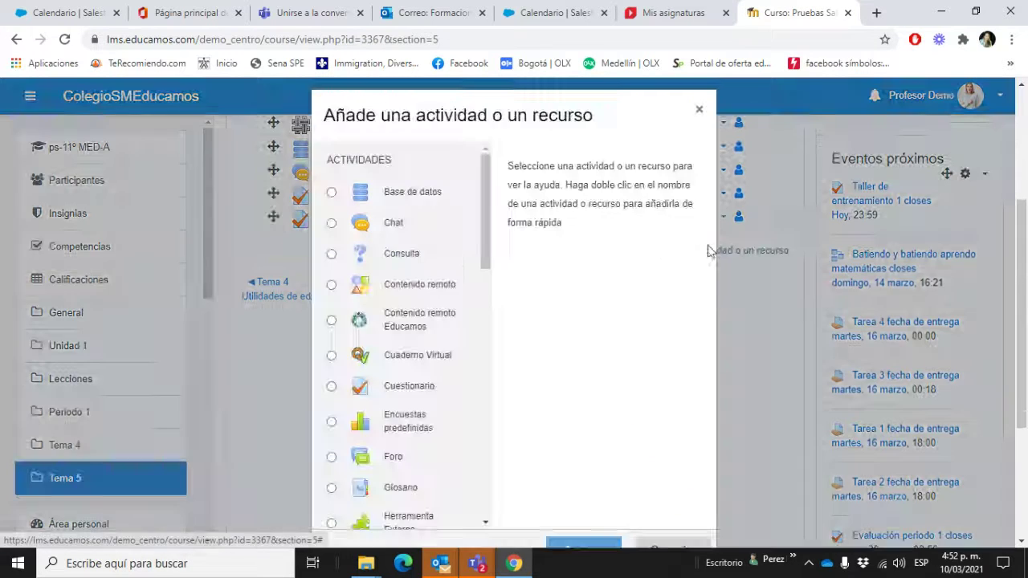
scroll(390, 429, down, 3)
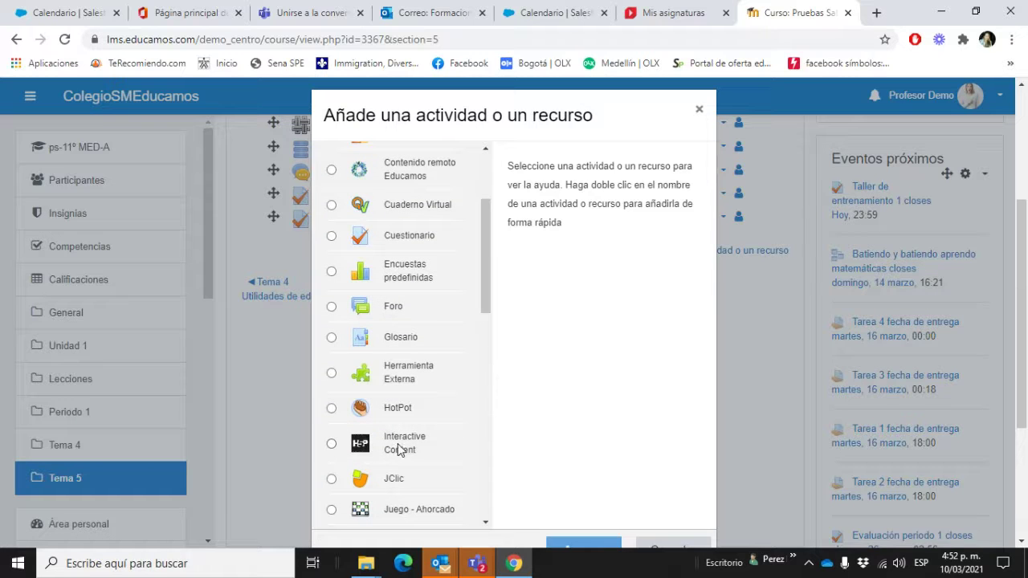
scroll(406, 341, down, 2)
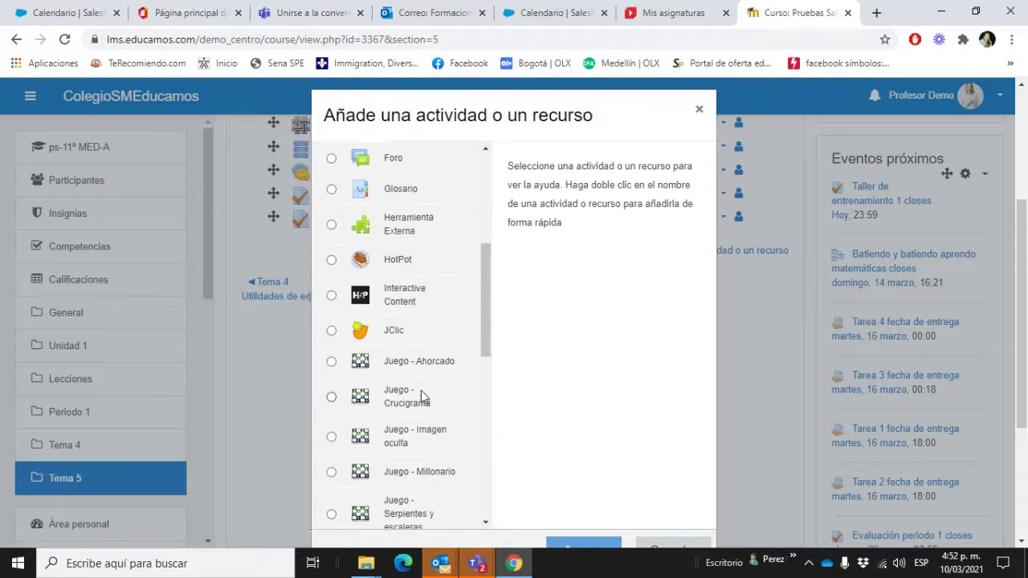
scroll(421, 392, up, 2)
click(420, 237)
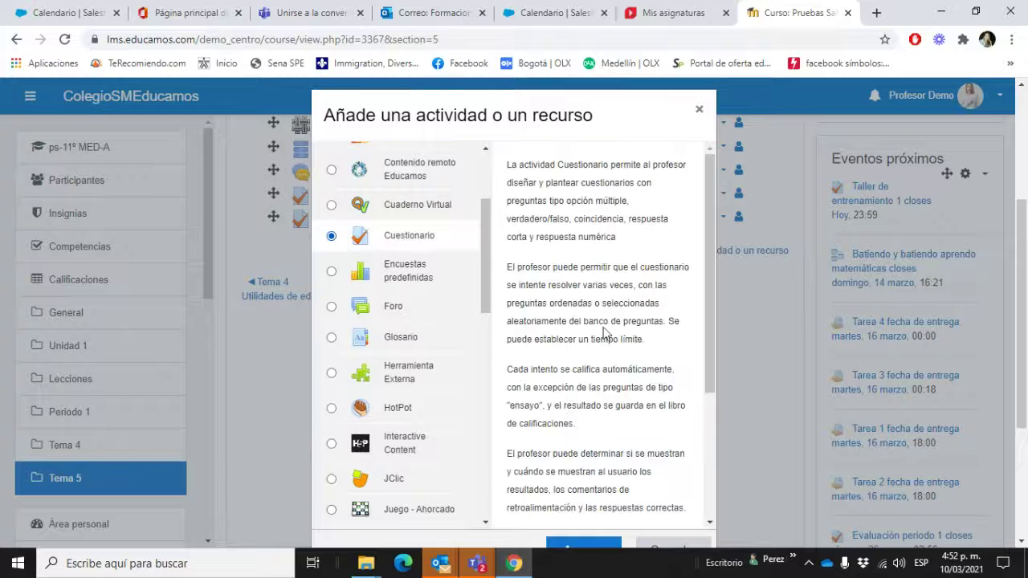
scroll(602, 333, down, 5)
click(576, 343)
scroll(577, 345, up, 4)
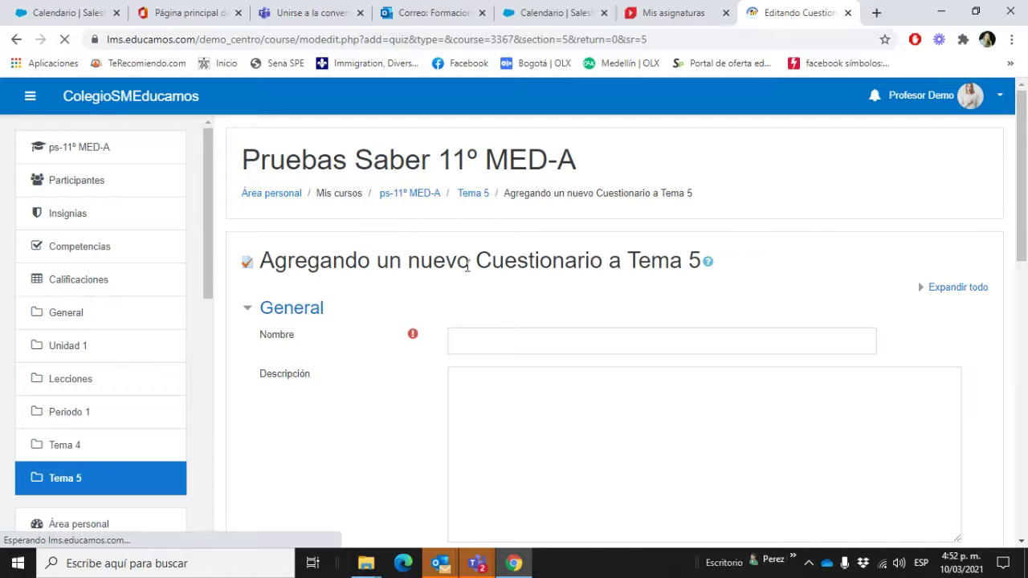
Step: Name the quiz 'Cuestionario # 7'
click(505, 342)
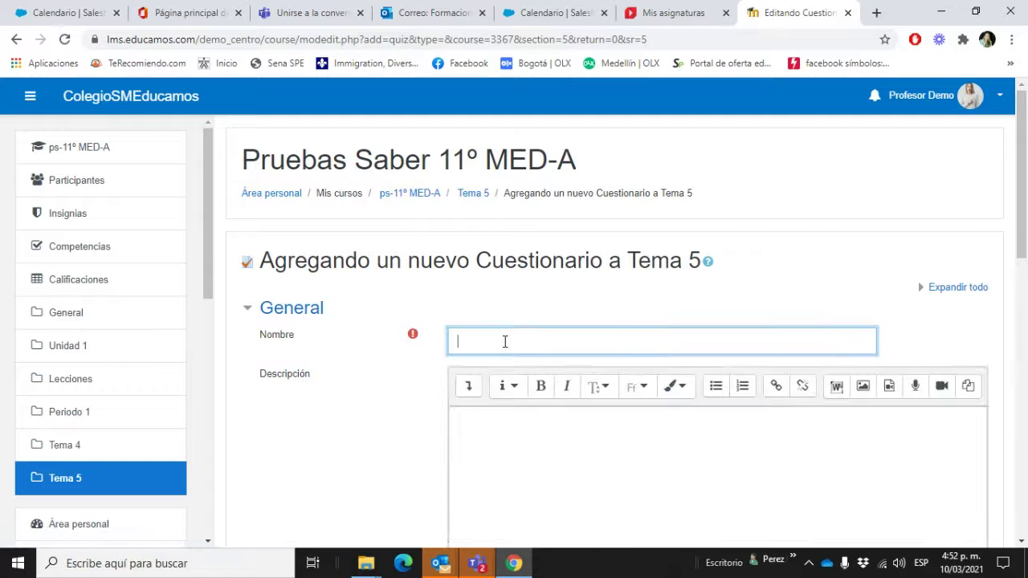
text(Cuestionario # 7)
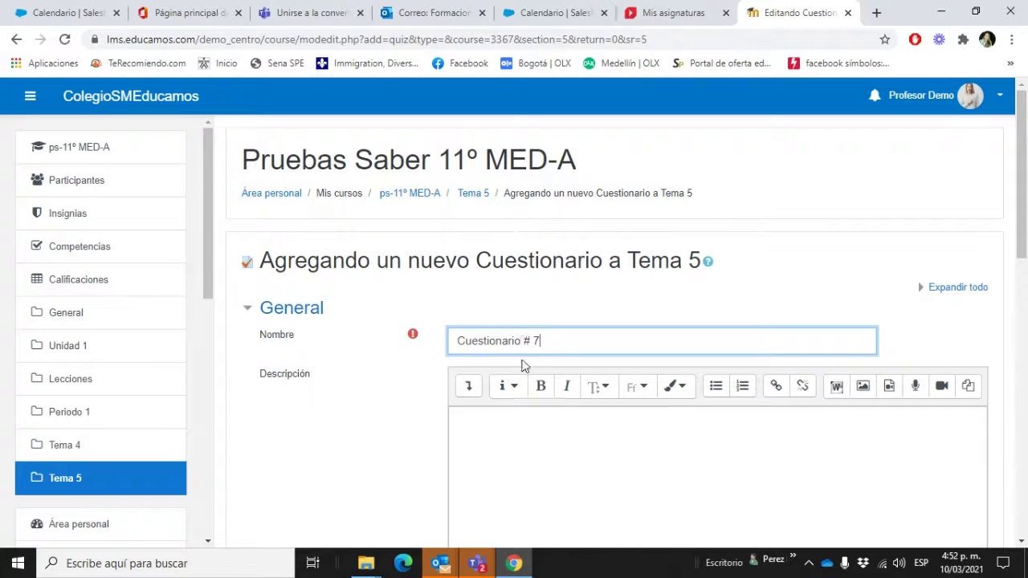
scroll(523, 362, down, 3)
Step: Enable quiz open and close dates and a 30-minute time limit
click(385, 412)
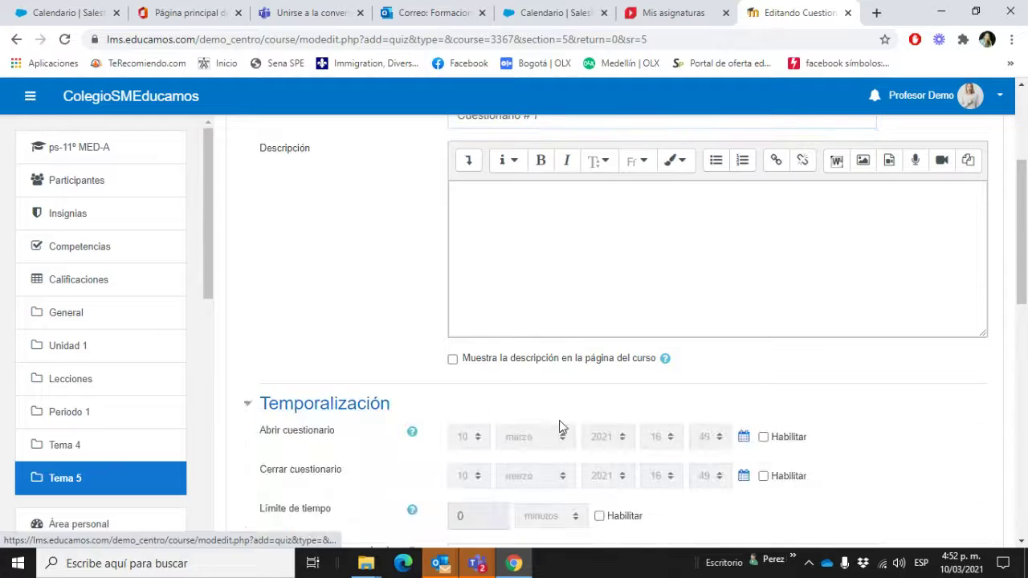
scroll(563, 420, down, 2)
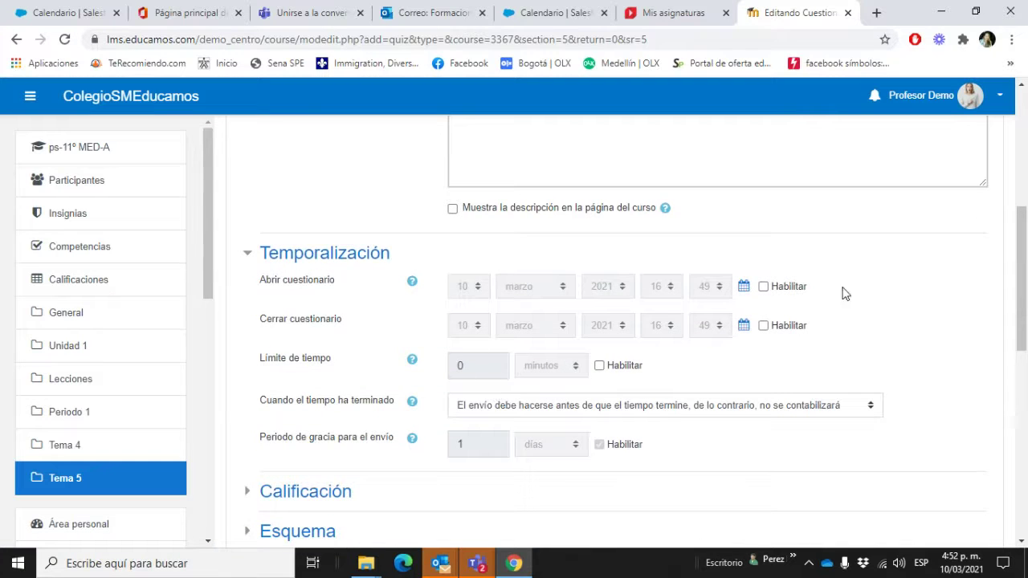
click(763, 286)
click(763, 325)
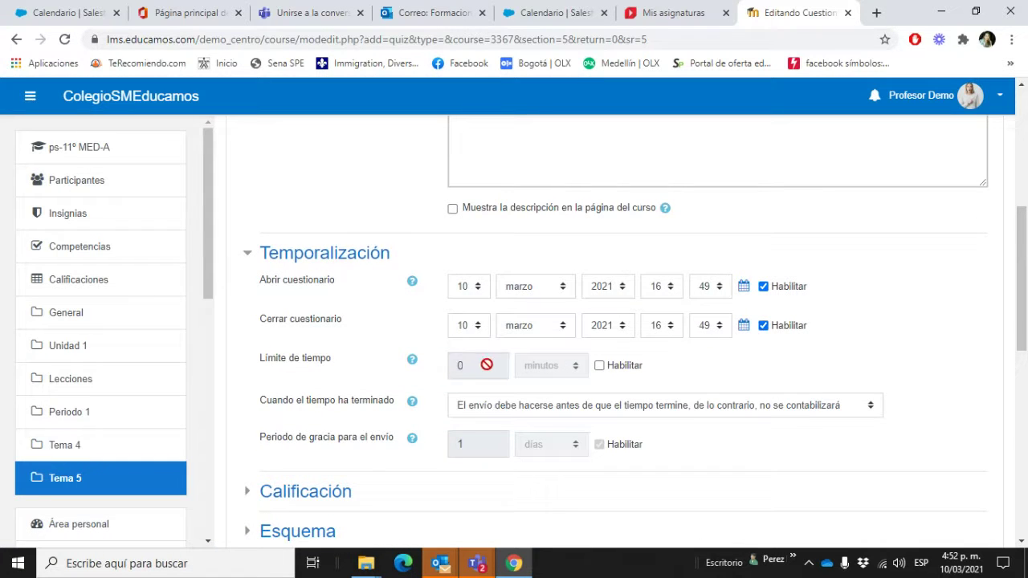
click(599, 365)
click(488, 363)
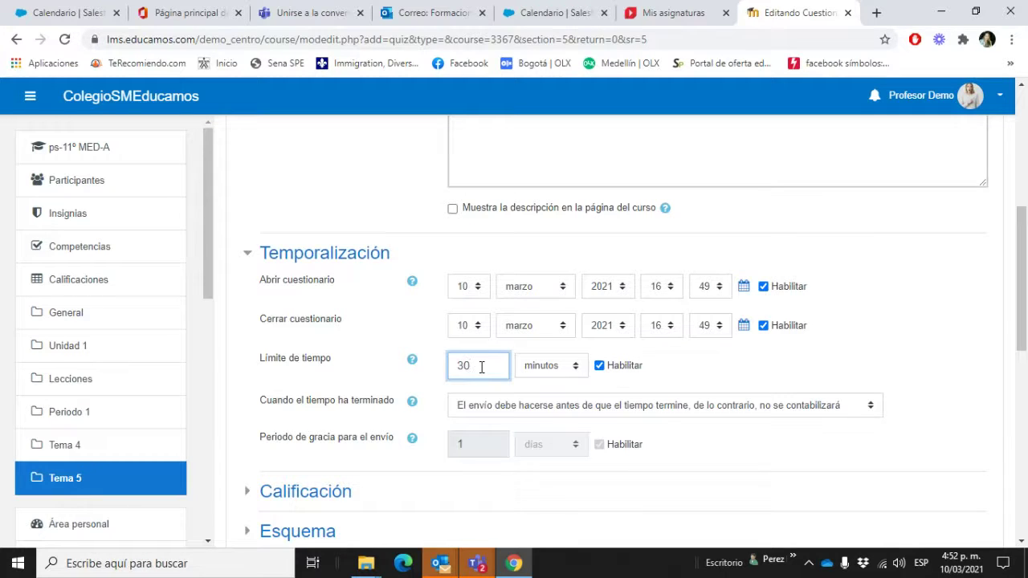
click(948, 374)
scroll(896, 357, down, 2)
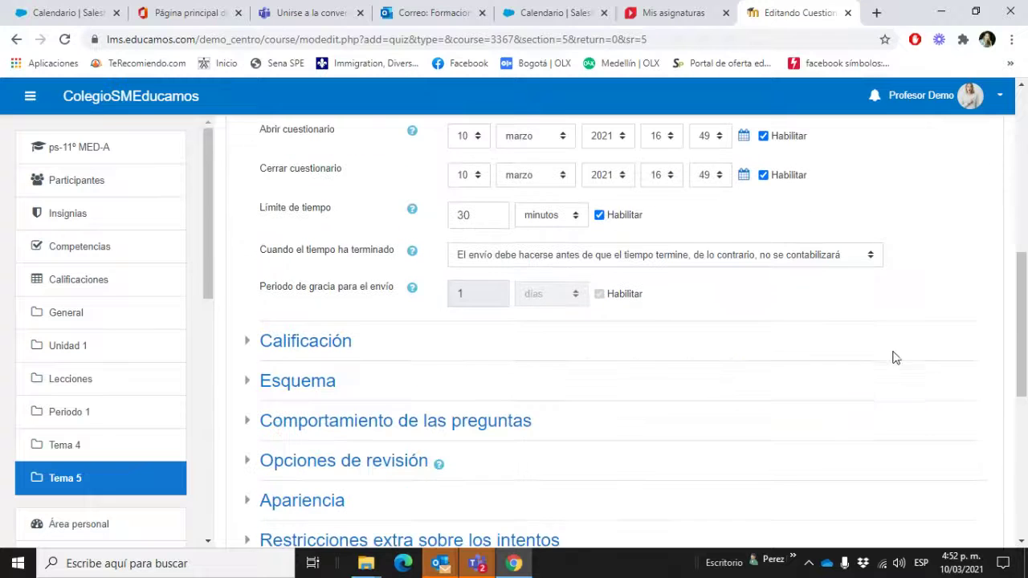
click(347, 346)
scroll(471, 346, down, 1)
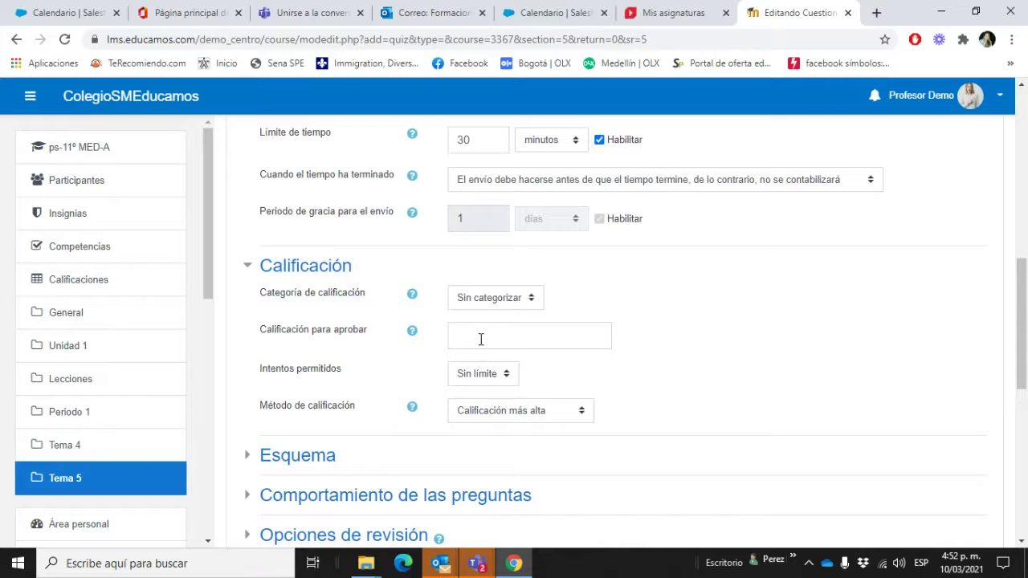
scroll(491, 328, up, 1)
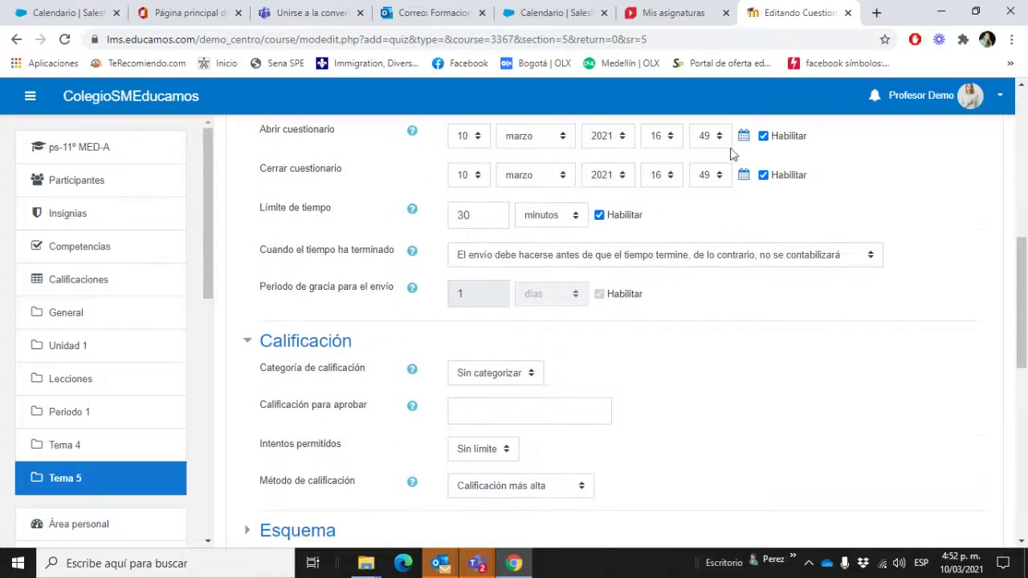
scroll(709, 197, up, 1)
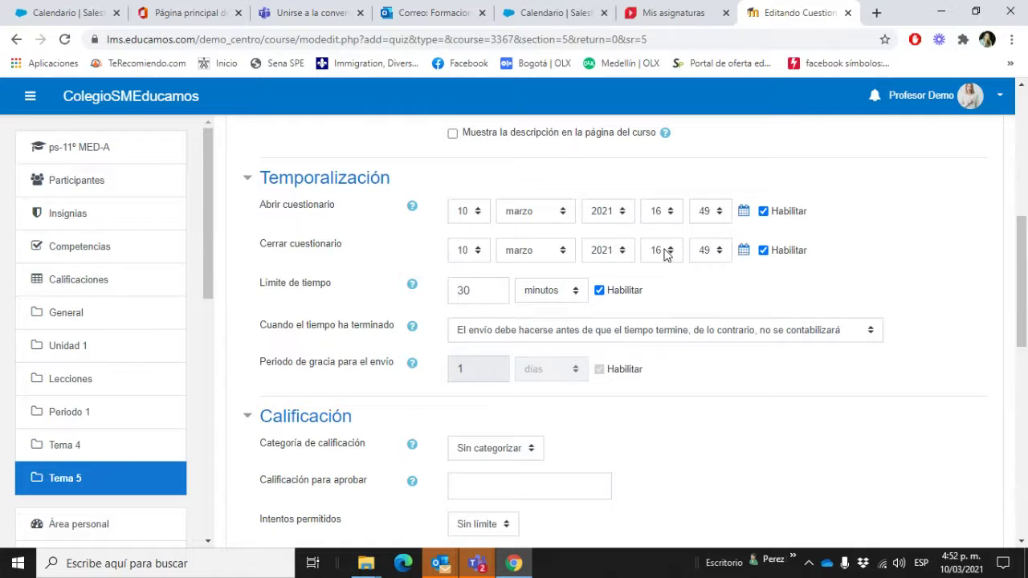
Step: Set the quiz opening time to 16:00
click(664, 252)
click(675, 214)
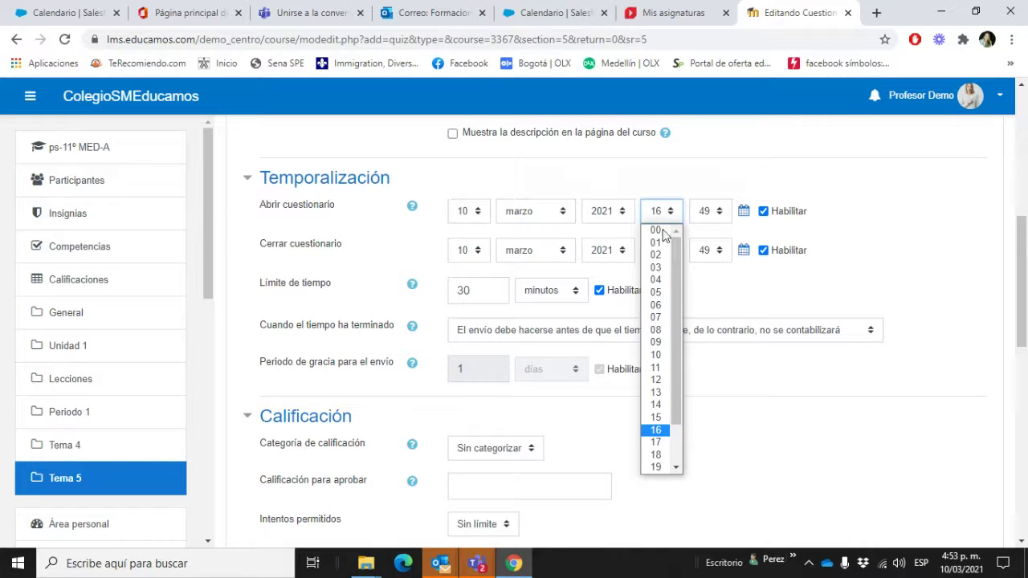
click(665, 231)
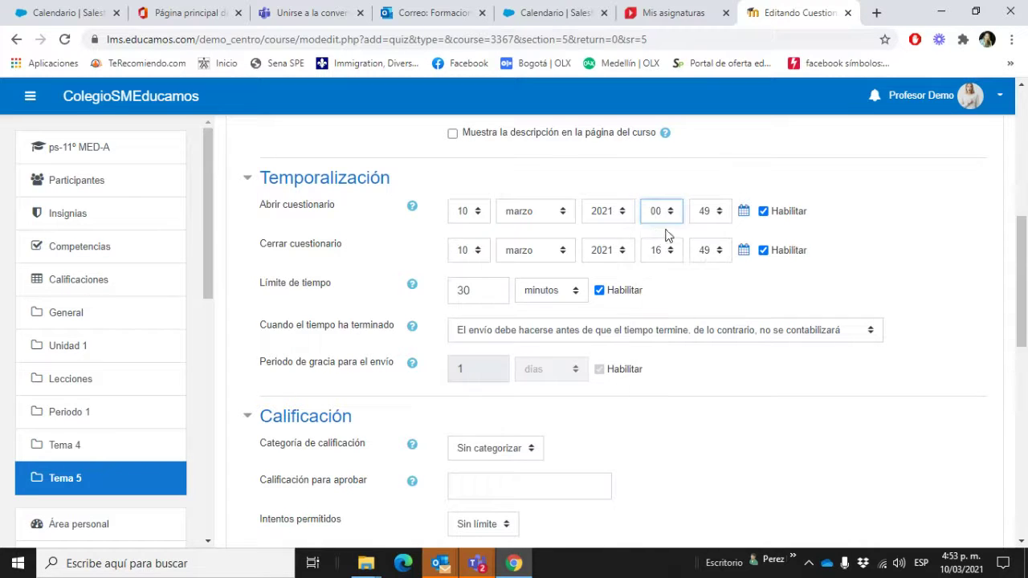
click(713, 213)
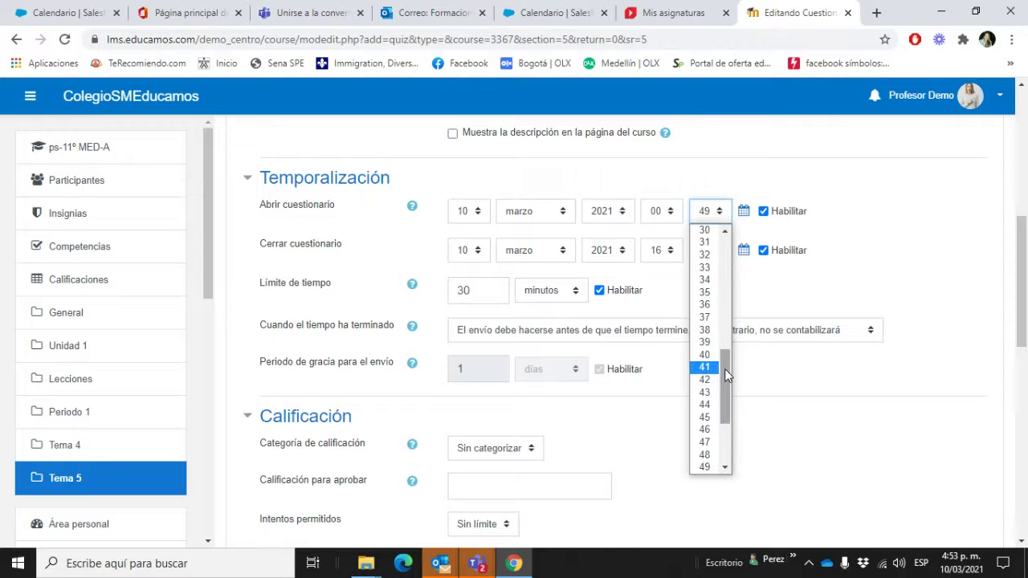
drag(724, 368, 725, 256)
click(705, 230)
click(662, 249)
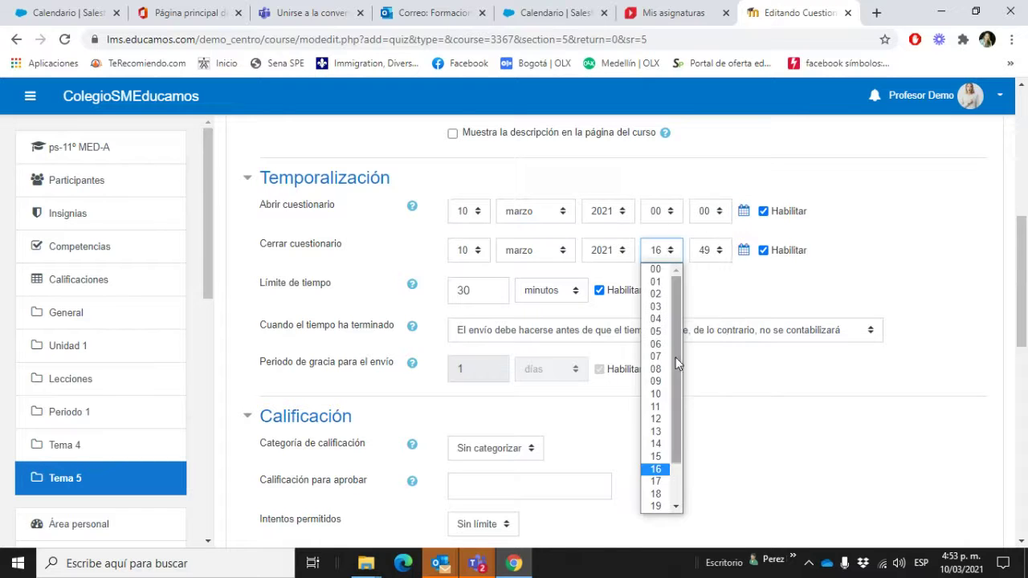
scroll(659, 498, down, 2)
click(664, 507)
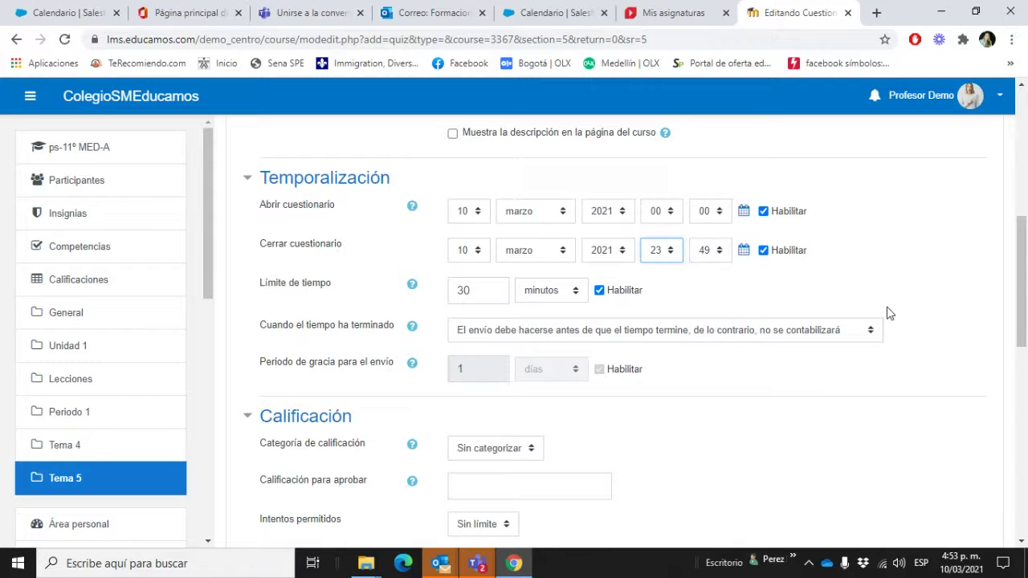
click(671, 213)
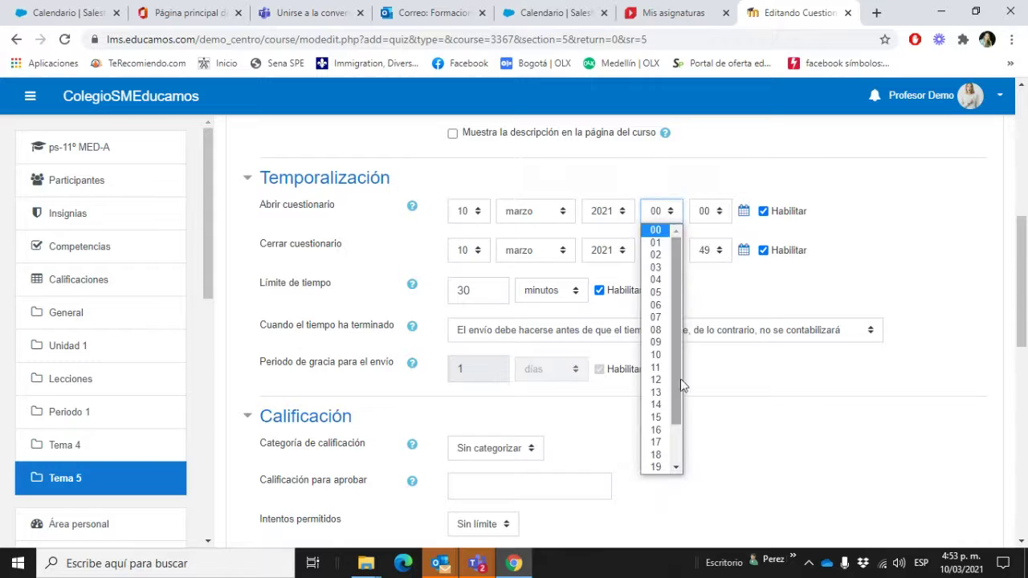
scroll(680, 395, down, 1)
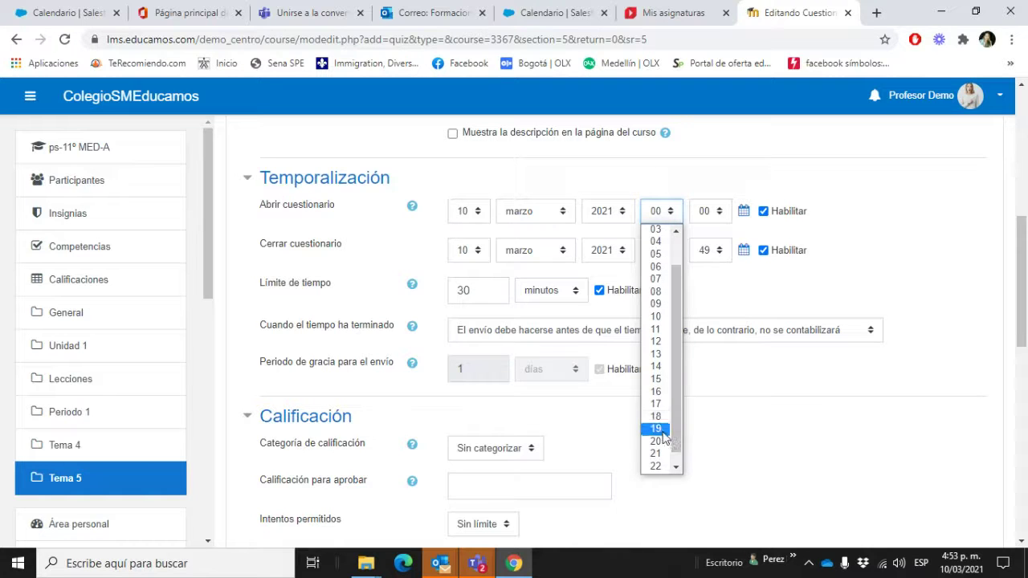
click(668, 392)
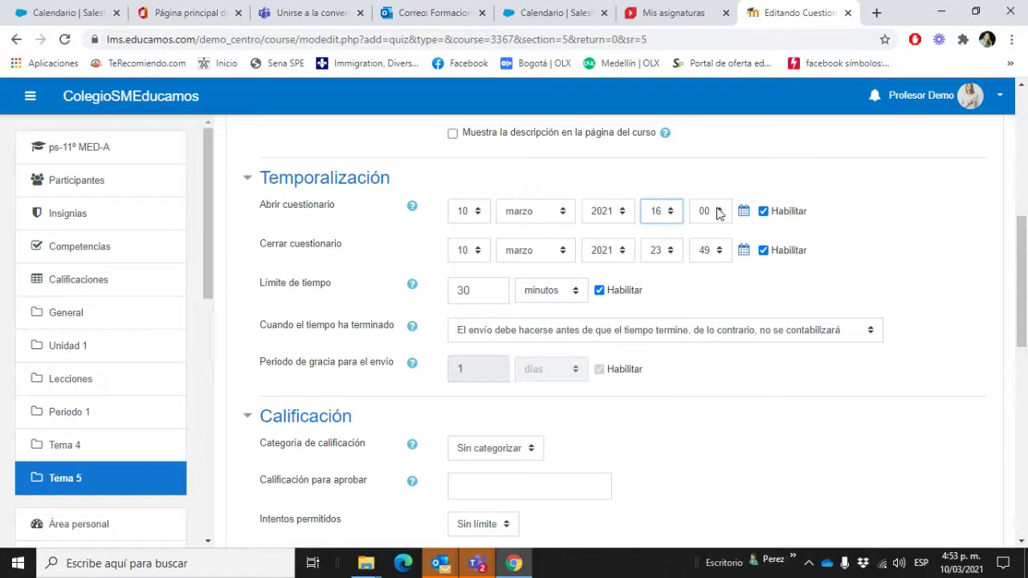
Step: Set the quiz closing time to 19:59
click(671, 251)
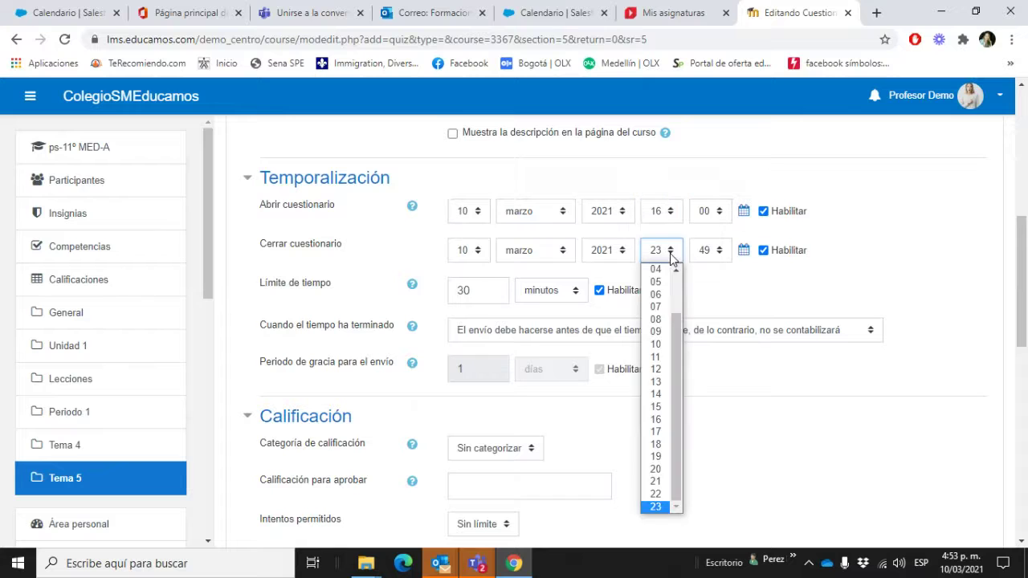
click(656, 456)
click(719, 251)
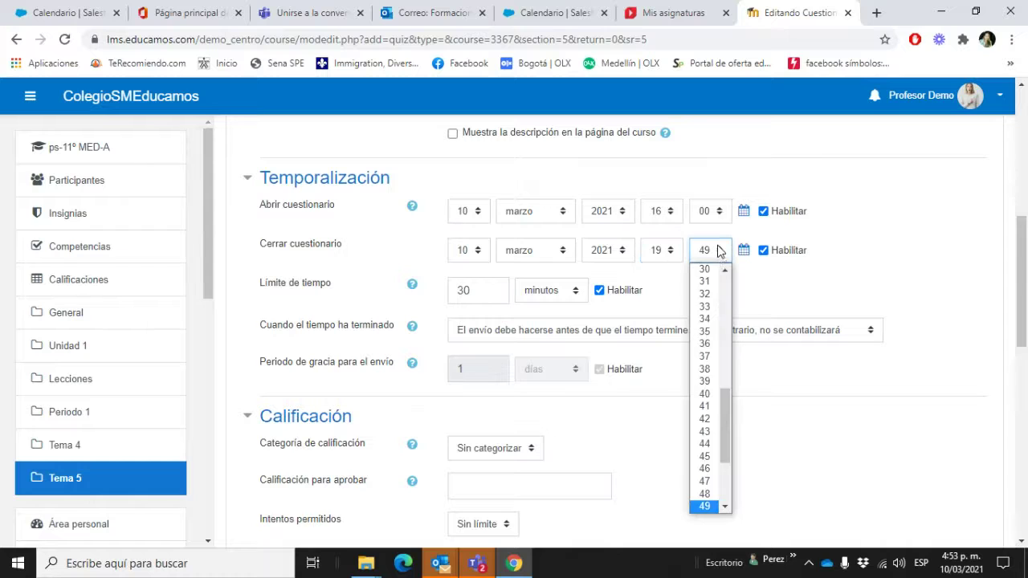
click(727, 499)
click(710, 507)
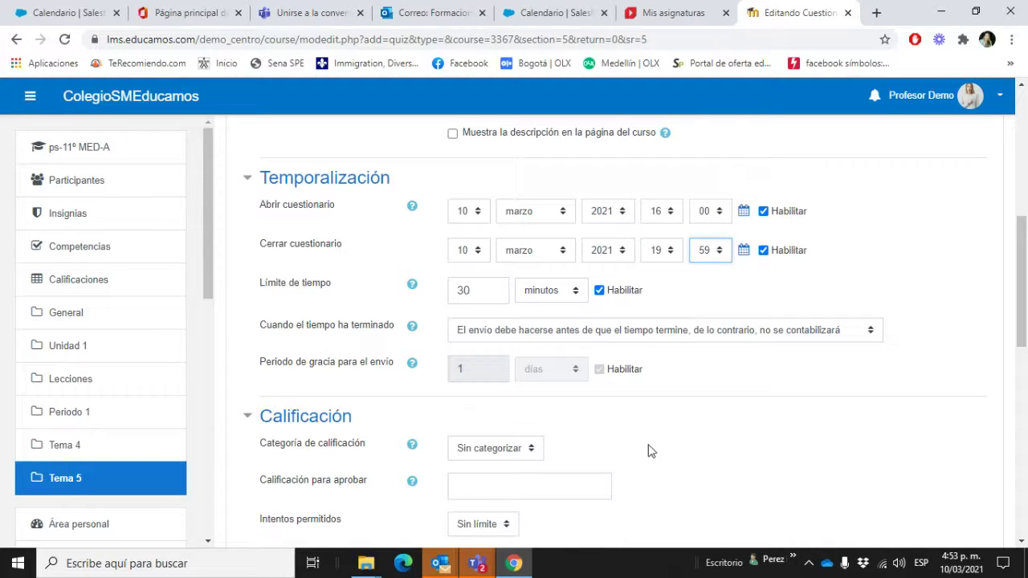
scroll(636, 441, down, 3)
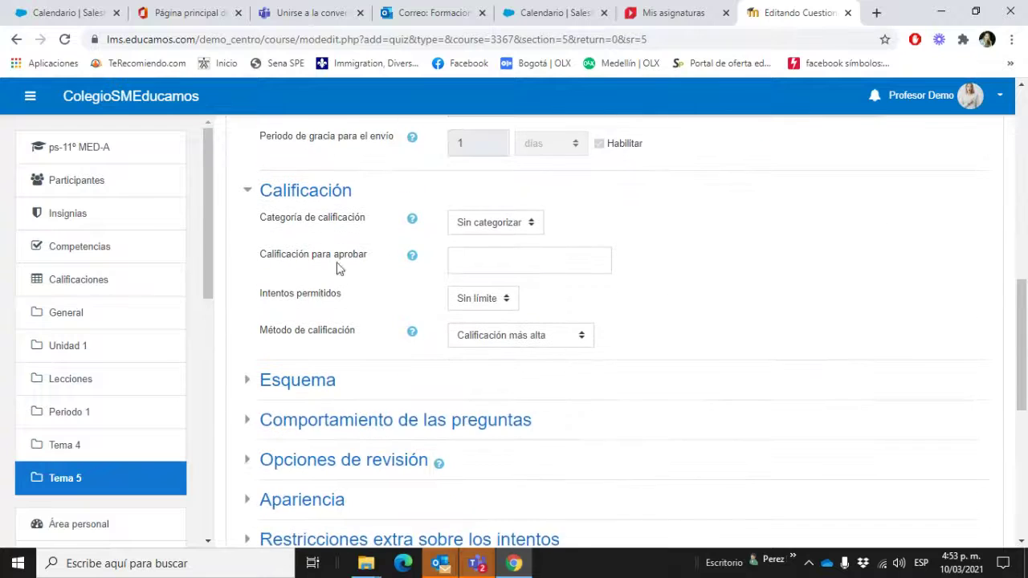
Step: Enter 6 as the passing grade and save with Guardar cambios y mostrar
click(529, 262)
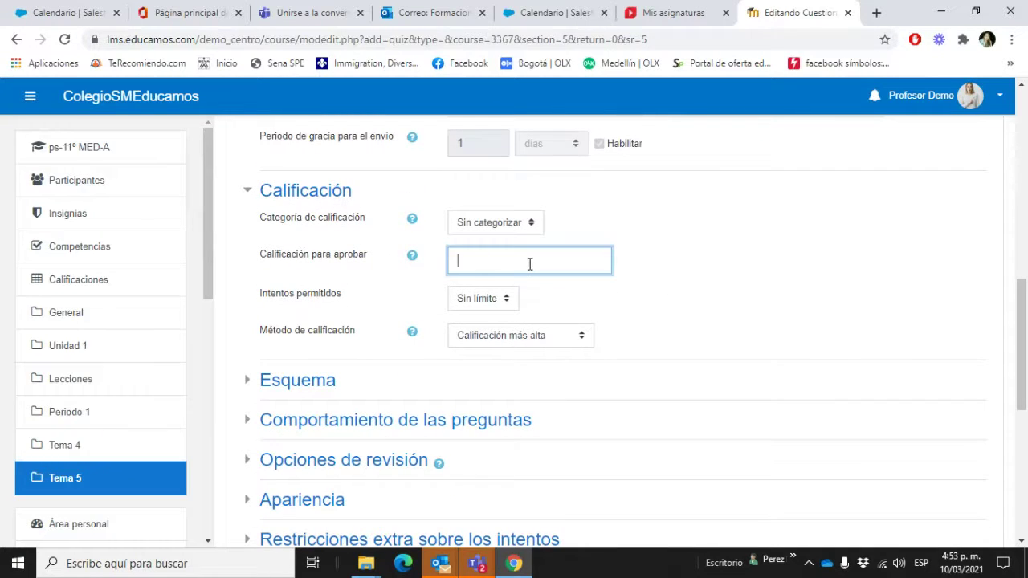
click(683, 302)
scroll(544, 332, down, 3)
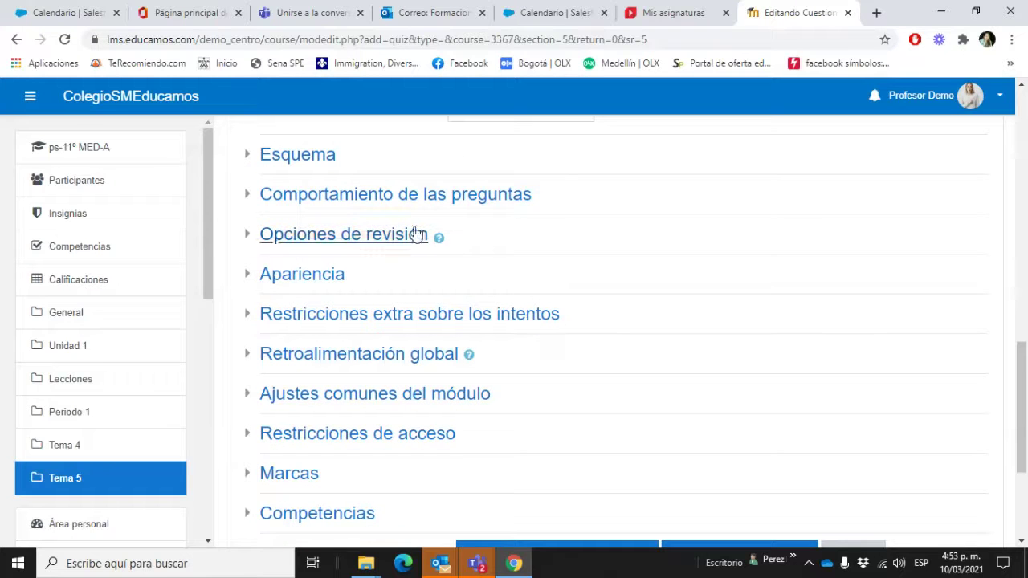
scroll(530, 206, up, 2)
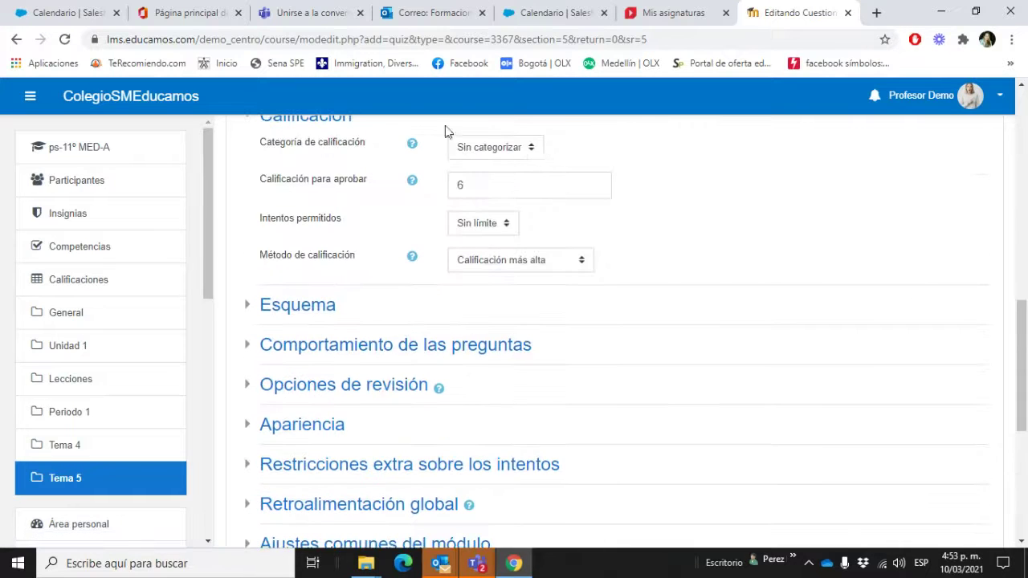
scroll(459, 312, down, 1)
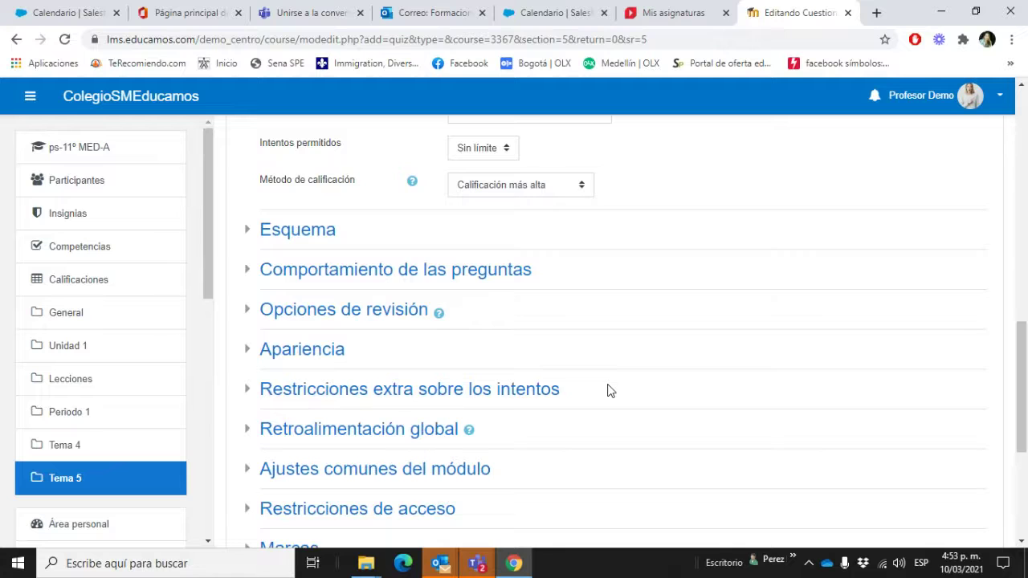
scroll(607, 390, down, 3)
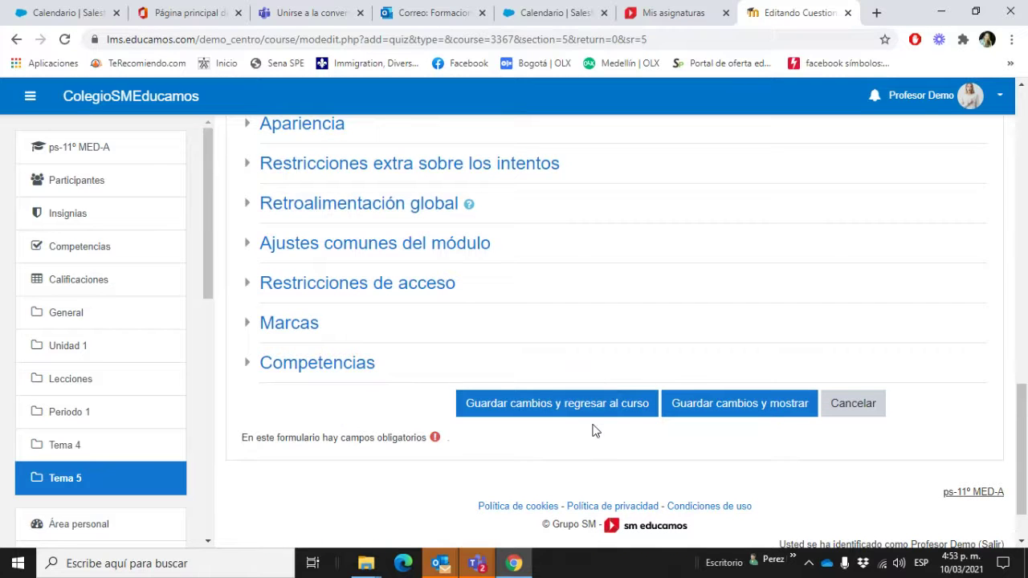
click(701, 413)
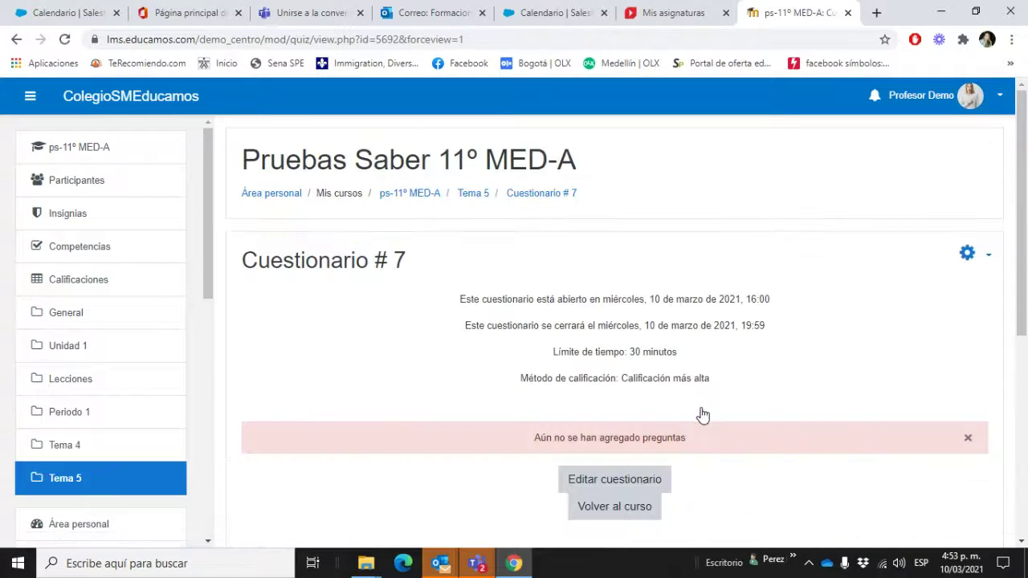
Step: Open Editar cuestionario for Cuestionario # 7 and expand the Agregar menu
click(658, 496)
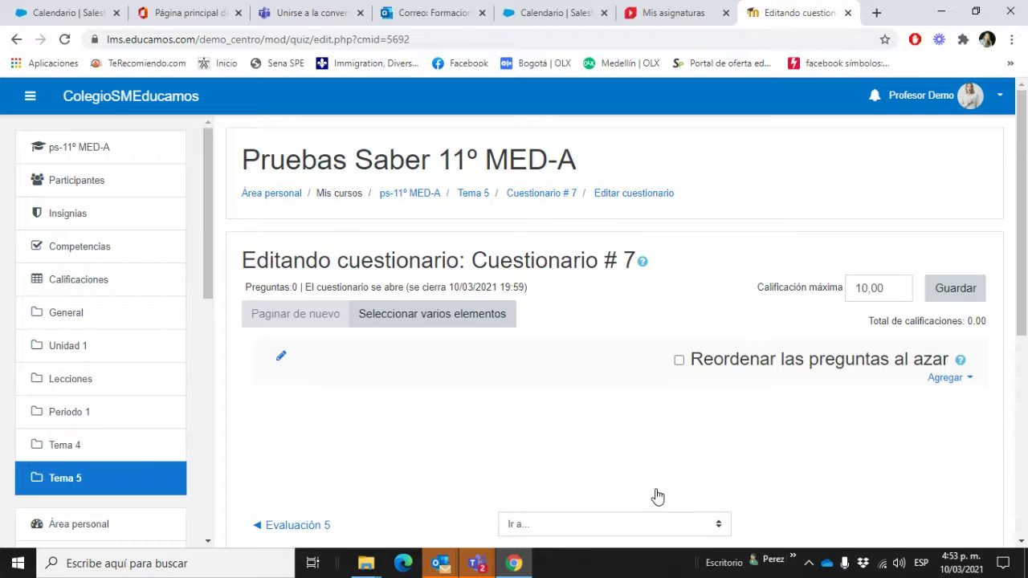
click(948, 377)
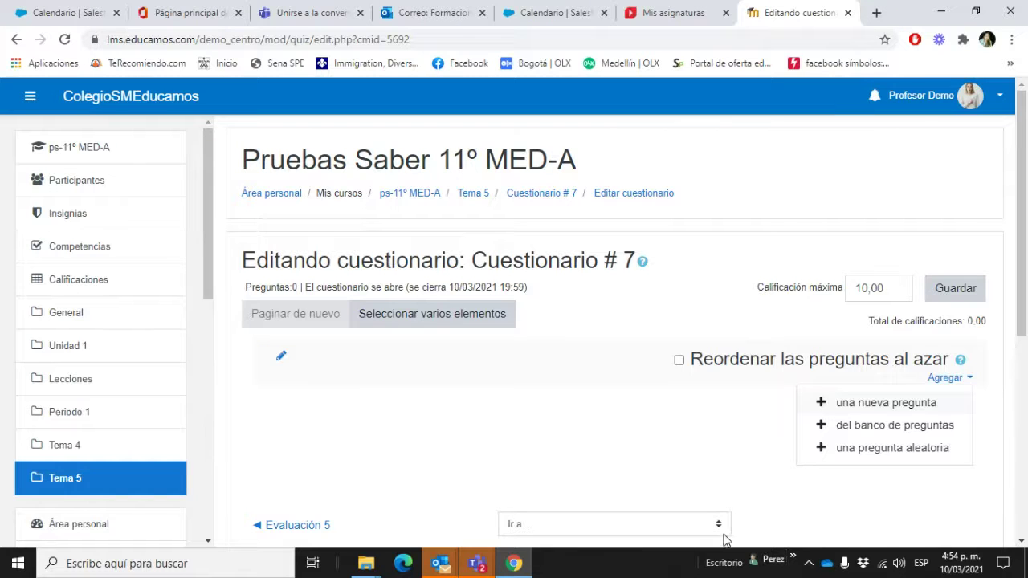
scroll(993, 349, down, 2)
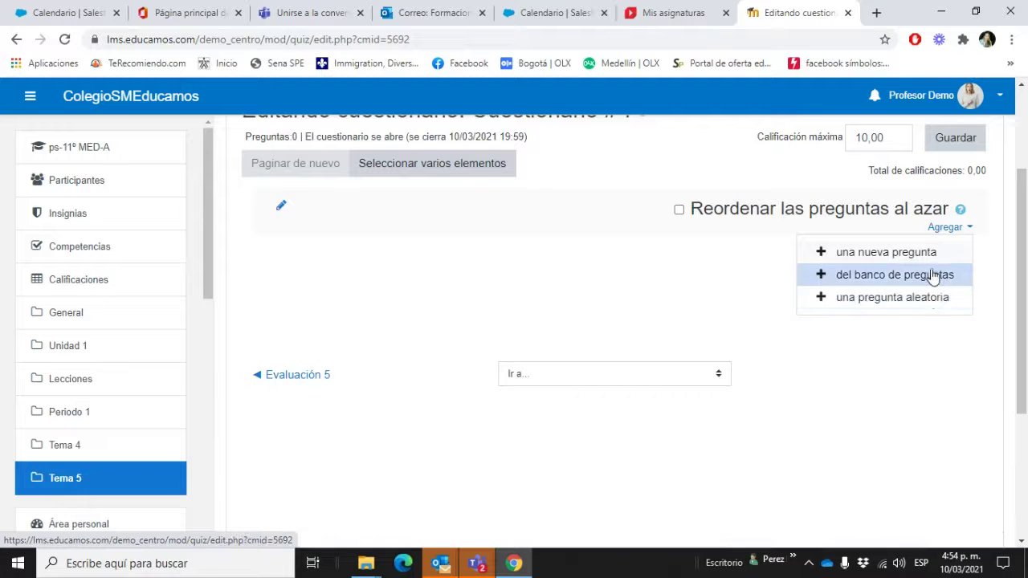
Step: Add 4.Capitales, Relaciona según corresponda, 1.Capital de Colombia, 2.Estomago and the cien años de soledad question from the bank
click(927, 276)
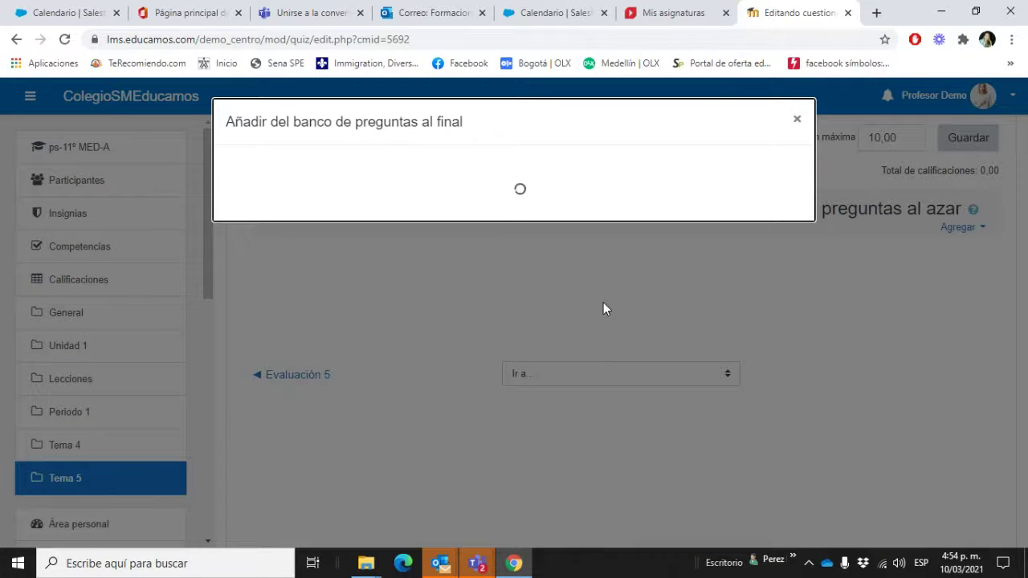
scroll(515, 314, down, 3)
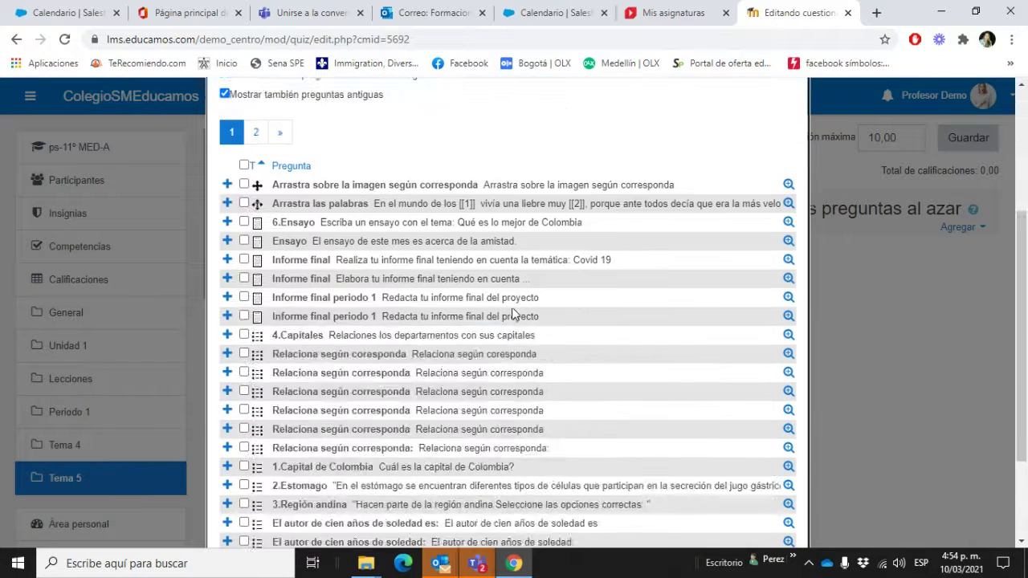
scroll(514, 338, down, 2)
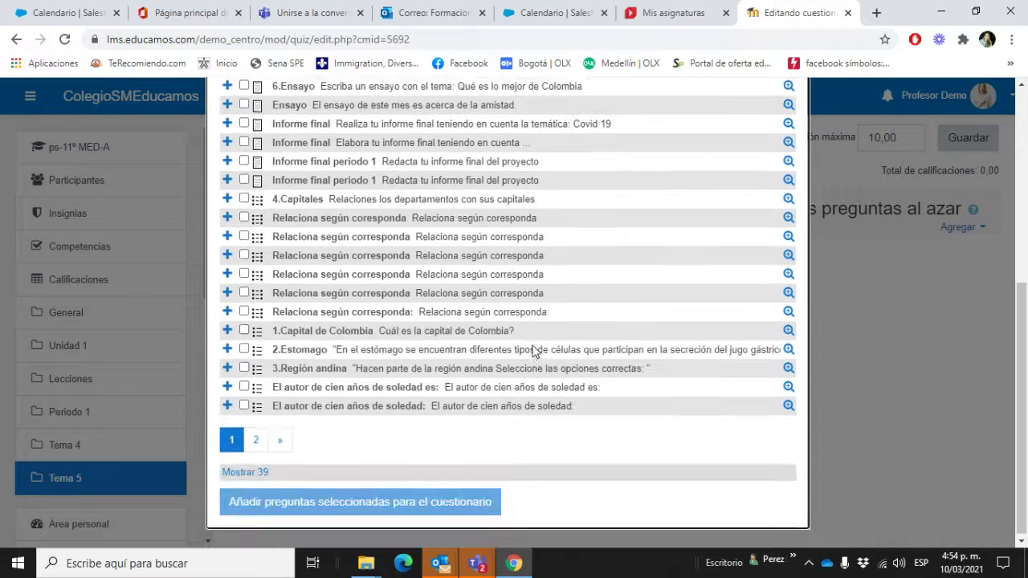
scroll(277, 180, up, 4)
scroll(280, 354, down, 3)
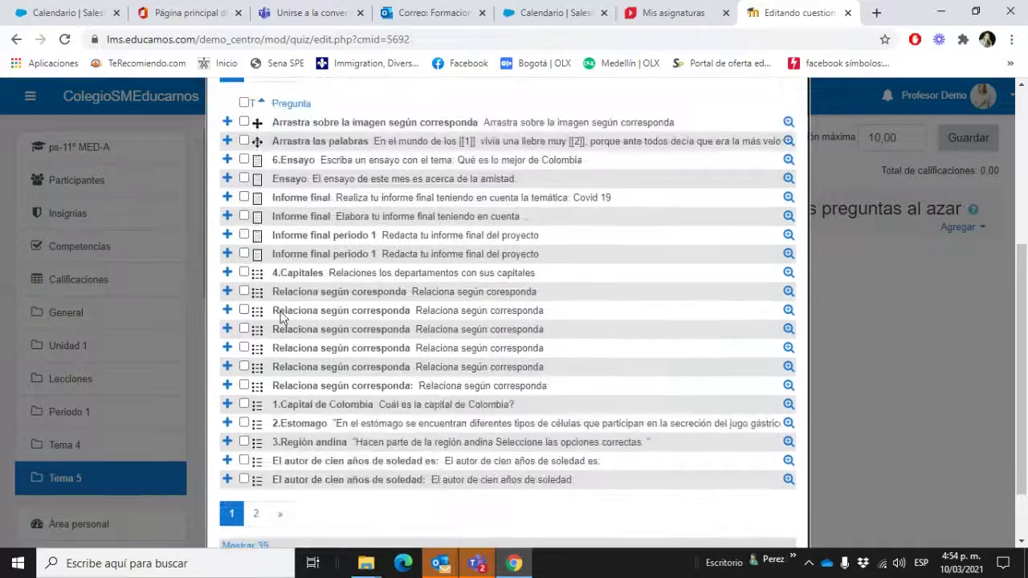
click(244, 273)
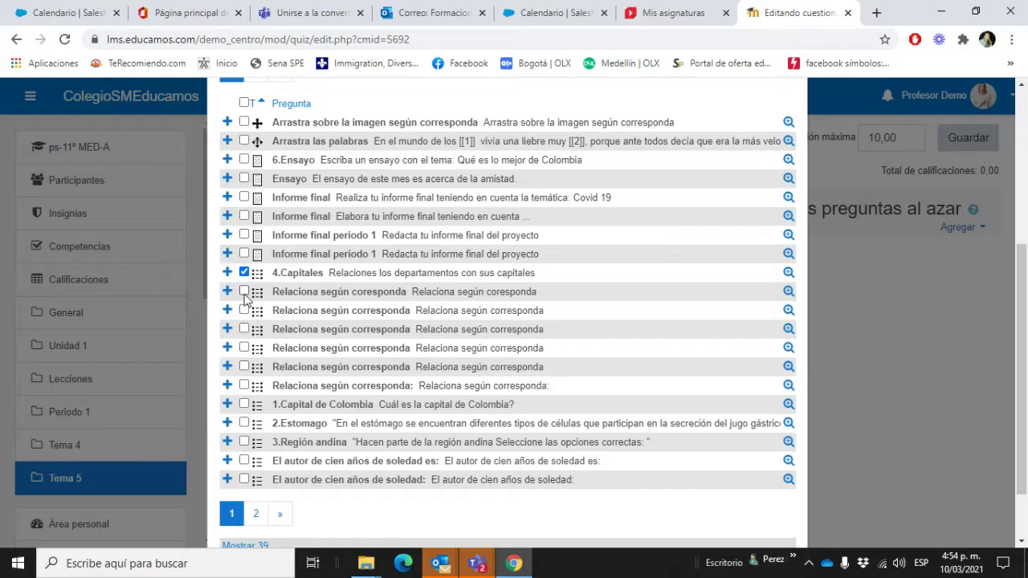
click(244, 292)
click(244, 404)
click(244, 423)
click(244, 461)
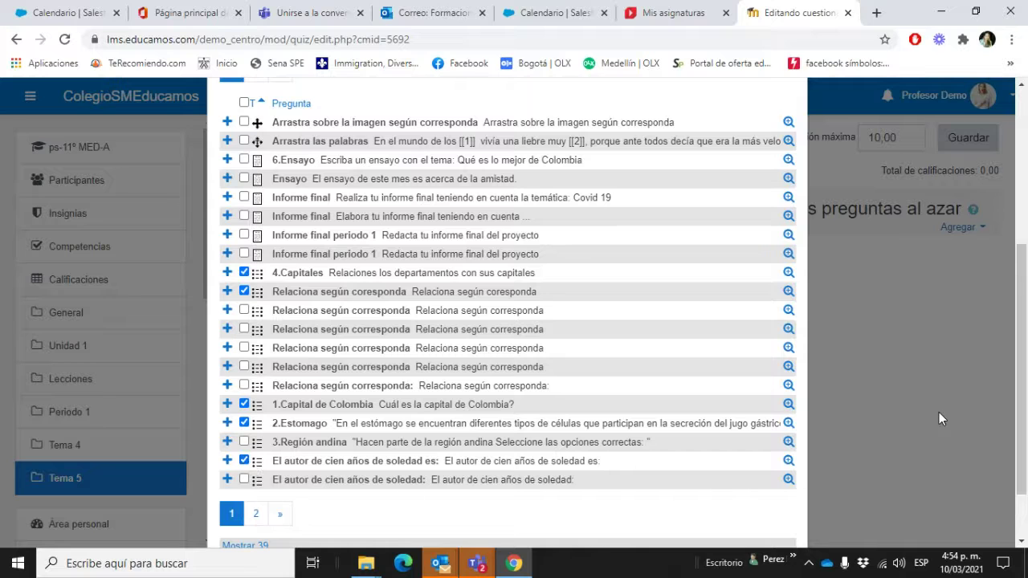
scroll(940, 412, down, 2)
click(305, 500)
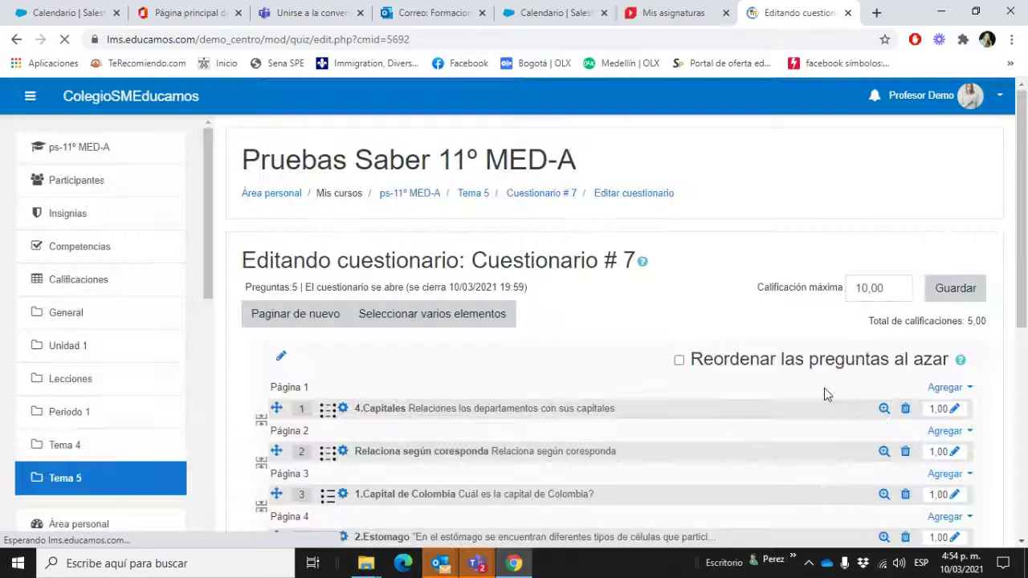
Step: Check the five added questions and reopen the Agregar menu
scroll(824, 389, down, 3)
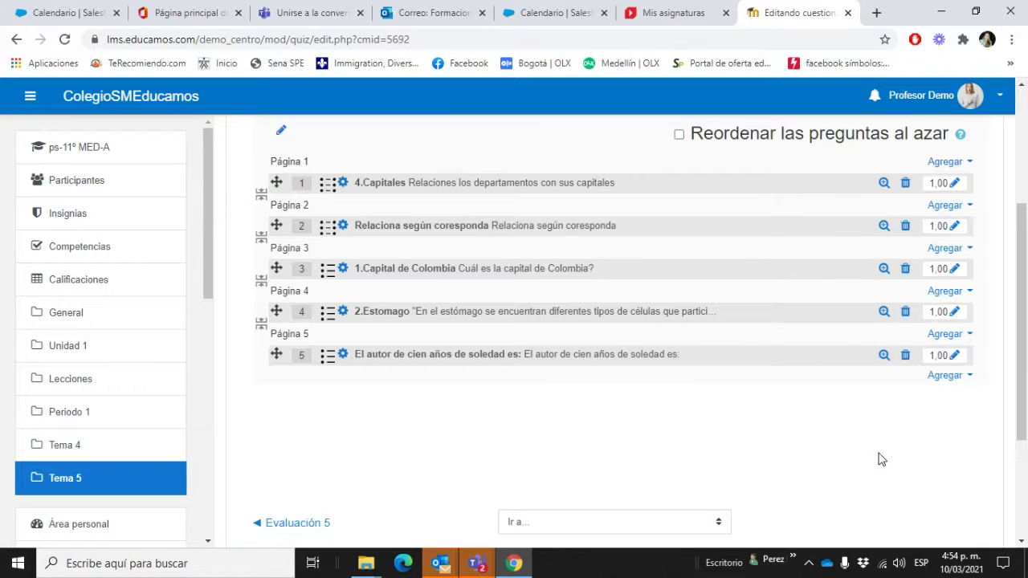
click(951, 164)
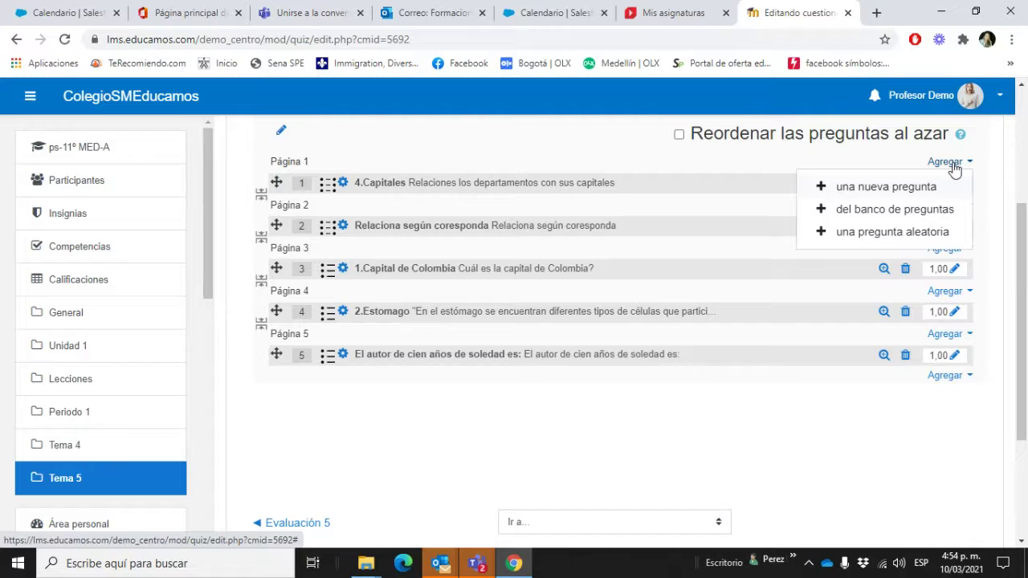
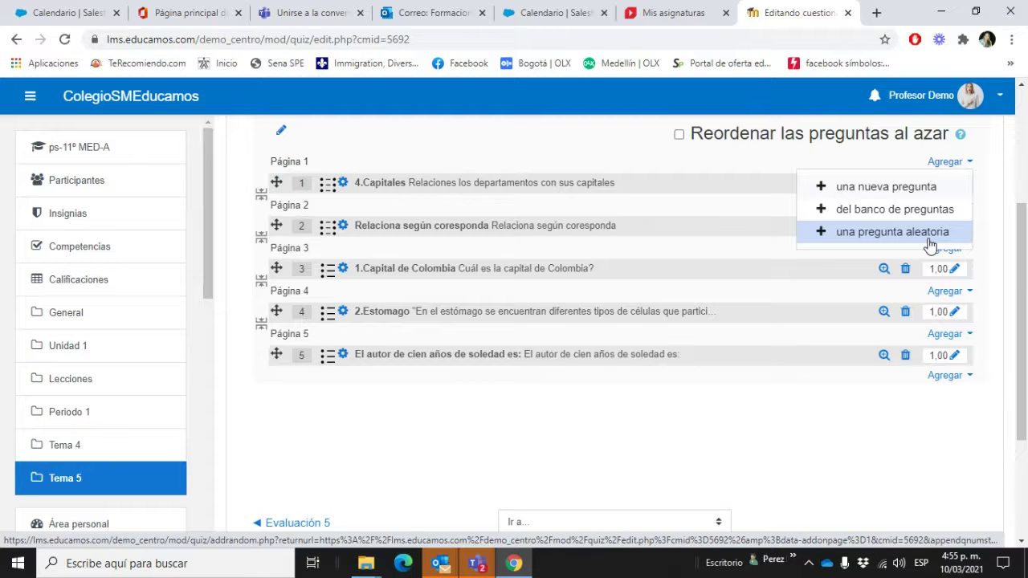
Step: Add a random question to page 1, drawing from the Unidad 1 (10) category
click(930, 233)
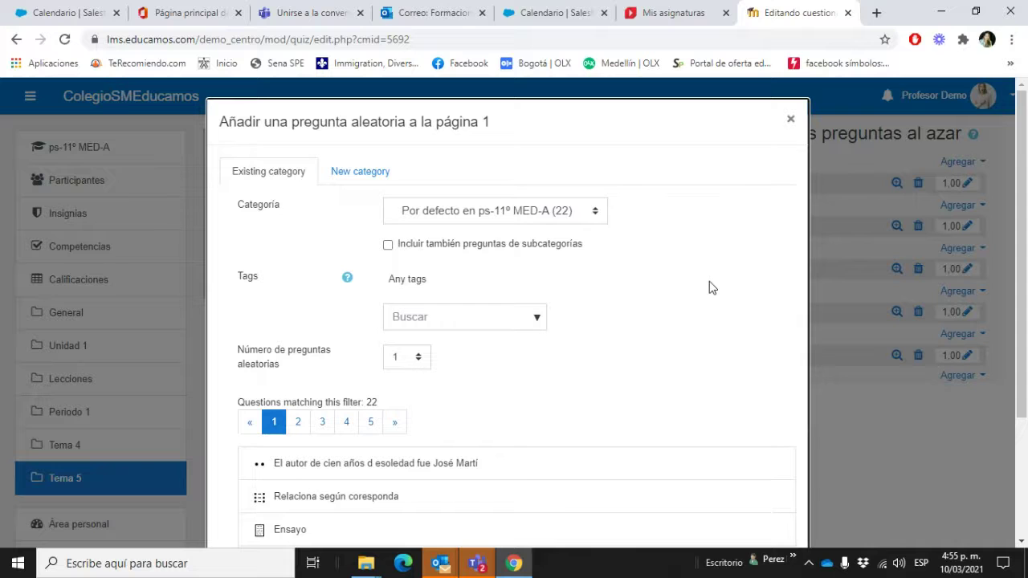
right_click(538, 221)
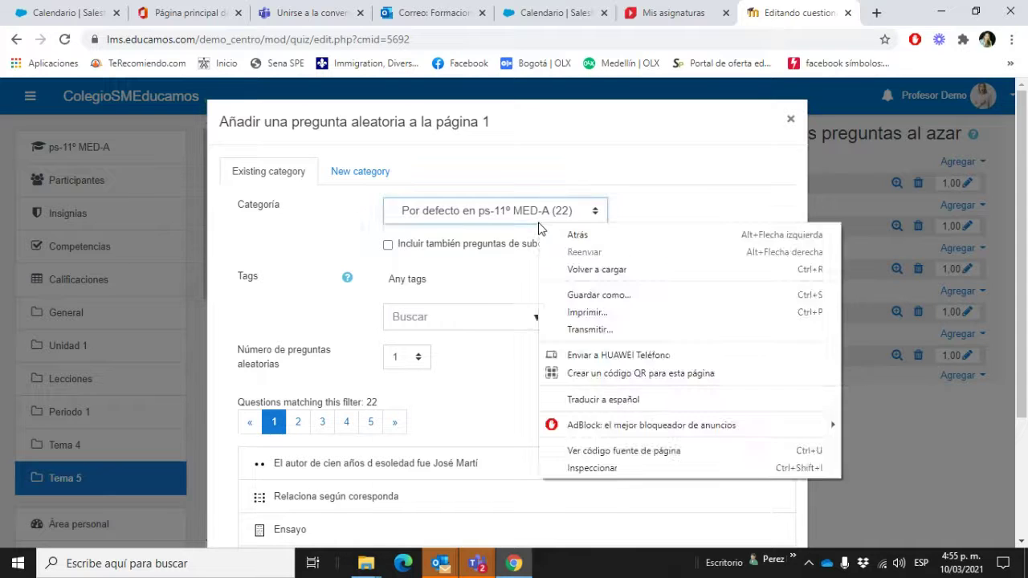
click(539, 222)
click(538, 218)
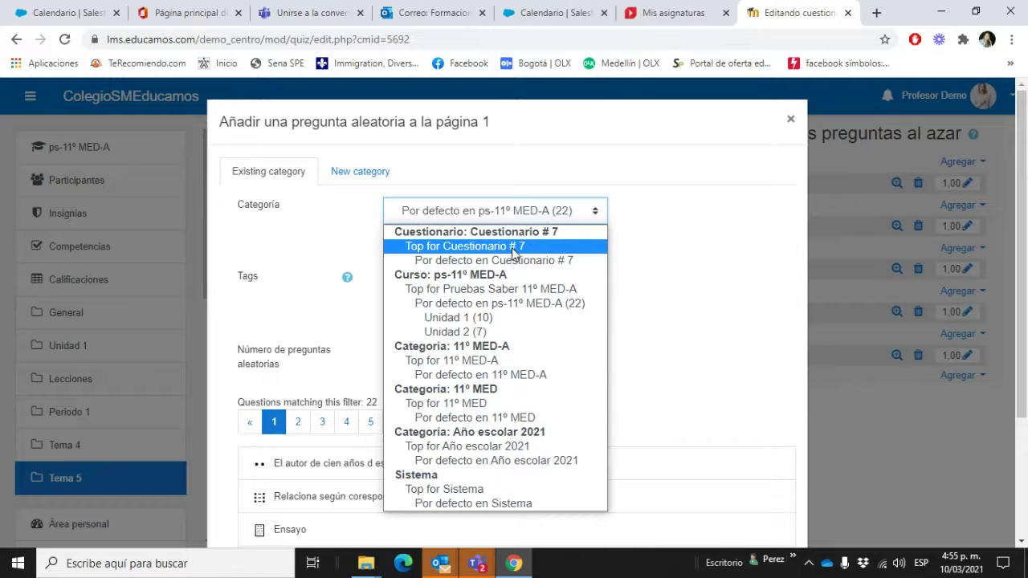
click(511, 322)
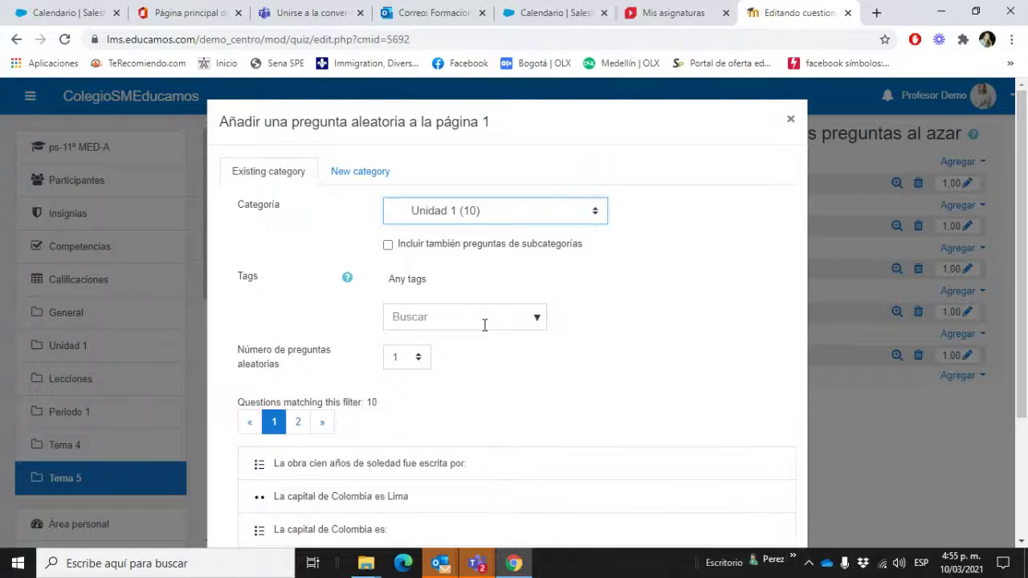
Step: Keep Unidad 1 as the category and set the number of random questions to 4
scroll(484, 324, down, 2)
scroll(496, 197, up, 1)
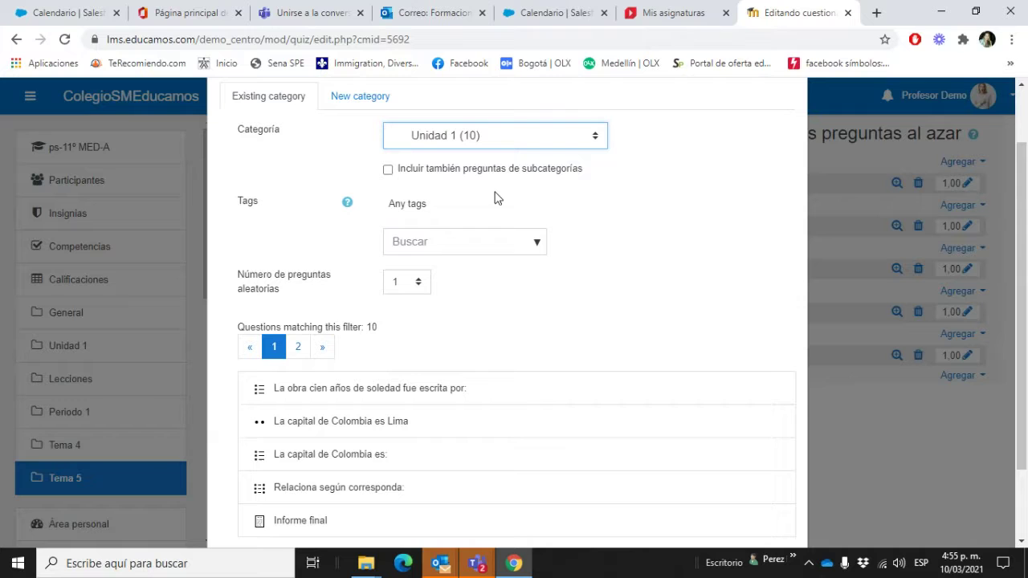
click(491, 239)
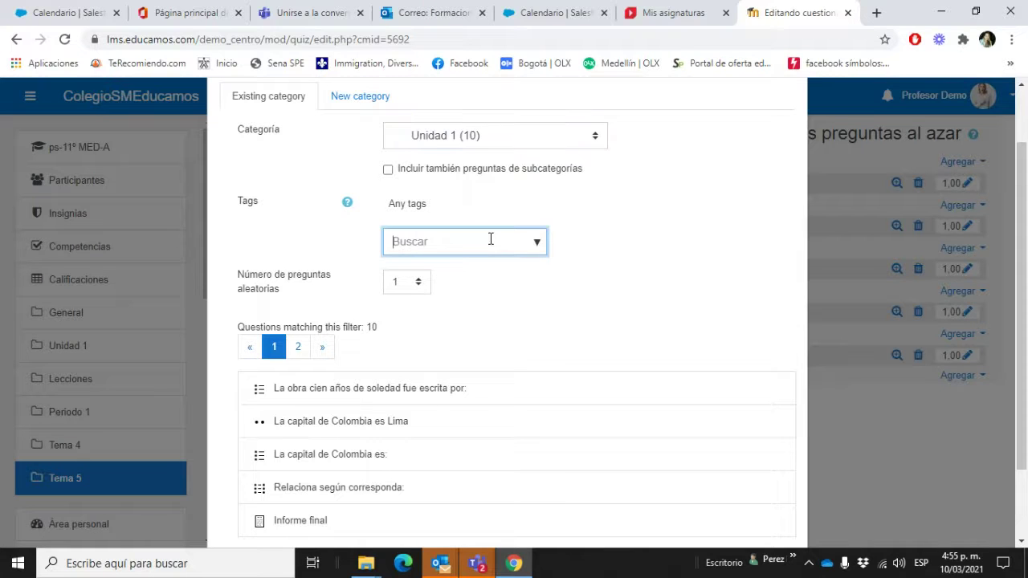
click(540, 249)
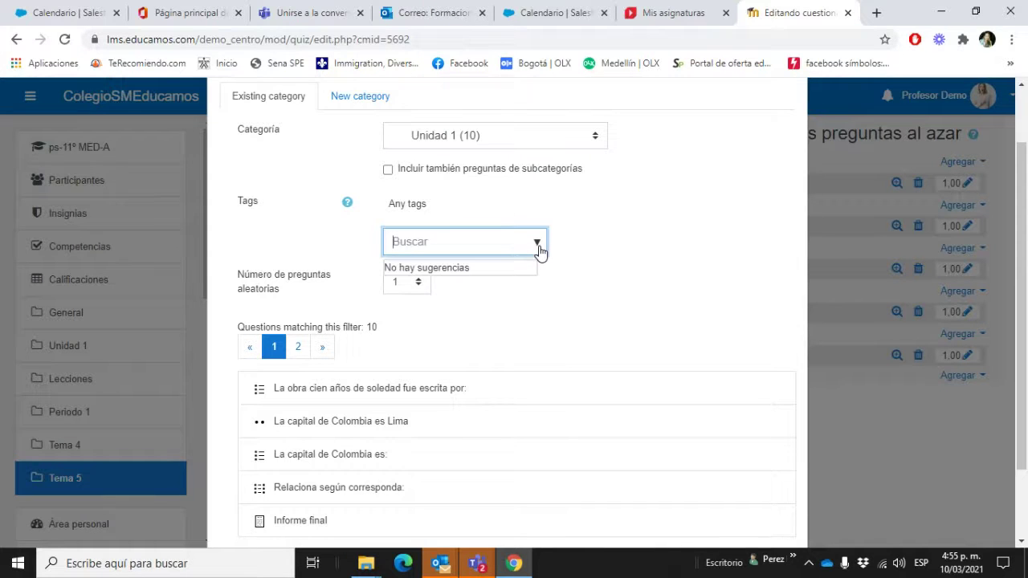
click(521, 143)
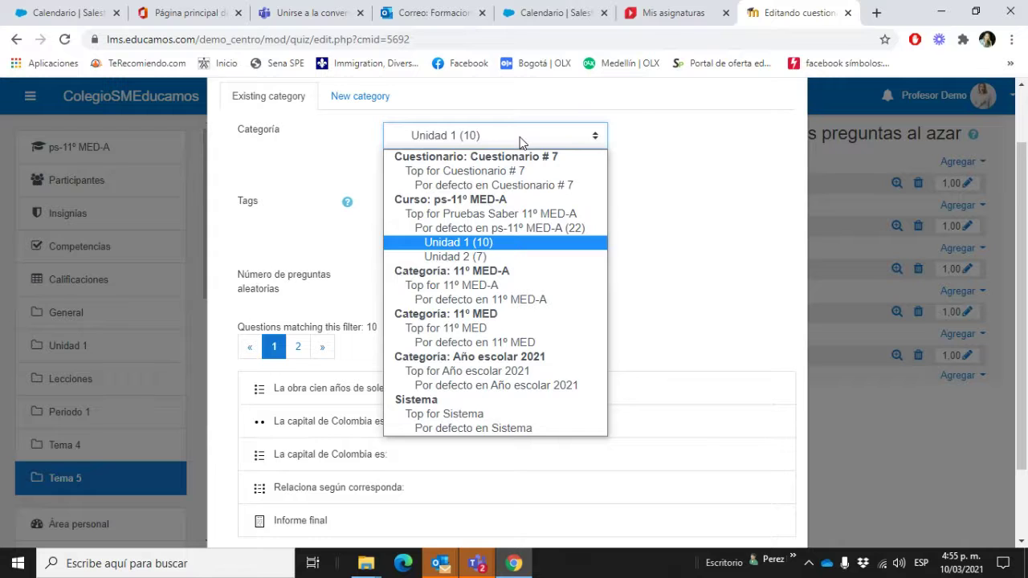
click(520, 142)
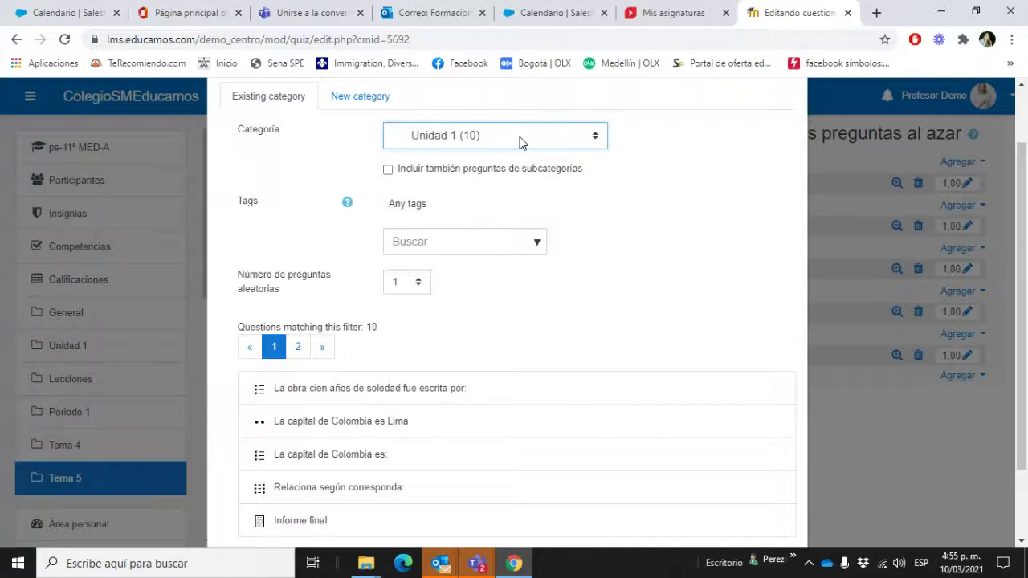
click(521, 142)
click(521, 143)
click(419, 282)
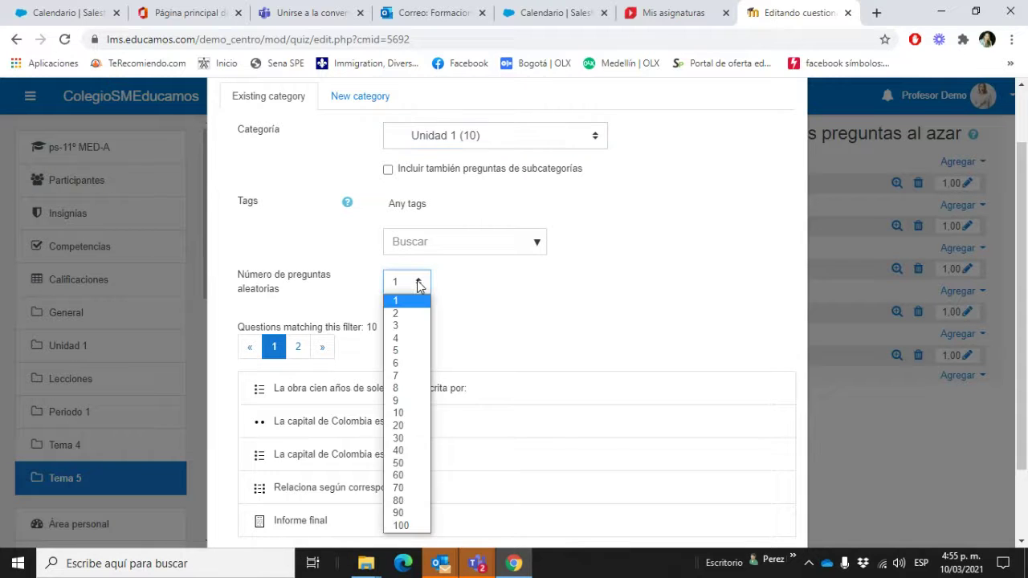
click(411, 340)
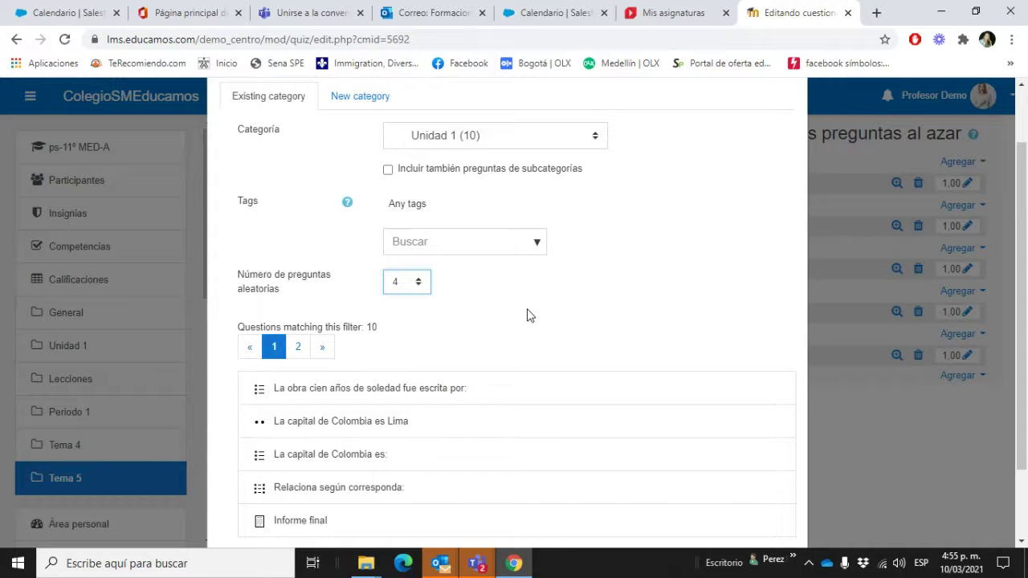
Step: Page through the matching Unidad 1 questions, then add the random questions to the quiz
scroll(527, 312, down, 2)
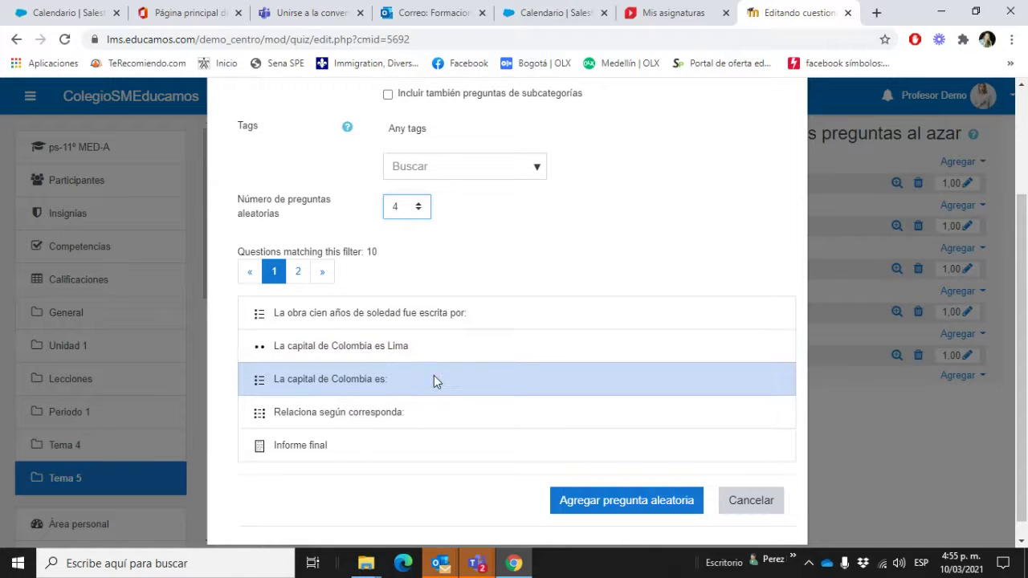
click(455, 351)
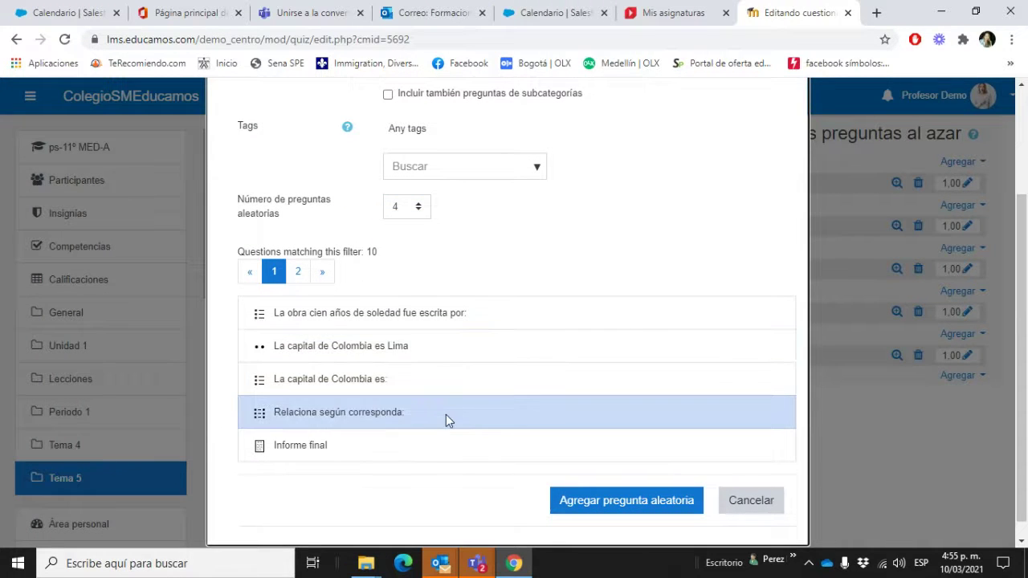
click(331, 276)
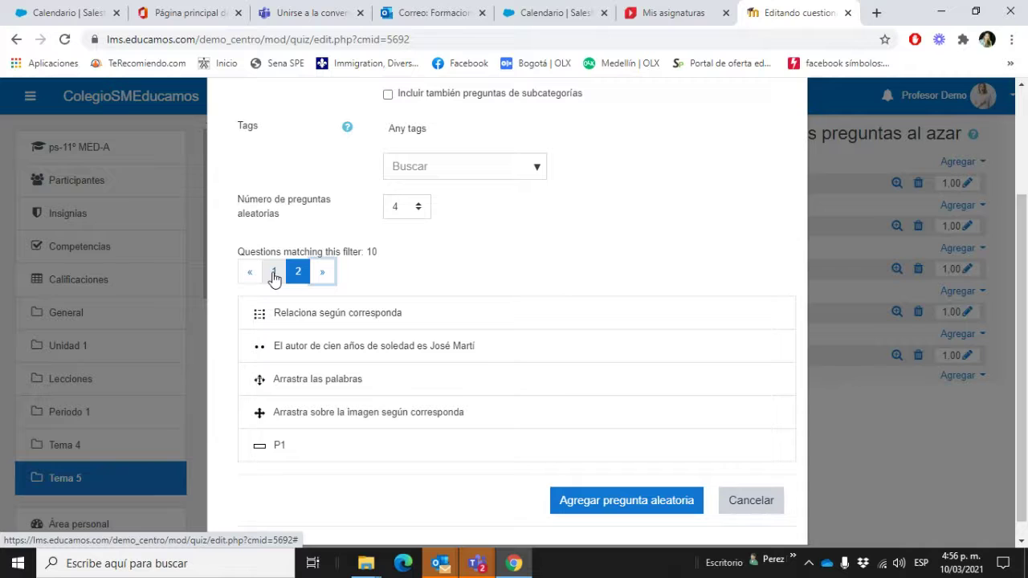
click(335, 315)
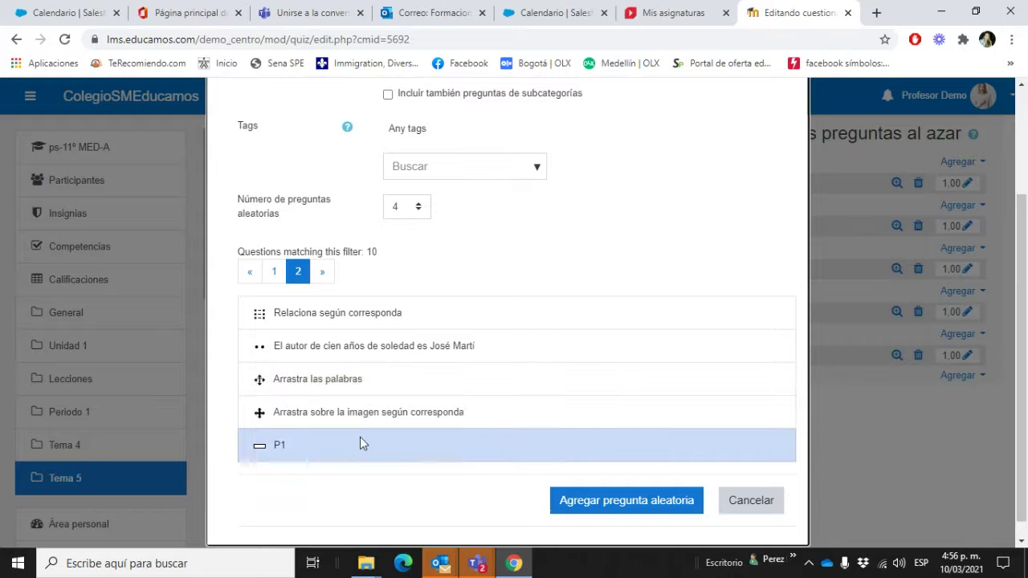
click(274, 272)
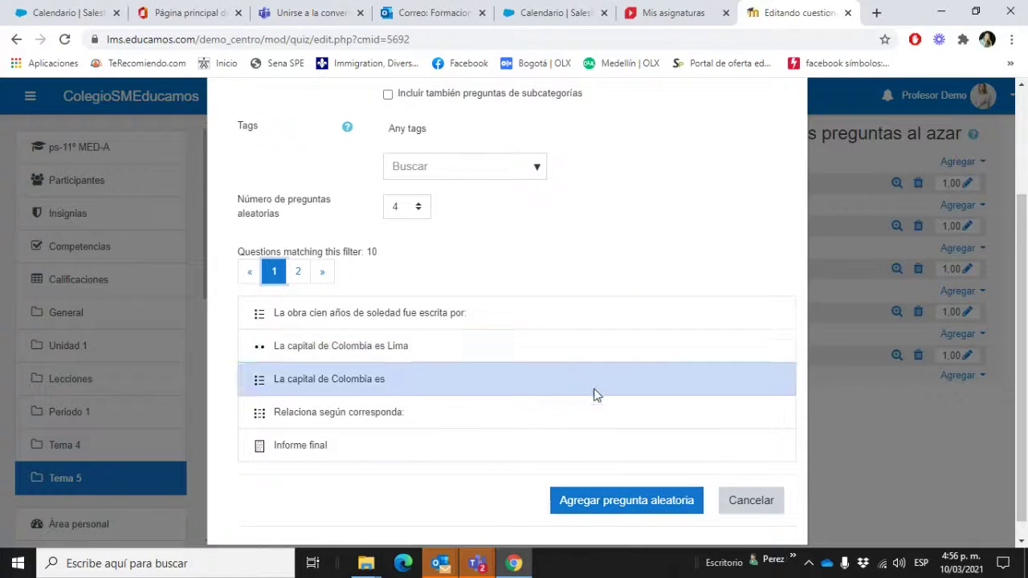
scroll(605, 448, down, 1)
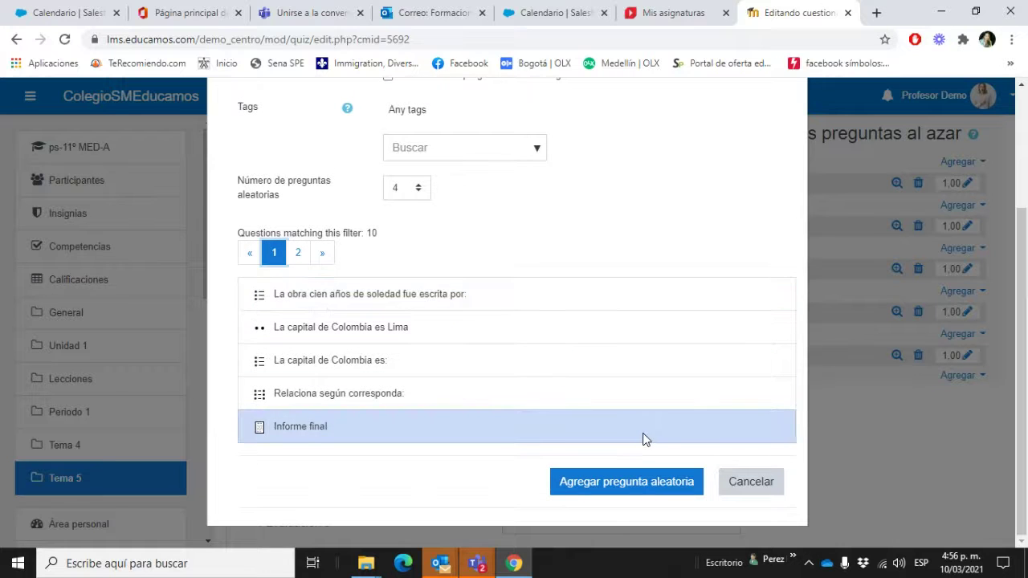
click(325, 255)
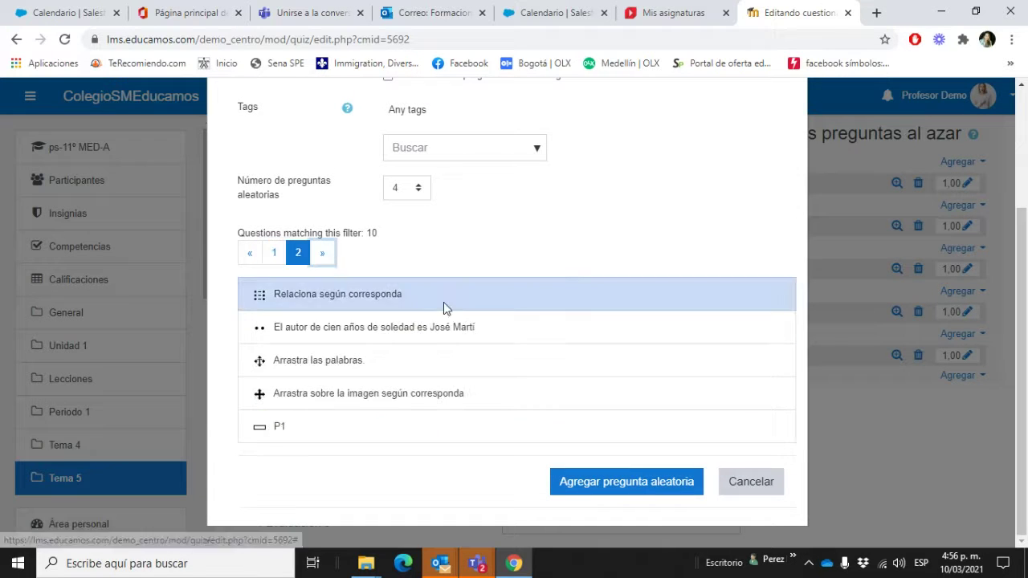
click(449, 431)
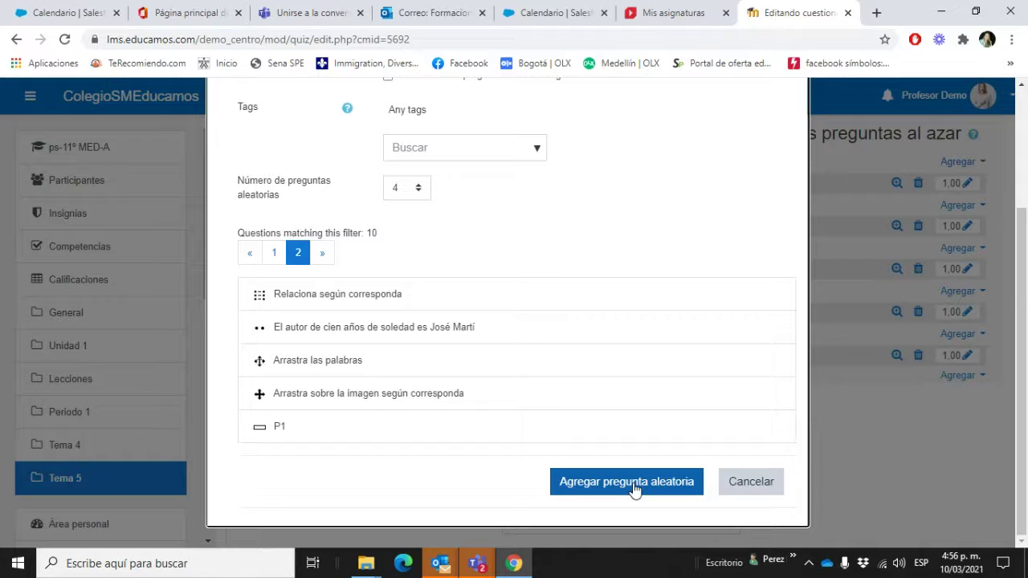
click(635, 485)
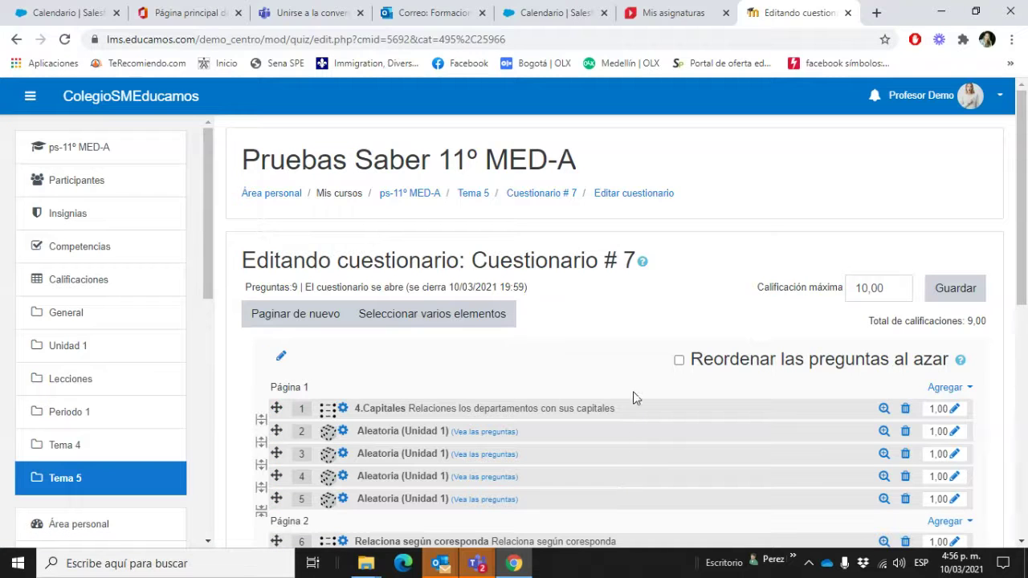
Step: Drag the Aleatoria questions onto pages 2, 3 and 4, then save the quiz
scroll(629, 386, down, 2)
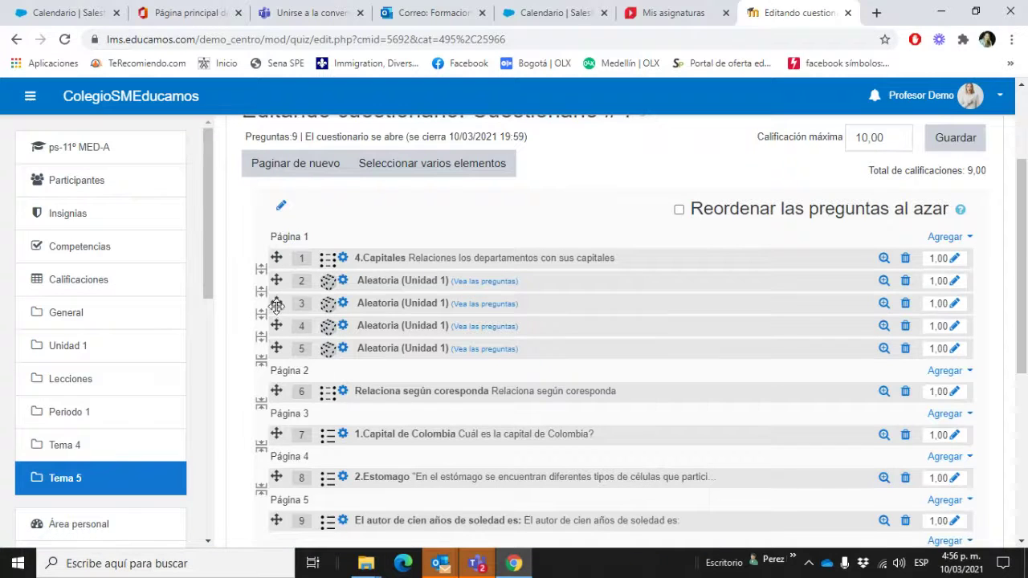
drag(276, 303, 278, 426)
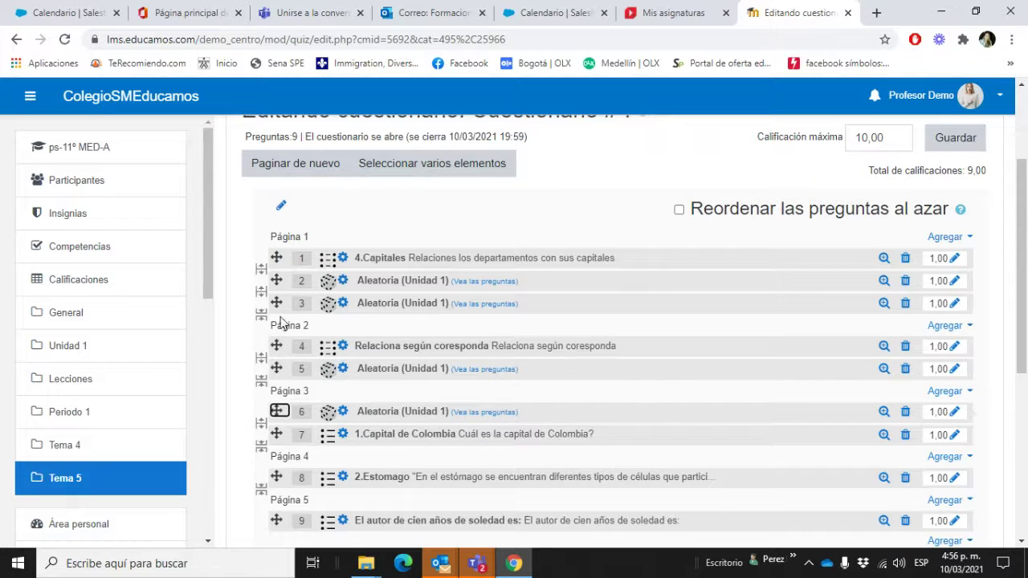
drag(277, 303, 277, 462)
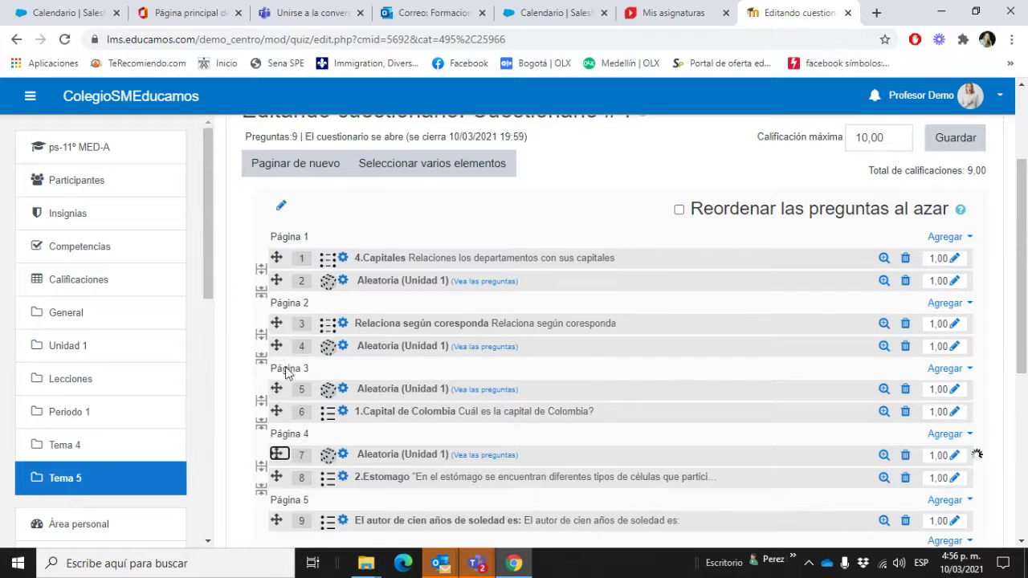
click(276, 279)
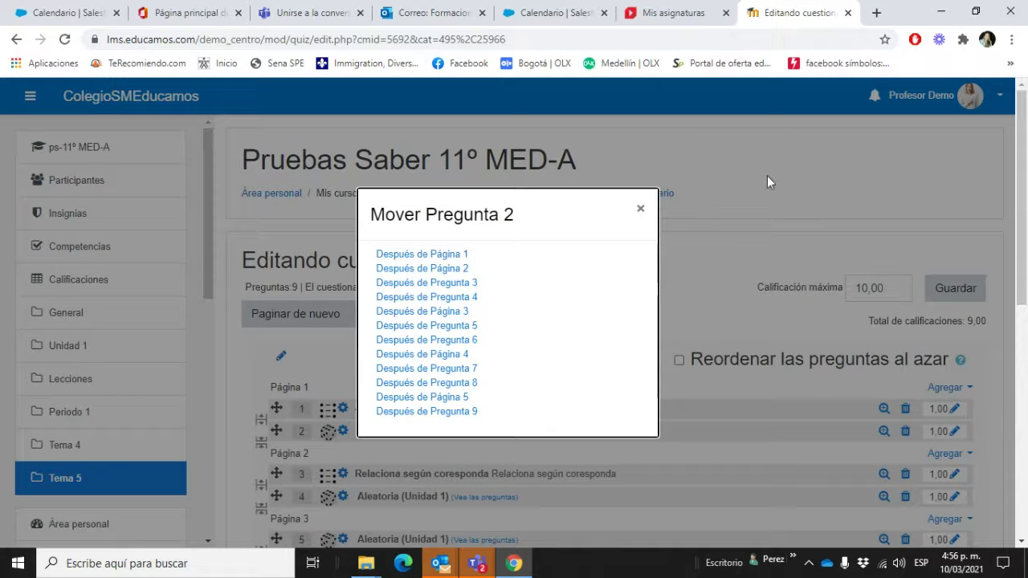
click(641, 210)
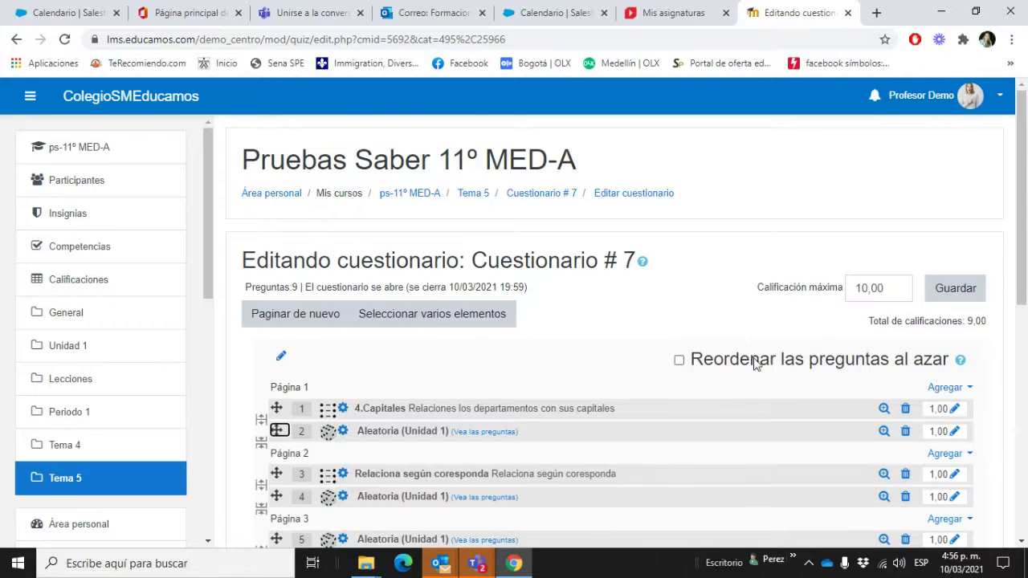
scroll(697, 391, down, 2)
scroll(697, 392, down, 1)
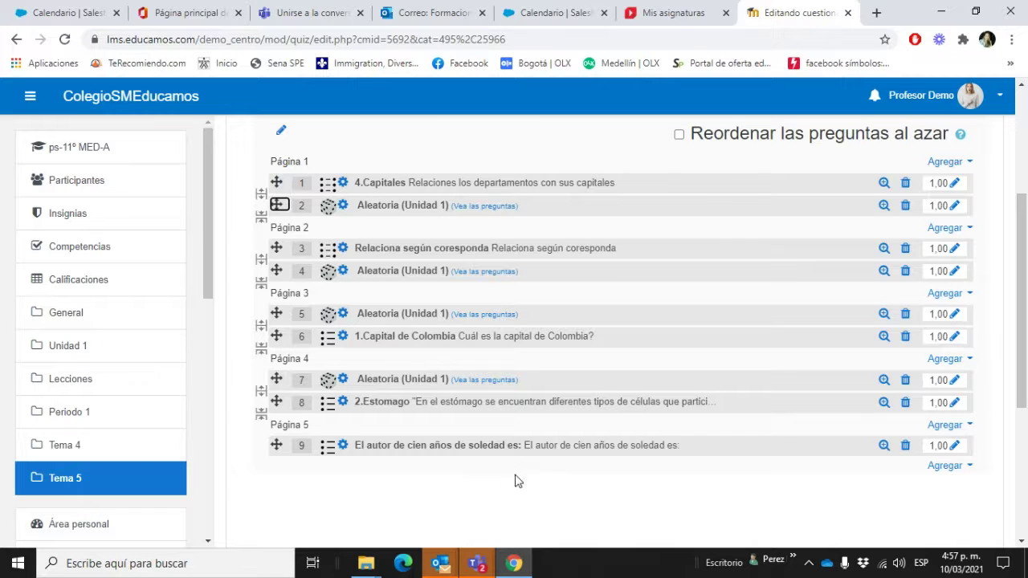
scroll(554, 514, up, 1)
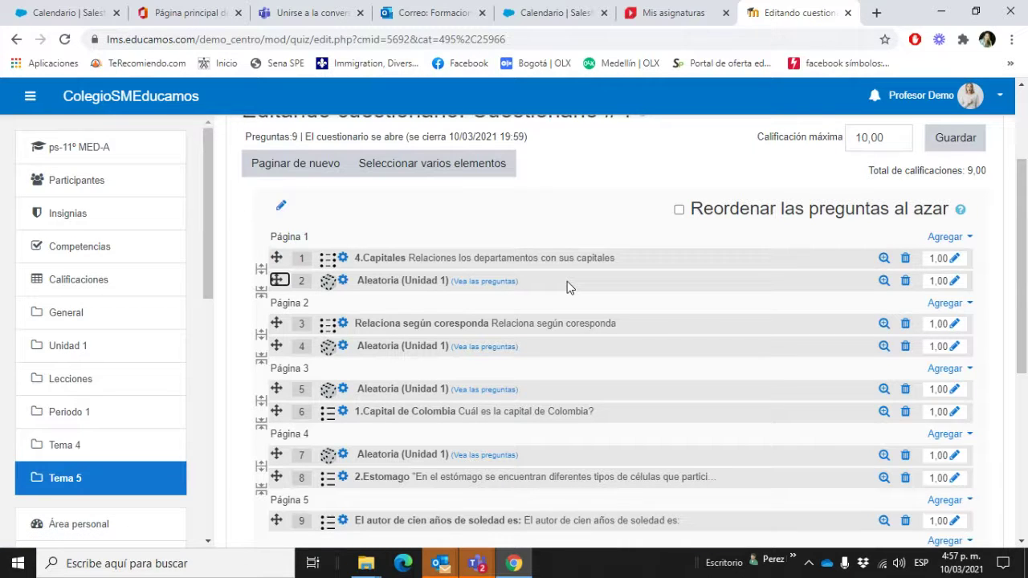
scroll(567, 306, down, 3)
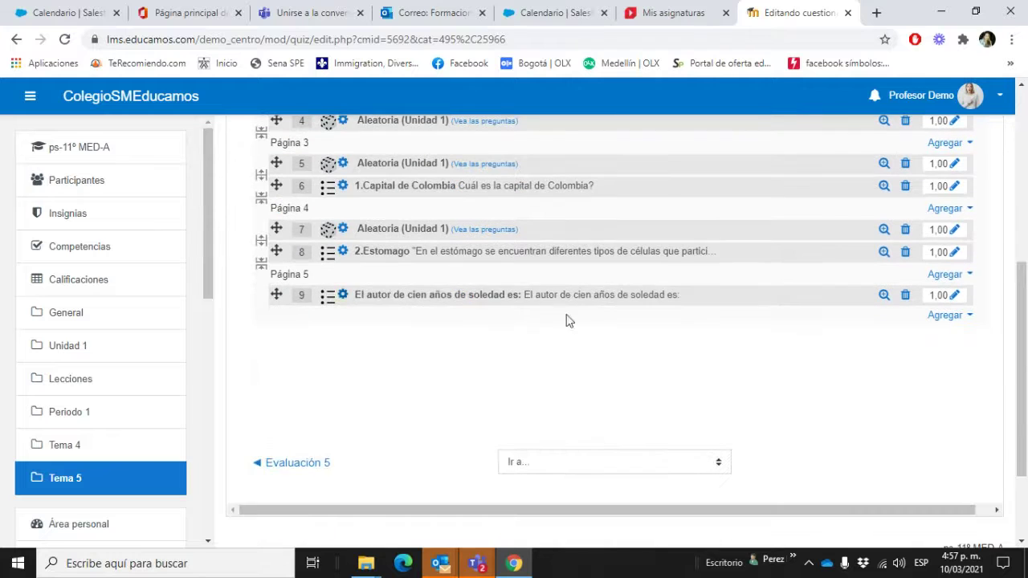
scroll(645, 418, up, 4)
click(982, 215)
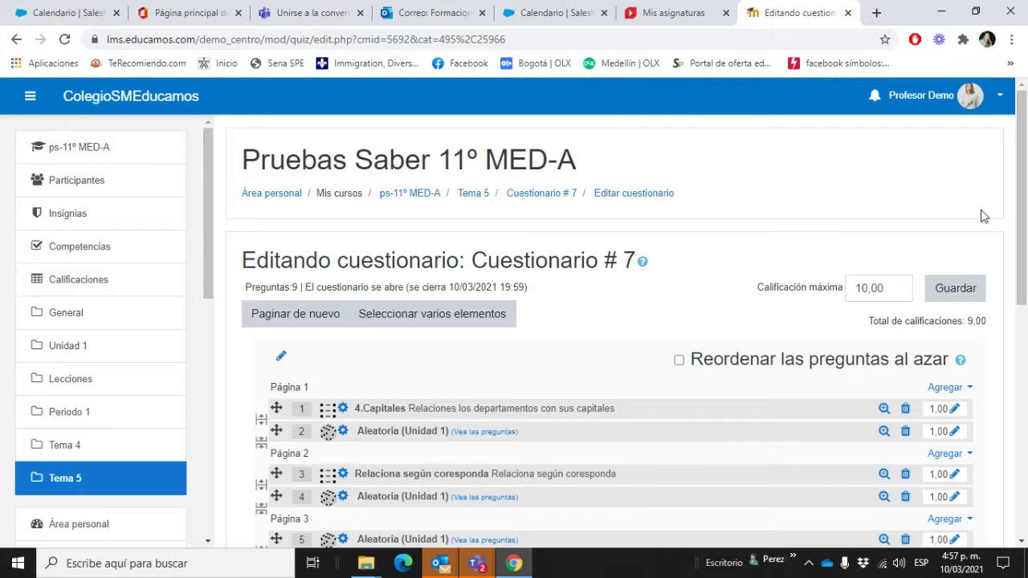
Step: Save the Cuestionario # 7 edits and return to its overview page via the breadcrumb
scroll(983, 215, down, 3)
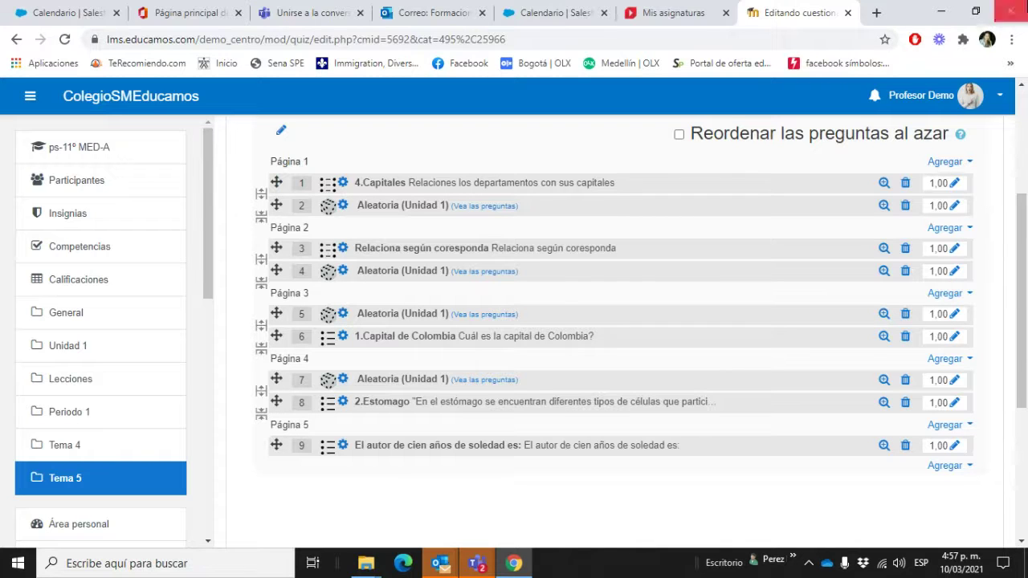
scroll(949, 327, up, 2)
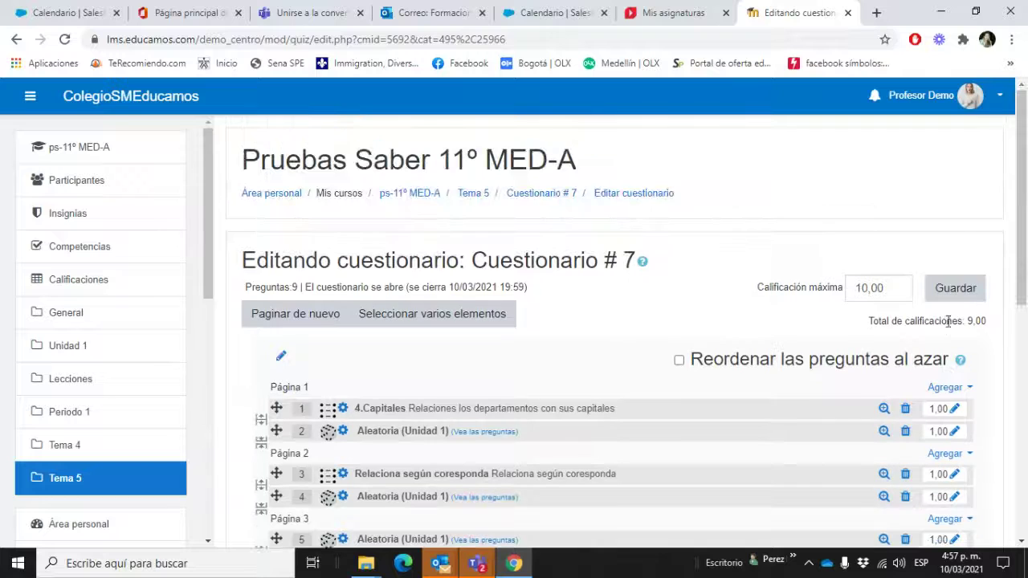
click(970, 286)
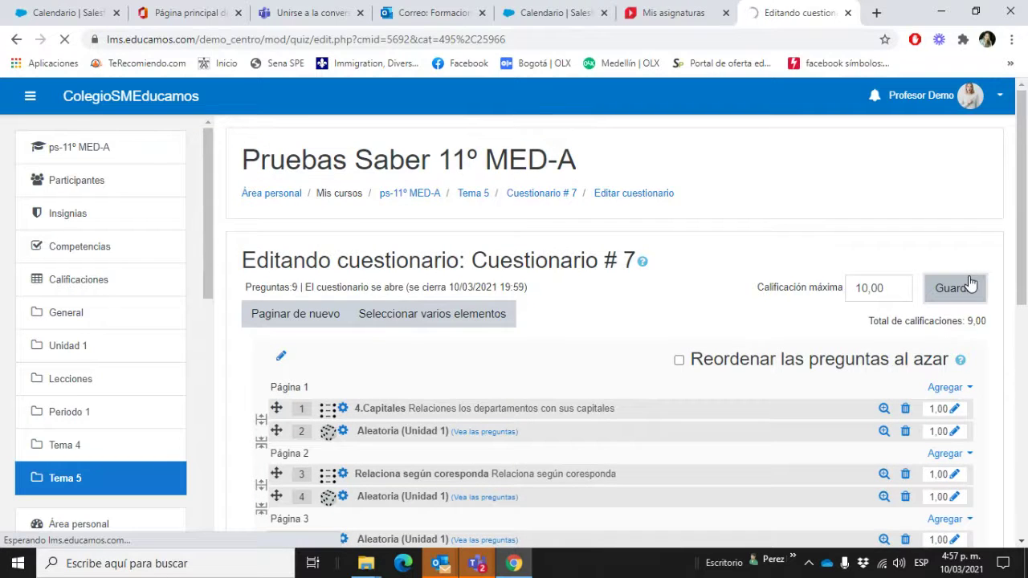
click(940, 97)
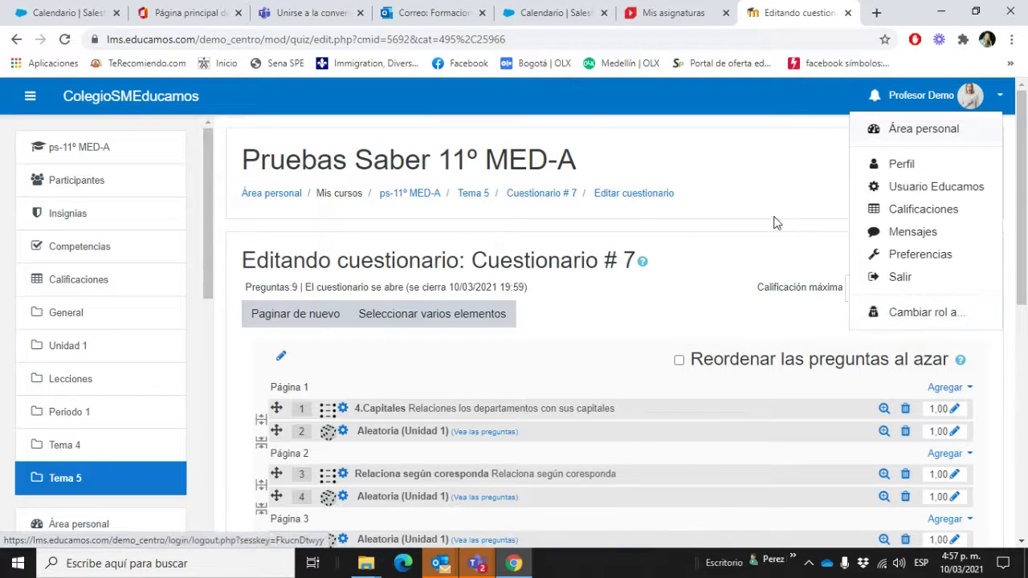
click(780, 190)
scroll(711, 394, down, 10)
scroll(702, 424, up, 10)
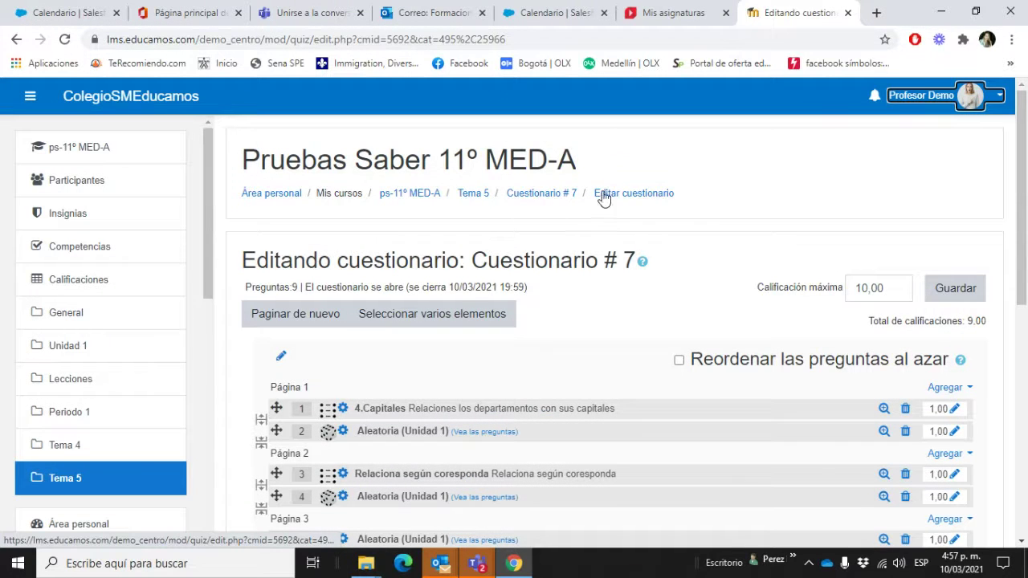
click(547, 195)
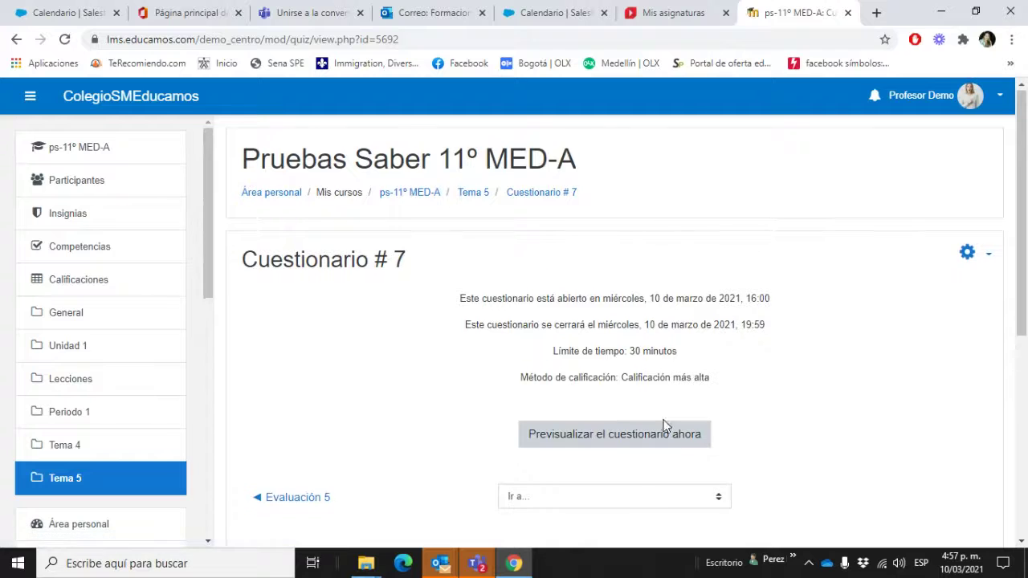
Step: Start a timed preview attempt of Cuestionario # 7
scroll(663, 427, down, 2)
click(651, 296)
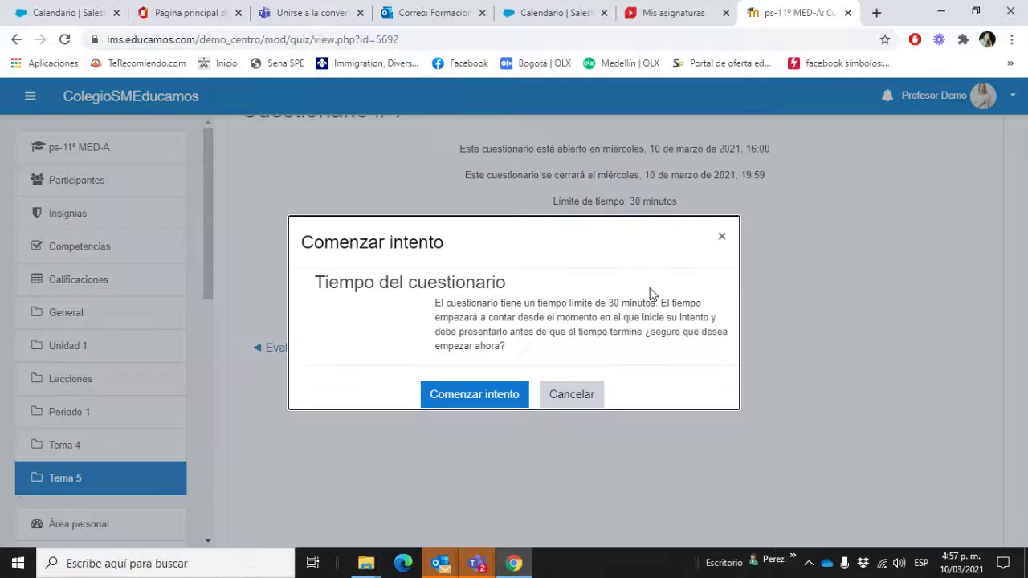
click(515, 404)
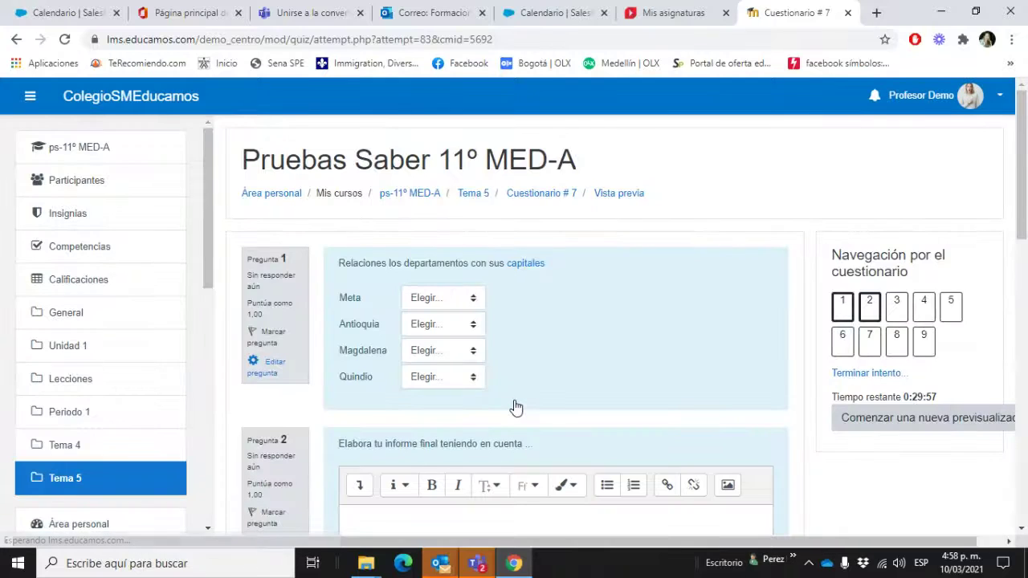
Step: Match capitals: Meta–Villavicencio, Antioquia–Medellín, Magdalena–Santa Marta, Quindio–Armenia
click(452, 305)
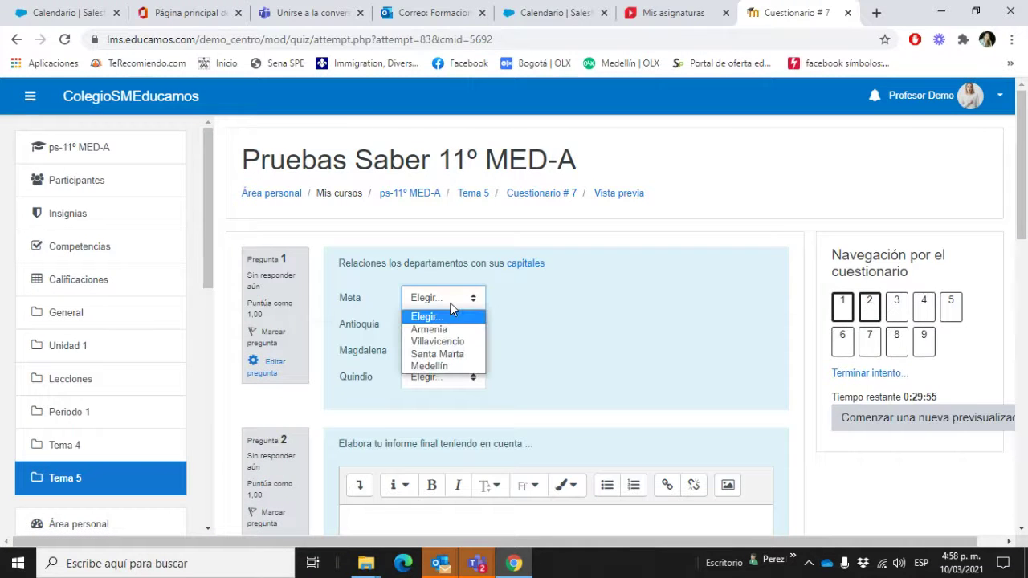
click(461, 343)
click(463, 326)
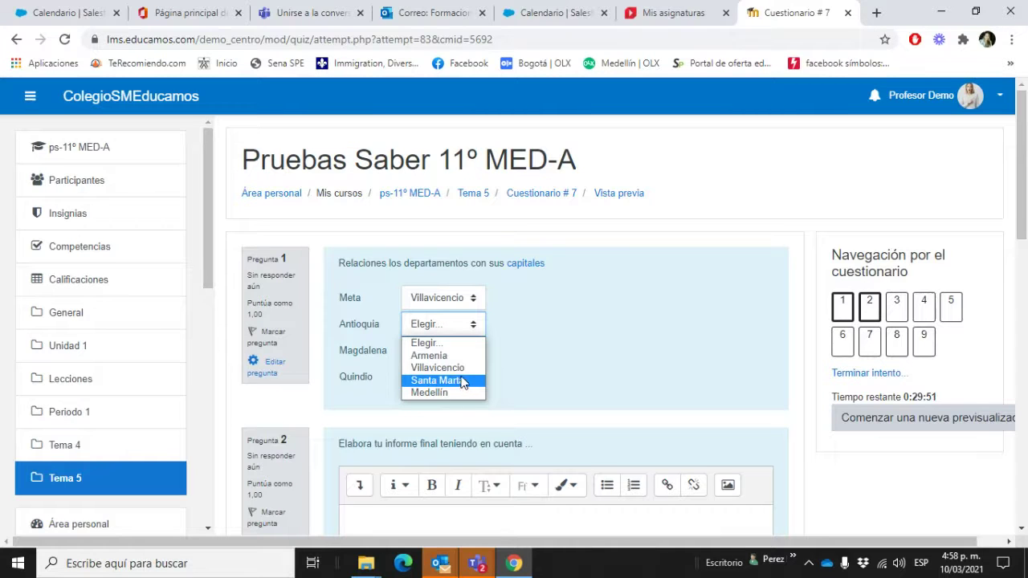
click(463, 393)
click(453, 354)
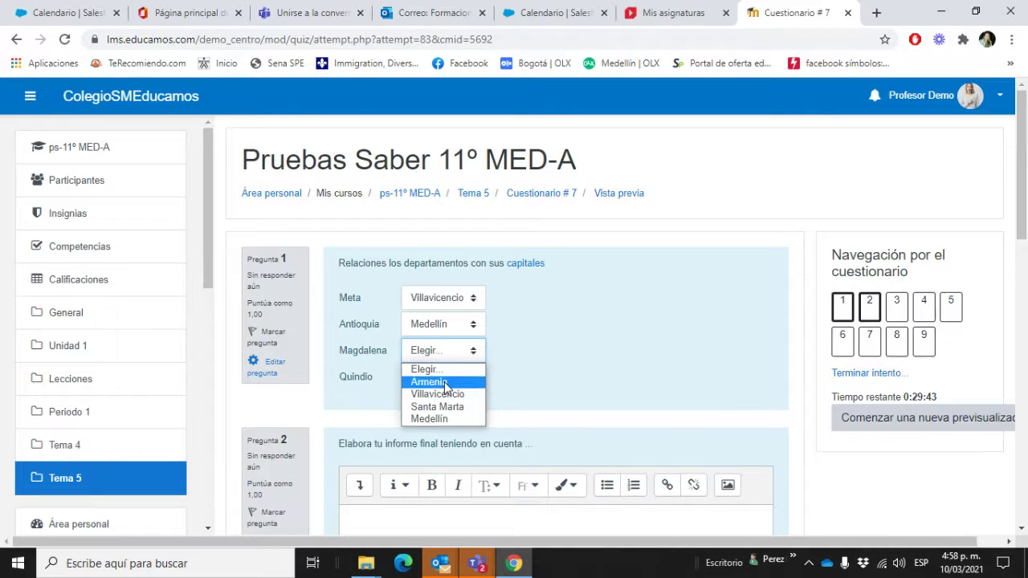
click(454, 408)
click(455, 379)
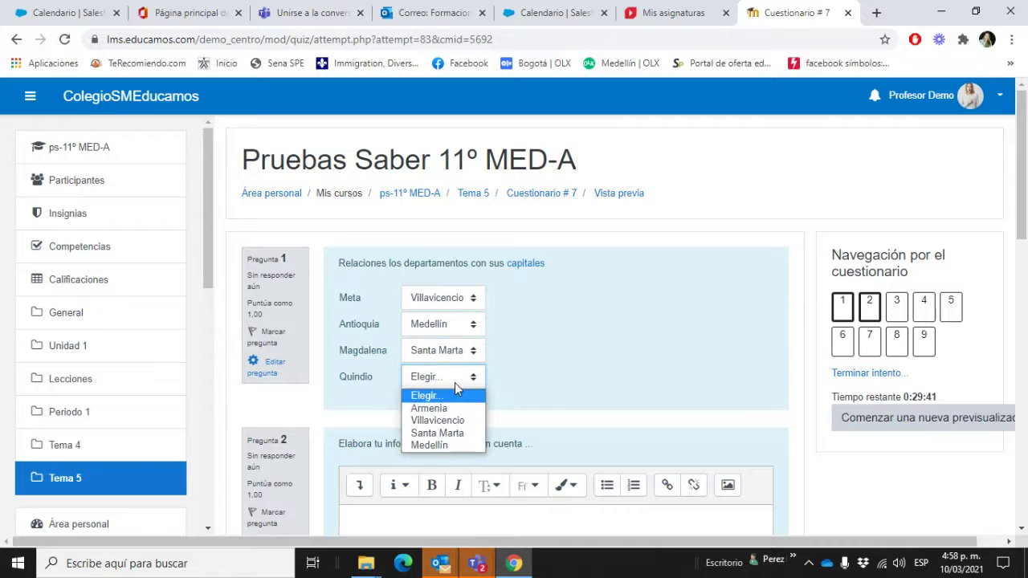
click(450, 408)
Step: Write the answer to question 2 and move to the next quiz page
scroll(536, 433, down, 2)
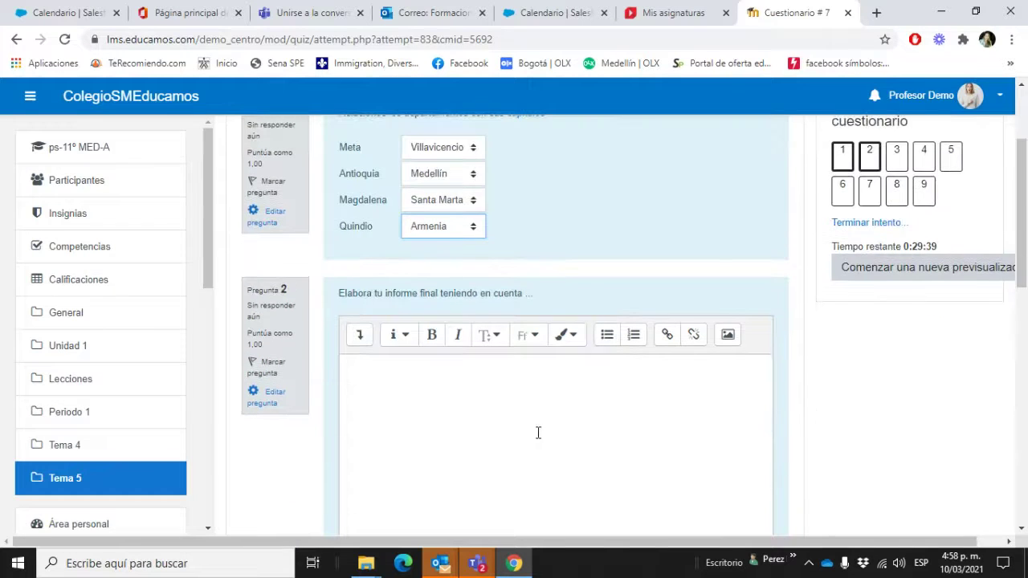
scroll(549, 404, down, 2)
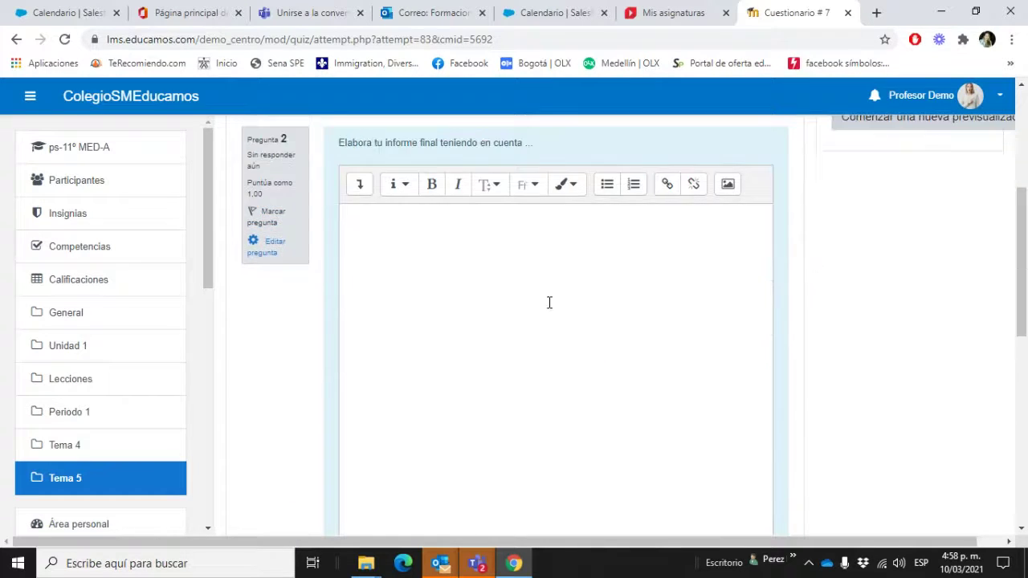
click(549, 251)
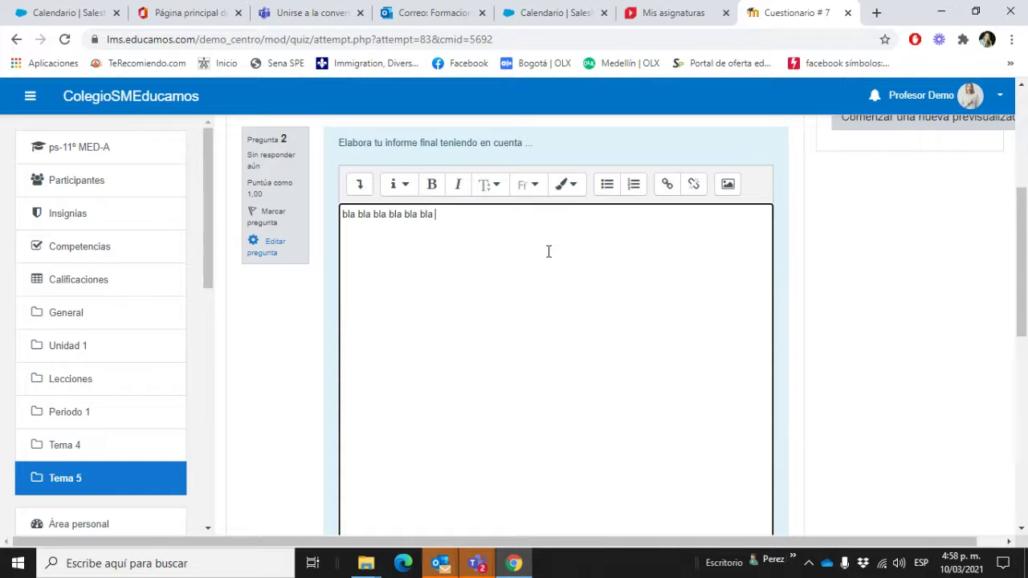
scroll(548, 251, down, 4)
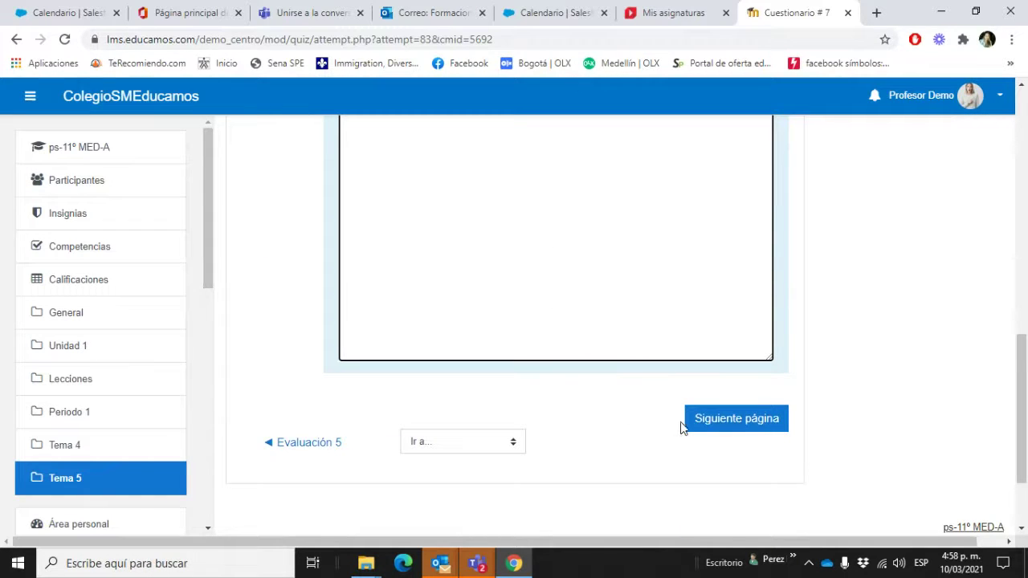
click(695, 432)
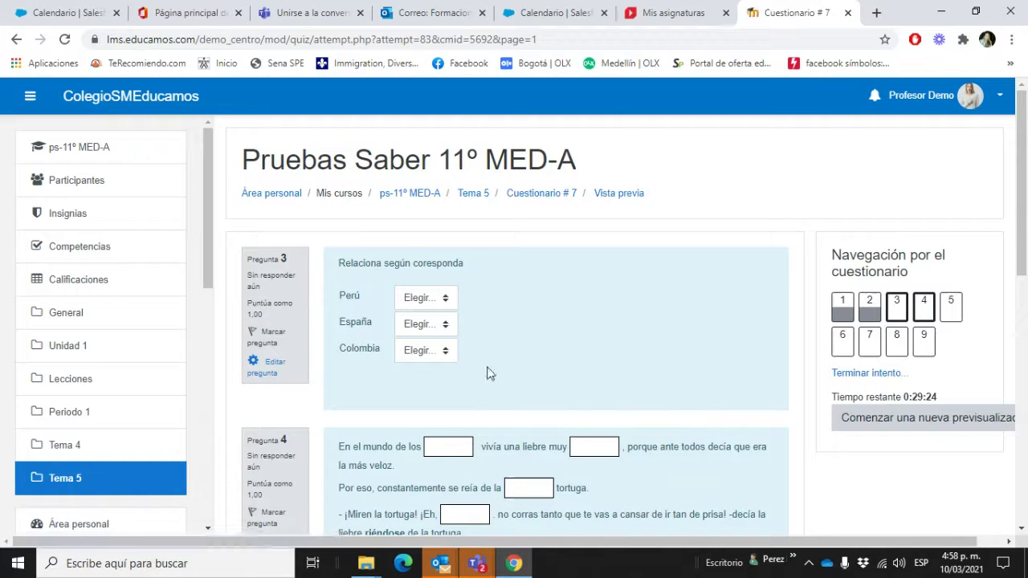
Step: Match capitals: Perú–Lima, España–Madrid, Colombia–Bogotá
click(442, 299)
click(440, 341)
click(442, 324)
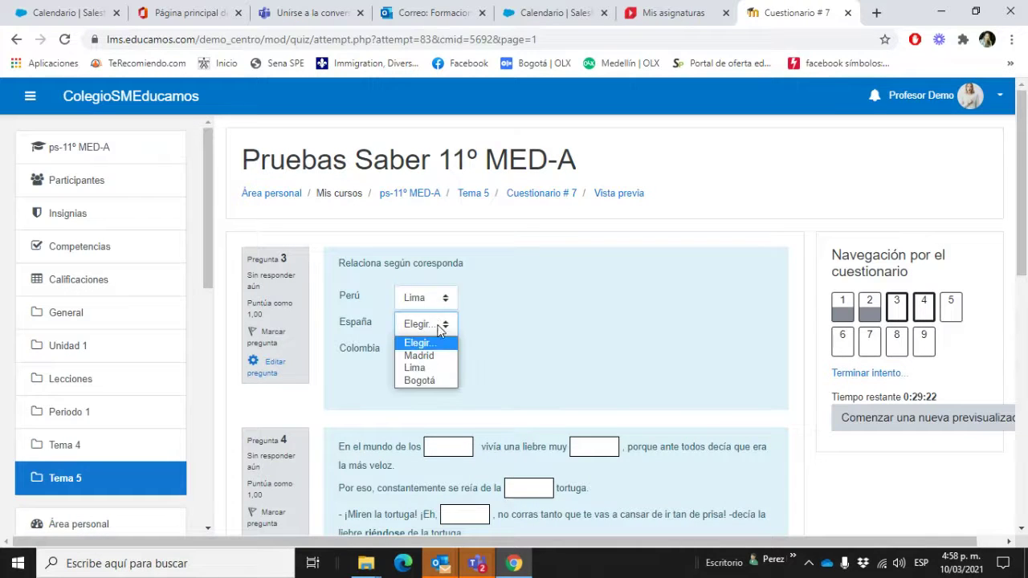
click(440, 356)
click(442, 351)
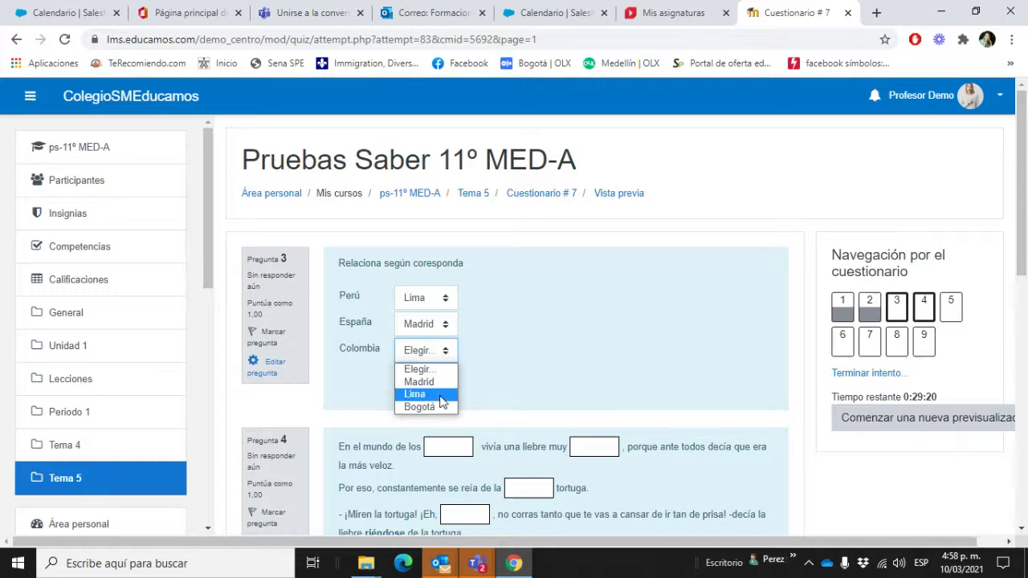
click(441, 408)
Step: Fill the hare story blanks with apuesta, carrera, tortuga, lenta, orgullosa and animales
scroll(592, 399, down, 4)
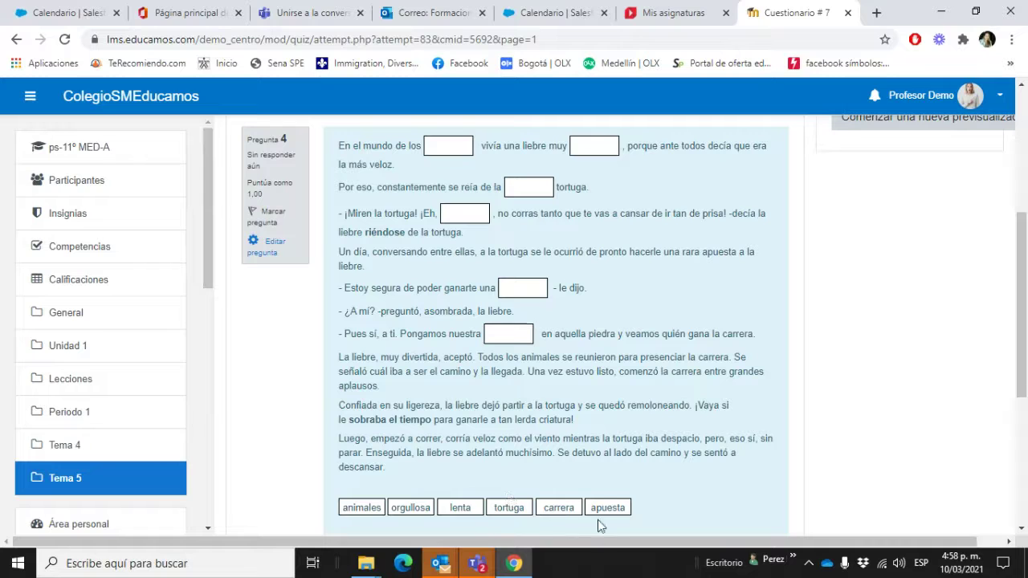
drag(604, 507, 507, 333)
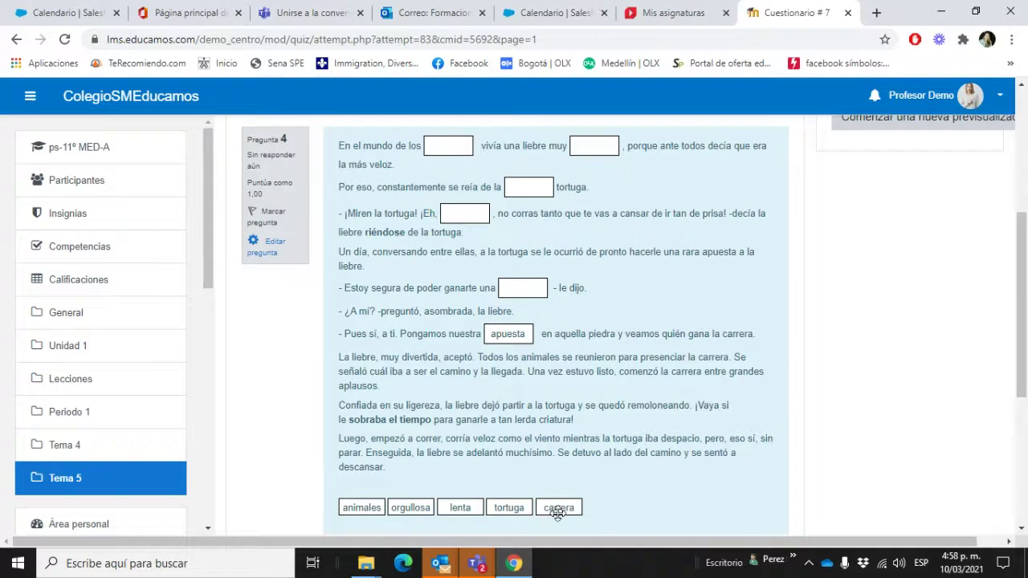
drag(558, 509, 524, 290)
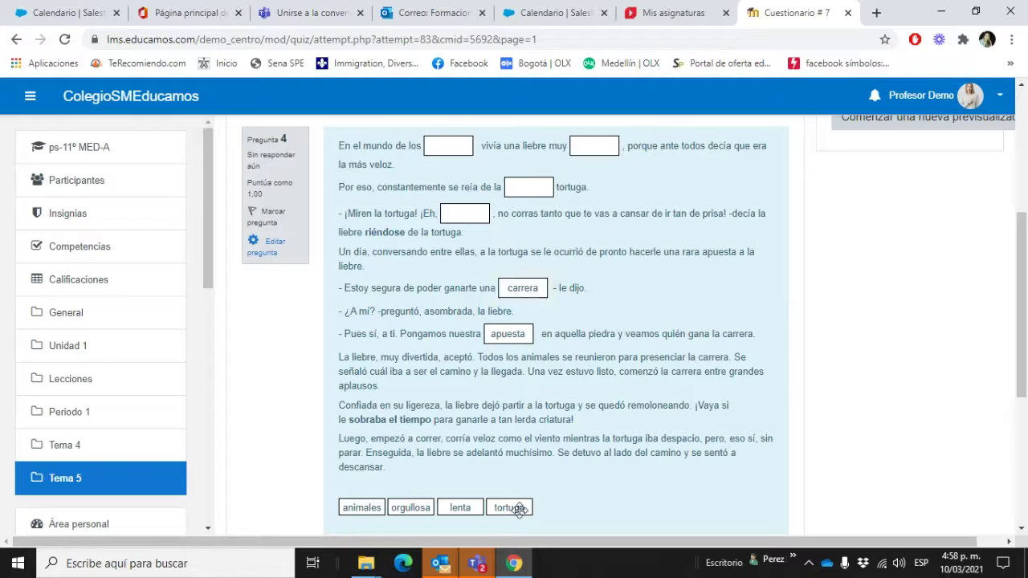
drag(518, 511, 462, 221)
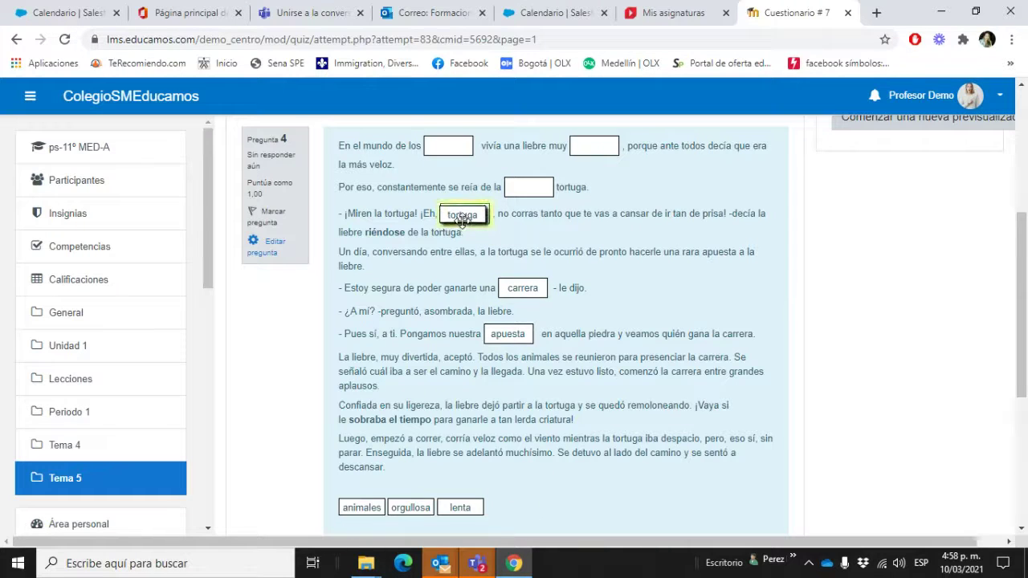
drag(460, 508, 530, 189)
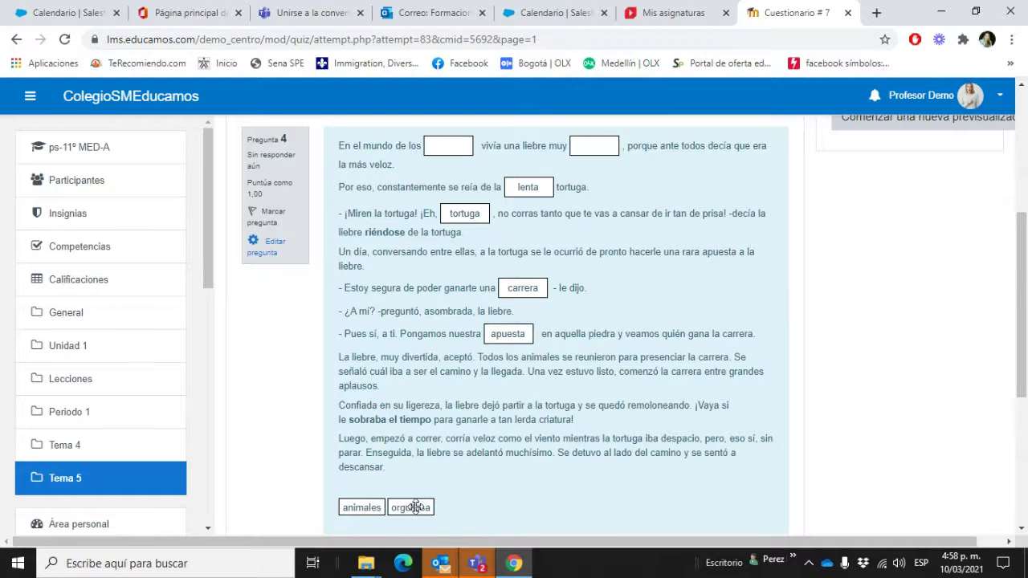
drag(415, 506, 595, 146)
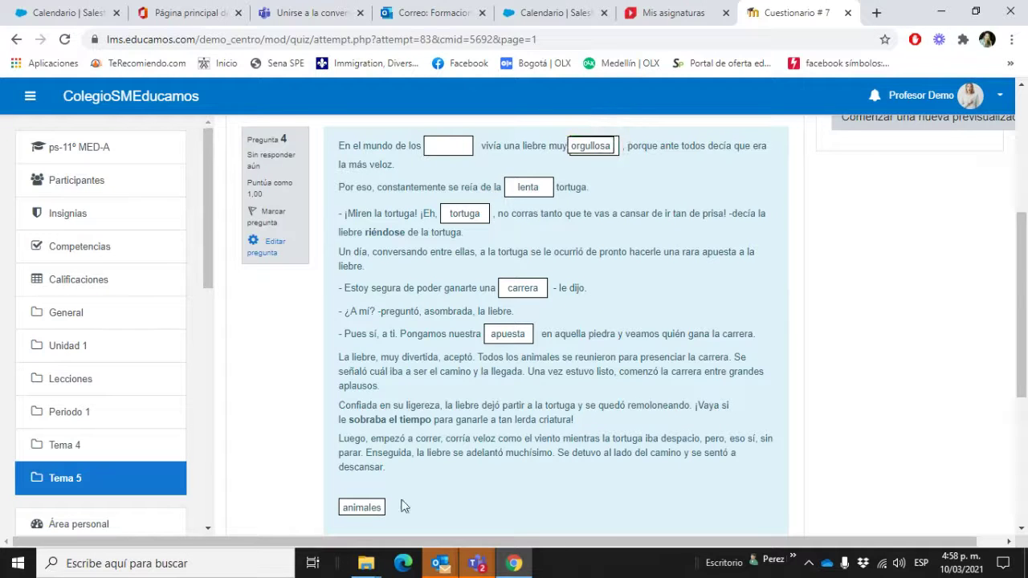
drag(353, 508, 448, 143)
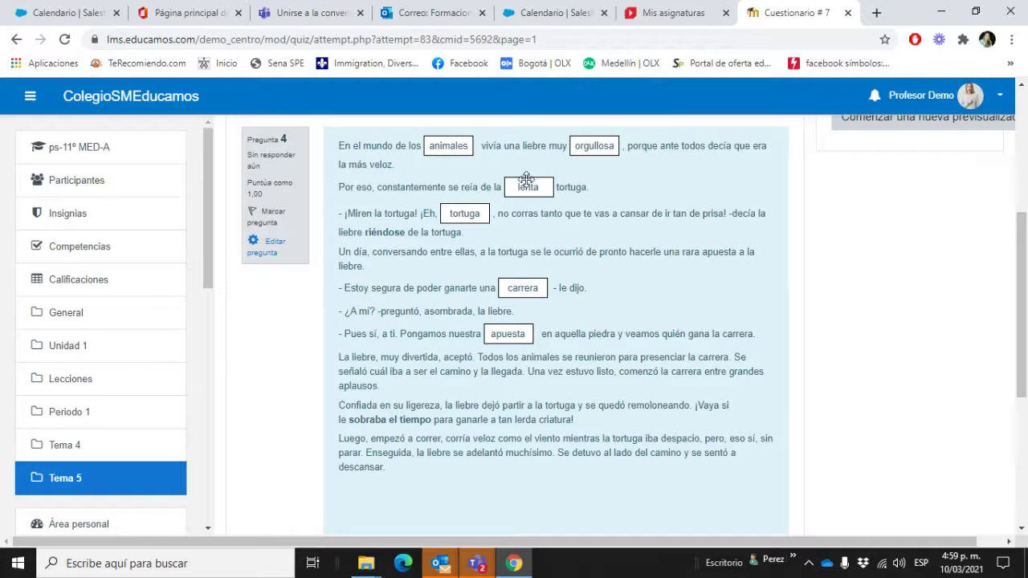
scroll(598, 241, down, 3)
Step: Advance to question 7 and match Ecuador–Bogotá, Perú–Quito, Colombia–Lima
click(760, 363)
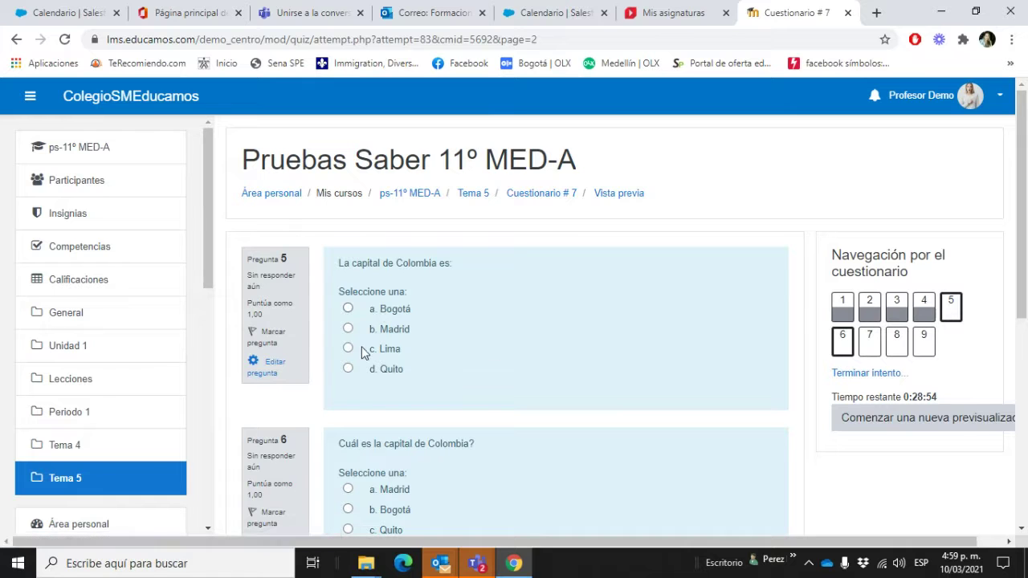
scroll(373, 375, down, 2)
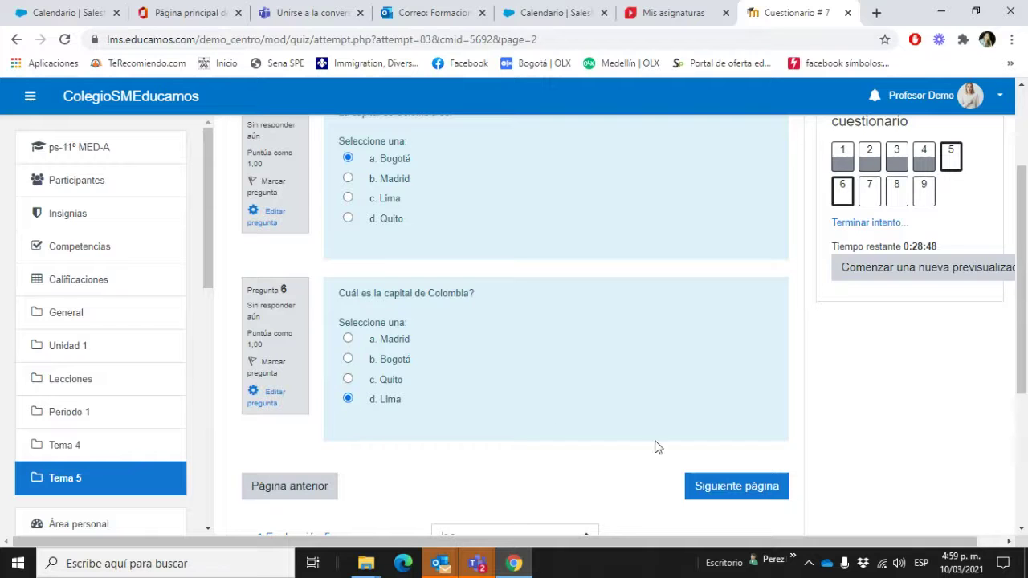
click(772, 489)
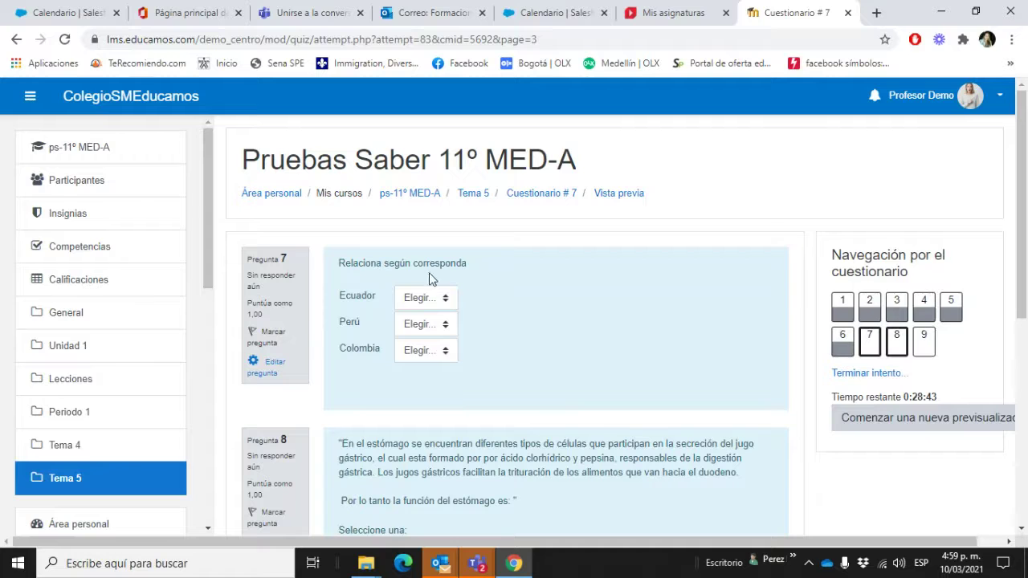
click(438, 297)
click(438, 343)
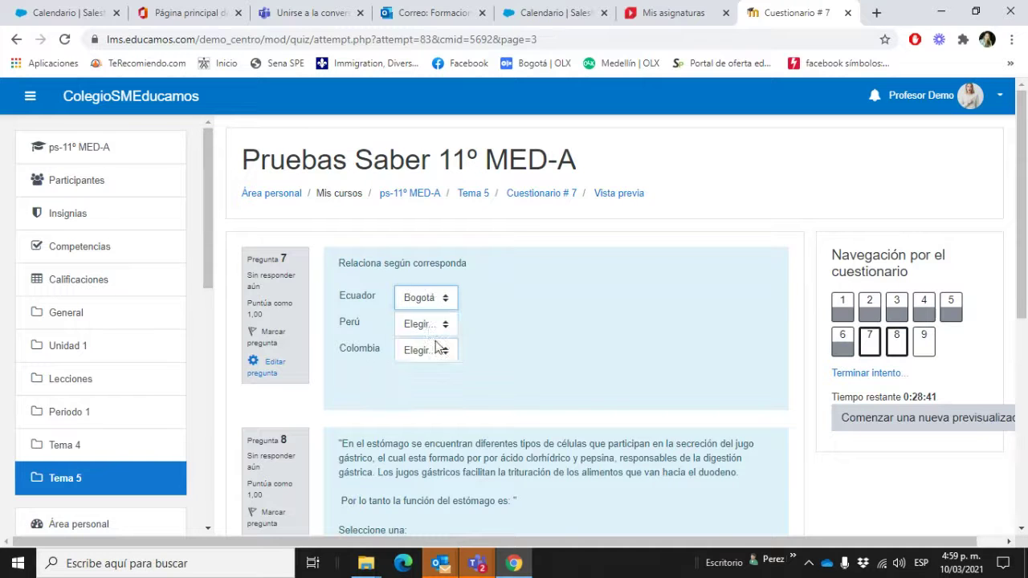
click(426, 324)
click(423, 354)
click(423, 354)
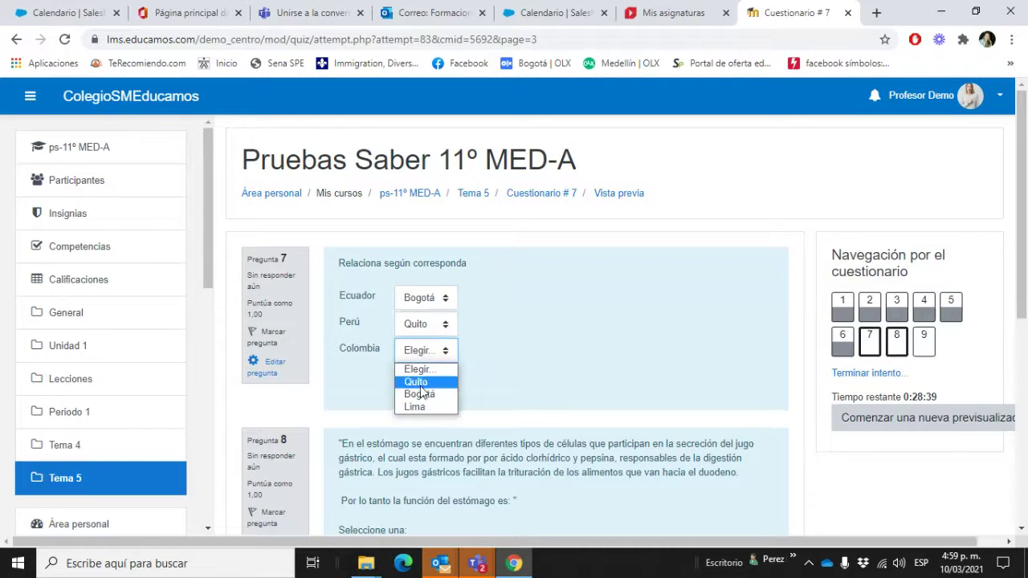
click(418, 406)
scroll(479, 392, down, 3)
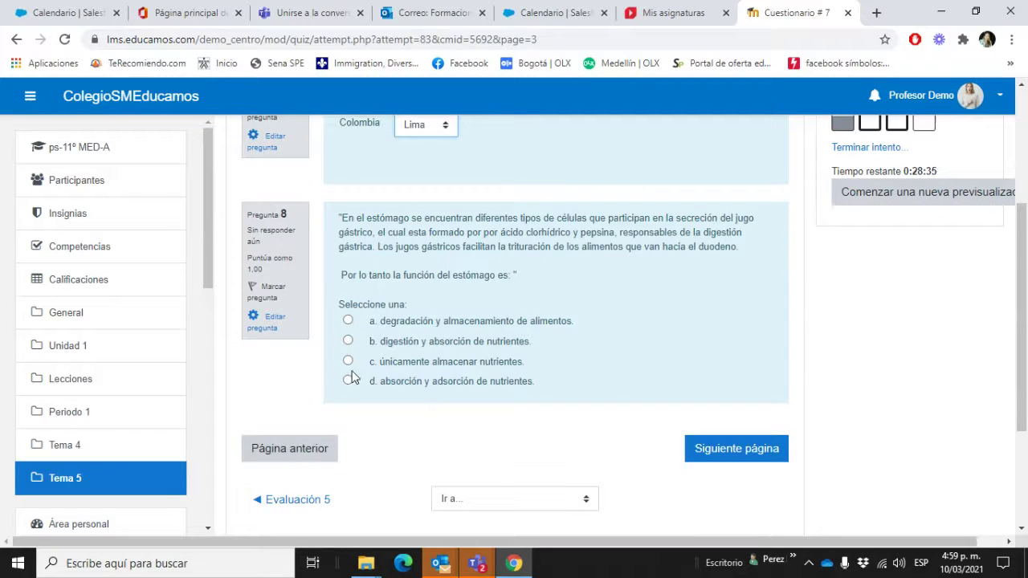
Step: Answer question 8 with option a and question 9 with option c, Gabriel García M
click(348, 321)
click(723, 458)
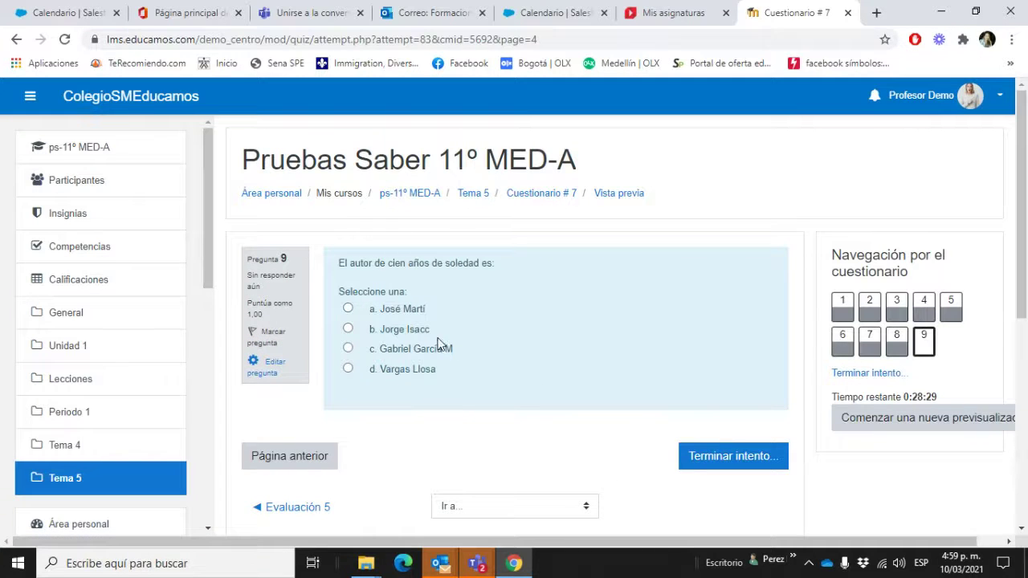
click(348, 350)
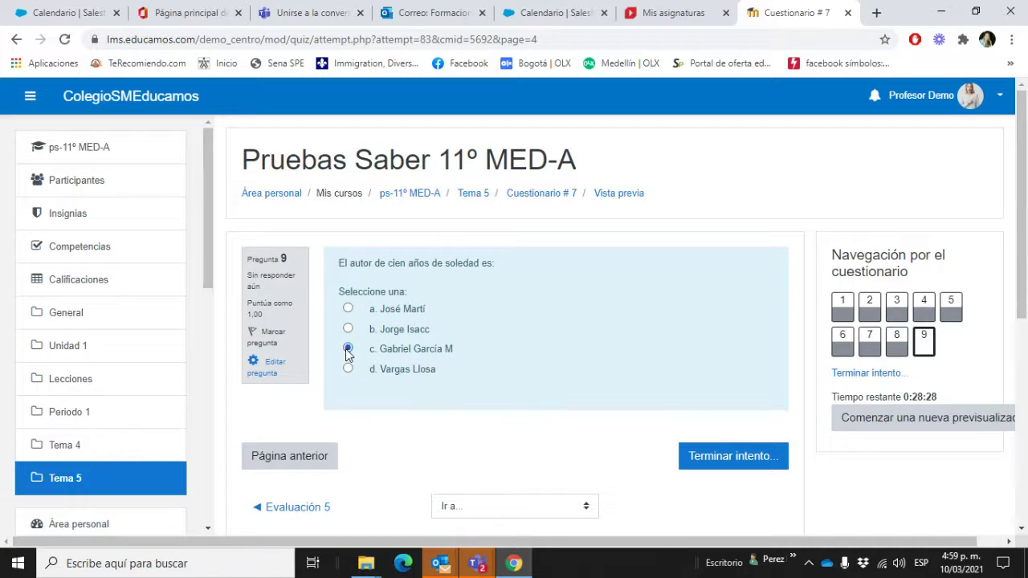
Step: Finish the attempt with 'Enviar todo y terminar' and confirm the submission
click(707, 460)
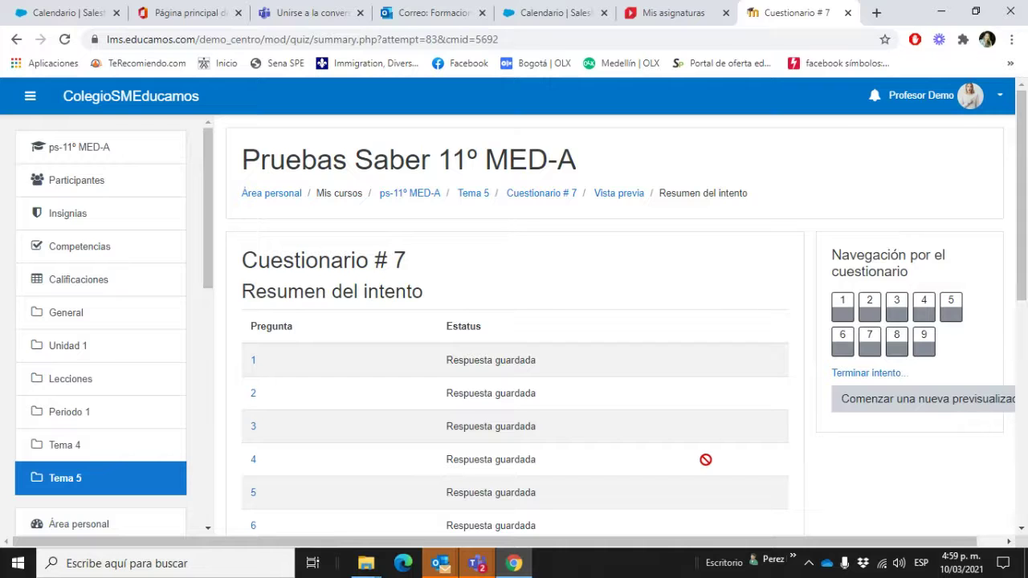
scroll(694, 370, down, 3)
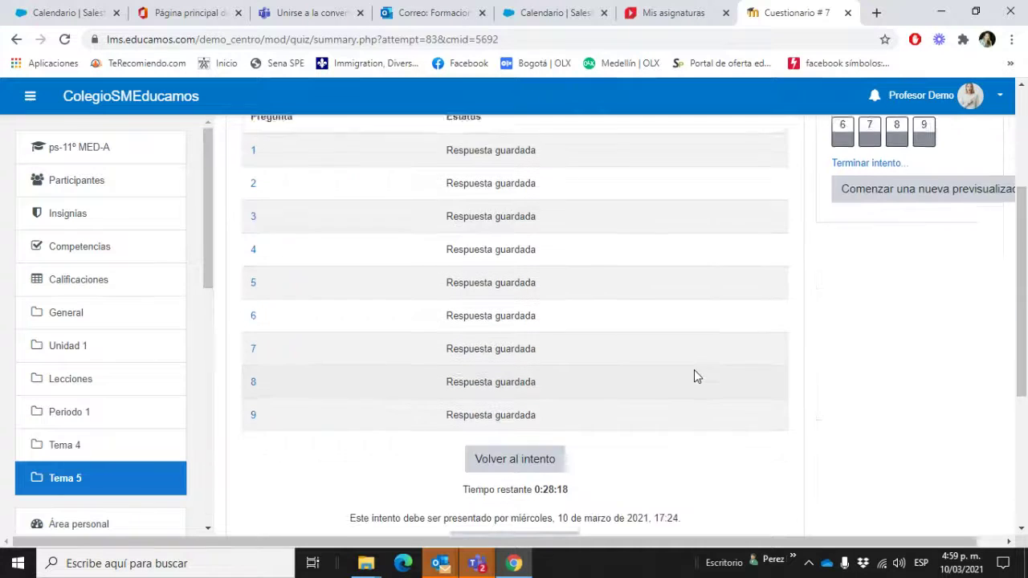
scroll(694, 370, down, 2)
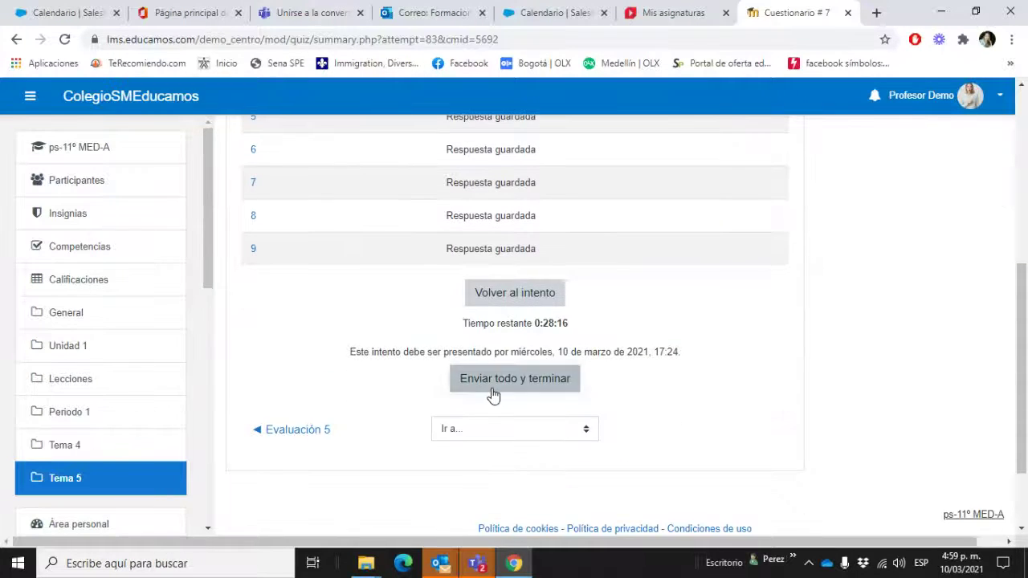
click(492, 391)
click(505, 429)
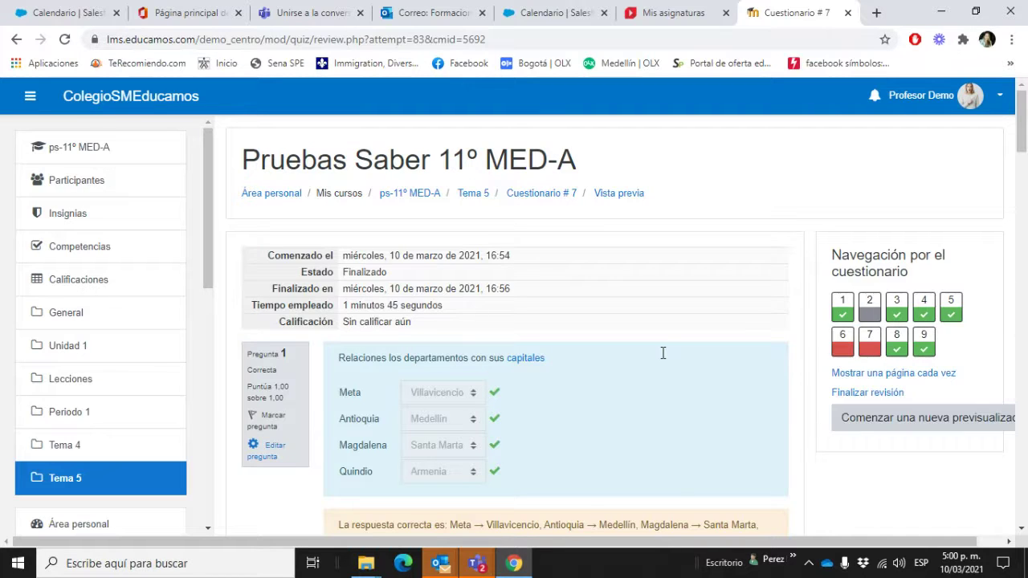
Step: Return to Tema 5 via the breadcrumbs, open Cuestionario # 7's Editar menu, dismiss reminders
click(550, 196)
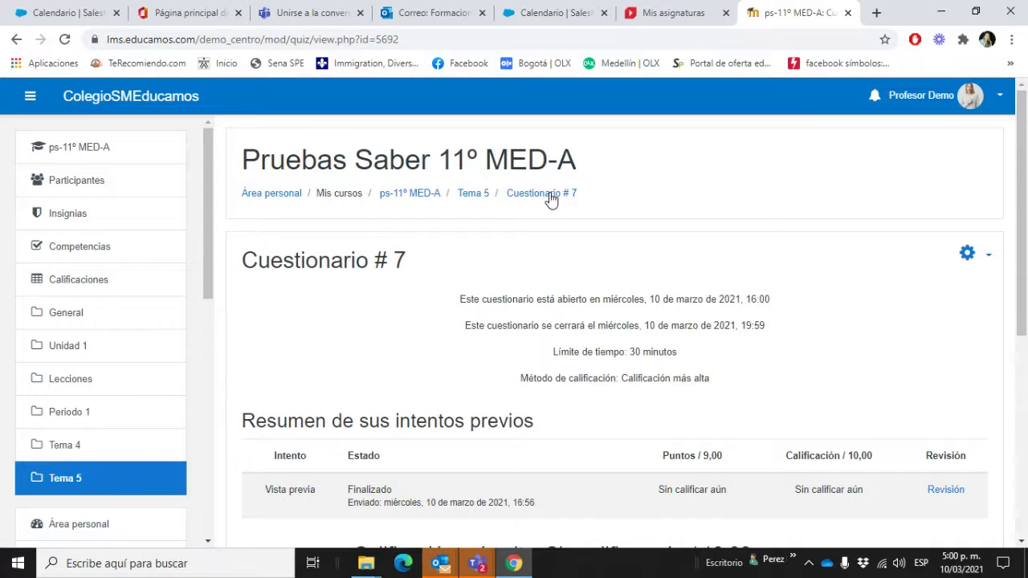
click(482, 196)
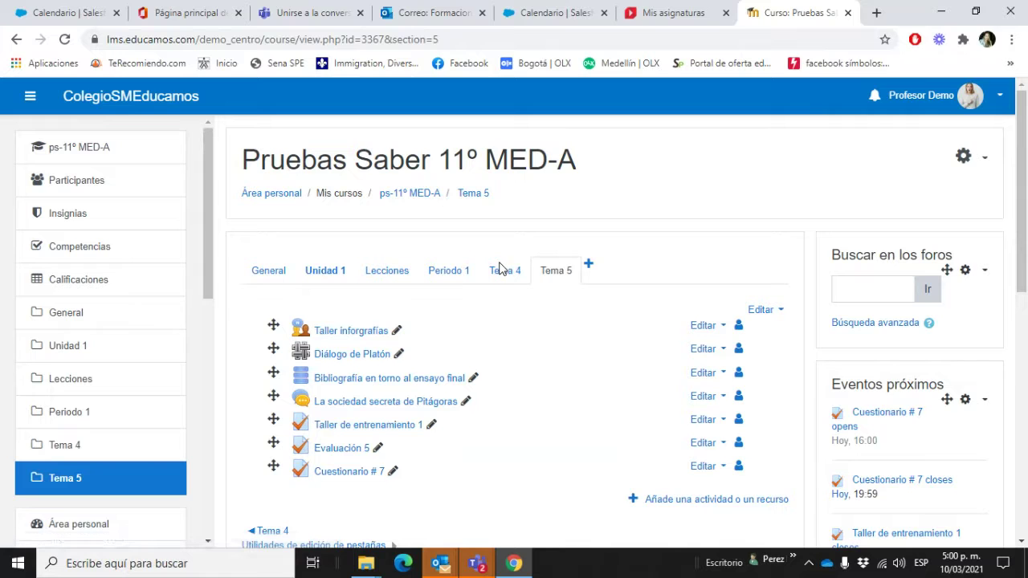
scroll(537, 325, down, 1)
click(712, 392)
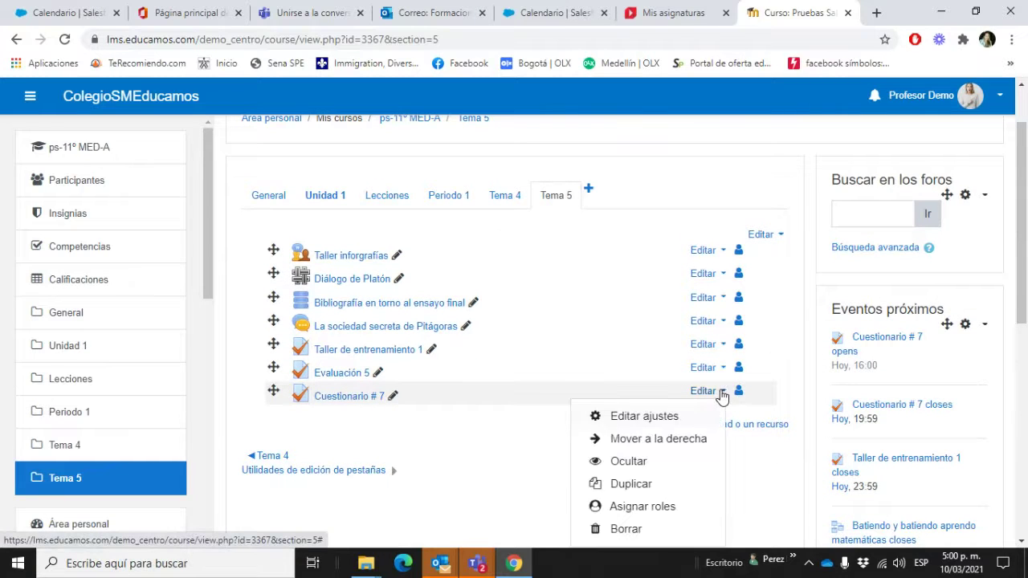
scroll(695, 412, down, 3)
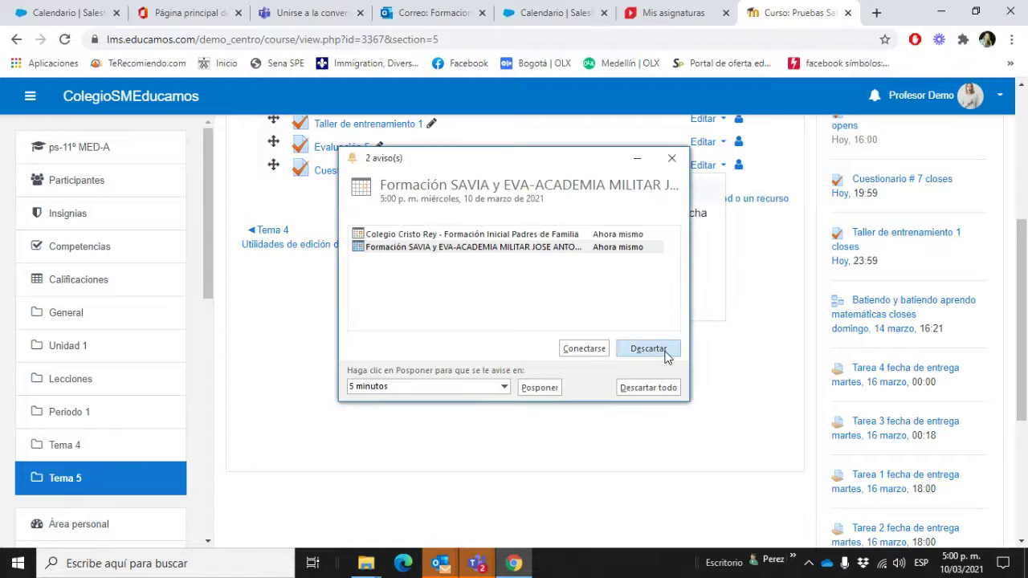
click(666, 352)
click(665, 352)
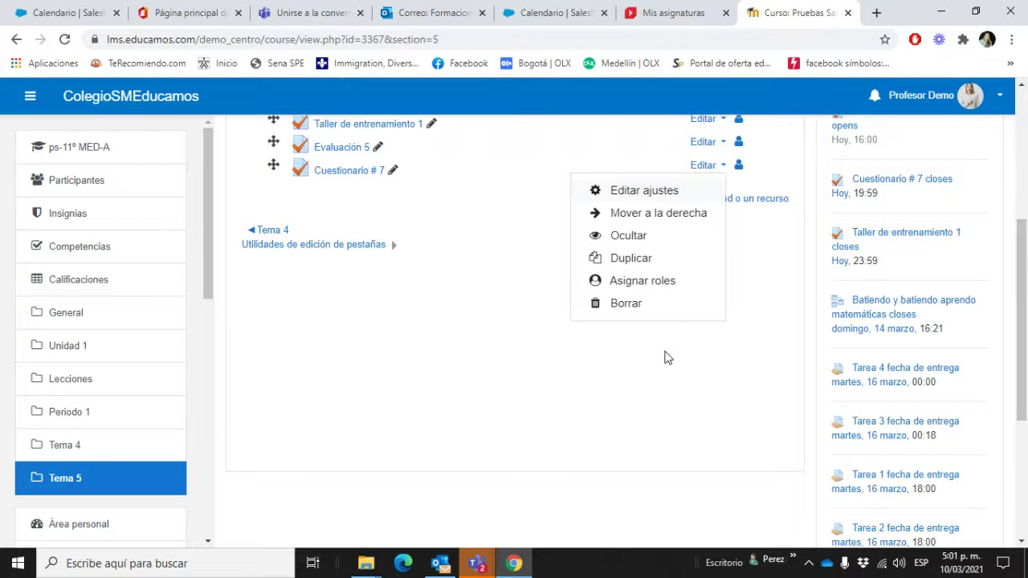
Step: Open the Participantes list, review its 2 participants, and open the gear menu
click(80, 189)
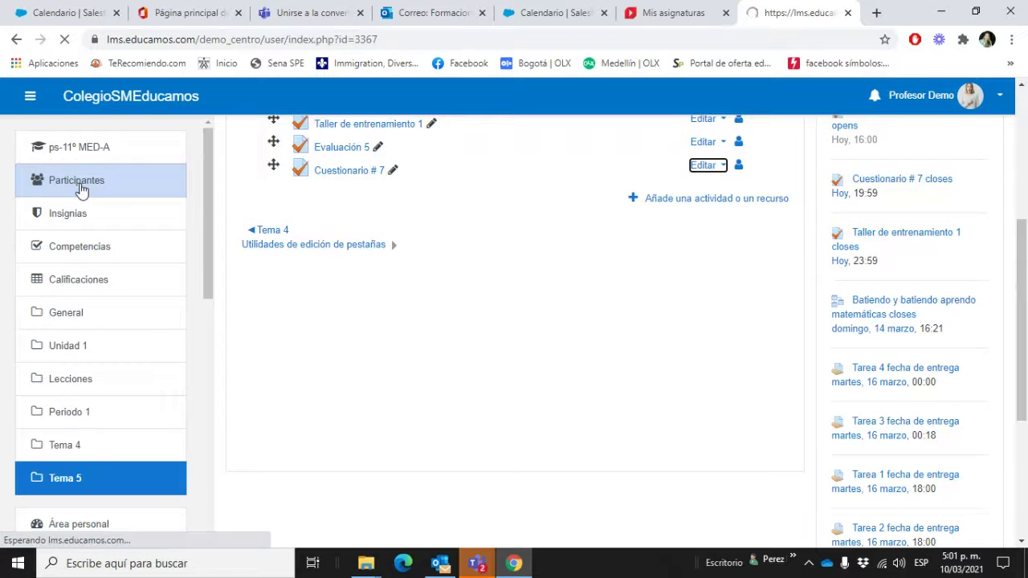
scroll(543, 324, down, 2)
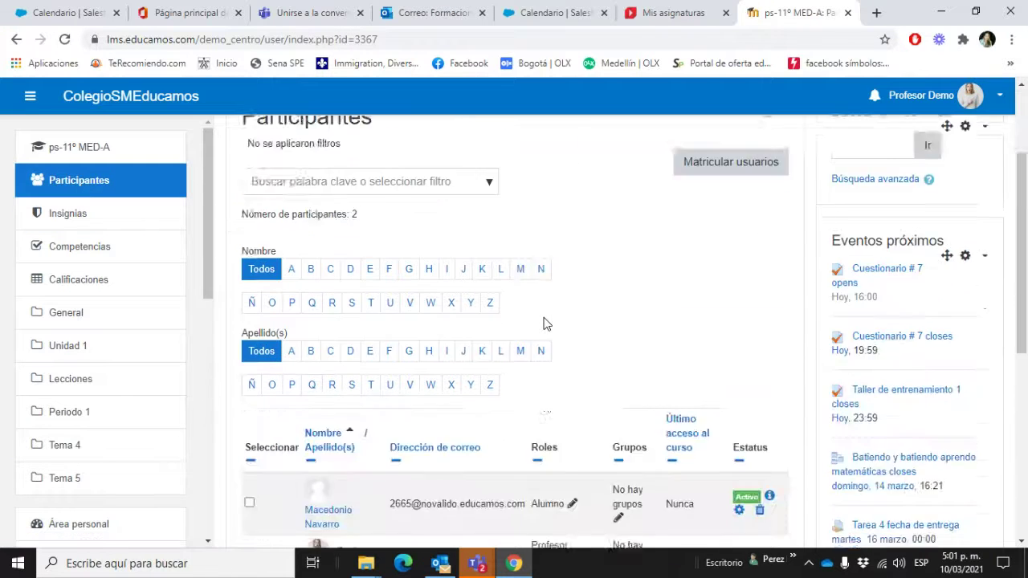
scroll(544, 323, down, 1)
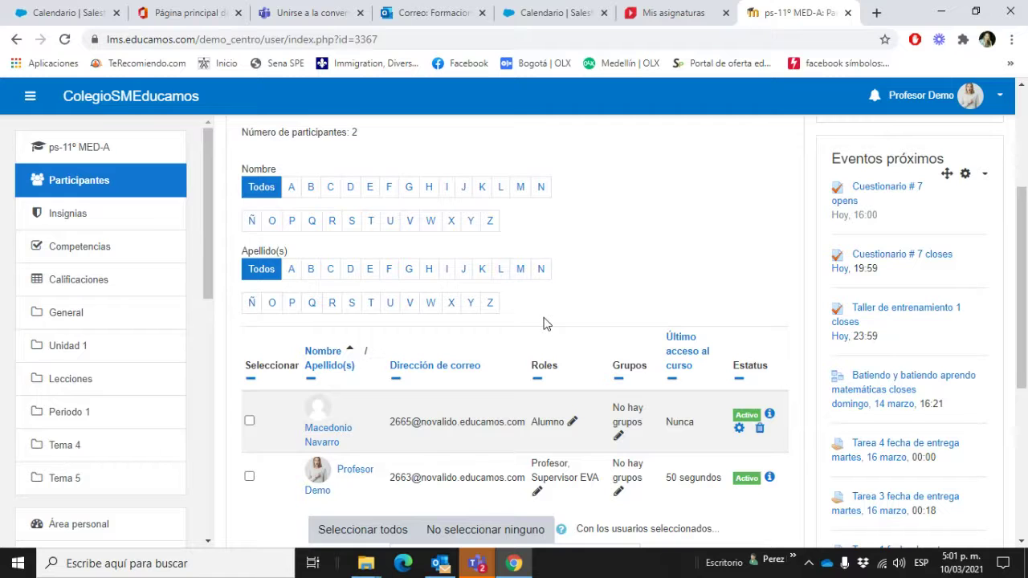
scroll(543, 324, down, 1)
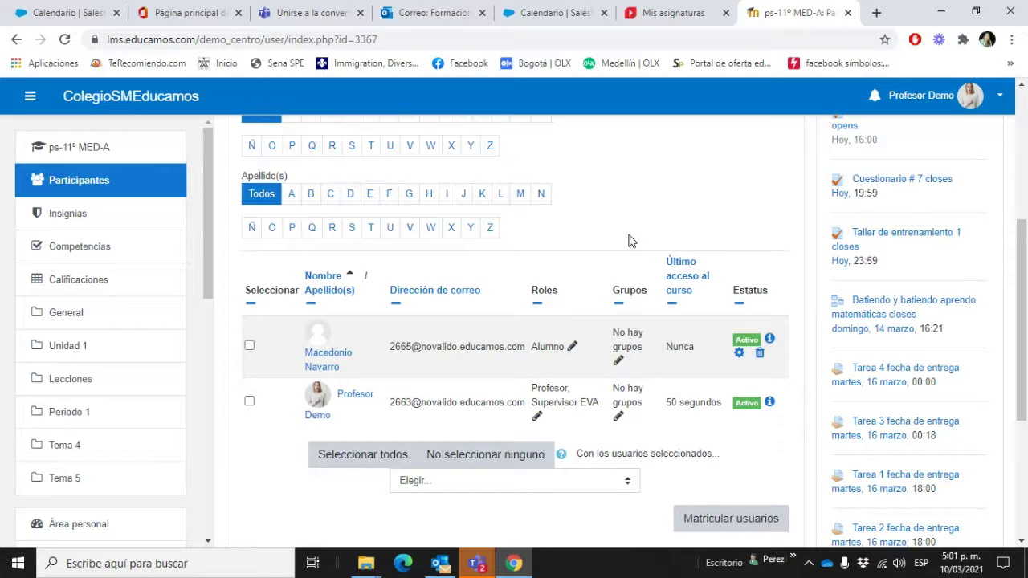
scroll(631, 241, up, 4)
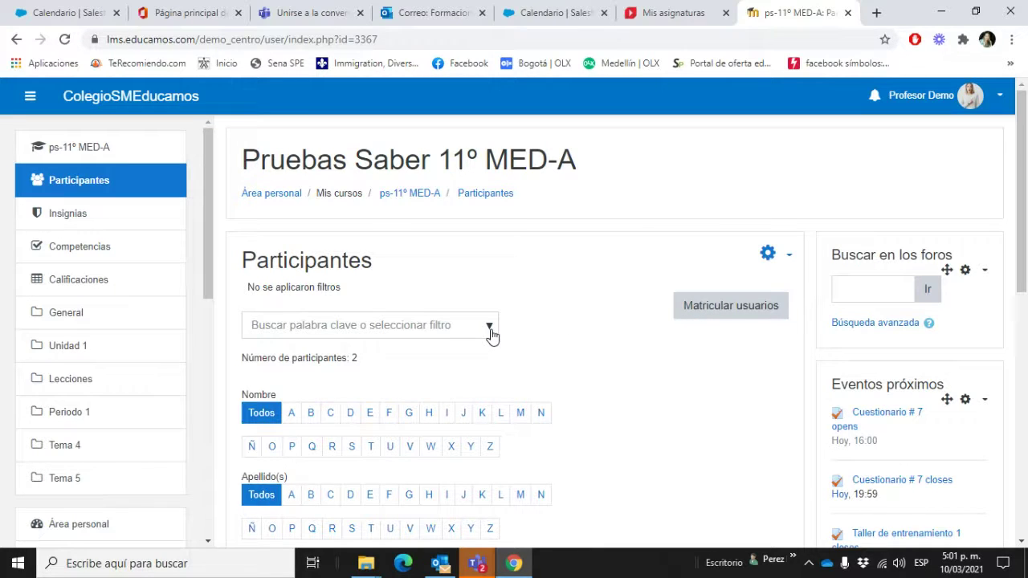
click(783, 261)
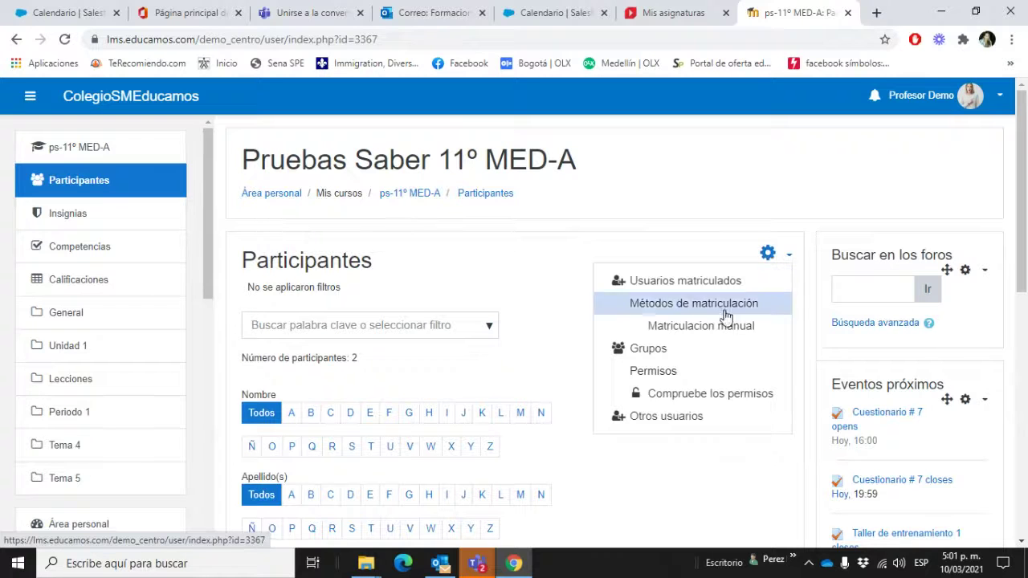
Step: Go to the course Grupos page and start creating a new group
click(642, 349)
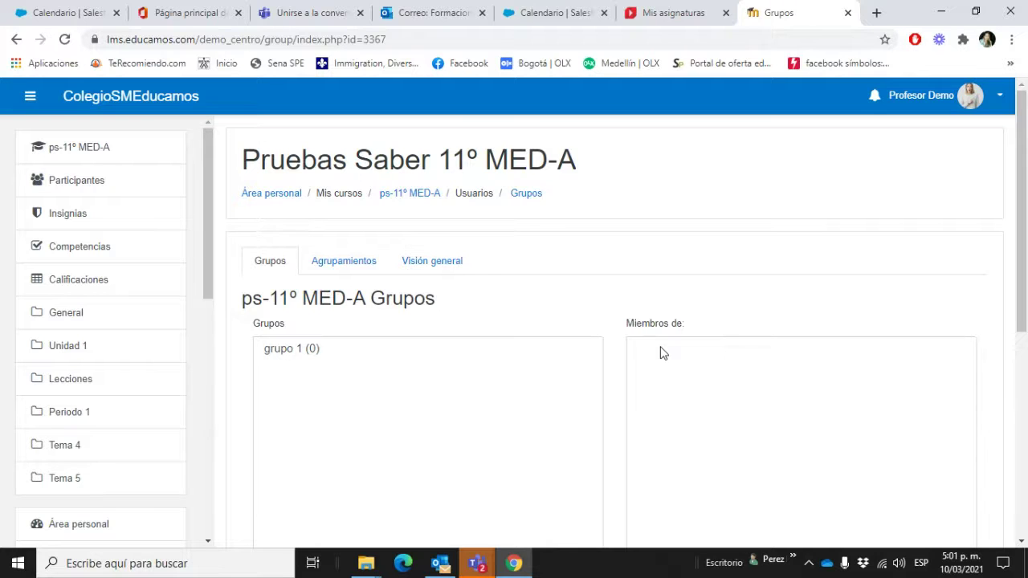
scroll(663, 353, down, 2)
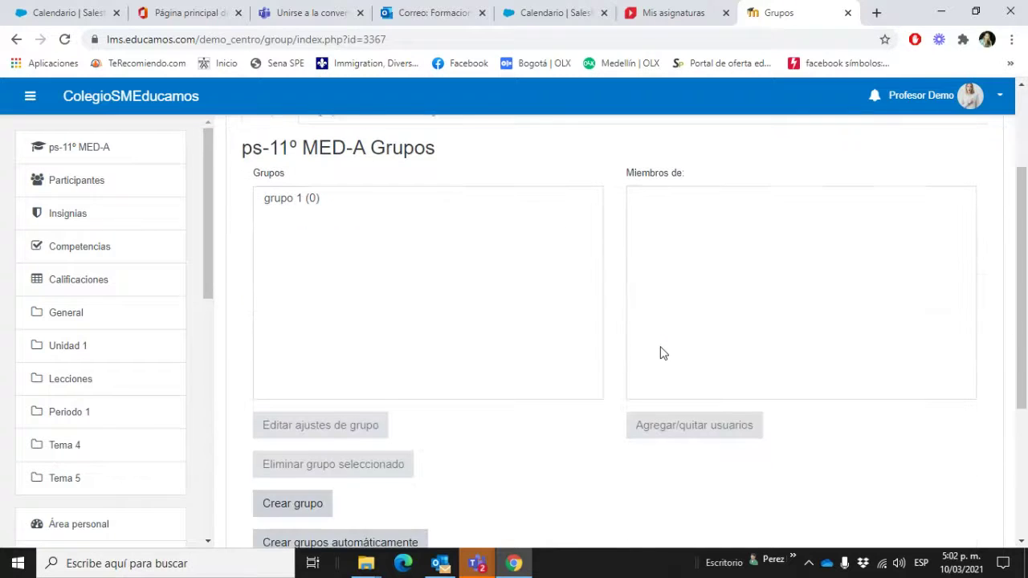
scroll(662, 351, up, 2)
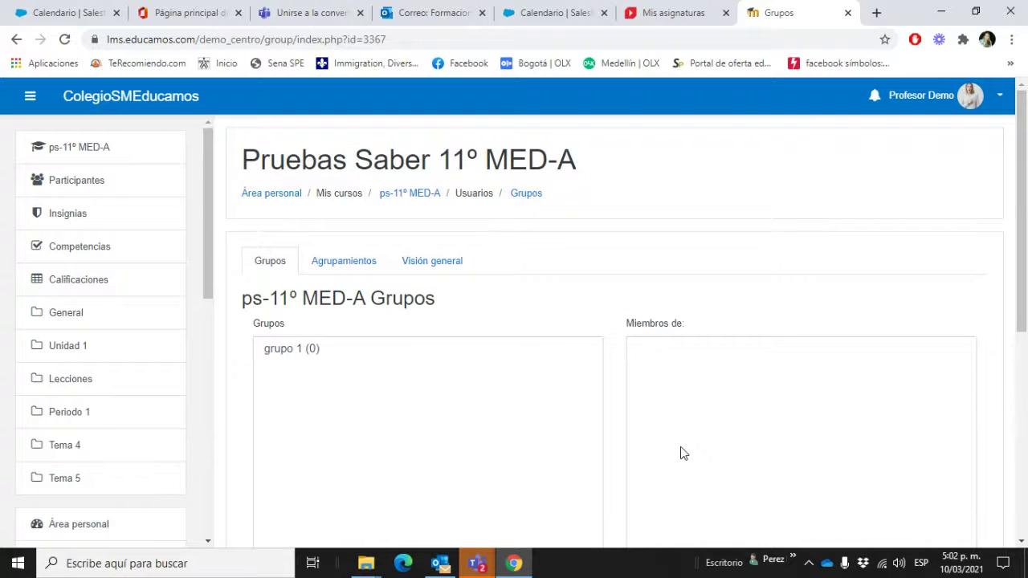
scroll(675, 450, down, 3)
click(316, 434)
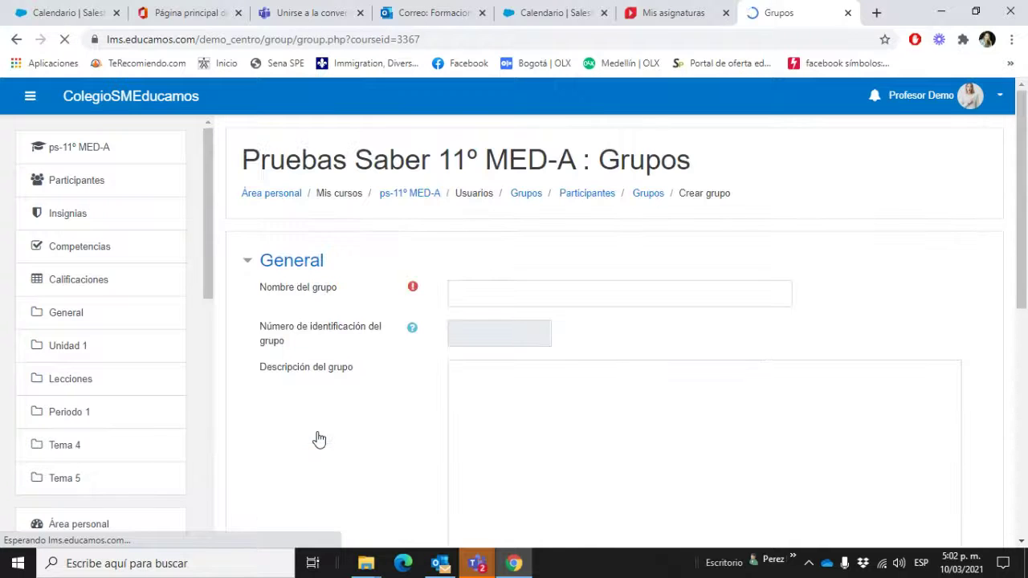
Step: Name the group 'Estudiantes pendientes por evaluaciones', replacing 'Grupo 2', and save it
click(480, 292)
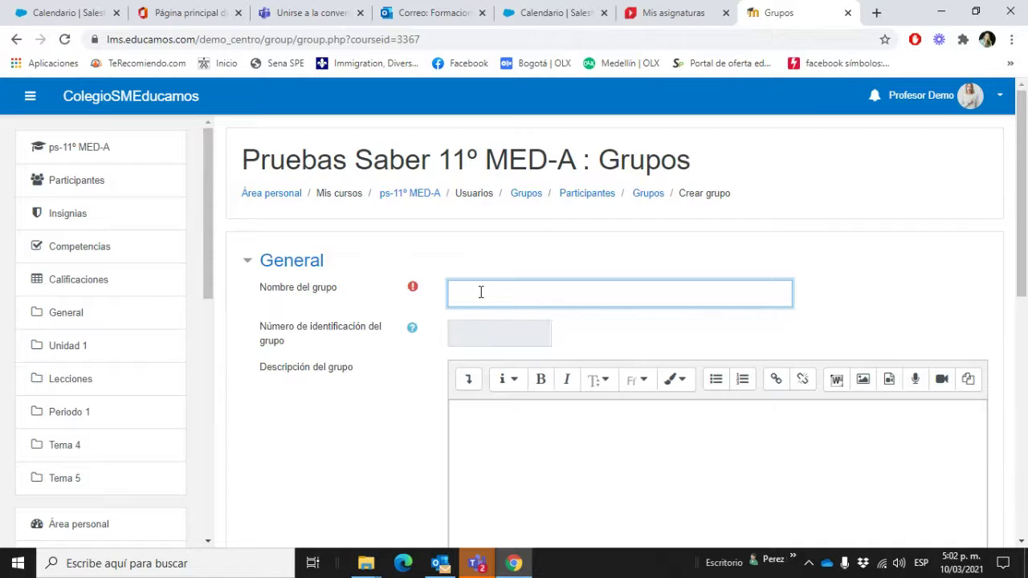
text(Grupo 2)
drag(510, 293, 428, 295)
text(Estudiantes pendientes )
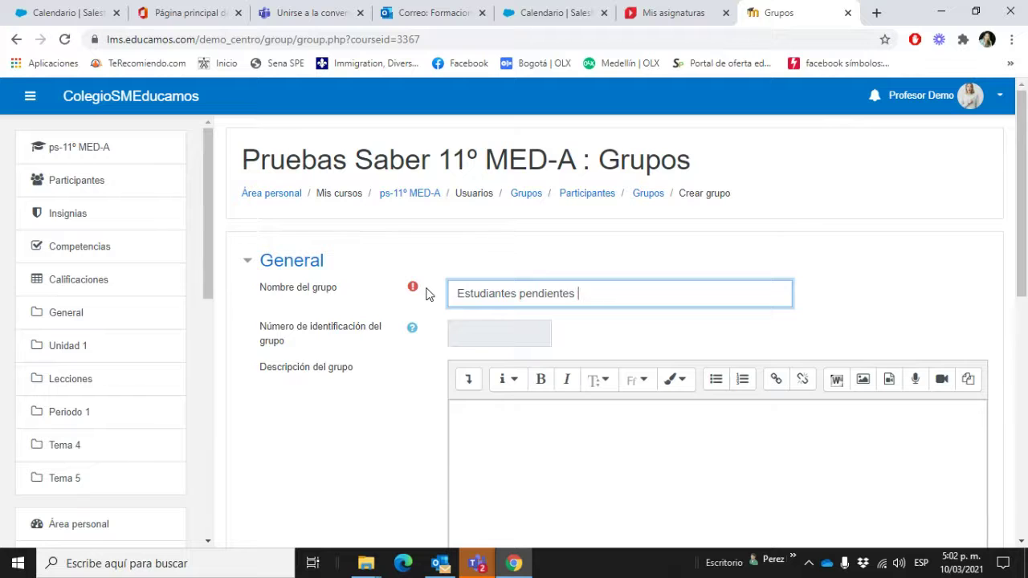
text(por evaluaciones)
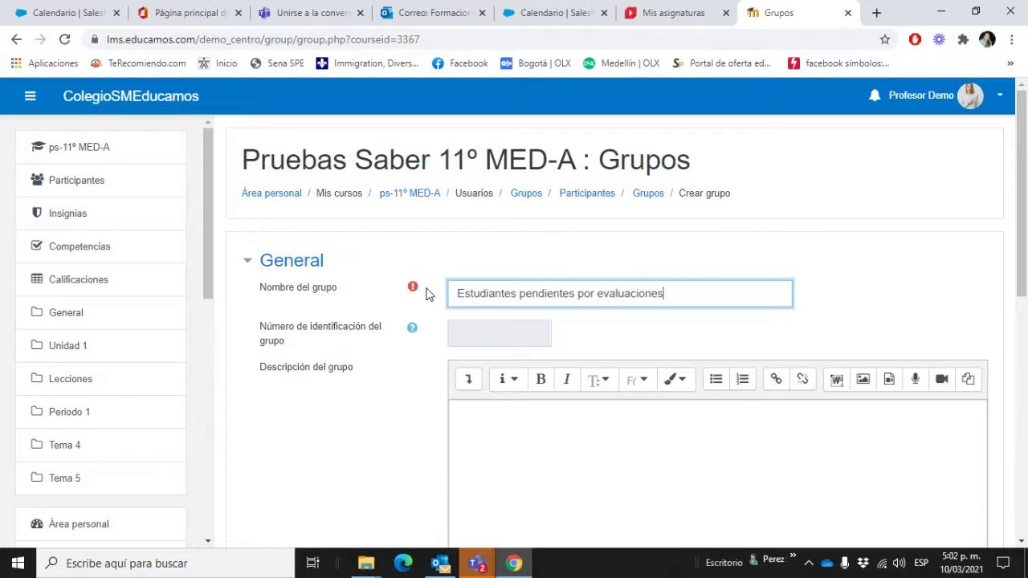
click(386, 458)
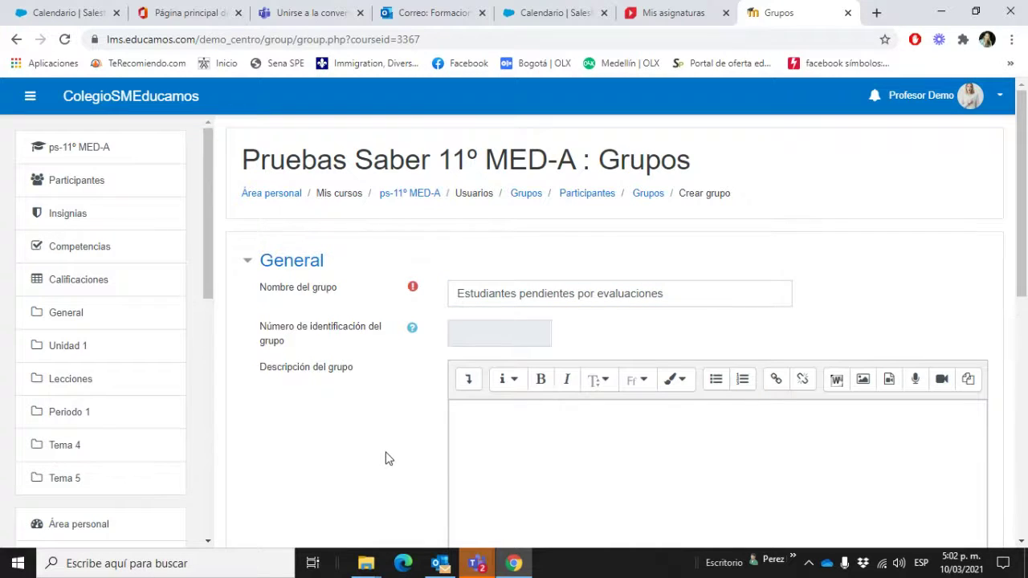
scroll(387, 458, down, 2)
scroll(387, 458, down, 4)
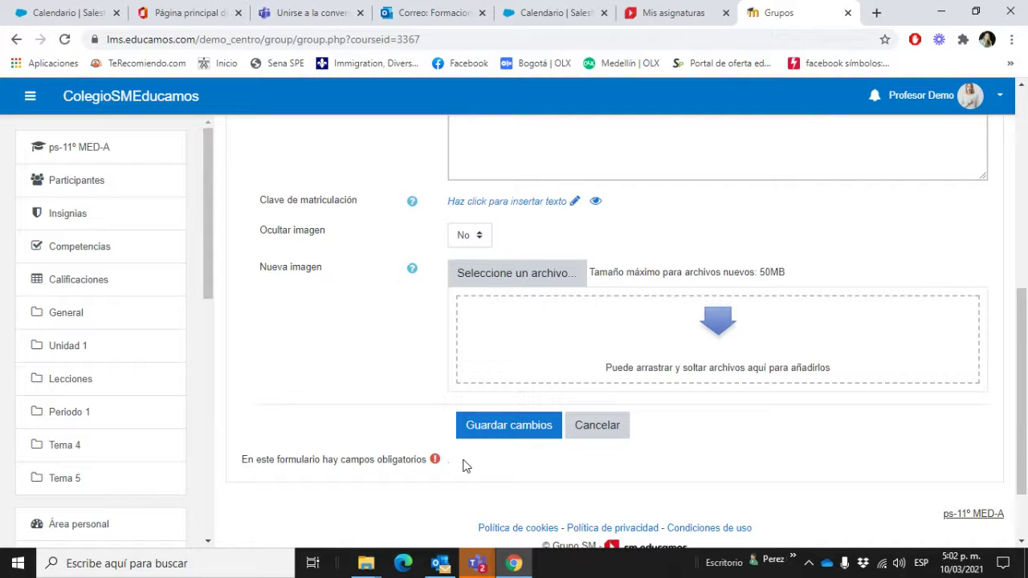
click(495, 443)
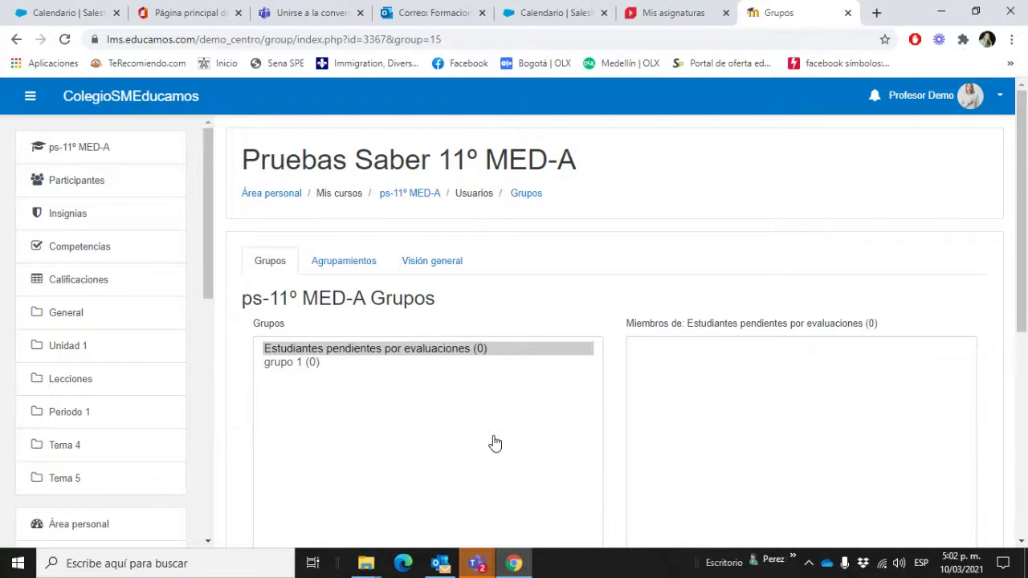
scroll(494, 443, down, 3)
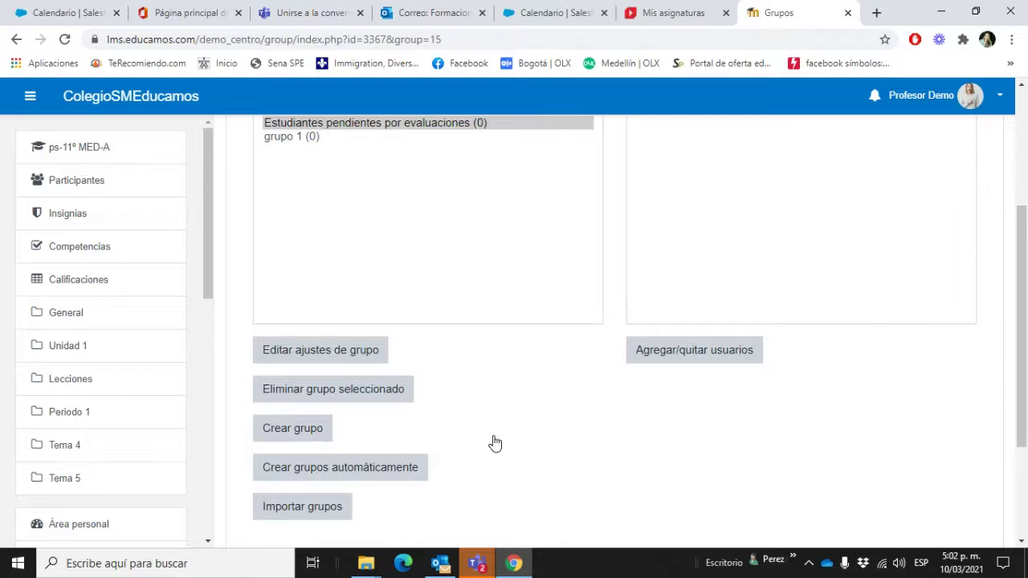
scroll(495, 443, up, 1)
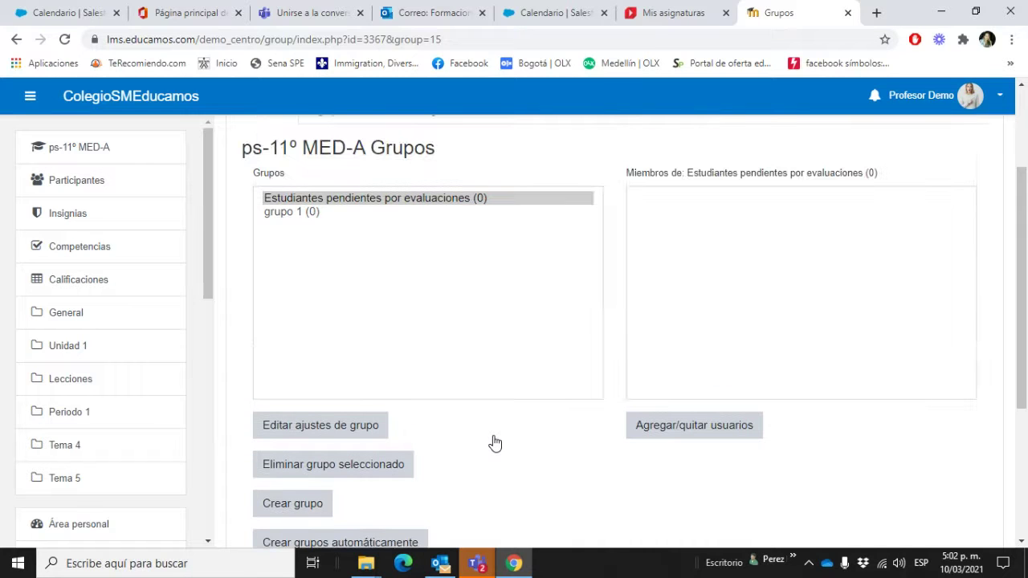
Step: Add the teacher account from Miembros potenciales to the Estudiantes pendientes por evaluaciones group
click(719, 442)
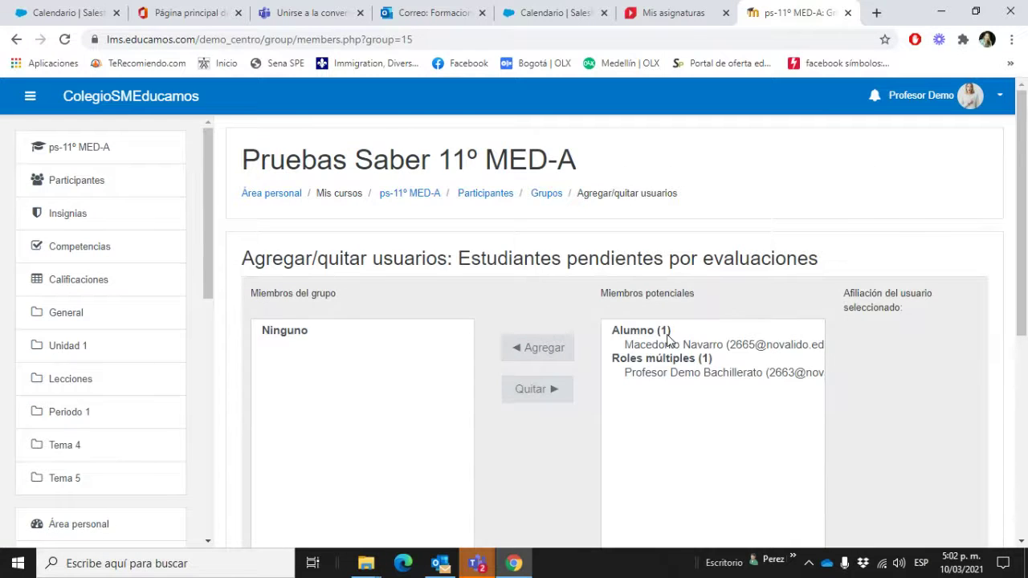
scroll(668, 342, down, 1)
click(667, 340)
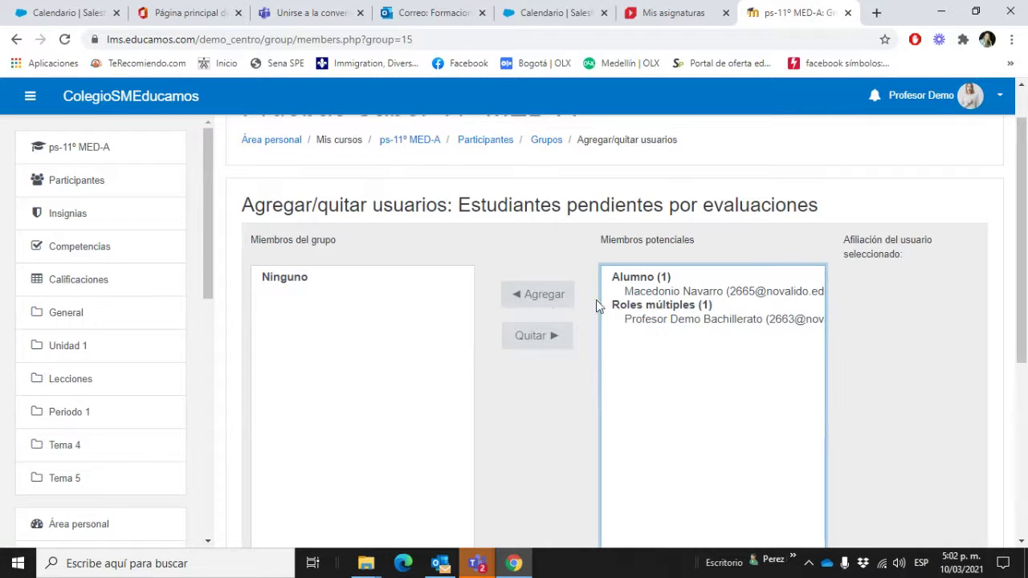
scroll(286, 287, down, 1)
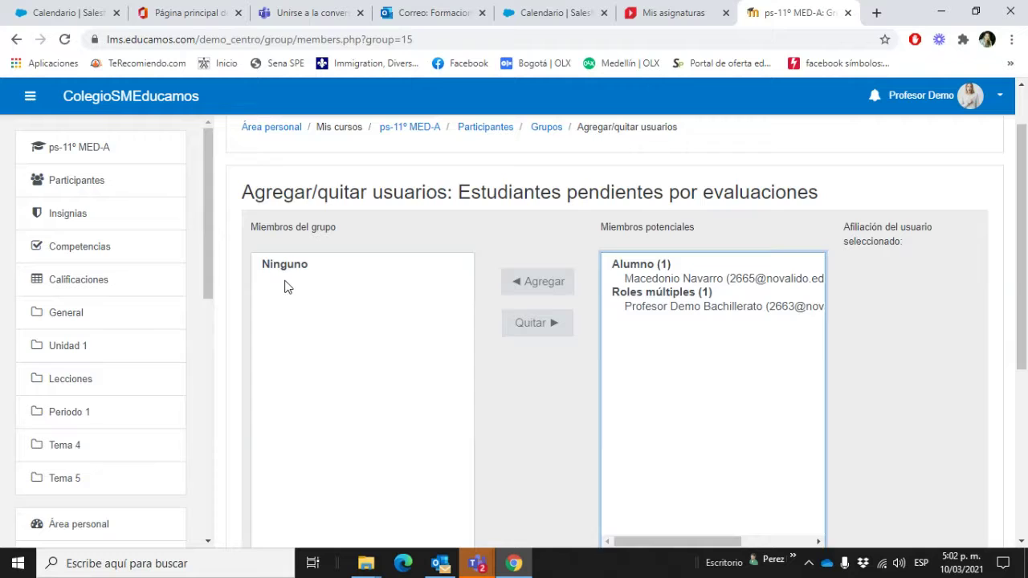
click(718, 304)
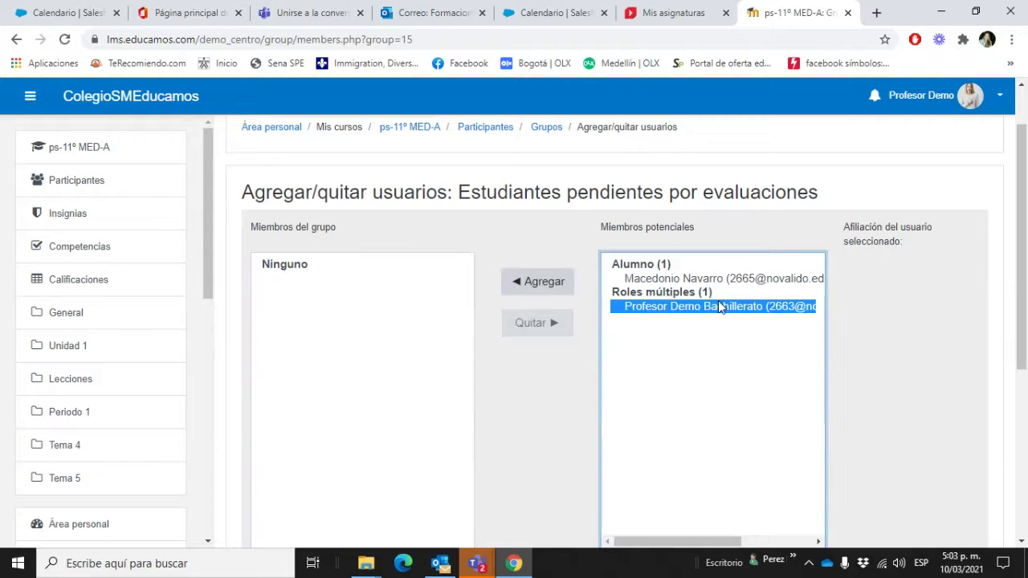
click(664, 280)
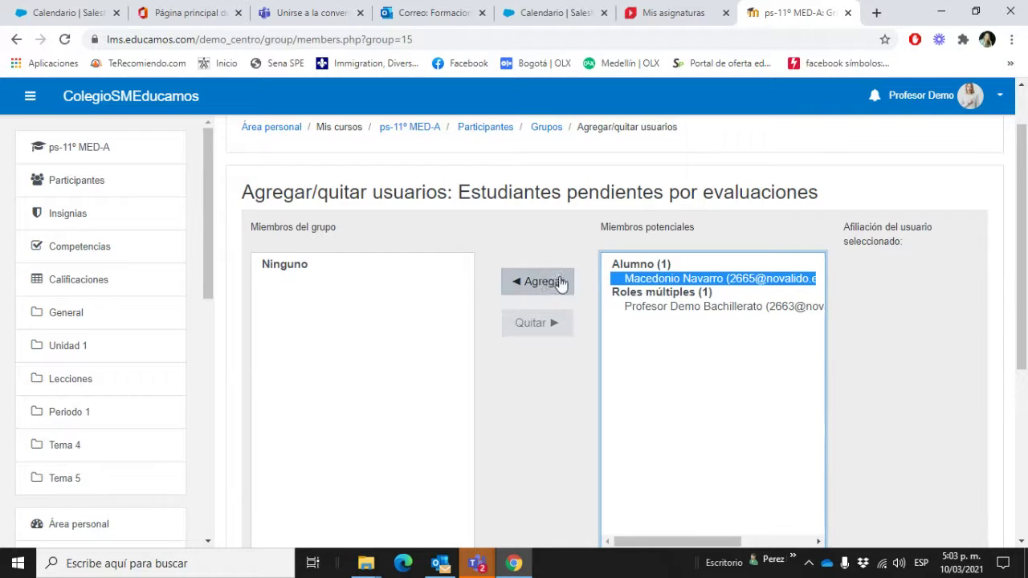
click(661, 309)
click(523, 291)
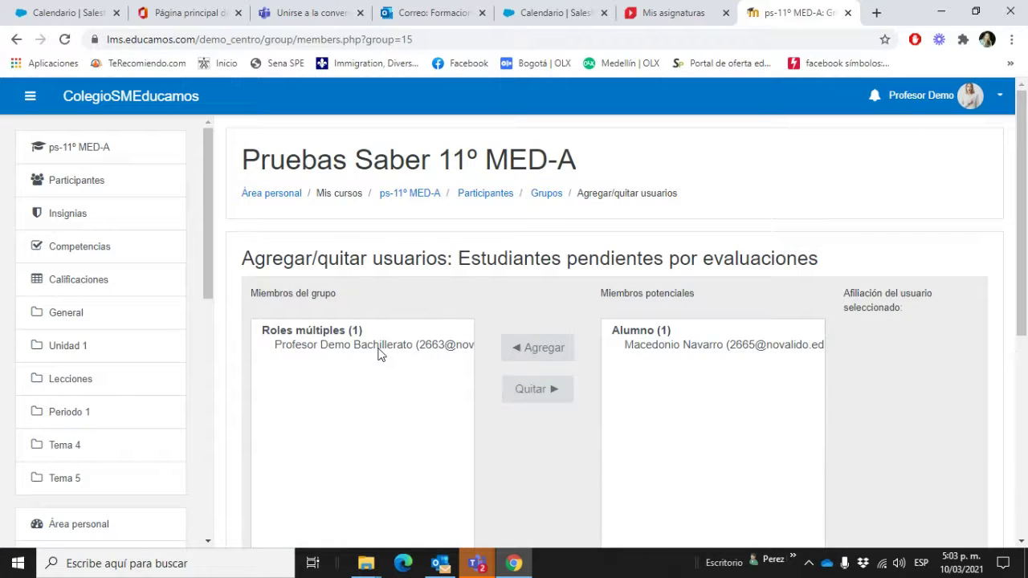
Step: Go back to the course's groups list with Regresar a los grupos
scroll(384, 360, down, 5)
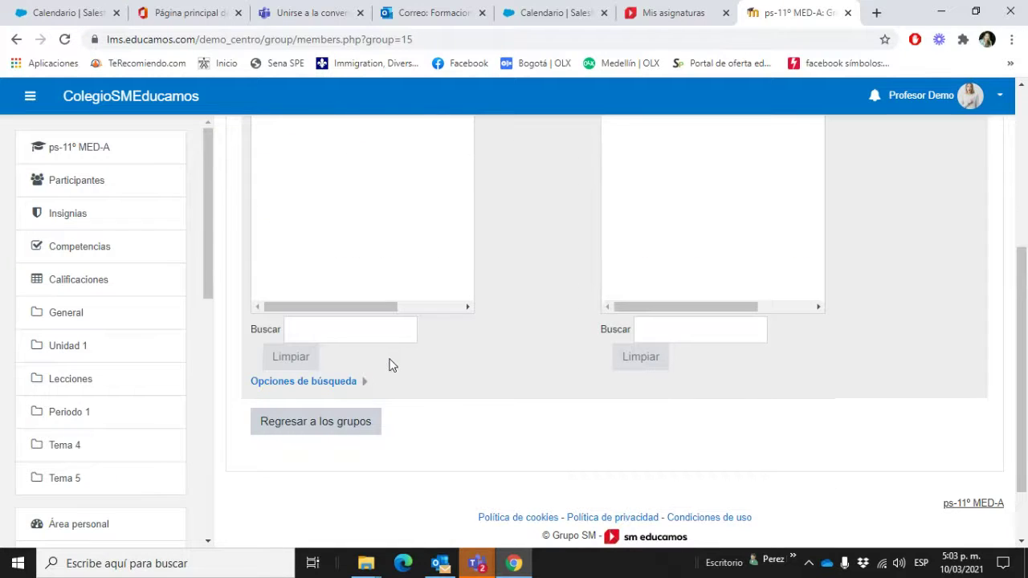
click(367, 421)
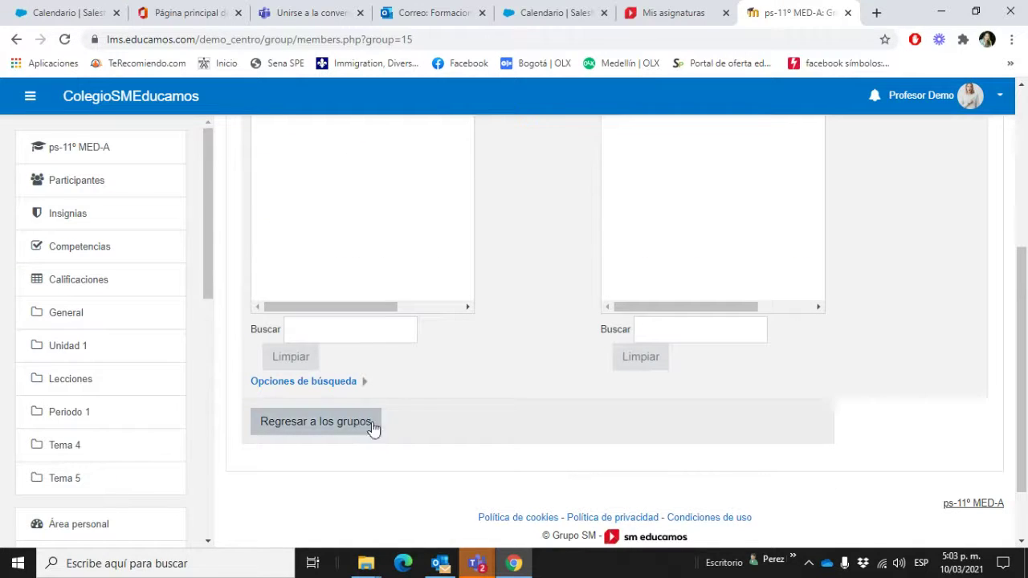
click(355, 432)
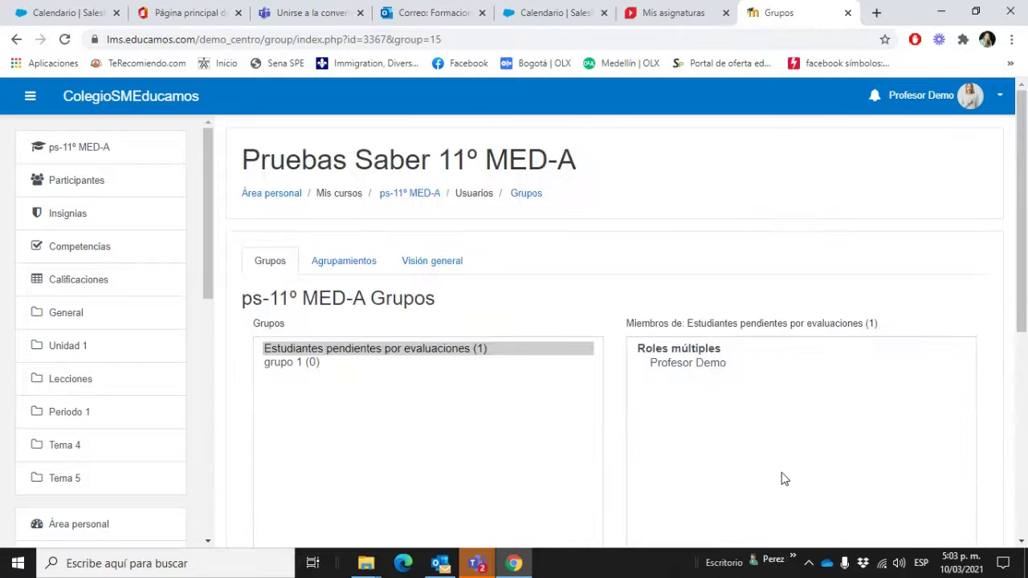
scroll(754, 402, down, 2)
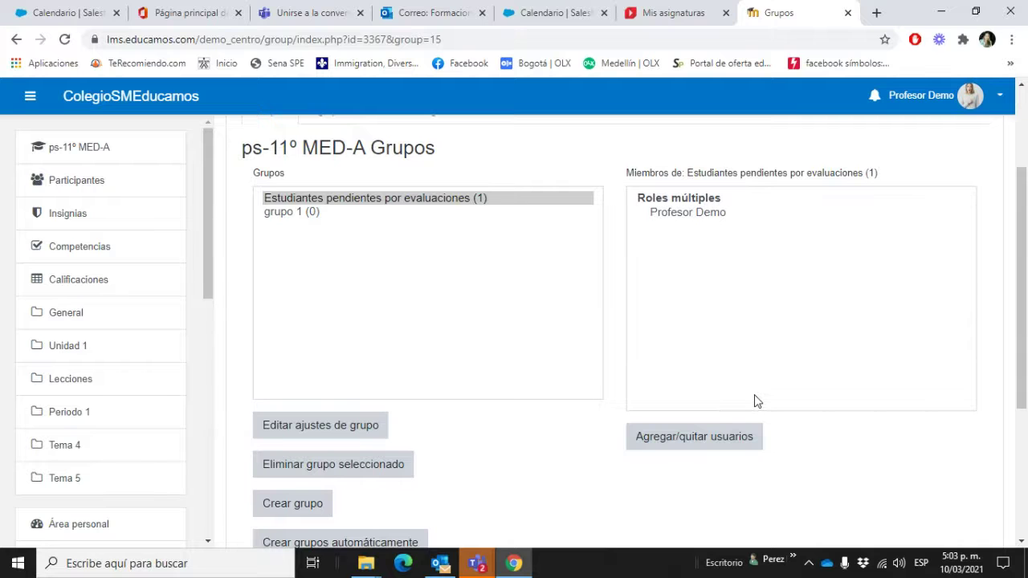
scroll(754, 402, down, 3)
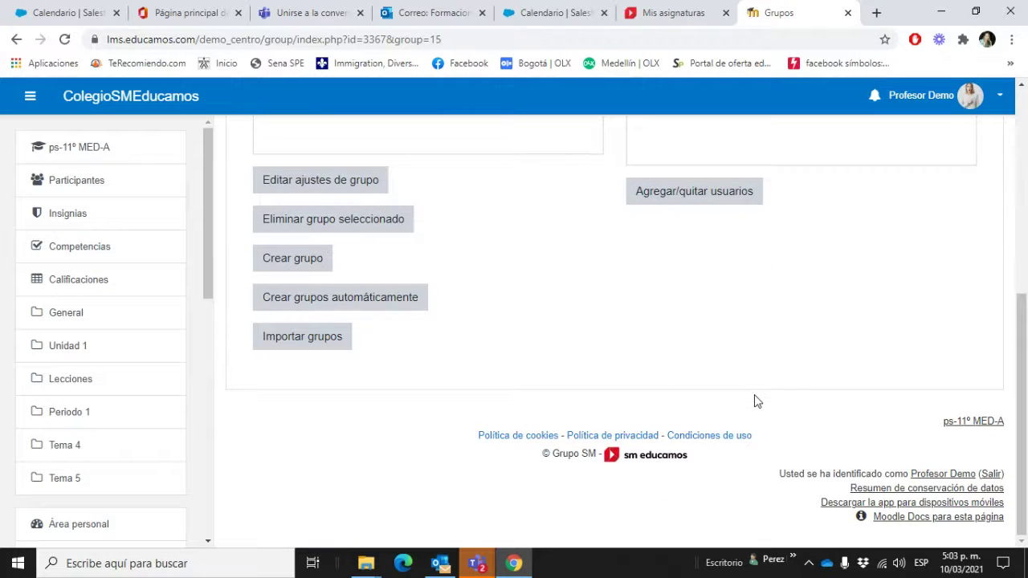
scroll(754, 401, up, 3)
scroll(754, 402, up, 2)
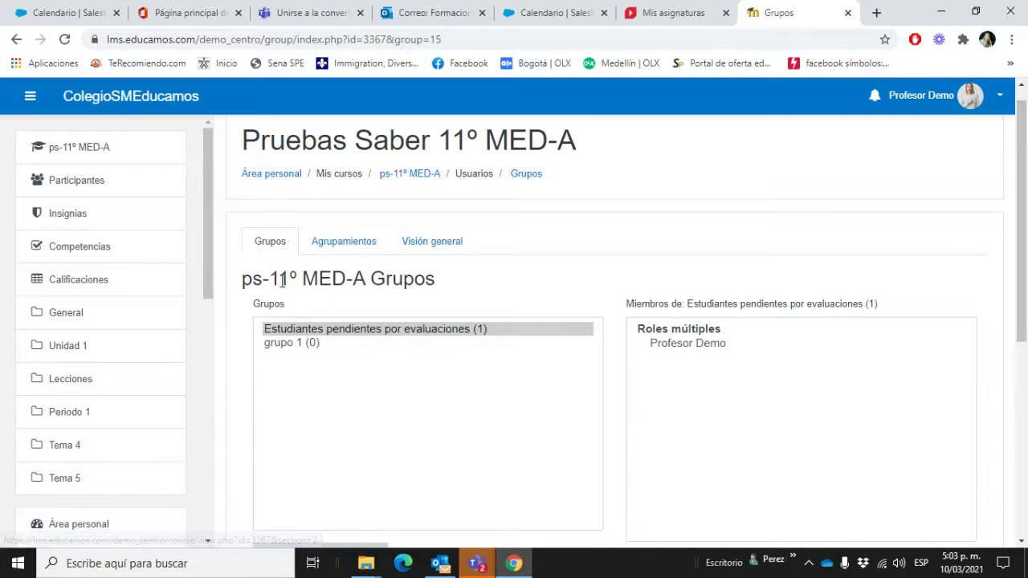
Step: Create and save a new course grouping named 'Pendientes 11A' under Agrupamientos
click(342, 243)
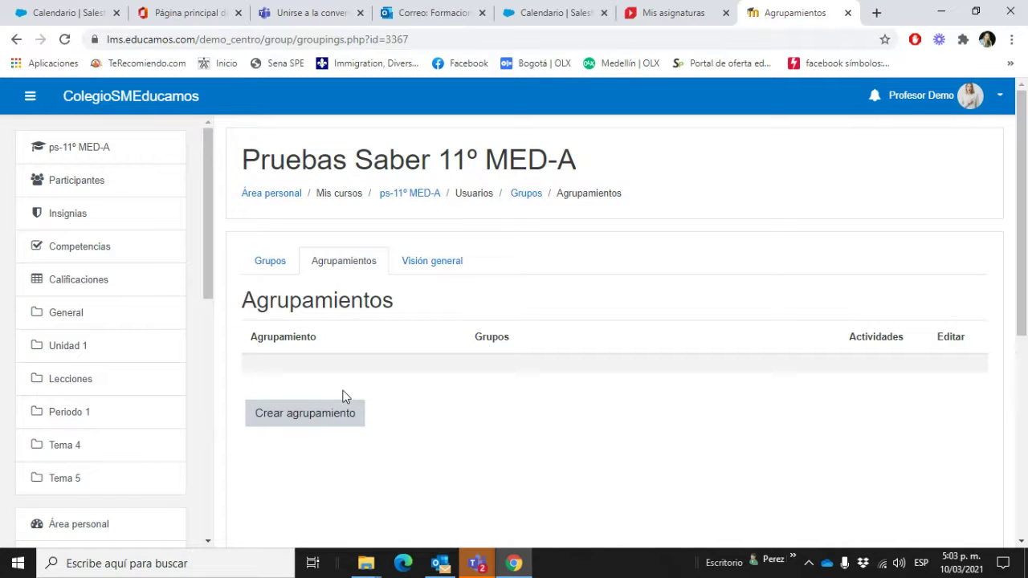
click(336, 415)
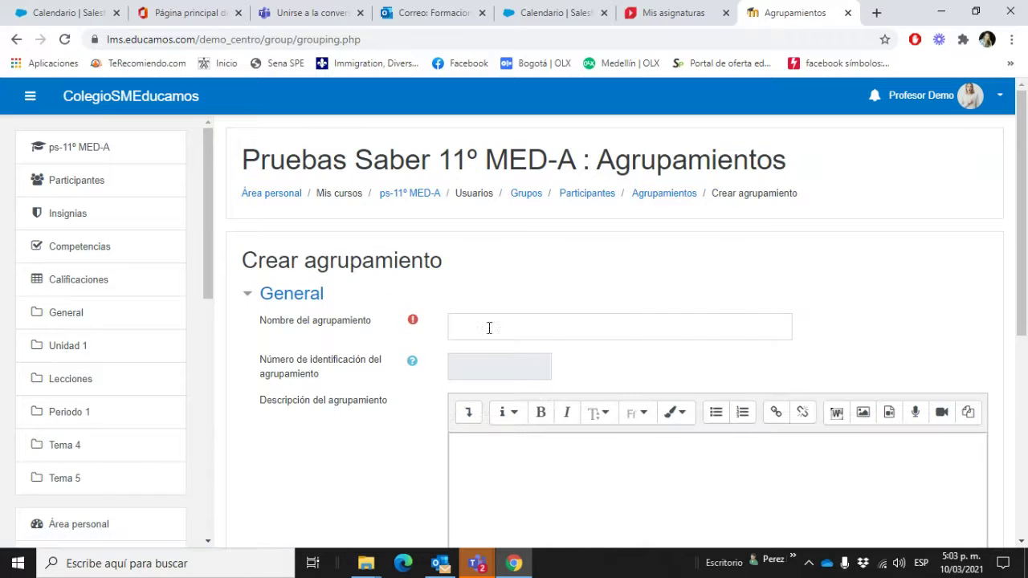
click(493, 322)
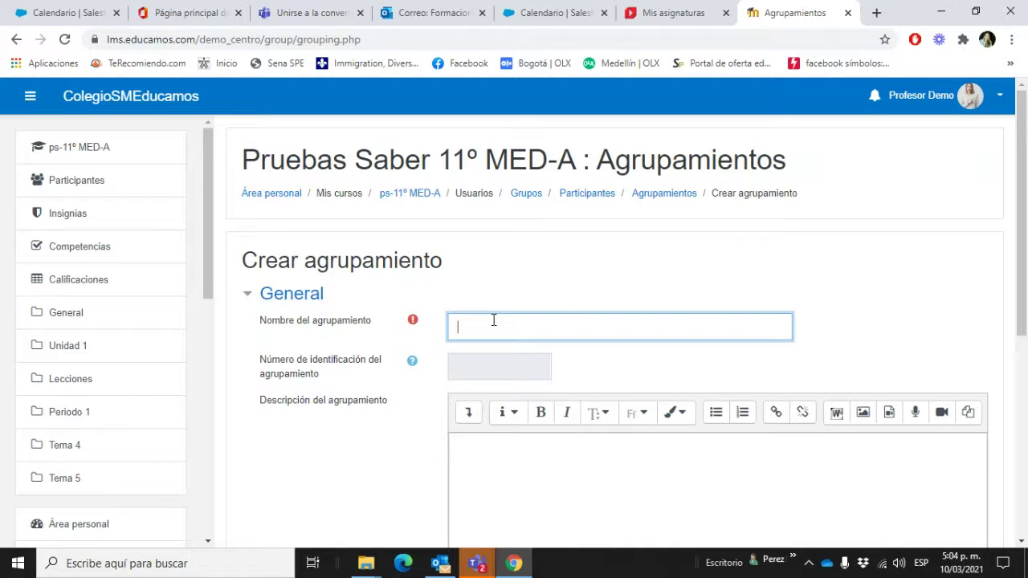
text(Pendientes 11A)
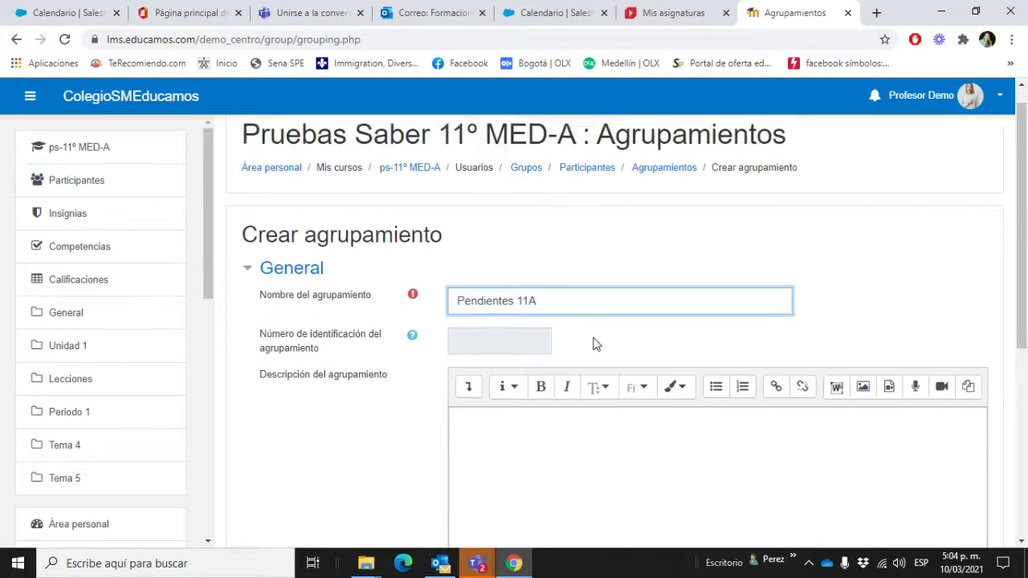
scroll(619, 386, down, 5)
click(524, 329)
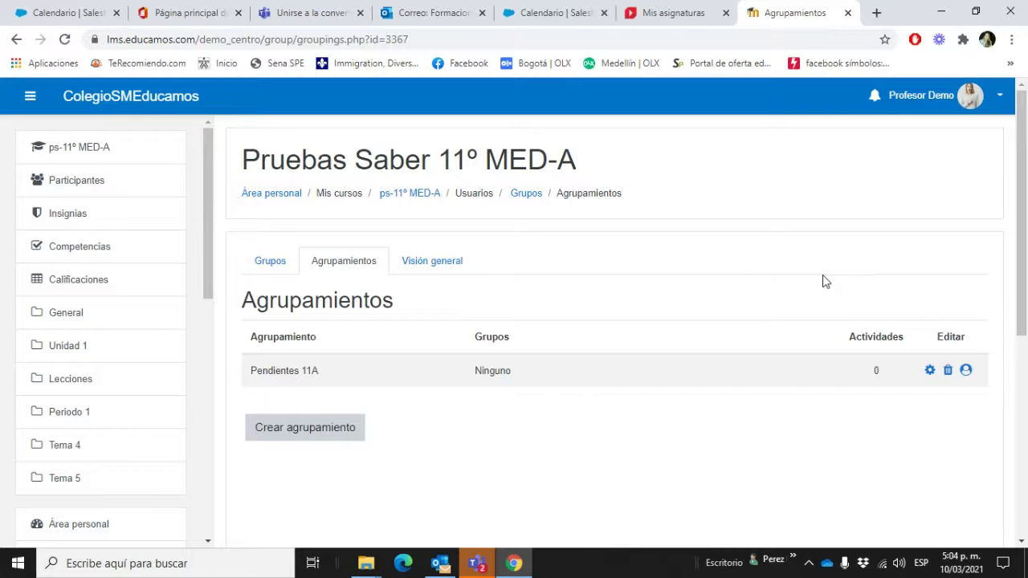
Step: On the grouping's Agregar/quitar grupos page, add grupo 1 to Pendientes 11A
click(967, 372)
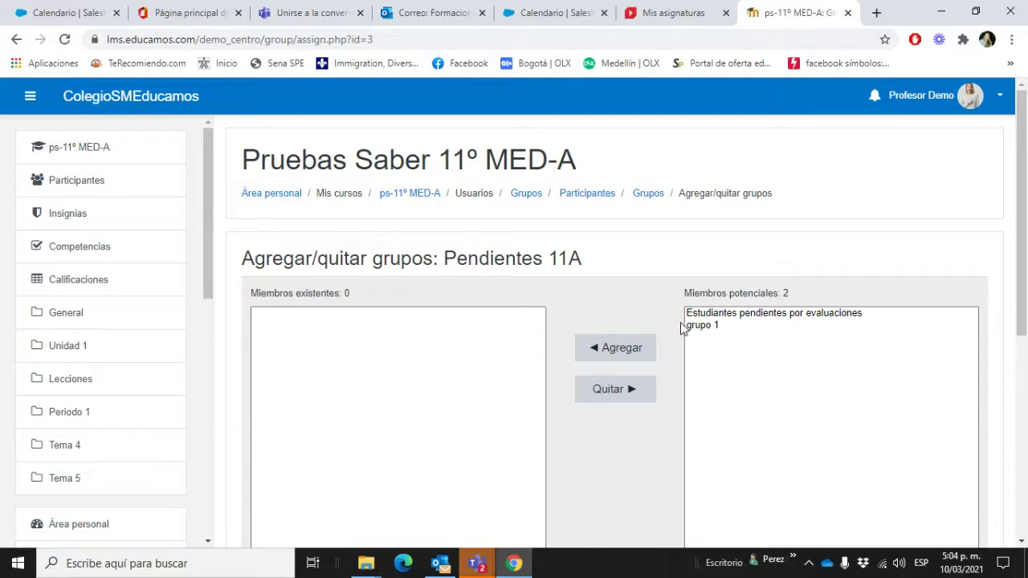
click(712, 326)
click(632, 352)
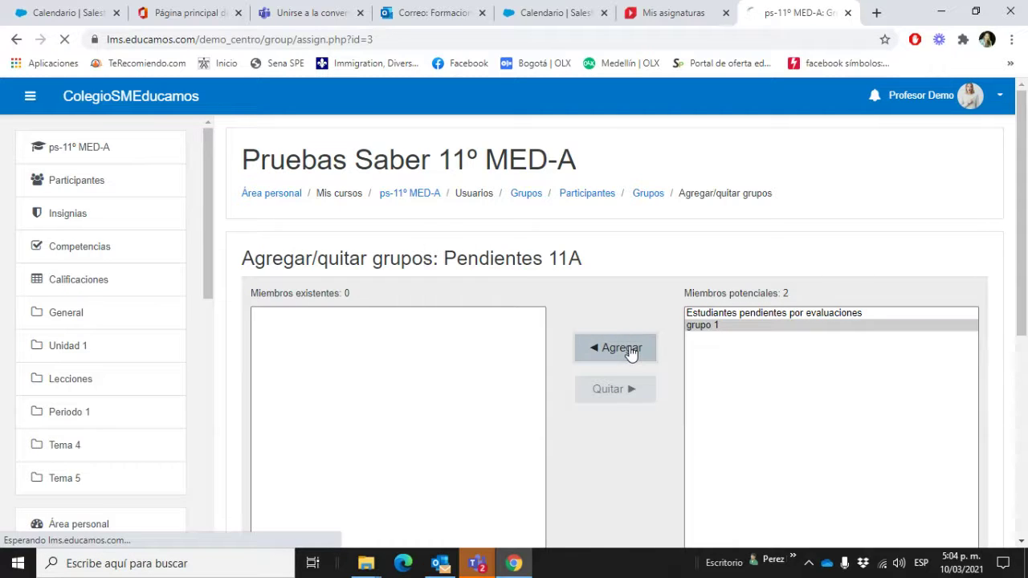
click(652, 348)
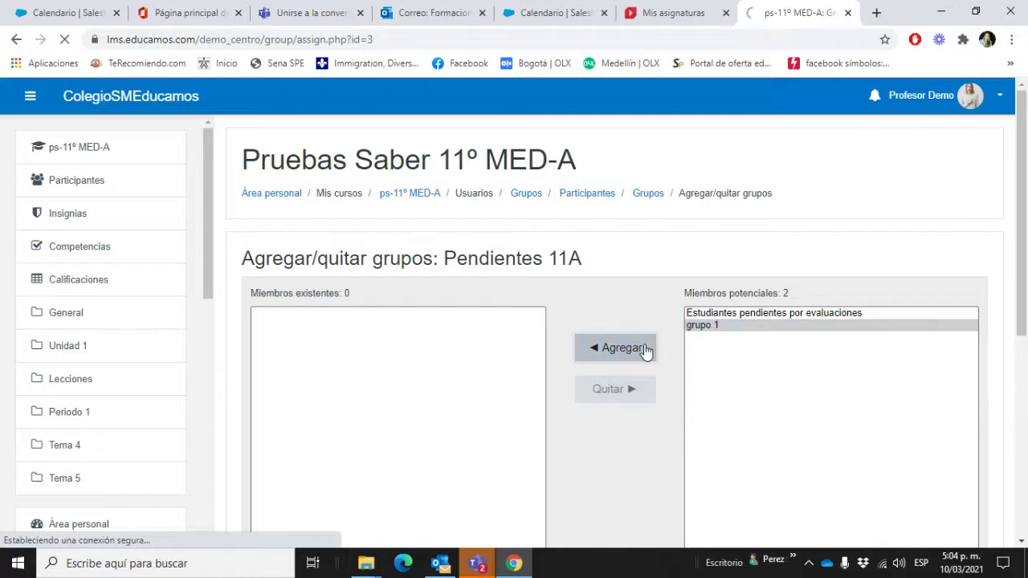
scroll(742, 344, down, 3)
scroll(718, 313, up, 2)
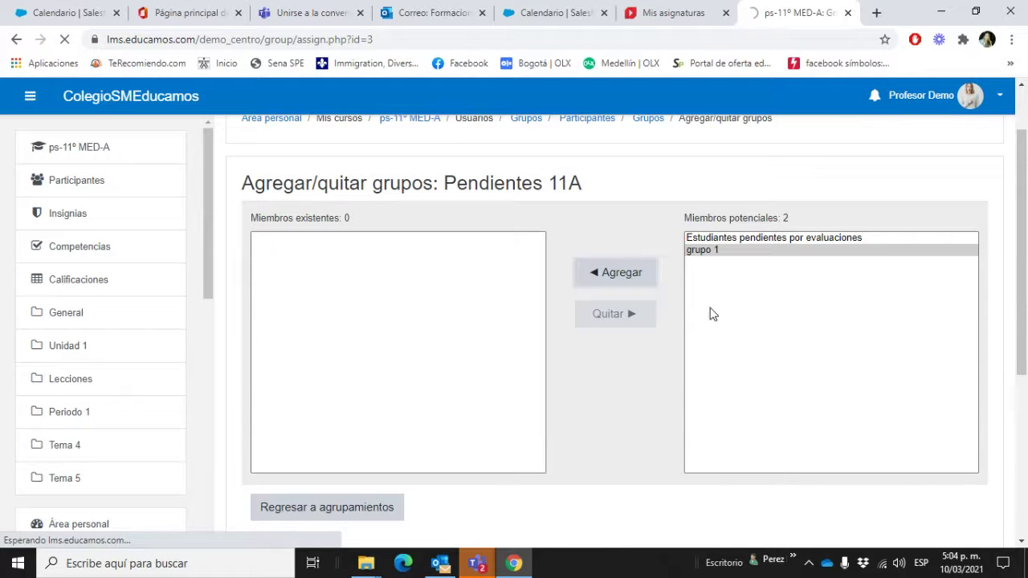
click(740, 238)
scroll(753, 362, down, 4)
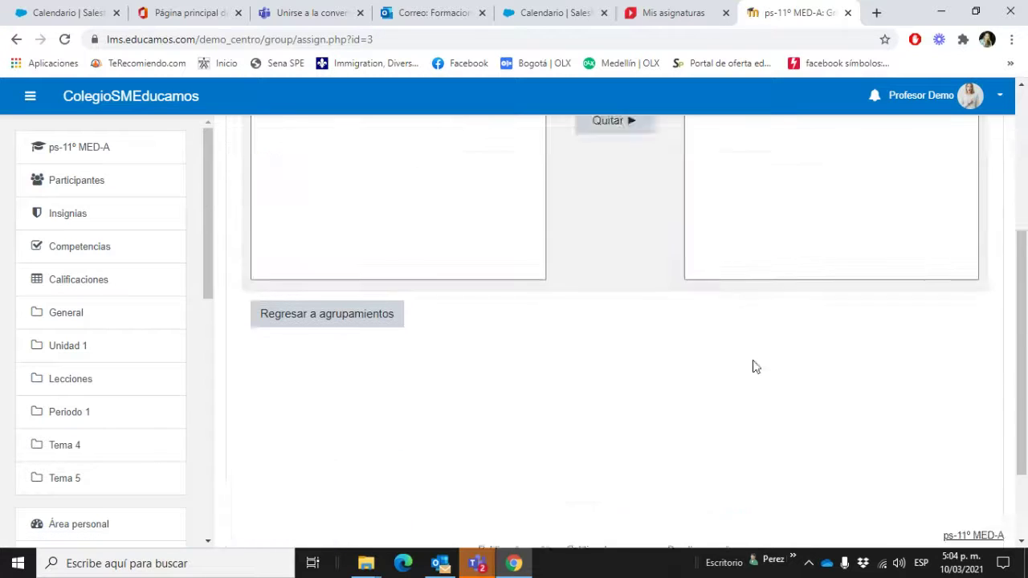
scroll(505, 330, up, 5)
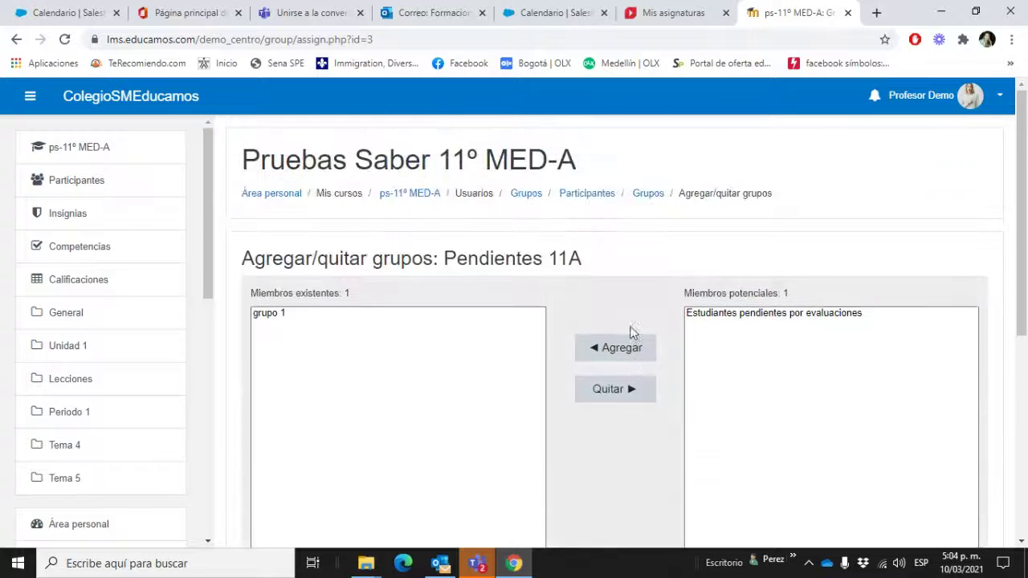
scroll(645, 291, down, 5)
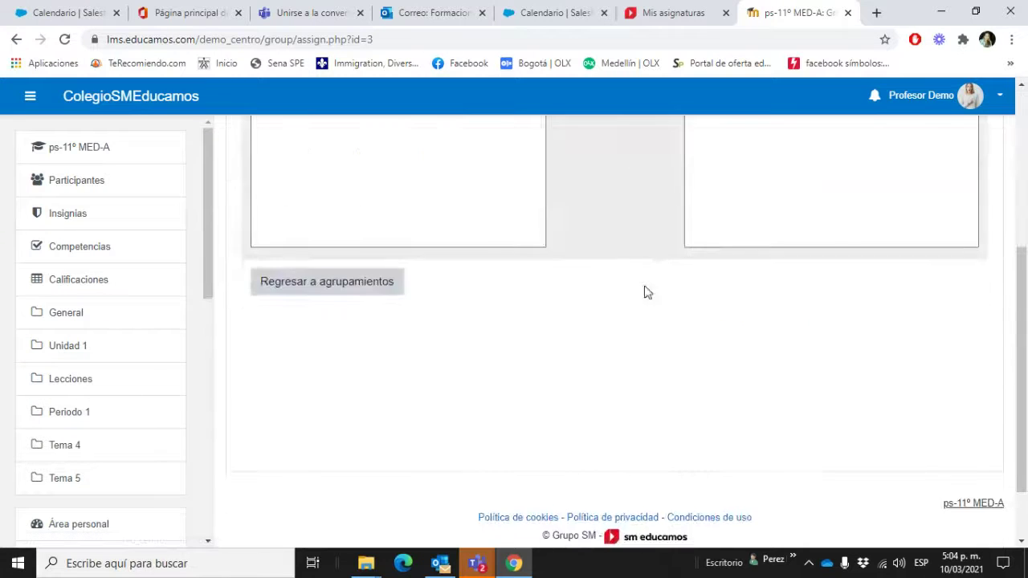
scroll(646, 291, up, 5)
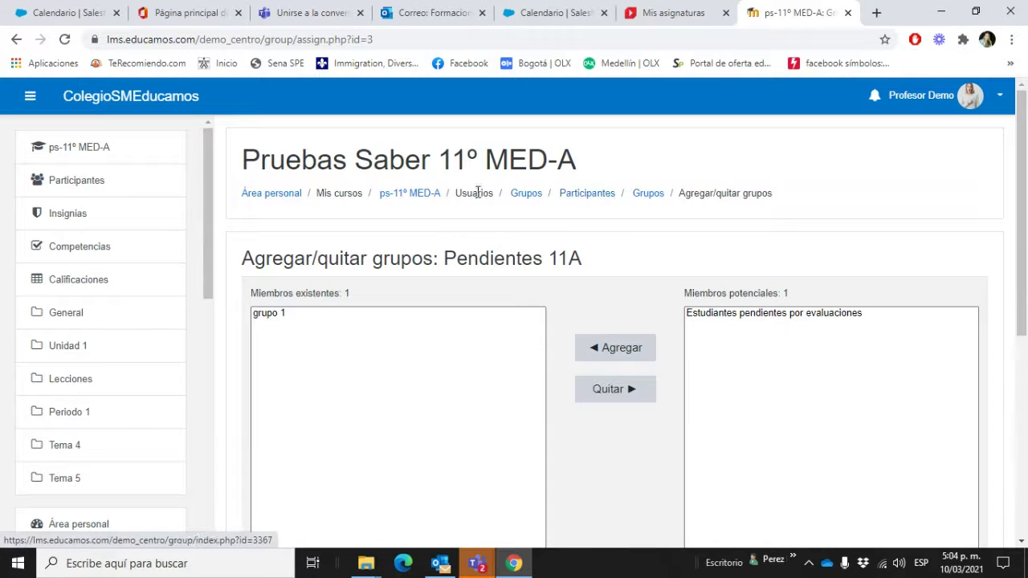
click(70, 486)
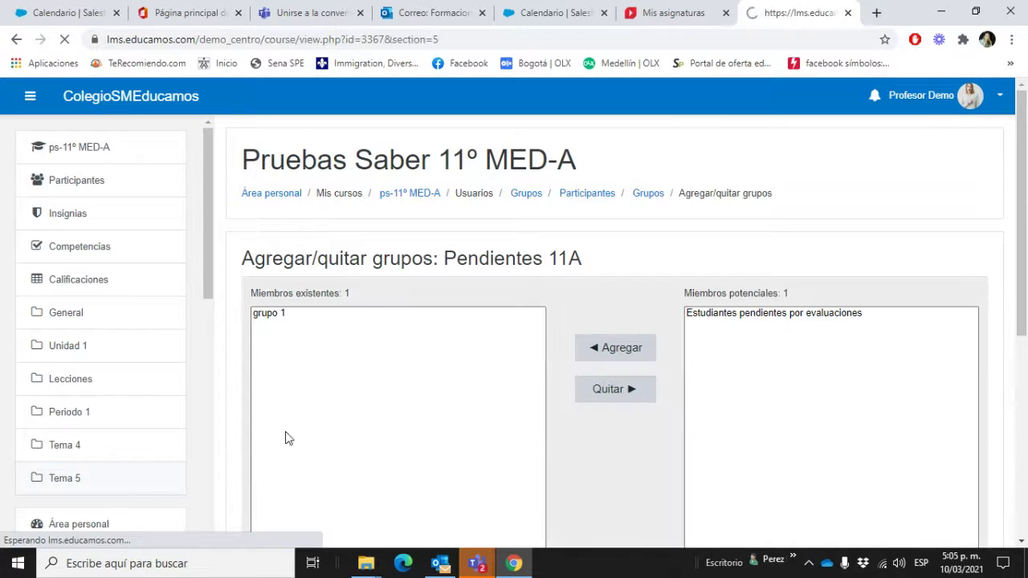
Step: Open Cuestionario # 7 in Tema 5 and choose Editar ajustes from its gear menu
scroll(286, 438, down, 3)
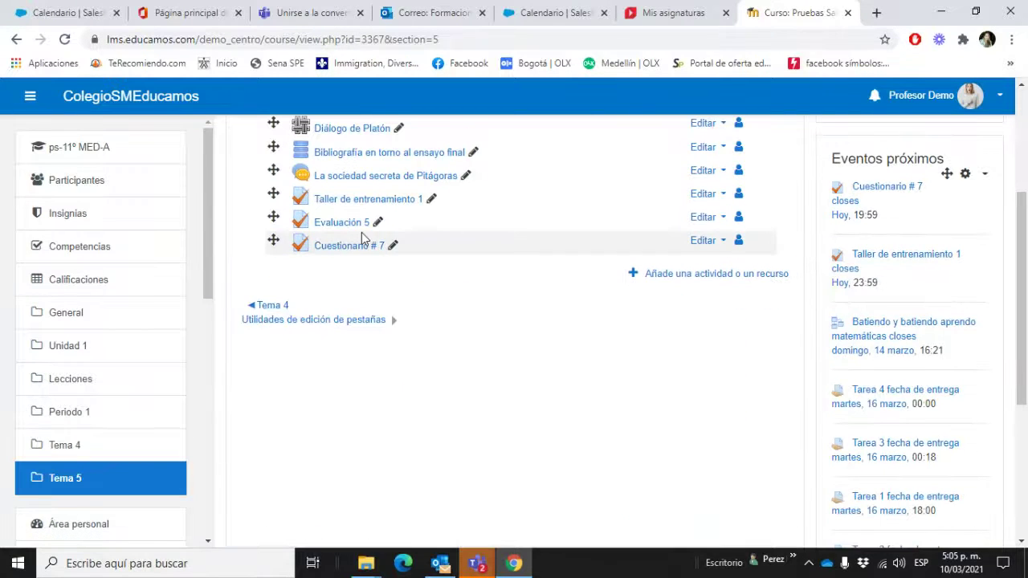
click(722, 243)
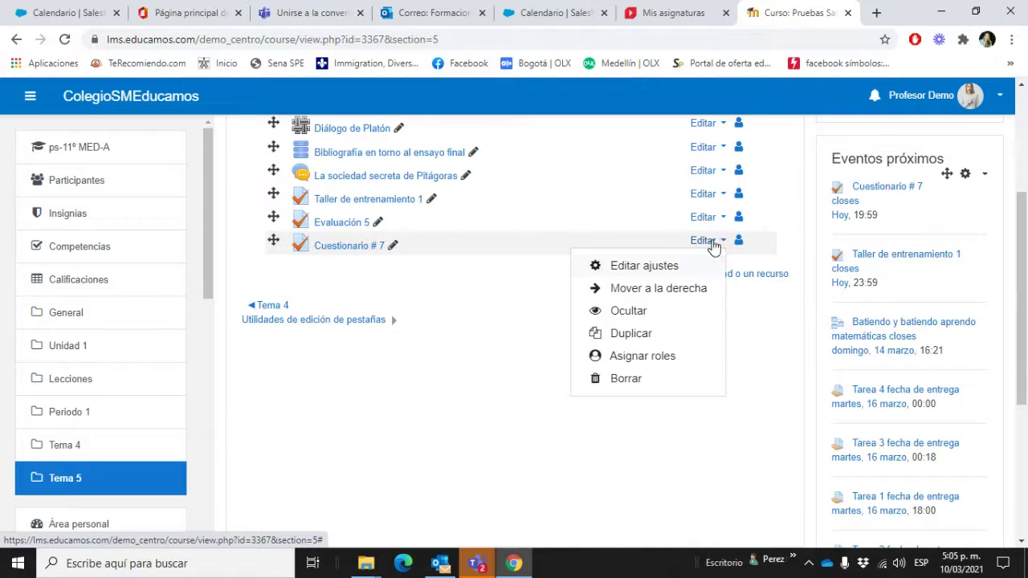
click(336, 251)
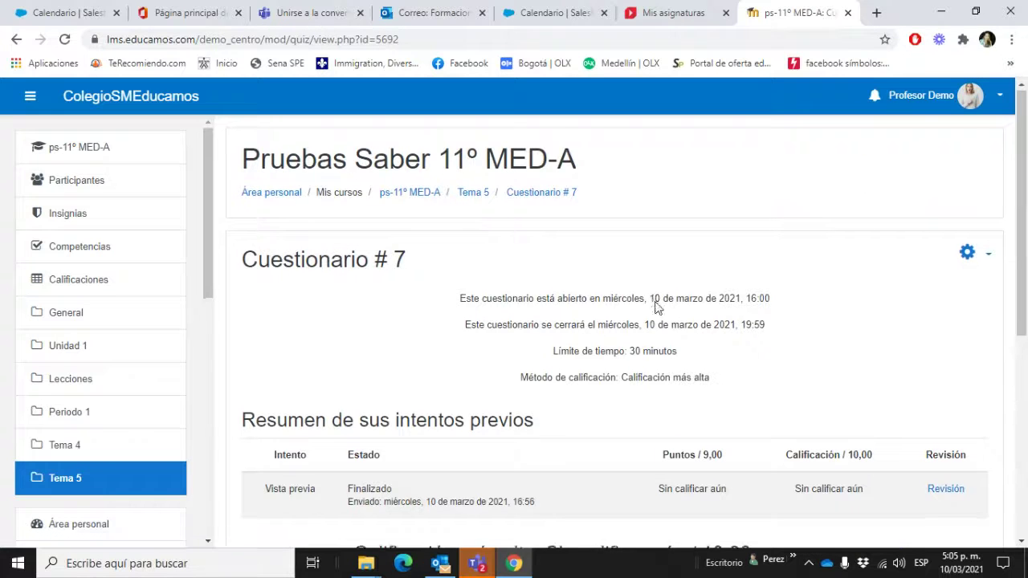
scroll(656, 305, down, 3)
scroll(659, 305, up, 3)
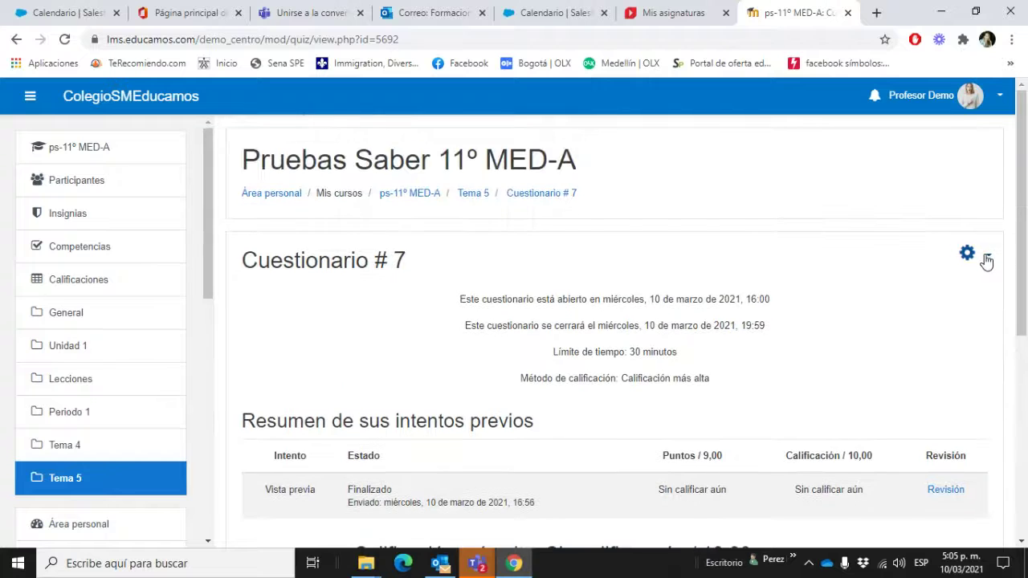
click(987, 259)
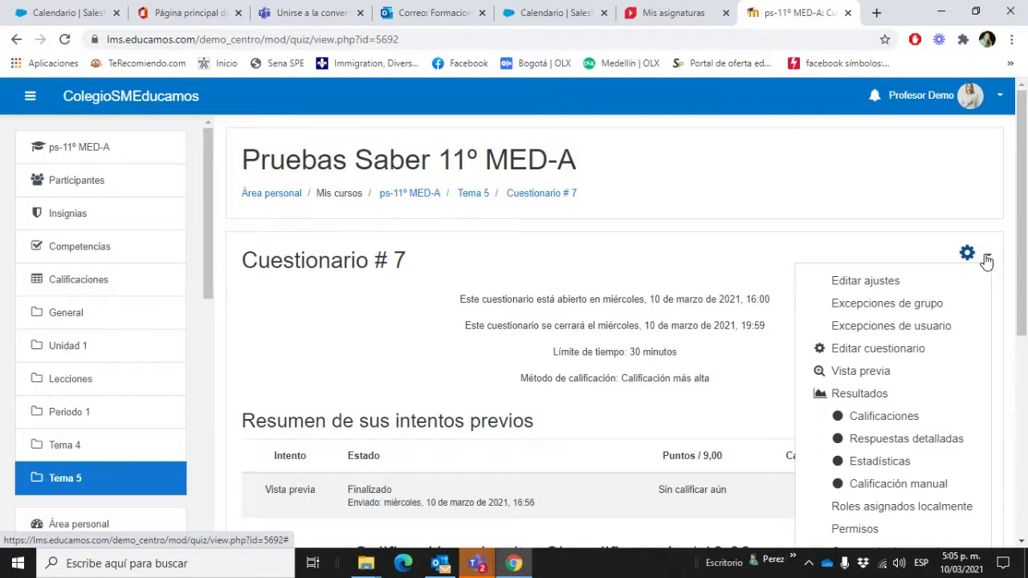
click(868, 280)
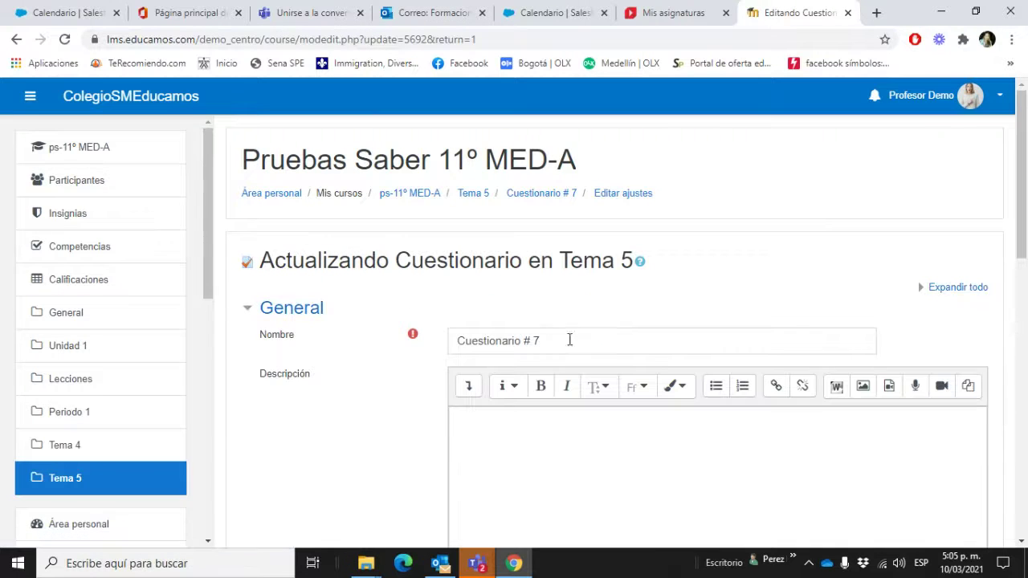
Step: Under Ajustes comunes del módulo, set Modo de grupo to Grupos visibles and Agrupamiento to Pendientes 11A
scroll(653, 364, down, 3)
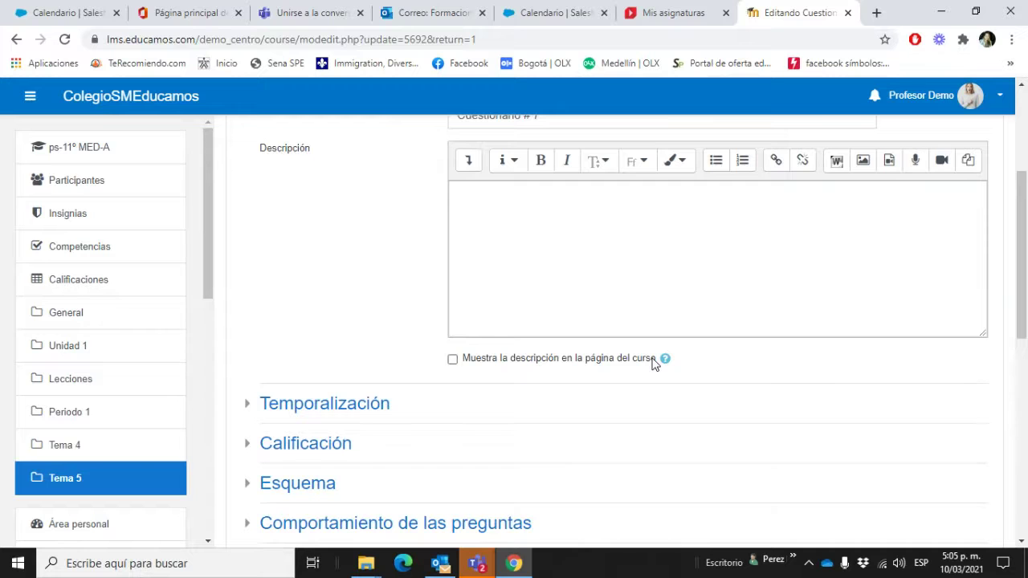
scroll(652, 364, down, 3)
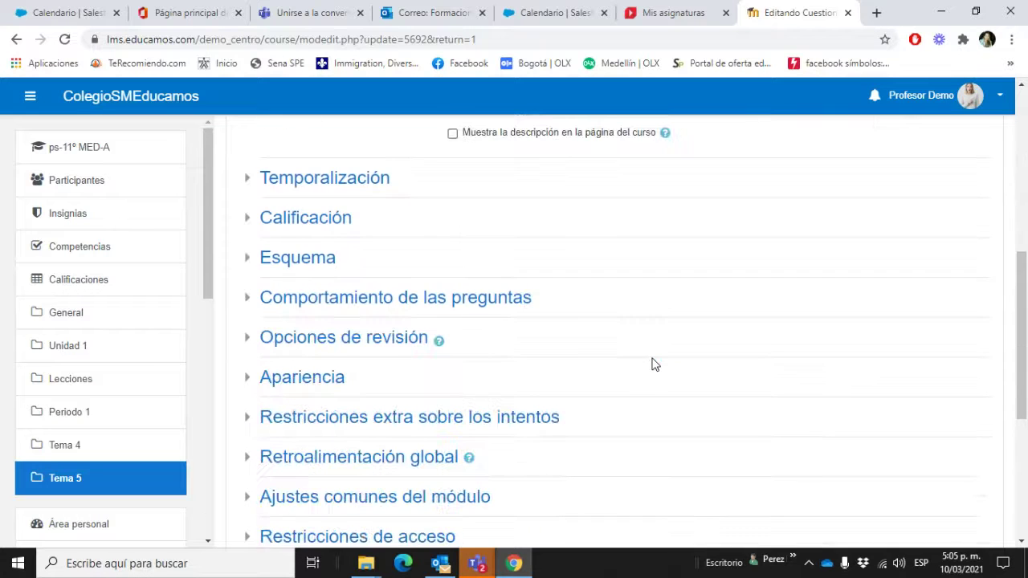
scroll(653, 364, down, 2)
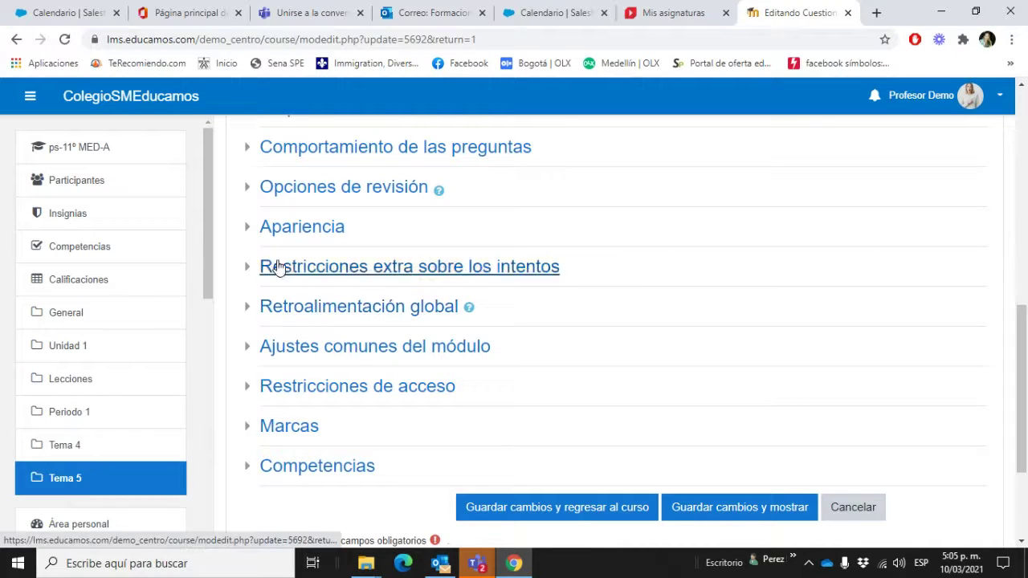
click(305, 391)
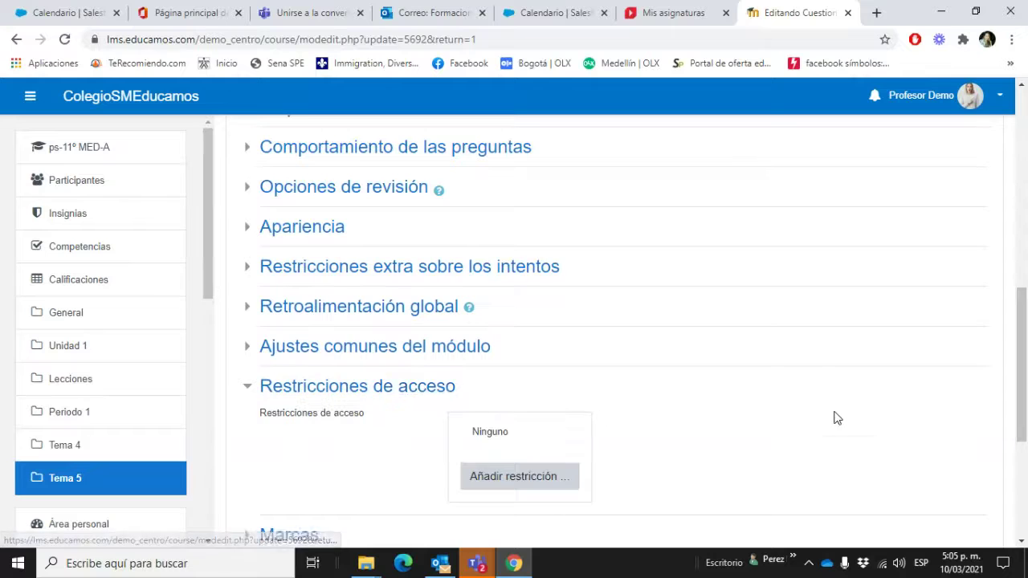
scroll(835, 418, down, 2)
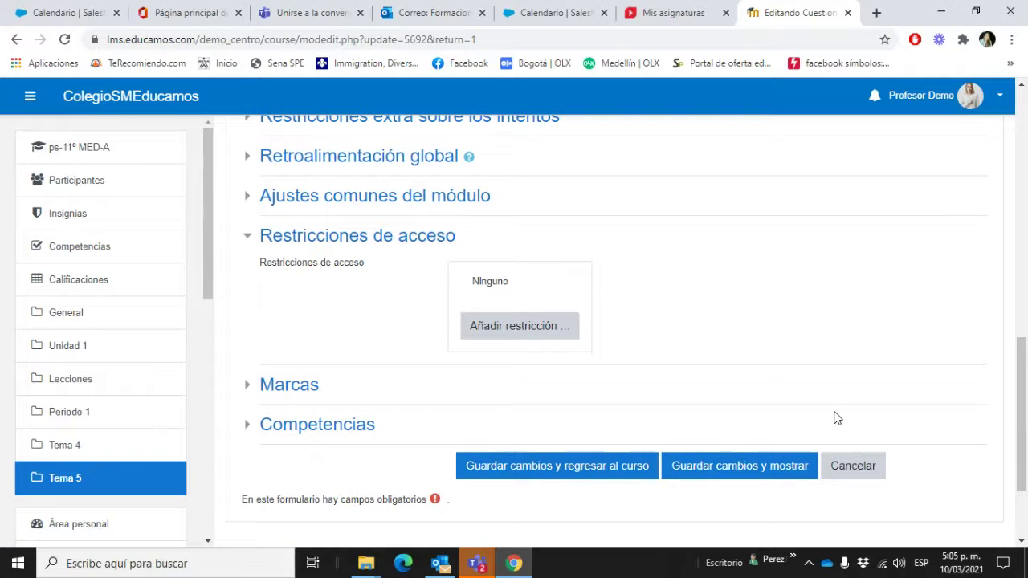
click(249, 197)
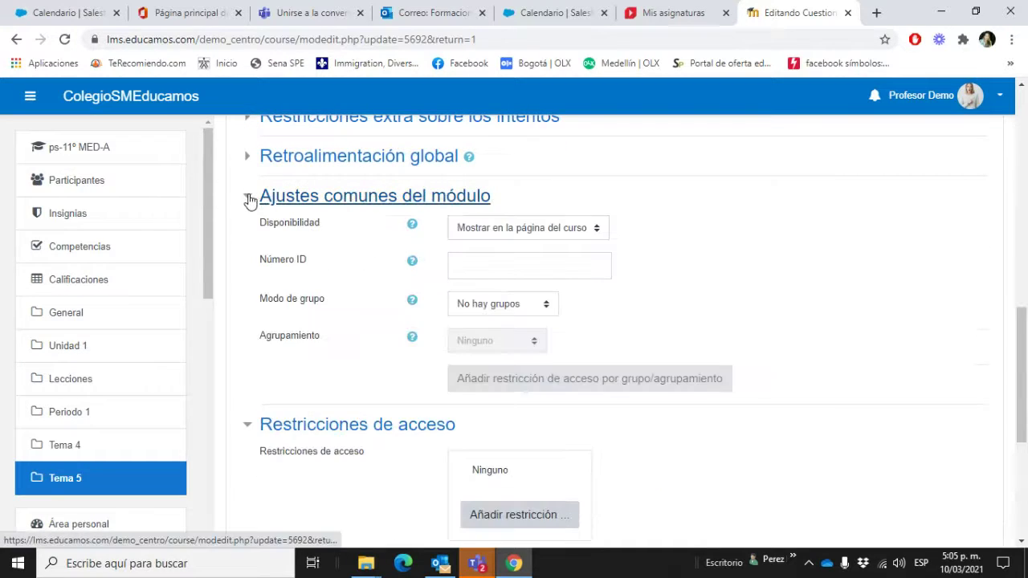
click(250, 429)
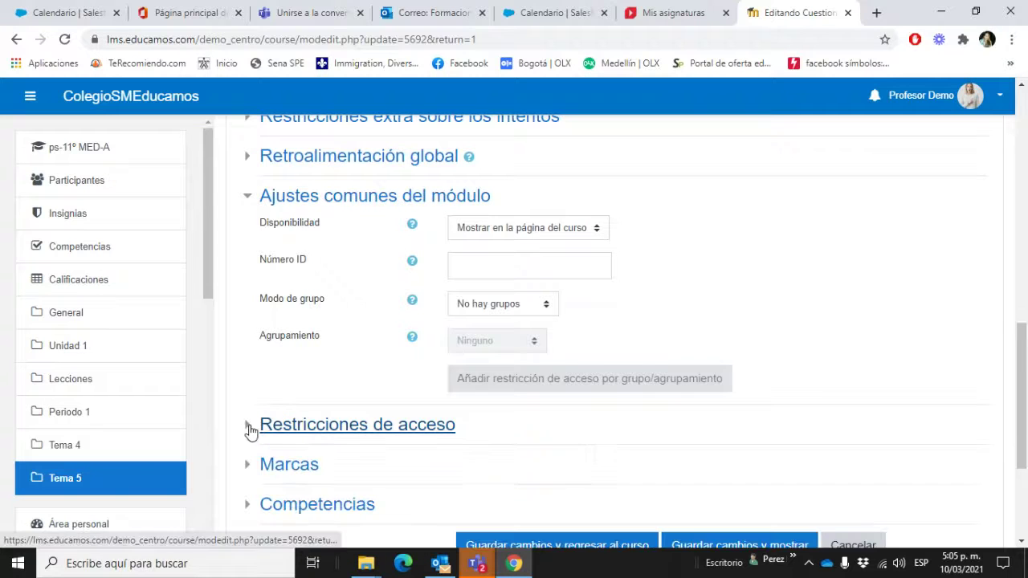
click(510, 310)
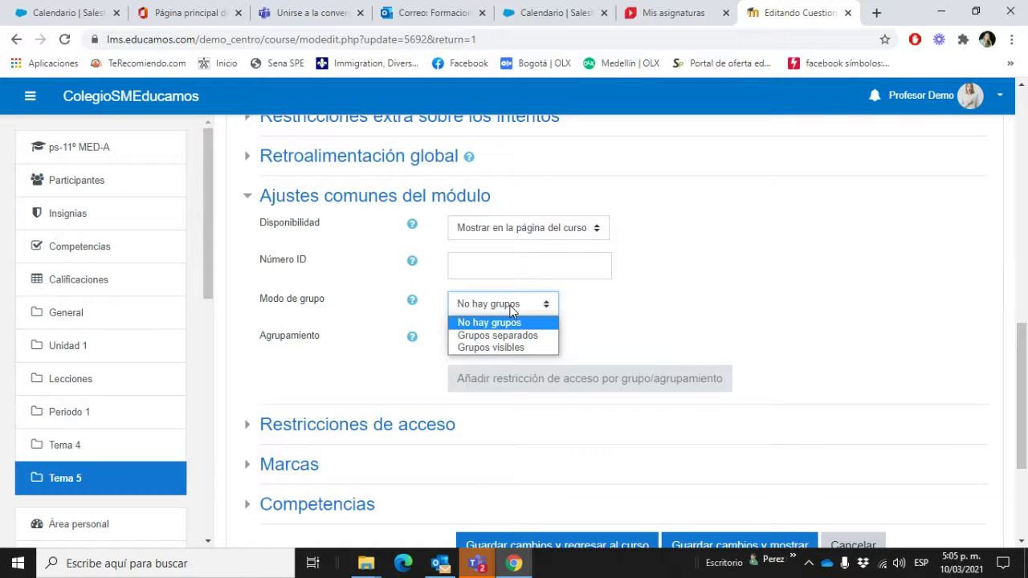
click(515, 347)
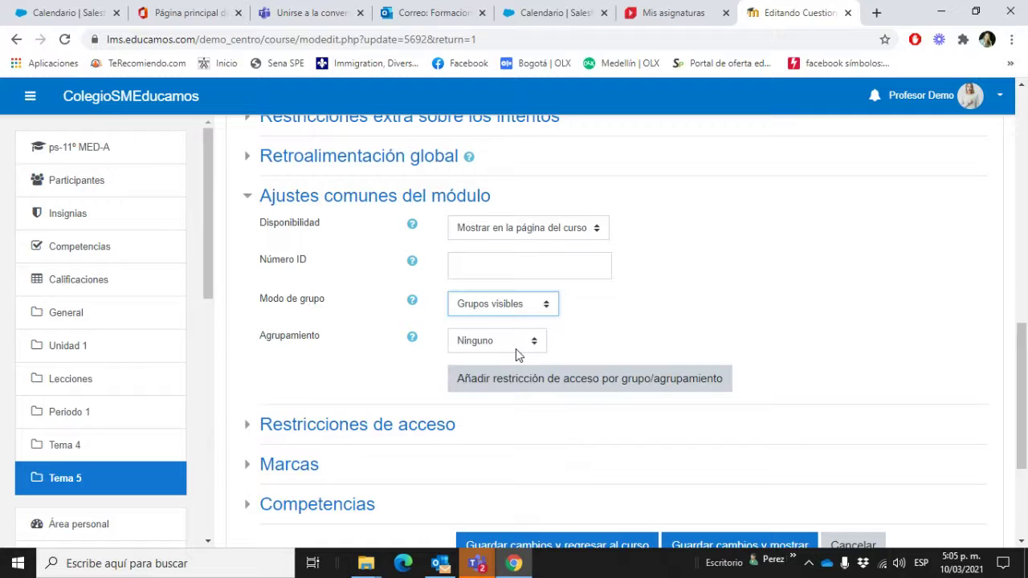
click(516, 350)
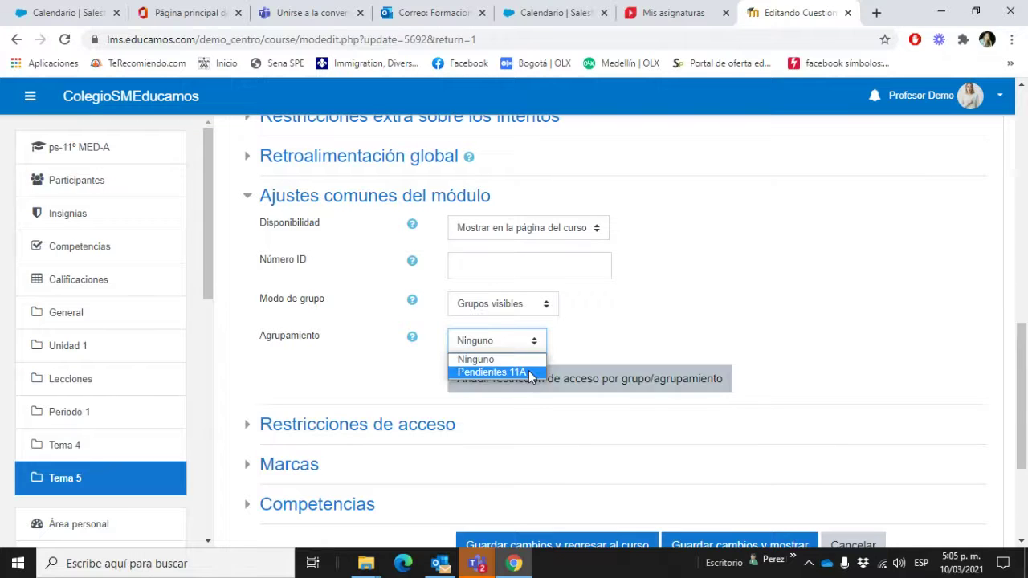
click(531, 373)
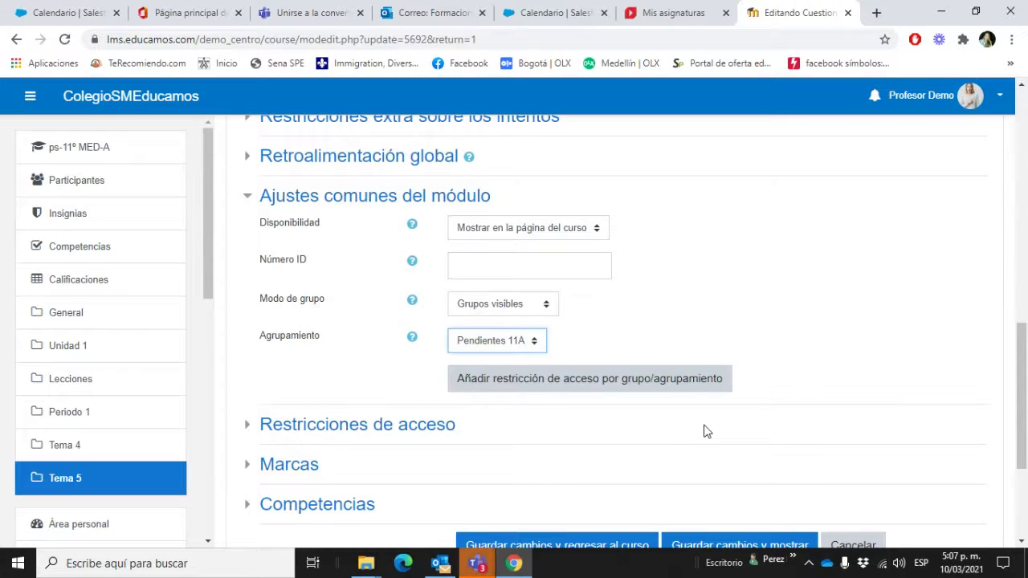
scroll(704, 431, down, 1)
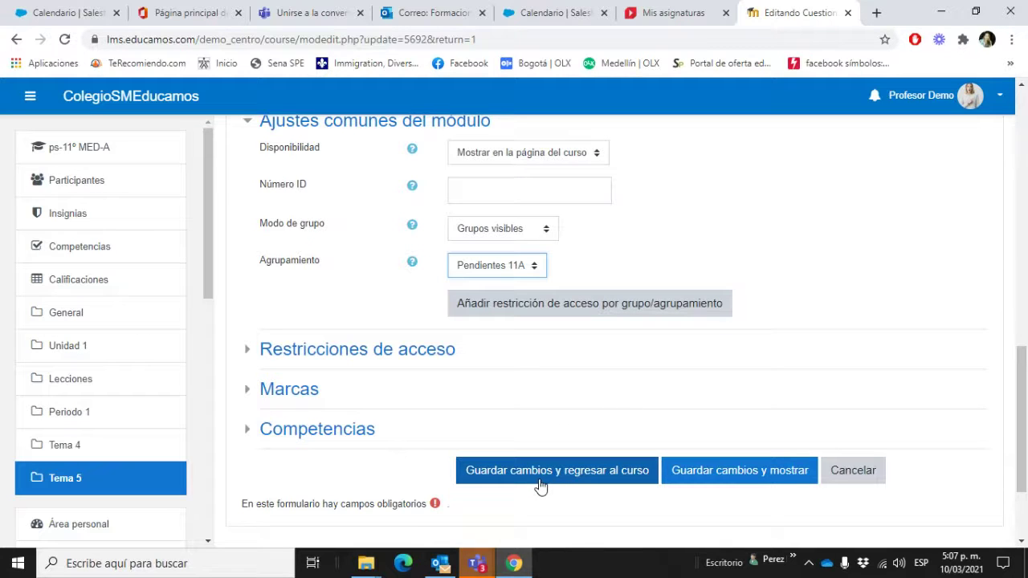
scroll(540, 486, up, 8)
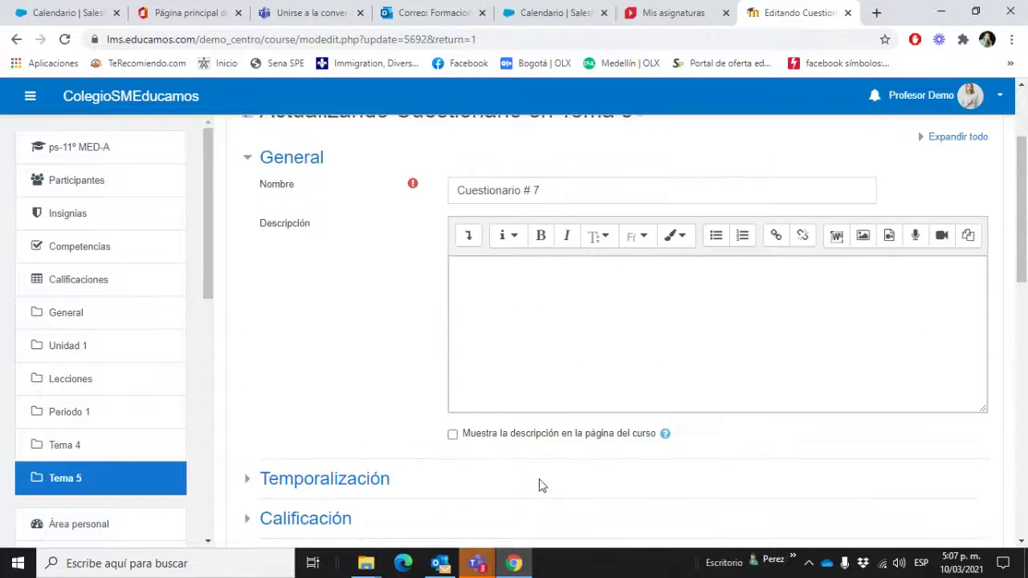
scroll(540, 485, up, 2)
scroll(540, 485, down, 8)
scroll(541, 503, down, 4)
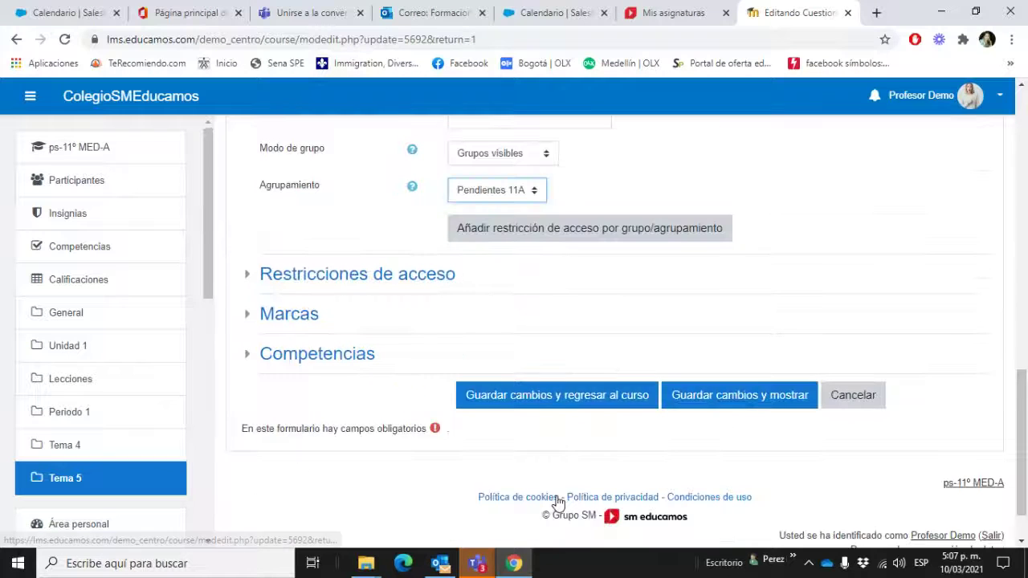
Step: Save the quiz with Guardar cambios y regresar al curso, then open the course gear menu
click(589, 412)
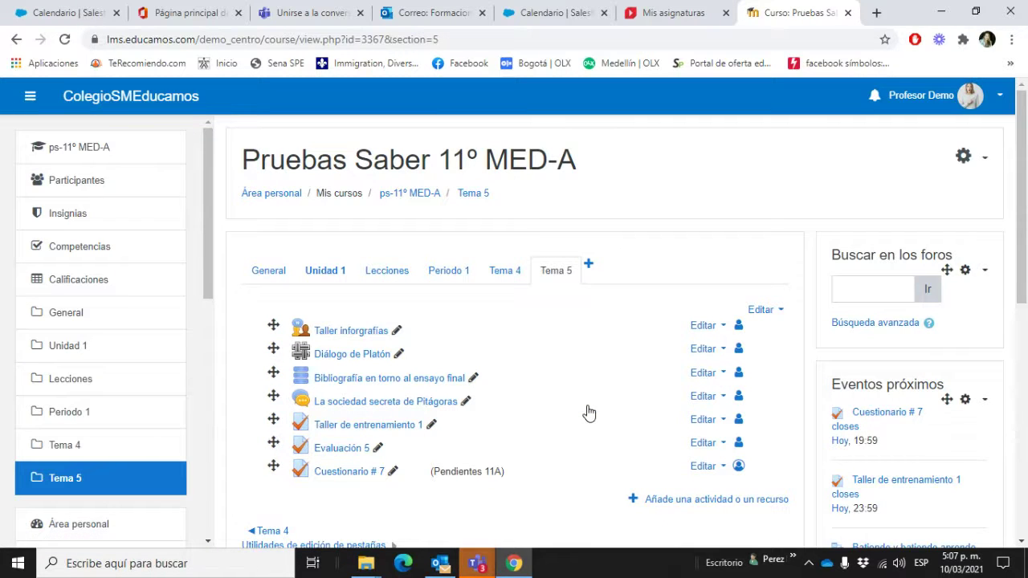
scroll(589, 413, down, 3)
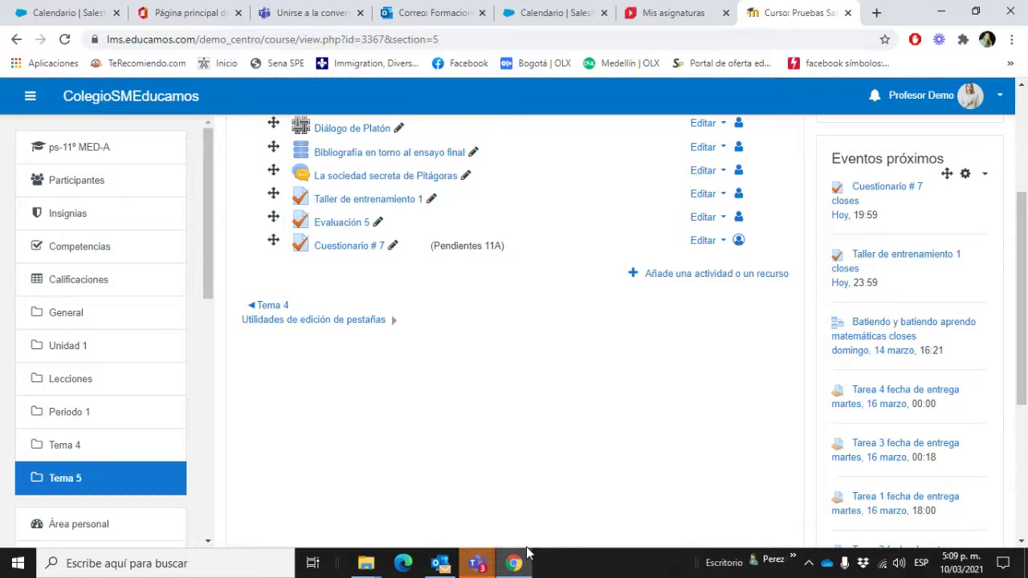
scroll(815, 294, up, 3)
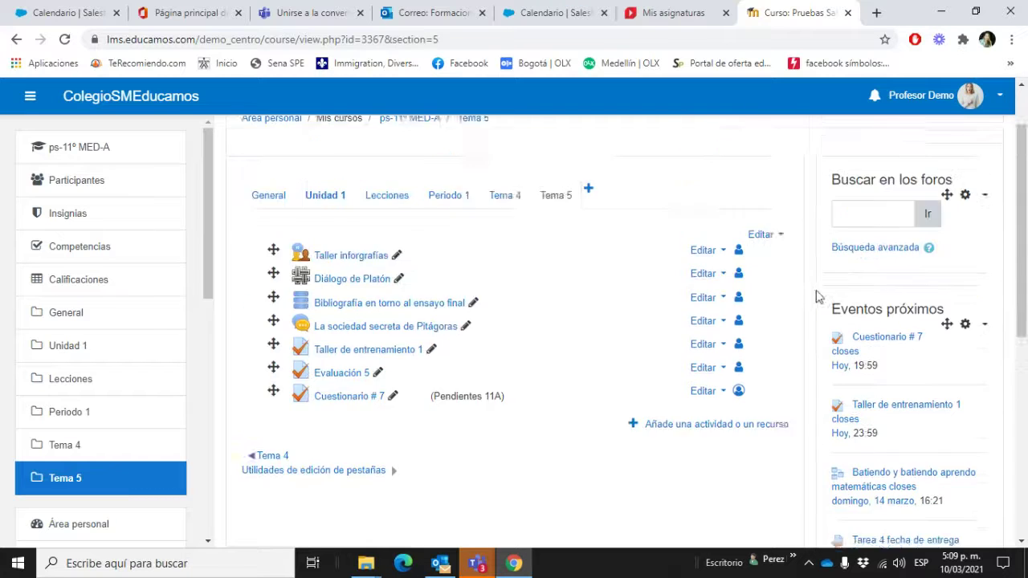
click(976, 159)
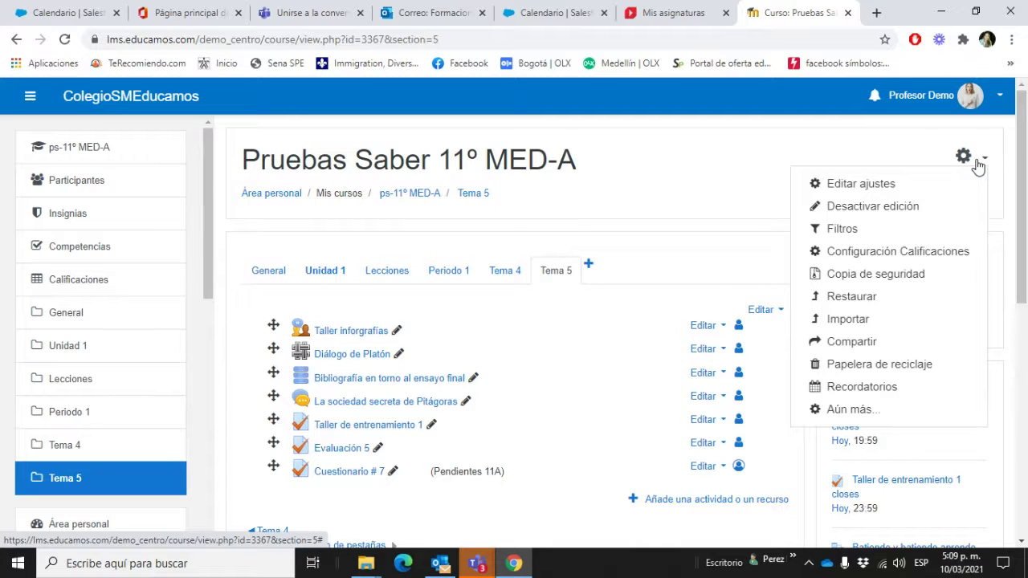
Step: Go to Banco de preguntas > Preguntas via Aún más... and choose Crear una nueva pregunta
click(890, 416)
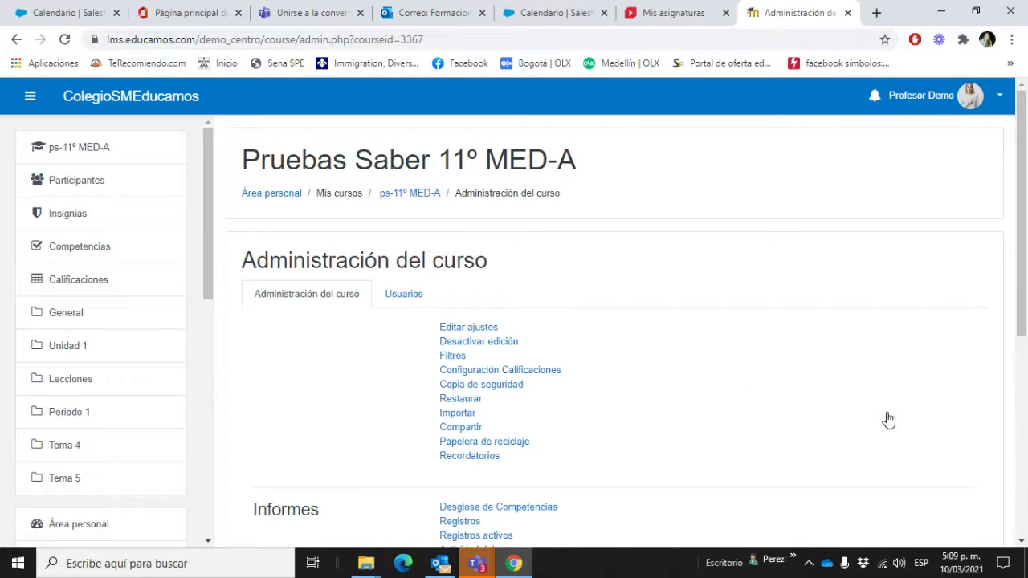
scroll(627, 384, down, 4)
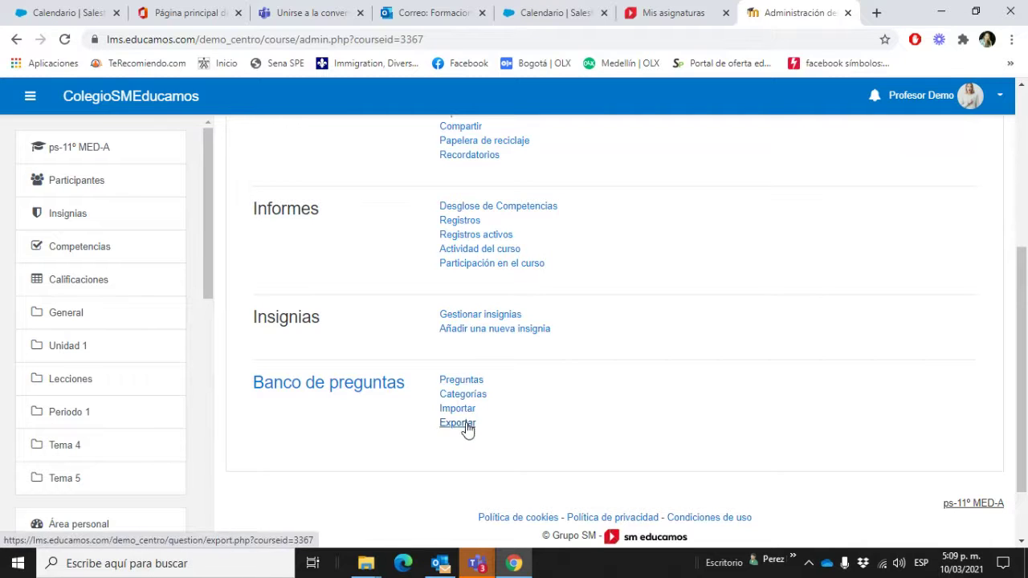
click(466, 381)
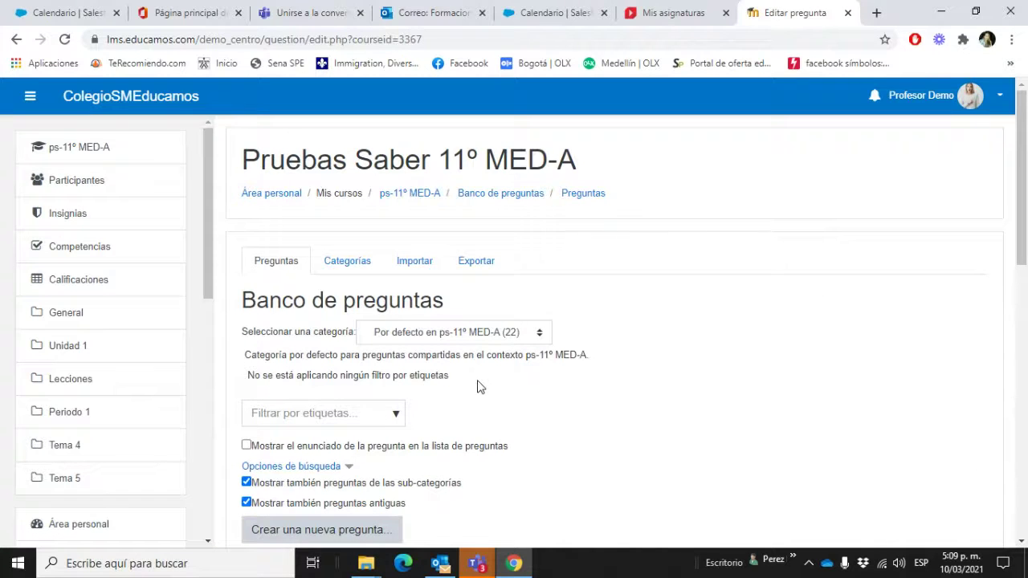
scroll(477, 387, down, 1)
scroll(611, 398, down, 2)
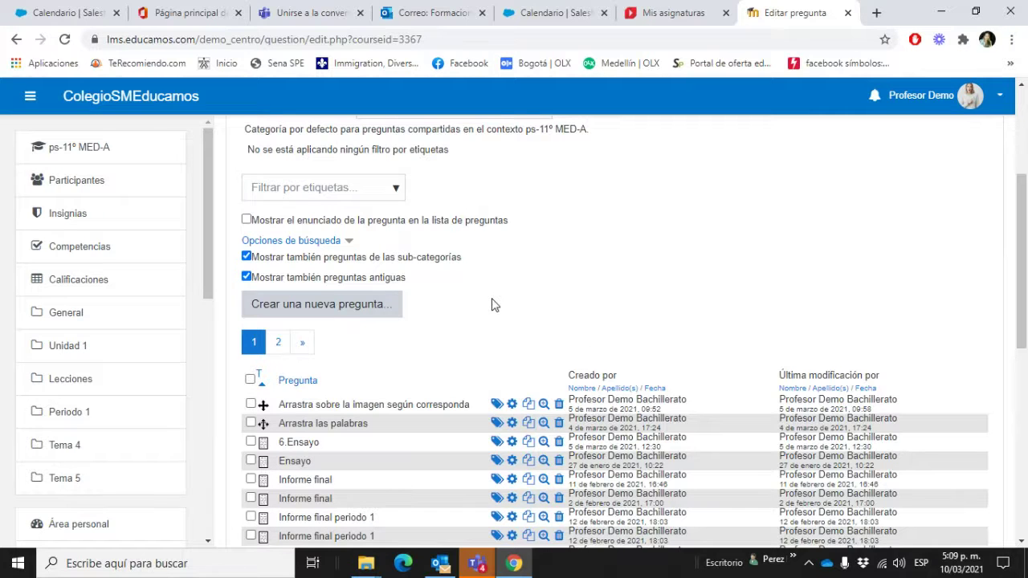
click(390, 311)
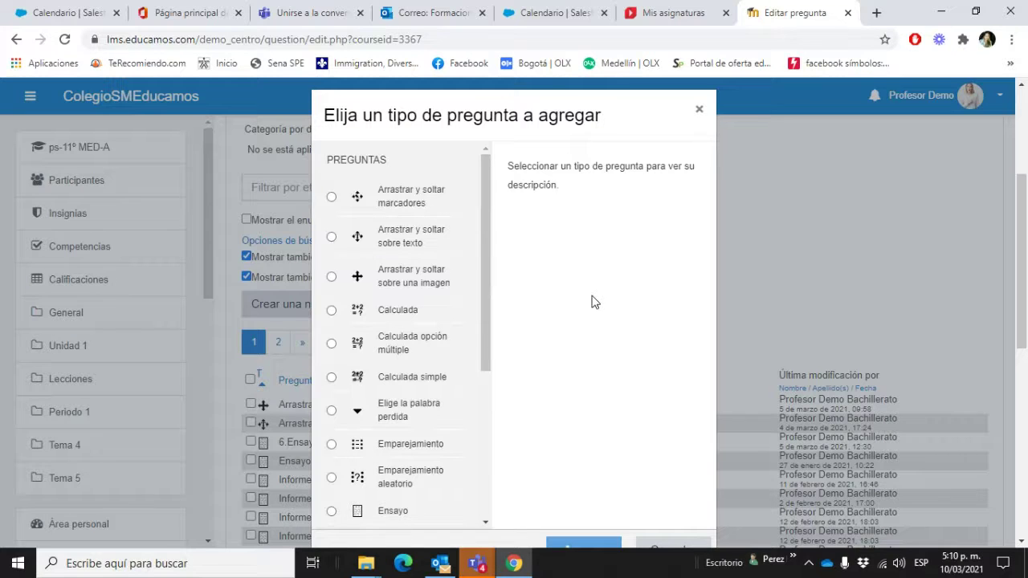
Step: Dismiss the session-expiry notification and select Descripción under OTRO as the question type
scroll(592, 300, down, 2)
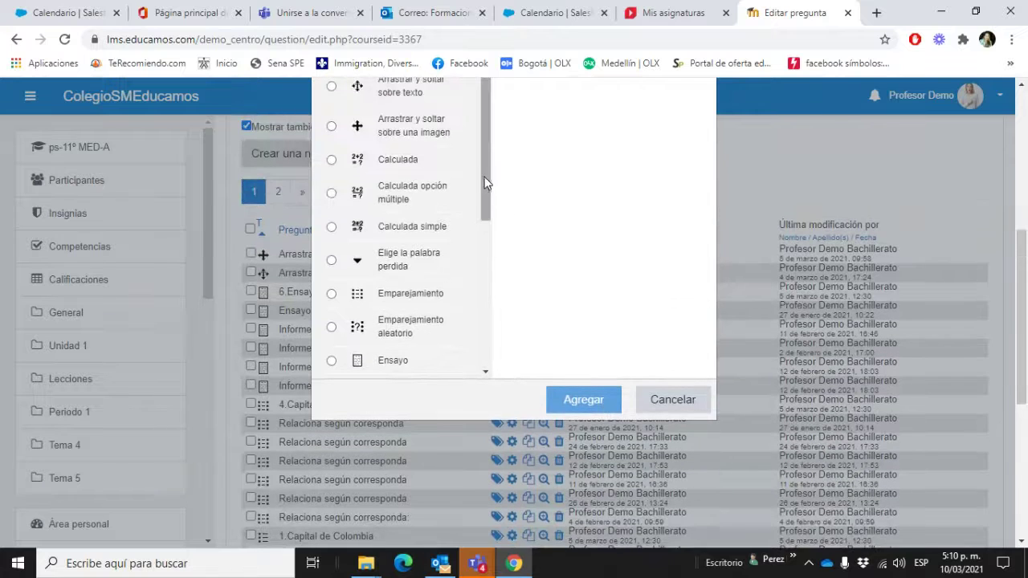
drag(486, 183, 495, 316)
scroll(618, 282, up, 1)
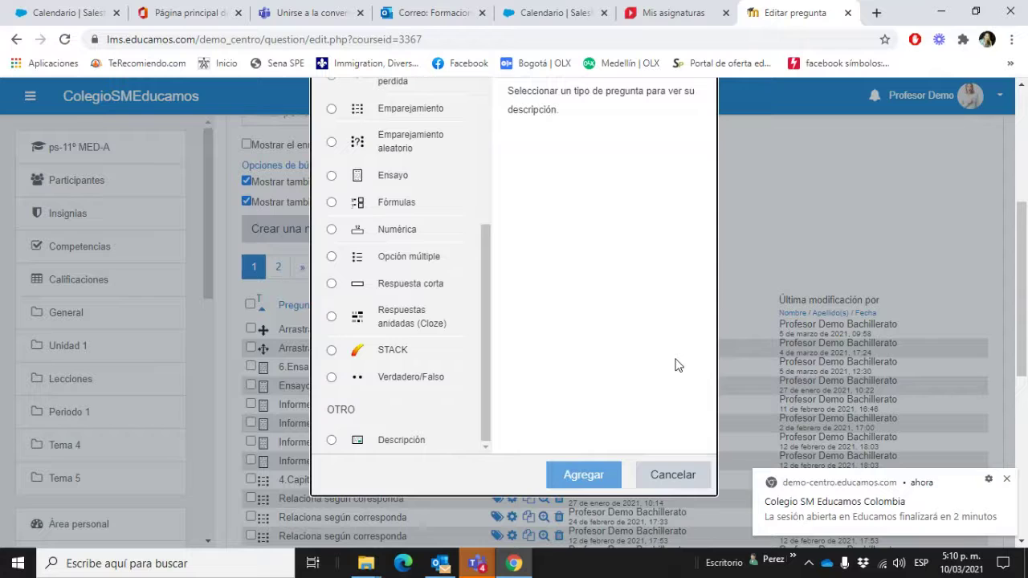
click(1006, 479)
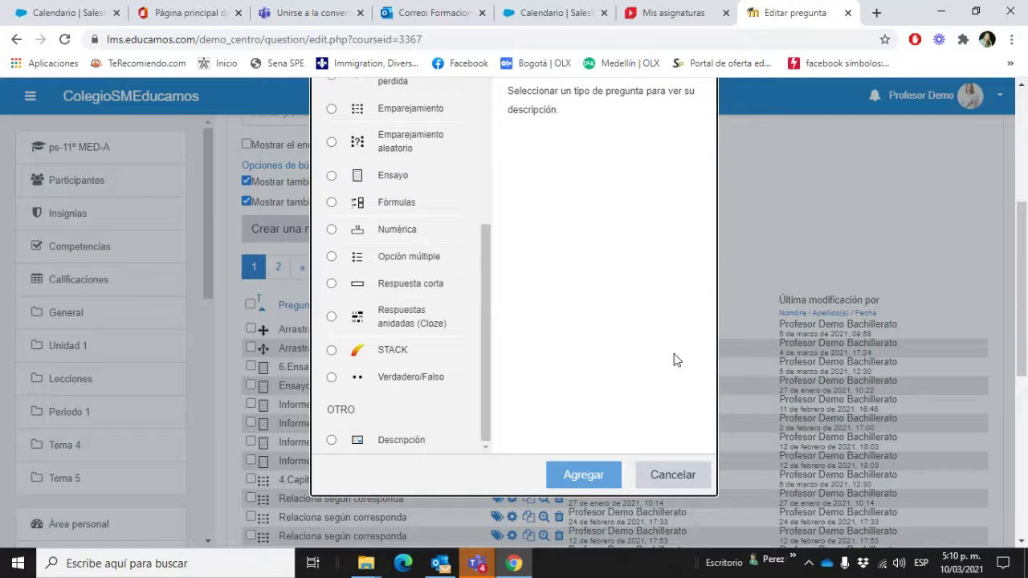
click(331, 441)
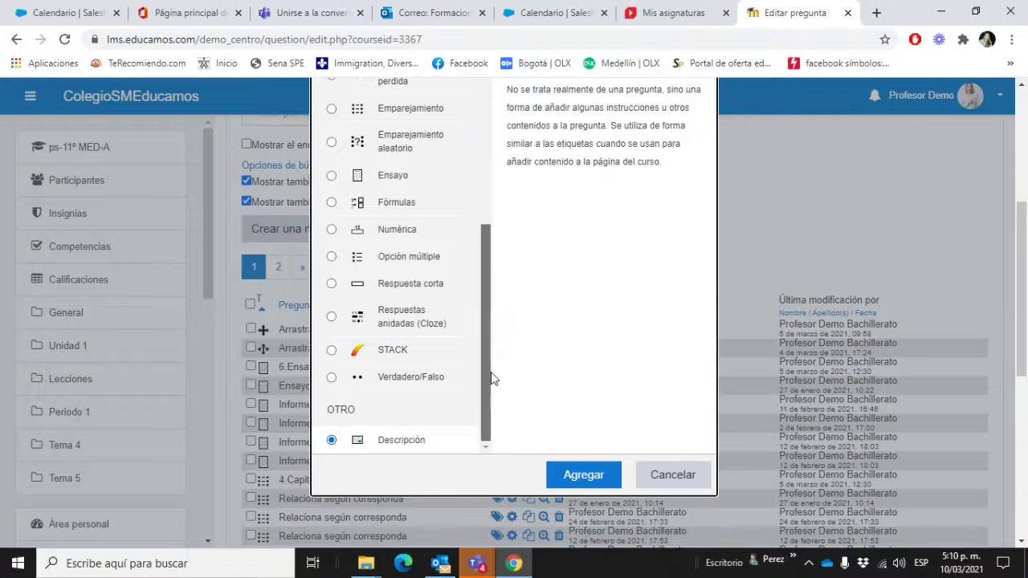
mouse_move(491, 372)
mouse_down()
mouse_move(489, 346)
mouse_move(489, 360)
mouse_up()
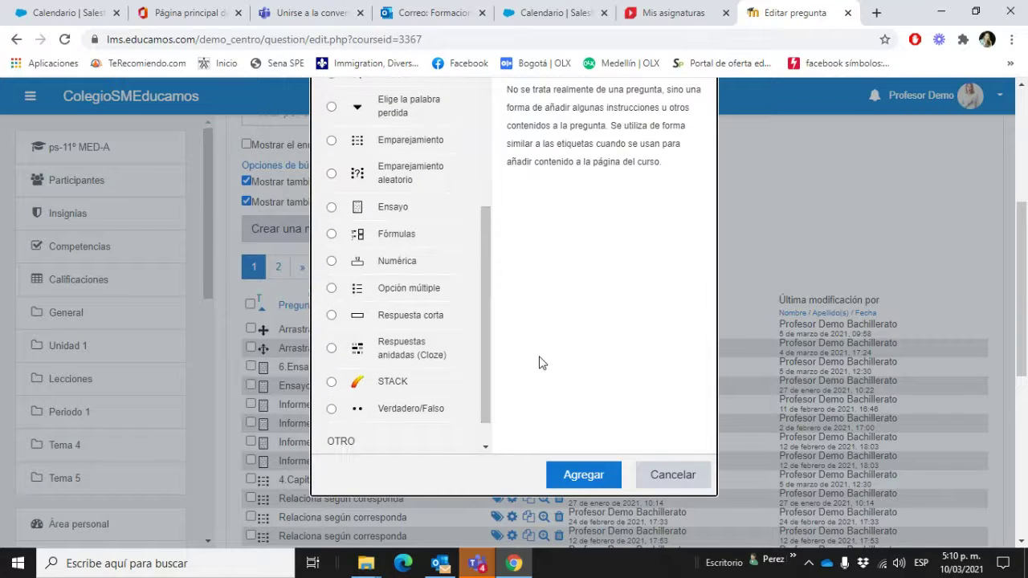
scroll(440, 347, down, 1)
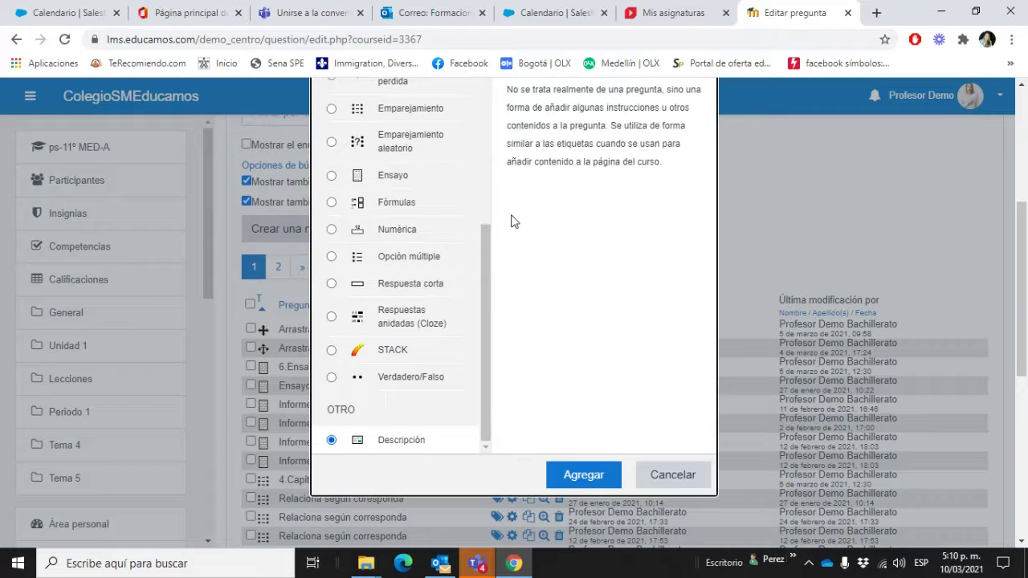
drag(487, 285, 500, 217)
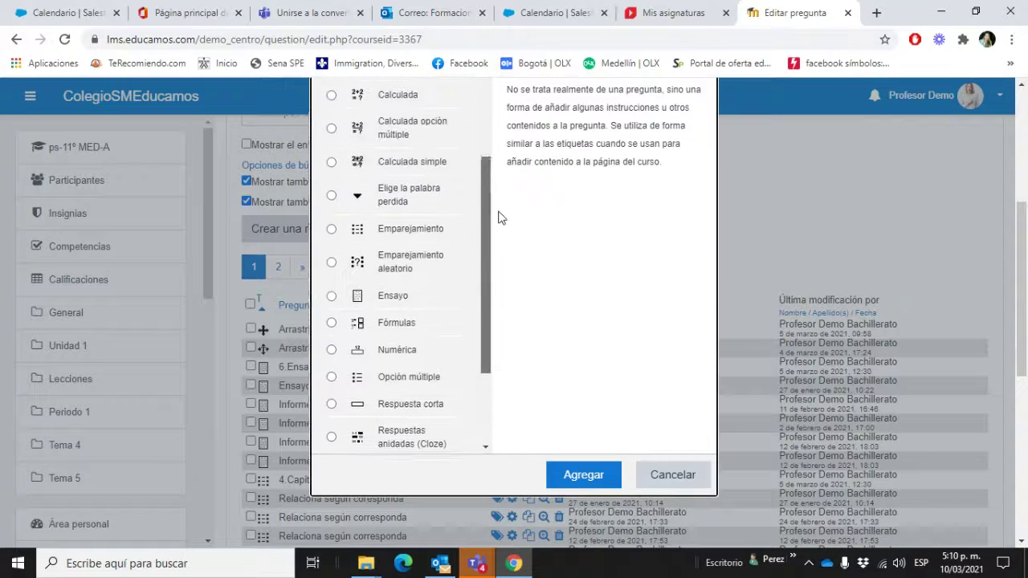
scroll(562, 225, up, 3)
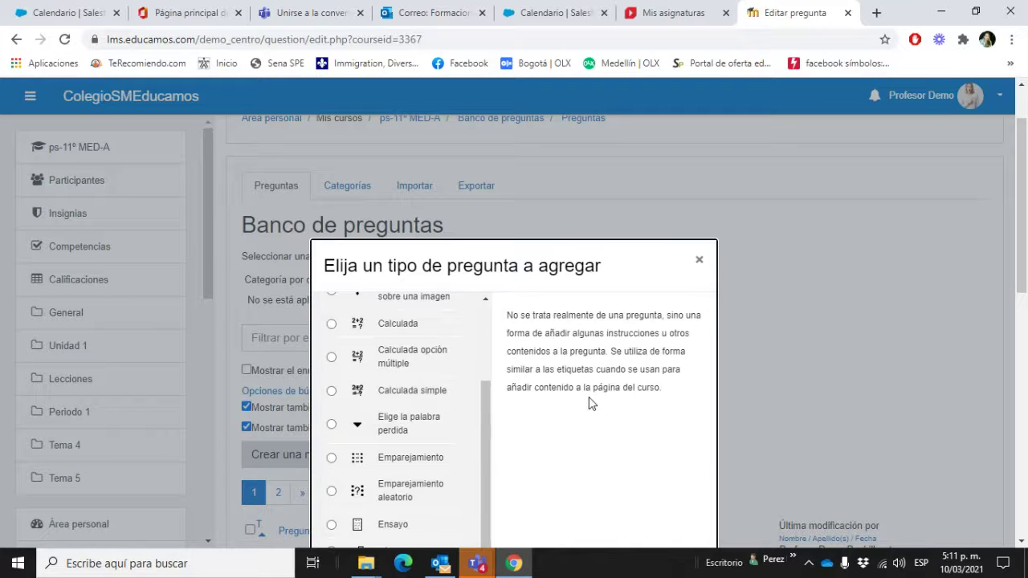
scroll(593, 406, down, 5)
Step: Keep category ps-11º MED-A and type 'Analiza el texto' as the question name, correcting typos
click(573, 331)
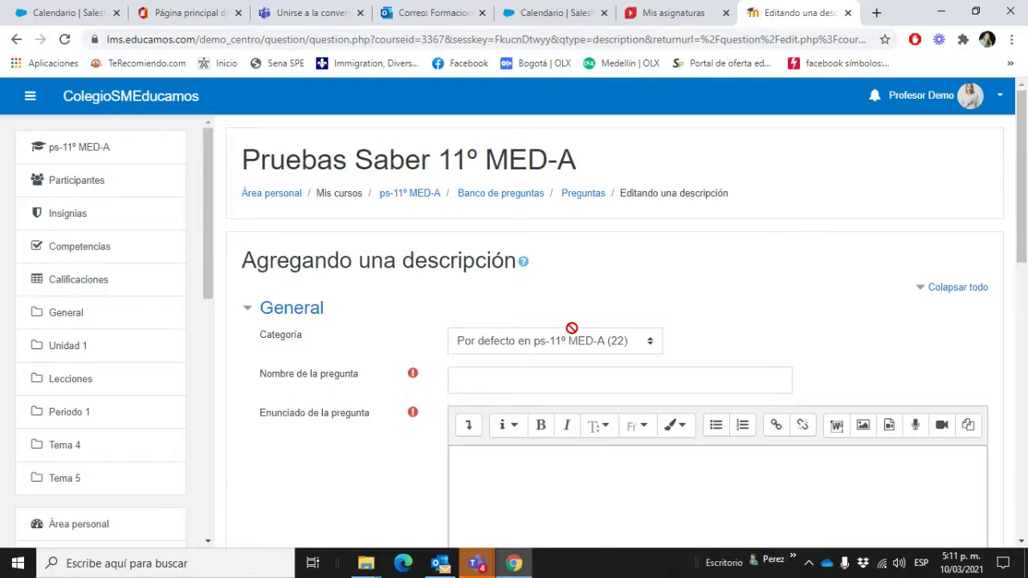
scroll(657, 293, down, 1)
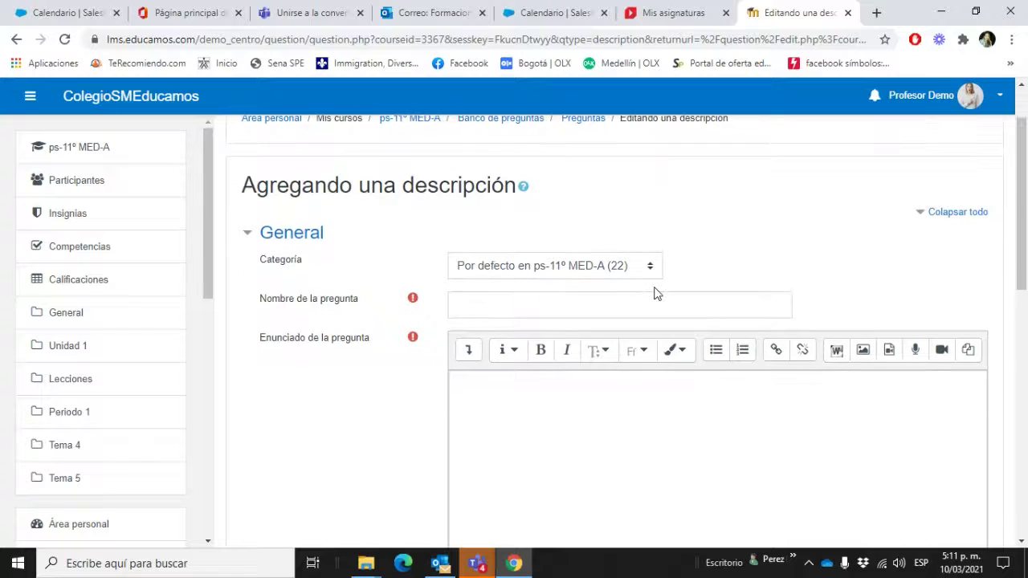
click(593, 273)
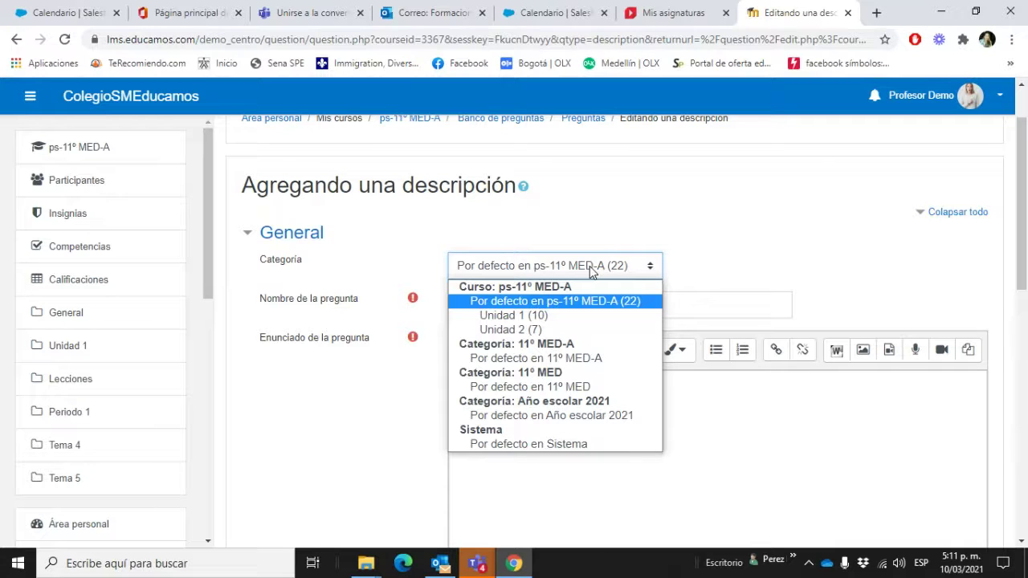
click(721, 261)
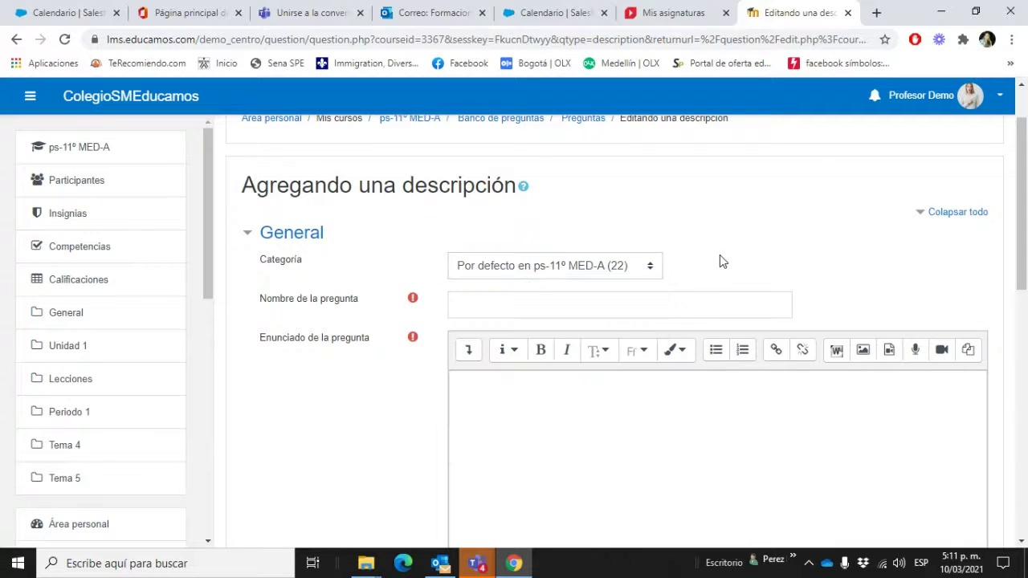
click(662, 304)
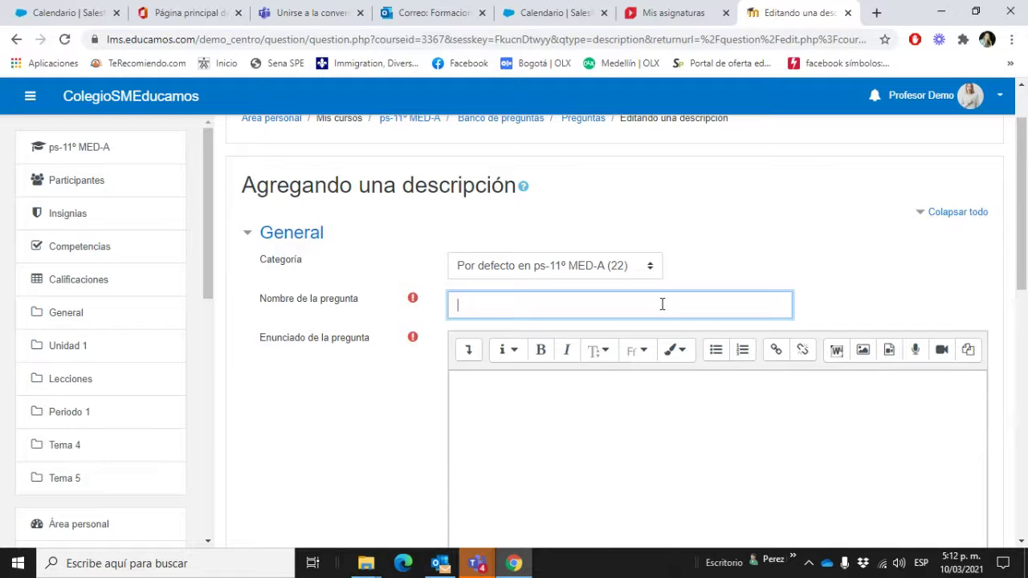
text(Analiza el textyo)
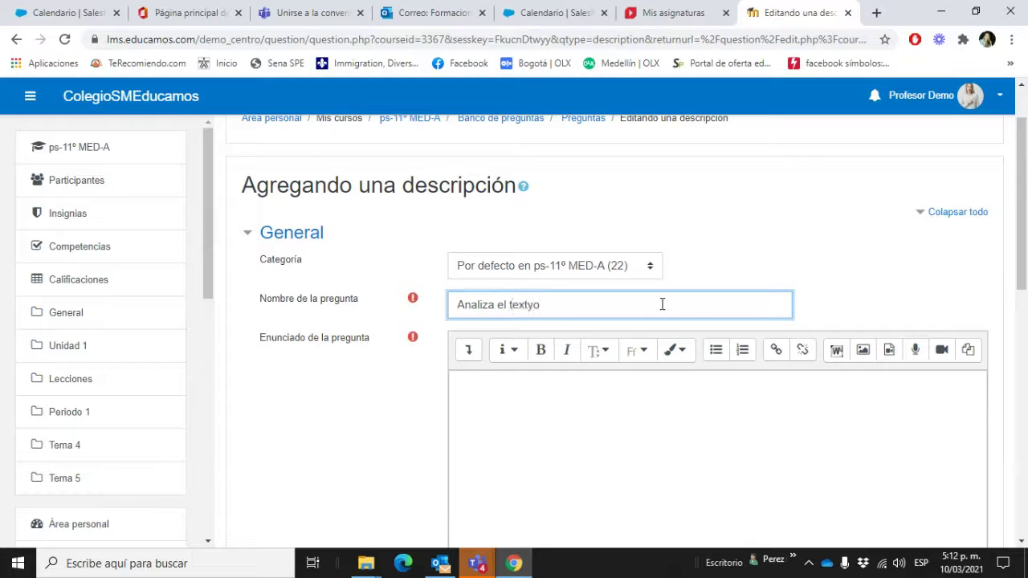
key(BackSpace)
key(BackSpace)
text(t)
key(BackSpace)
Step: Type placeholder text 'klajsdlkasjkldjaskdjalks…' into the Enunciado de la pregunta editor
text(o)
click(658, 440)
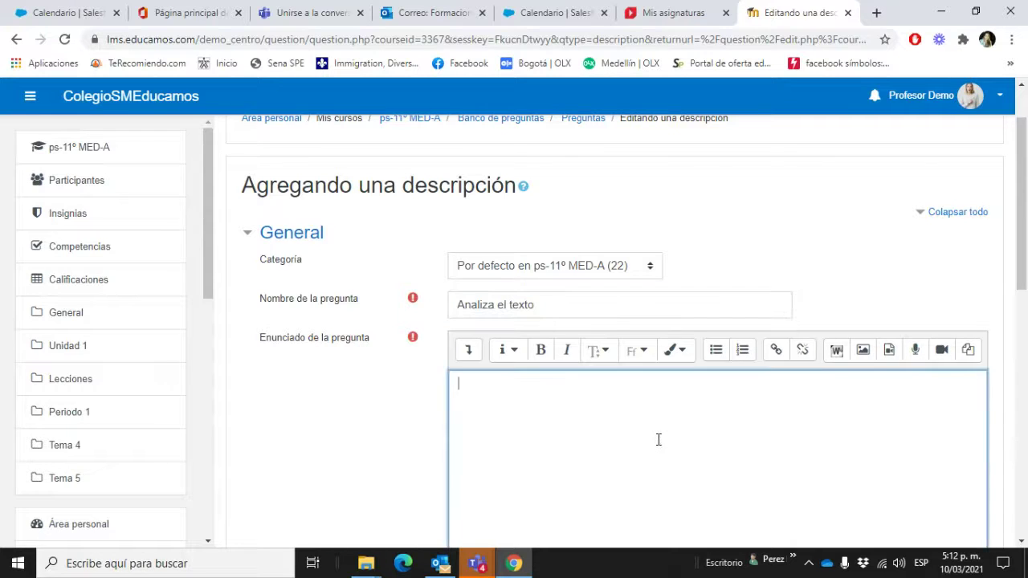
scroll(658, 440, down, 3)
scroll(661, 436, up, 3)
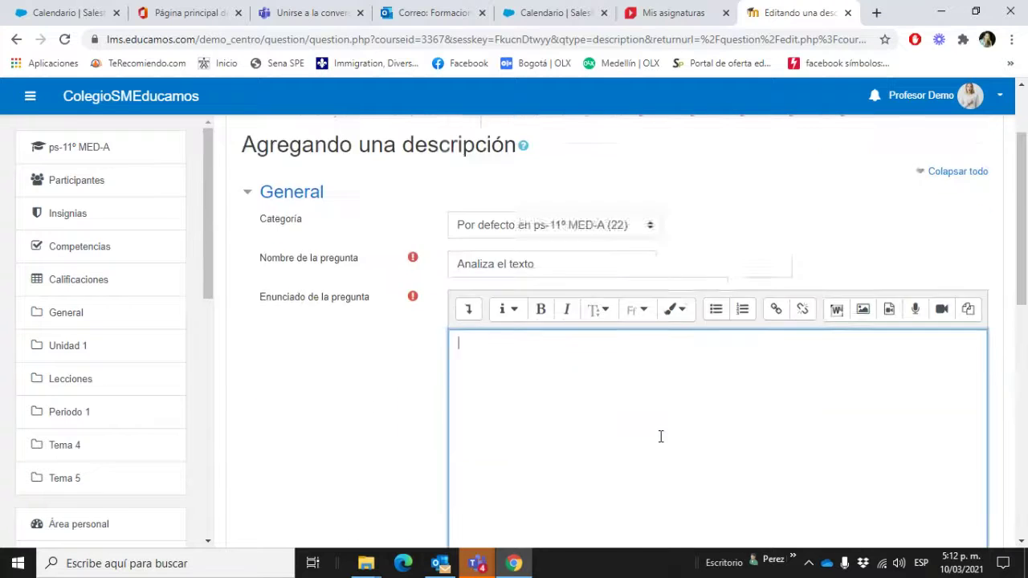
scroll(680, 426, down, 2)
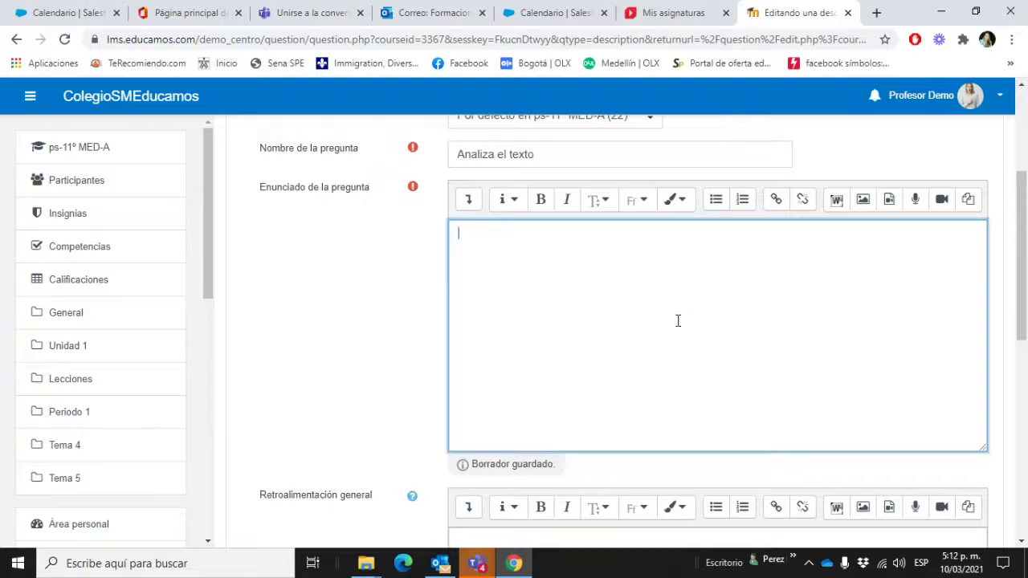
text(klajsdlkasjkldjaskdjalks)
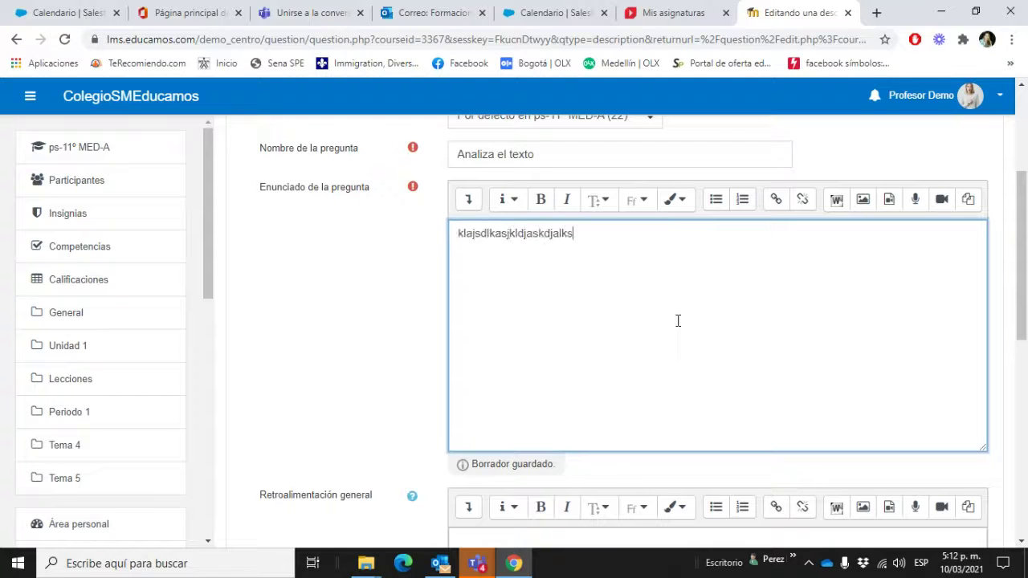
text(jdkajsklasjdkajskdjaskjdkasdkla)
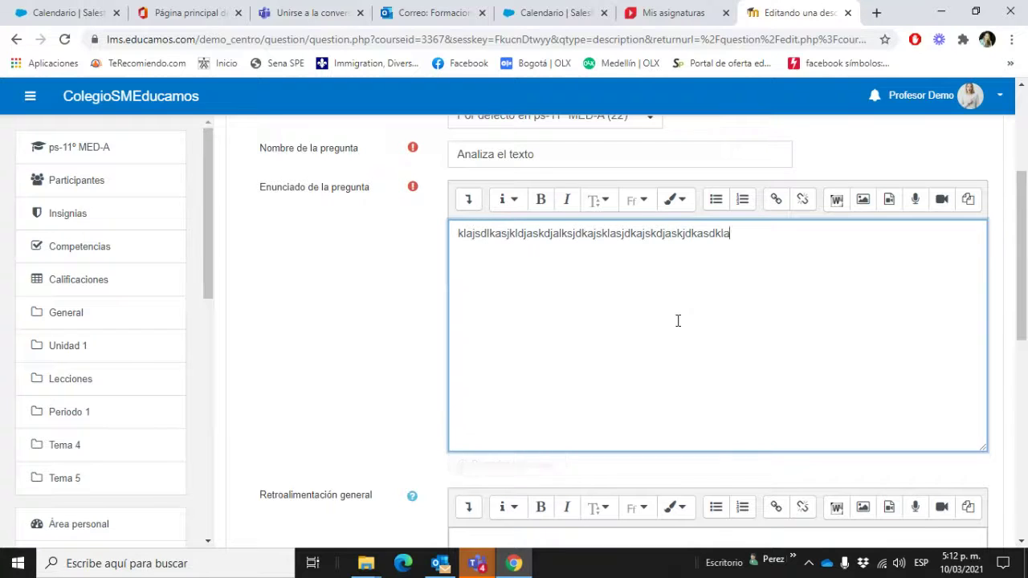
text(slaldalllaslsllads)
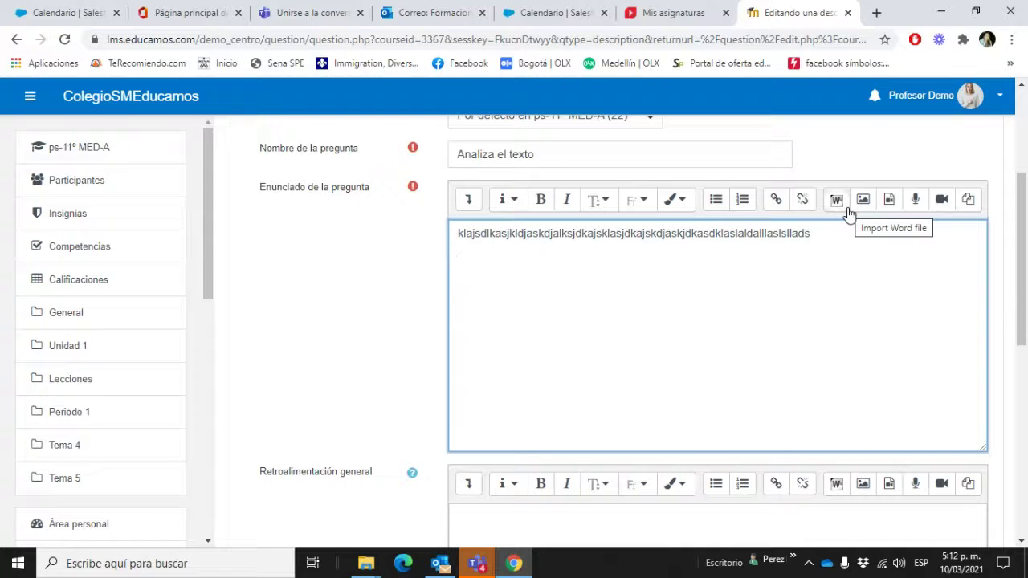
Step: Try the upload, URL and Wikimedia image repositories; each returns an access error
click(859, 204)
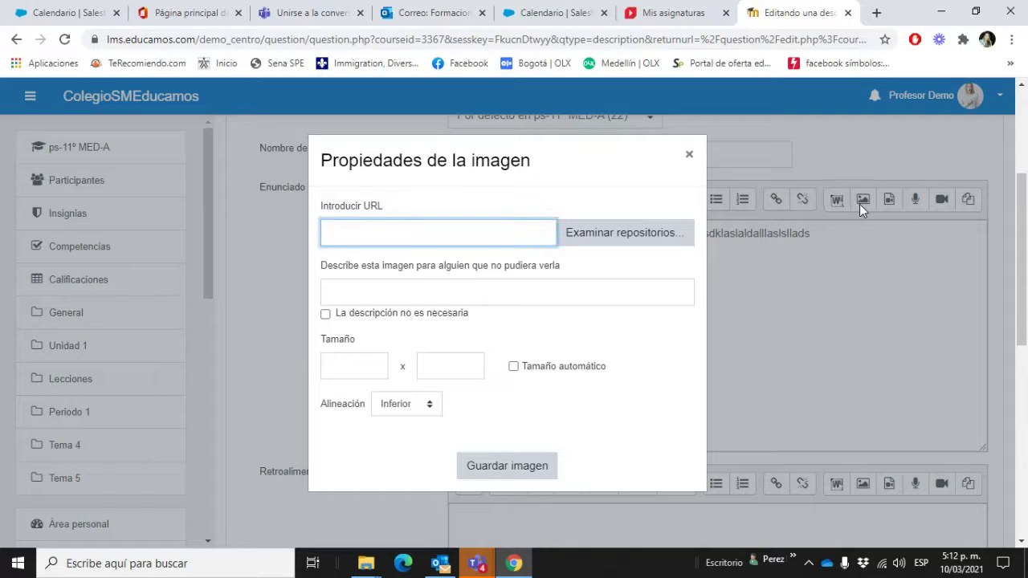
click(617, 240)
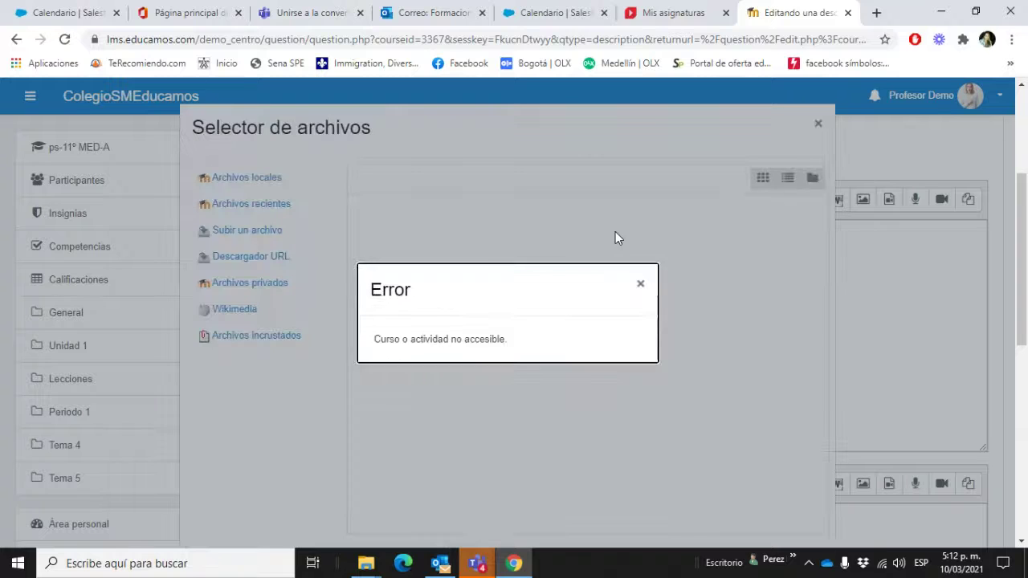
click(641, 285)
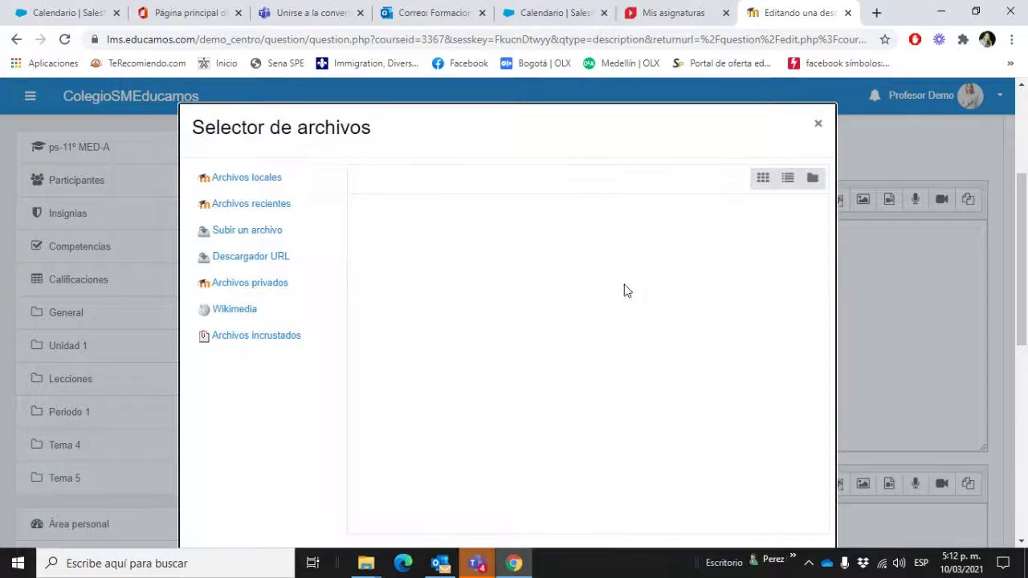
click(269, 263)
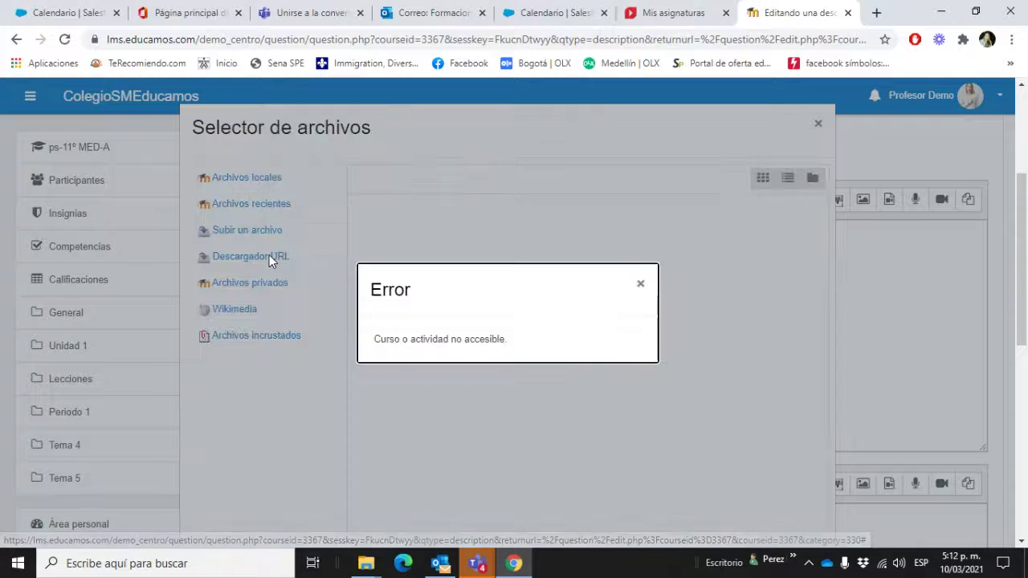
click(643, 286)
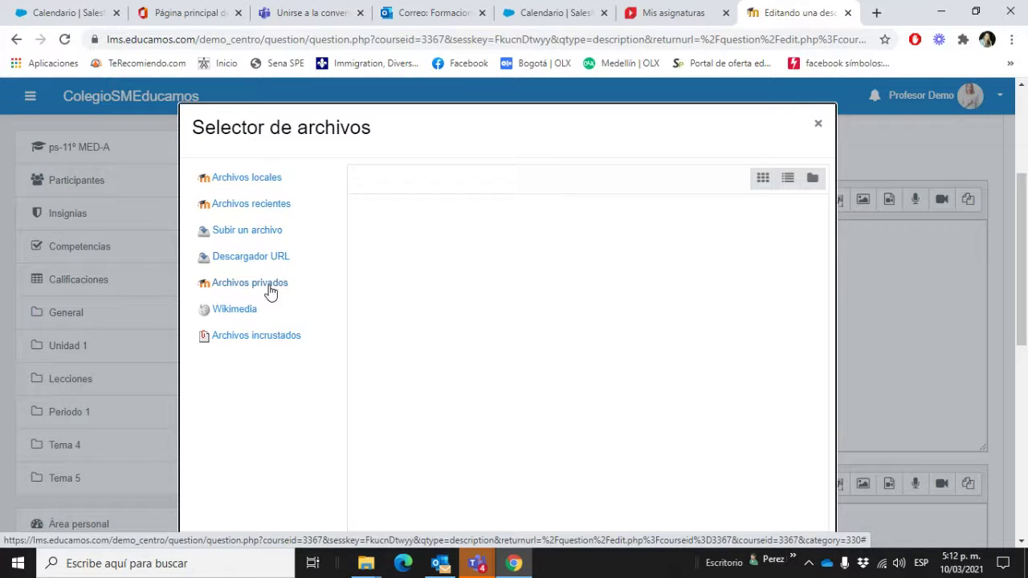
click(263, 310)
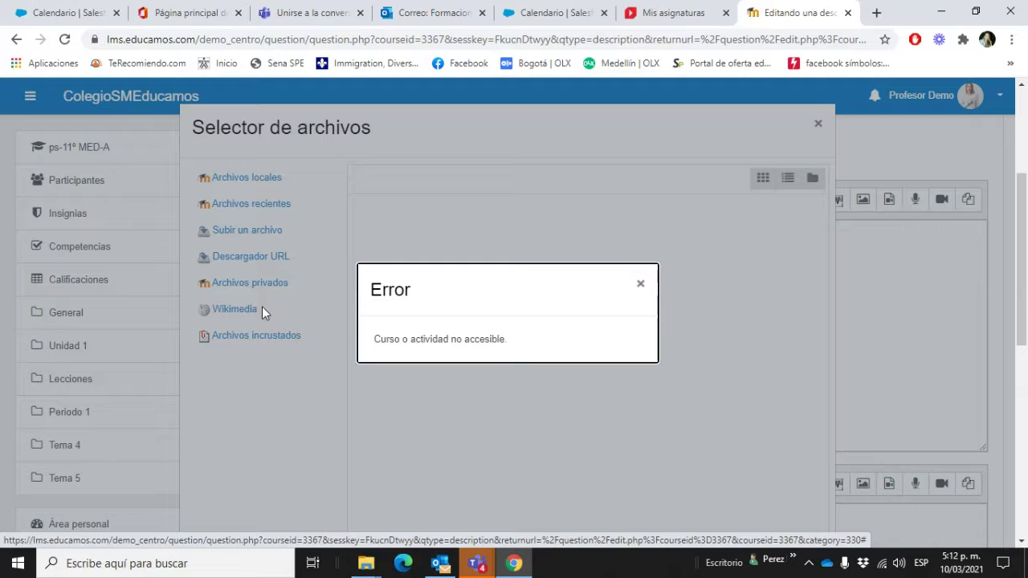
click(642, 286)
click(259, 232)
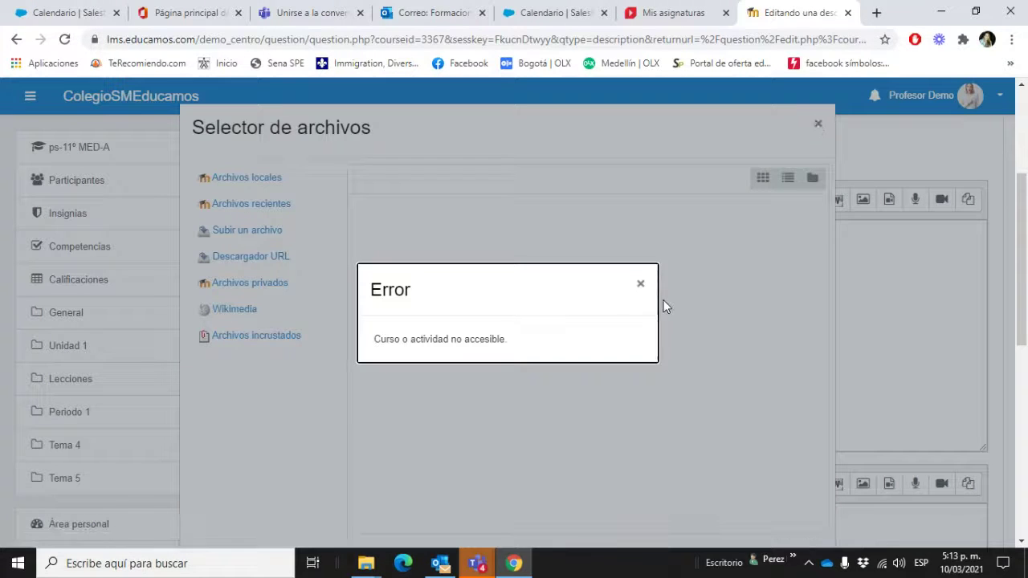
click(641, 285)
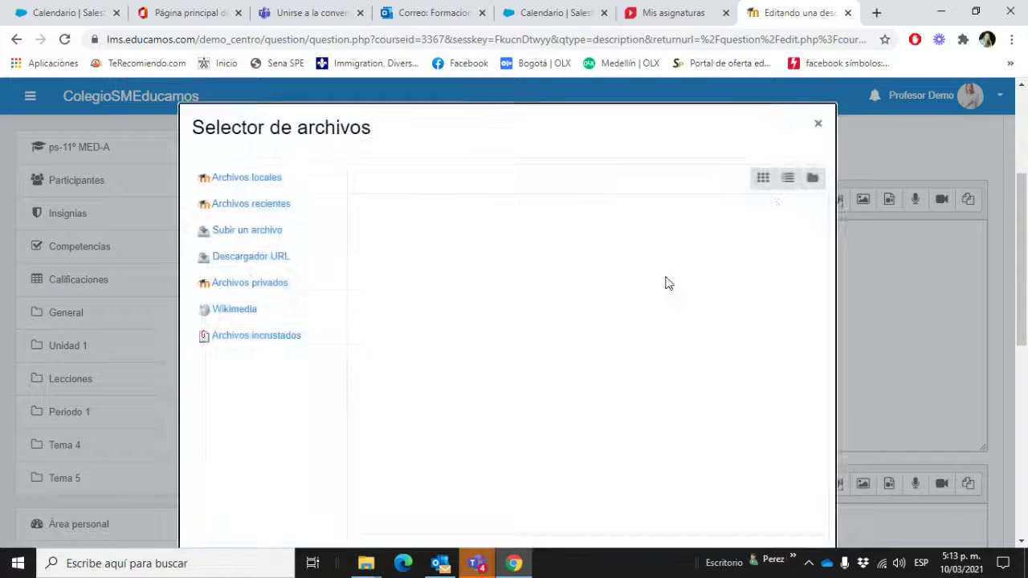
Step: Close the file picker and image dialog, reopen the image settings, and start a new browser tab
click(819, 124)
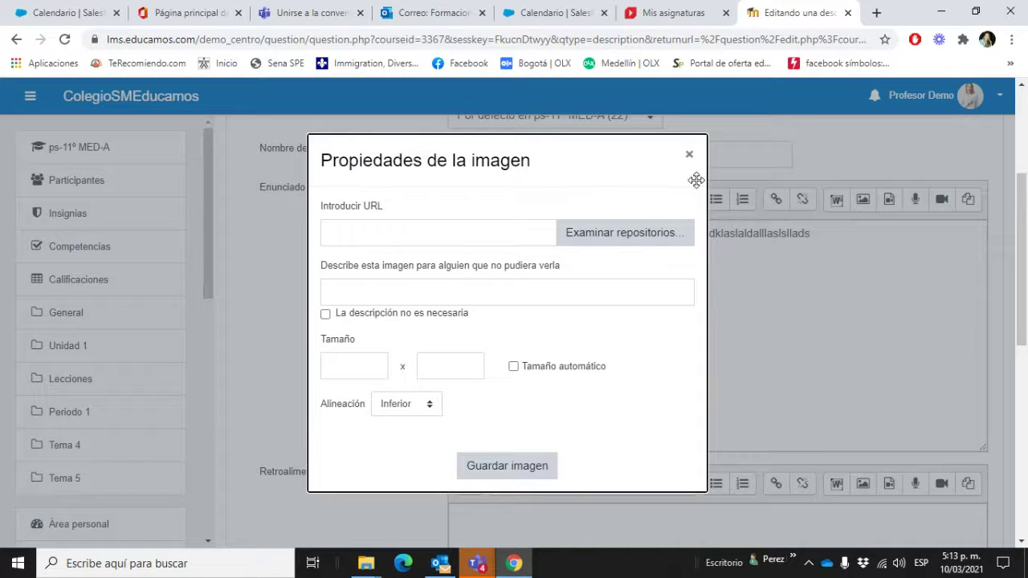
click(688, 155)
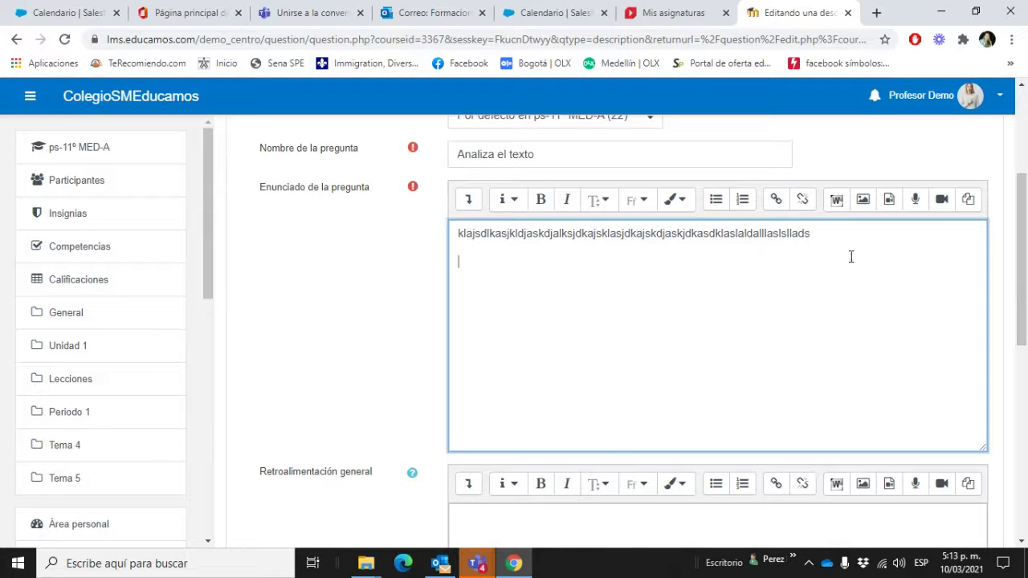
click(864, 201)
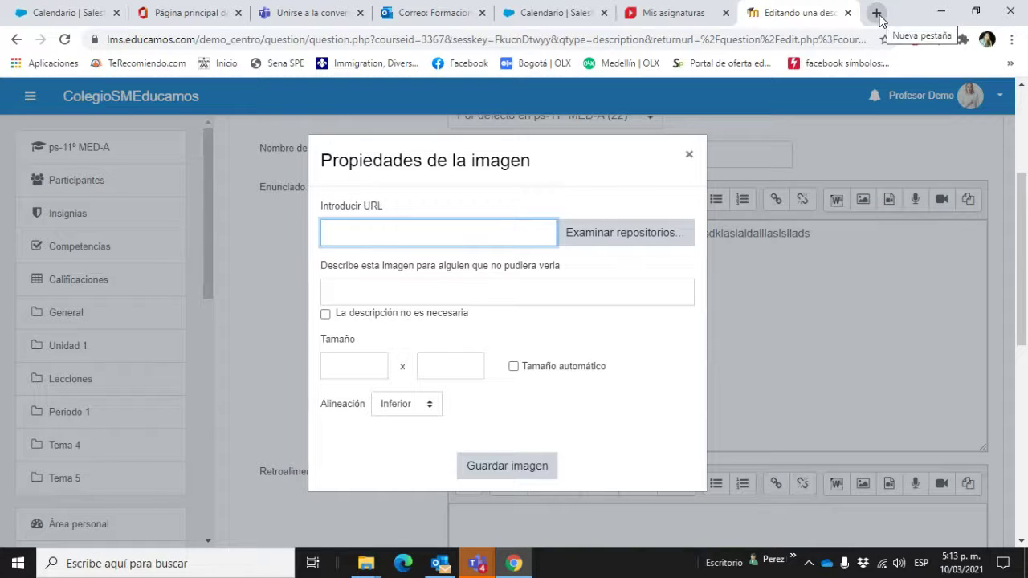
click(877, 13)
Step: Search Google Images for 'caballo de troya' and copy a wooden Trojan horse picture's image address
click(601, 318)
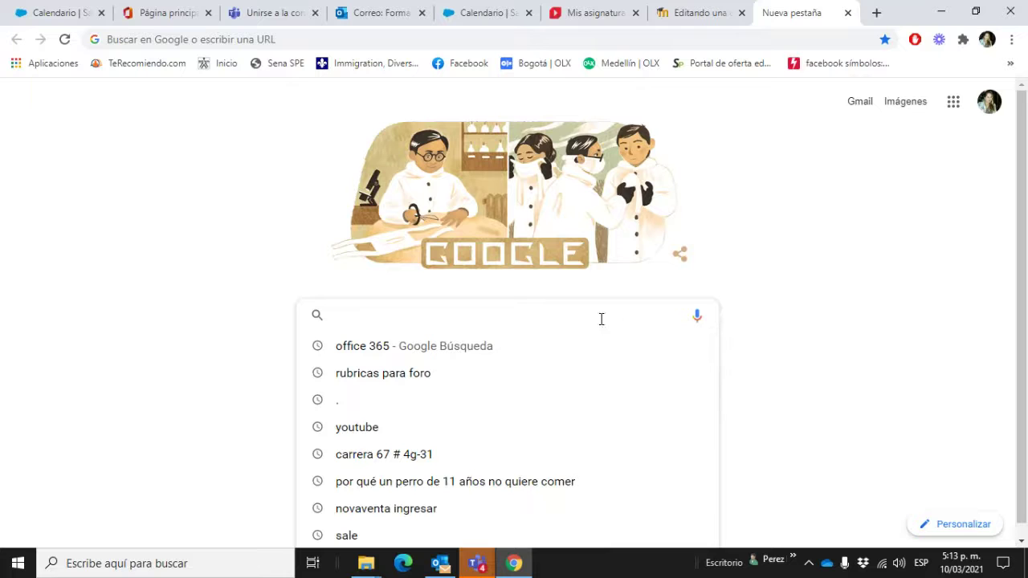
text(caba)
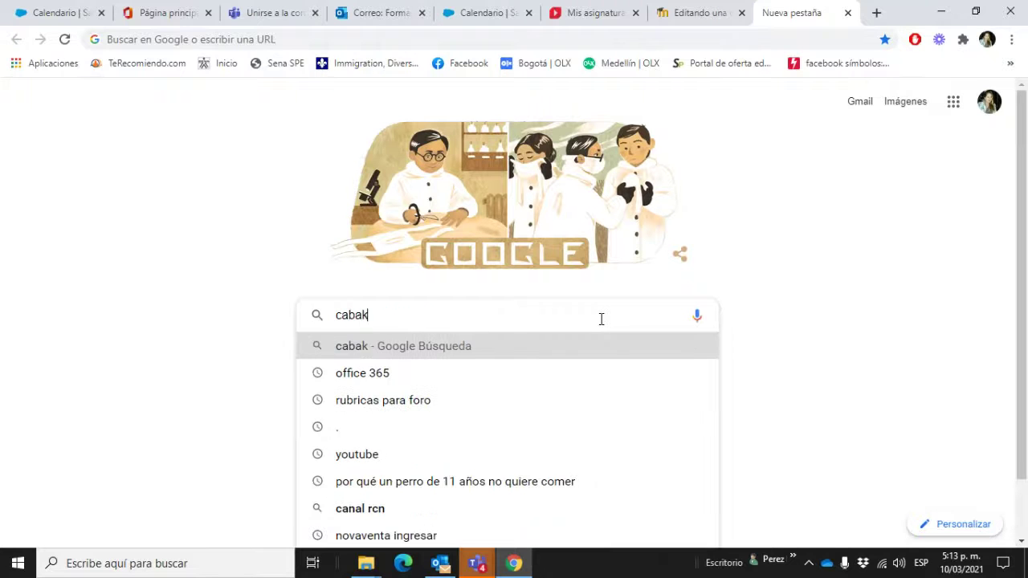
text(llo de troya)
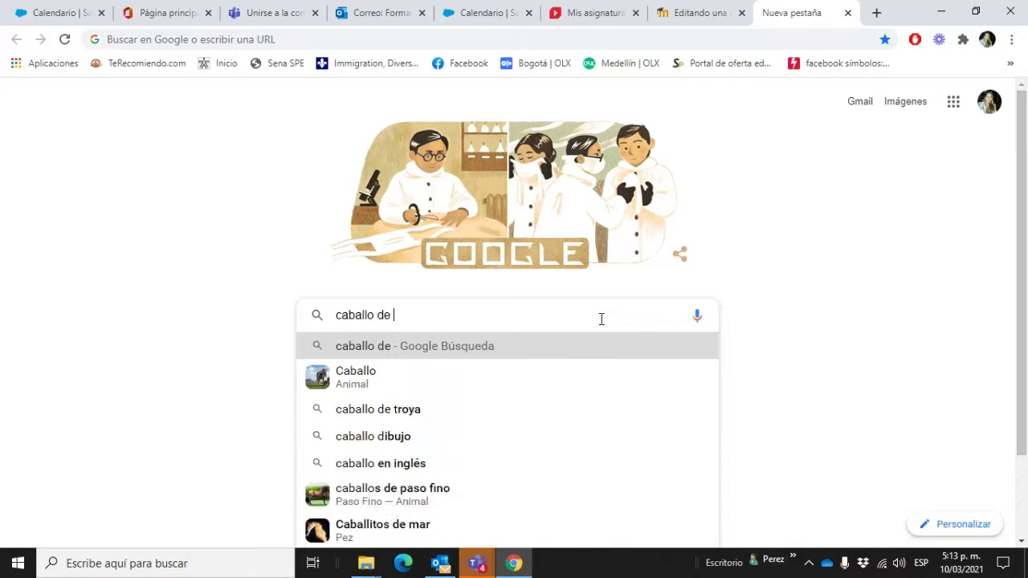
key(Return)
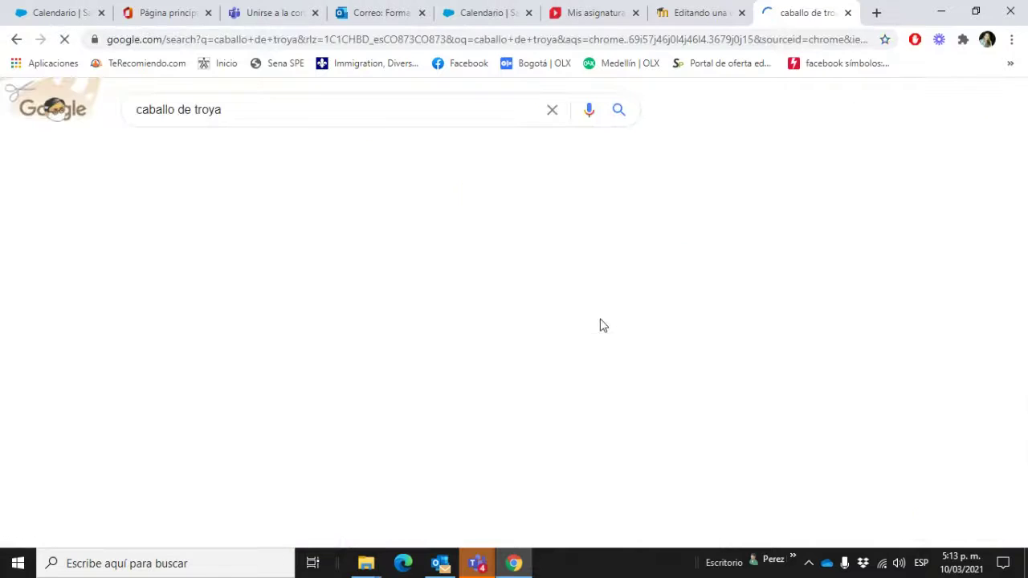
click(224, 153)
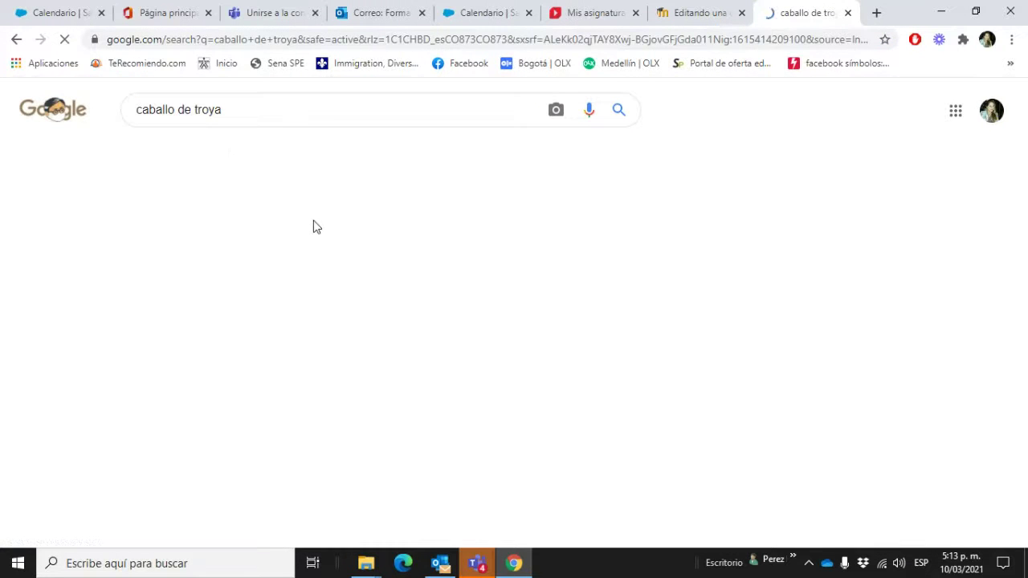
click(415, 317)
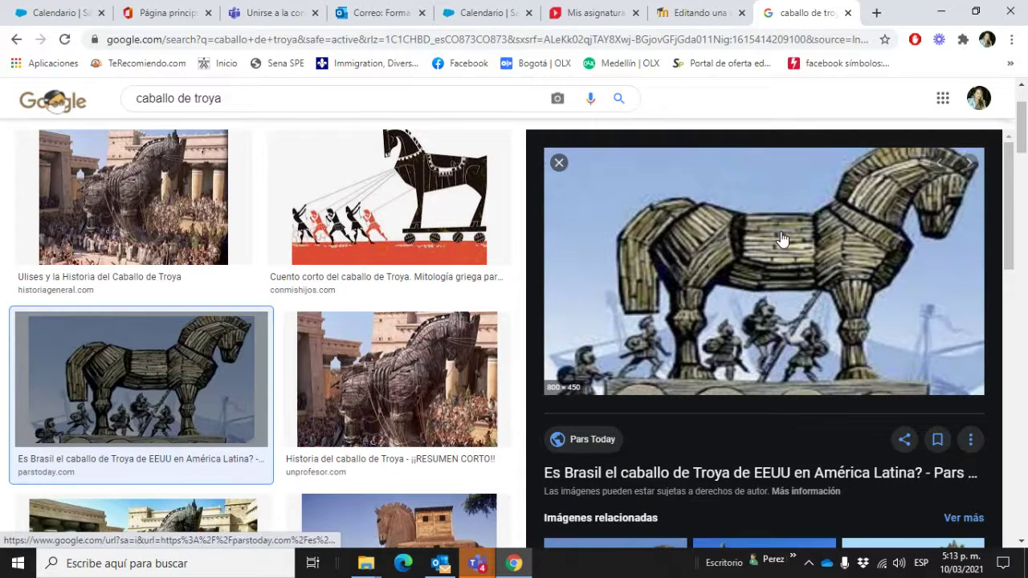
right_click(626, 245)
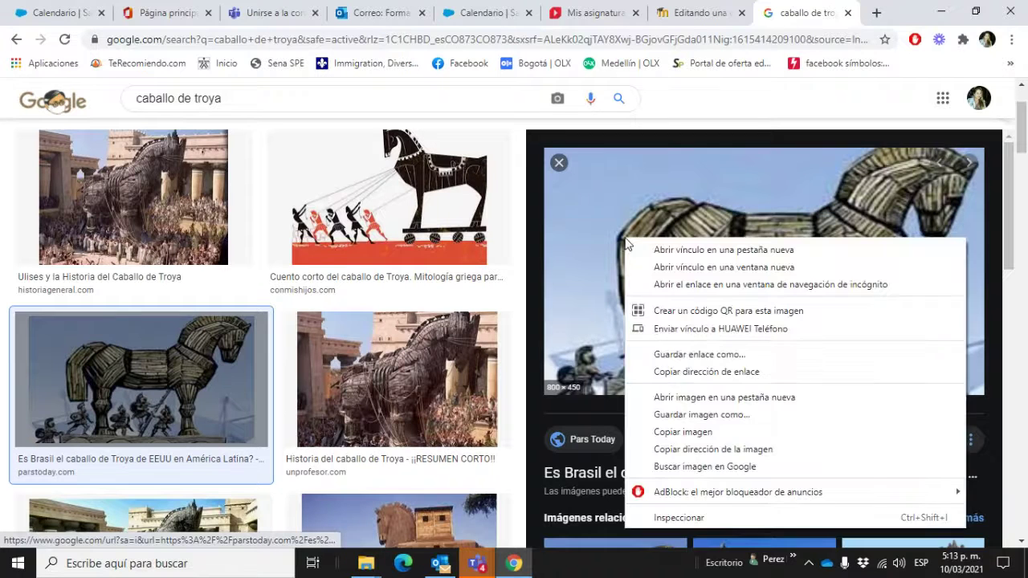
click(698, 450)
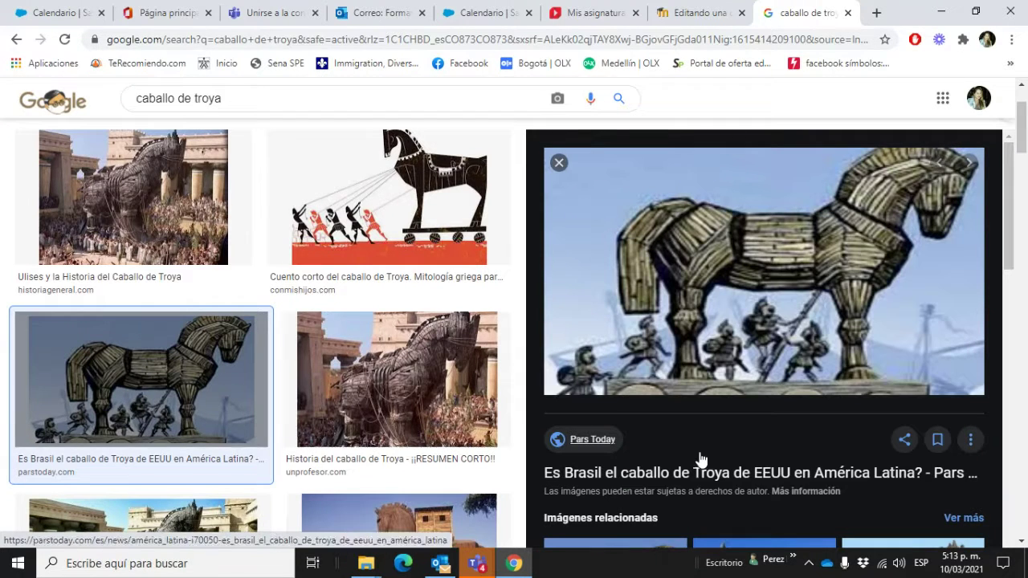
click(678, 14)
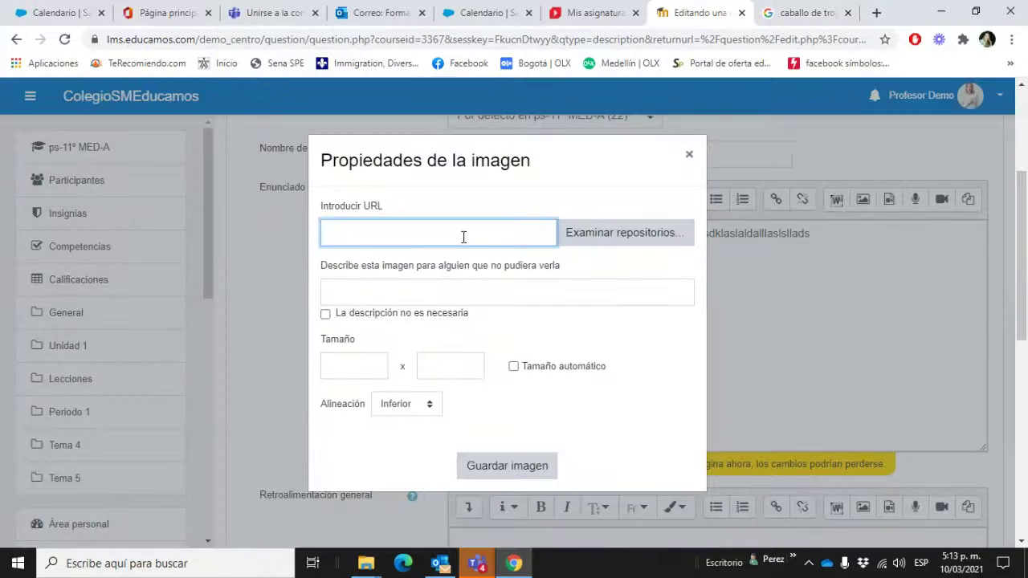
Step: Paste the copied Trojan horse image address into the URL field, leaving the description blank
right_click(469, 237)
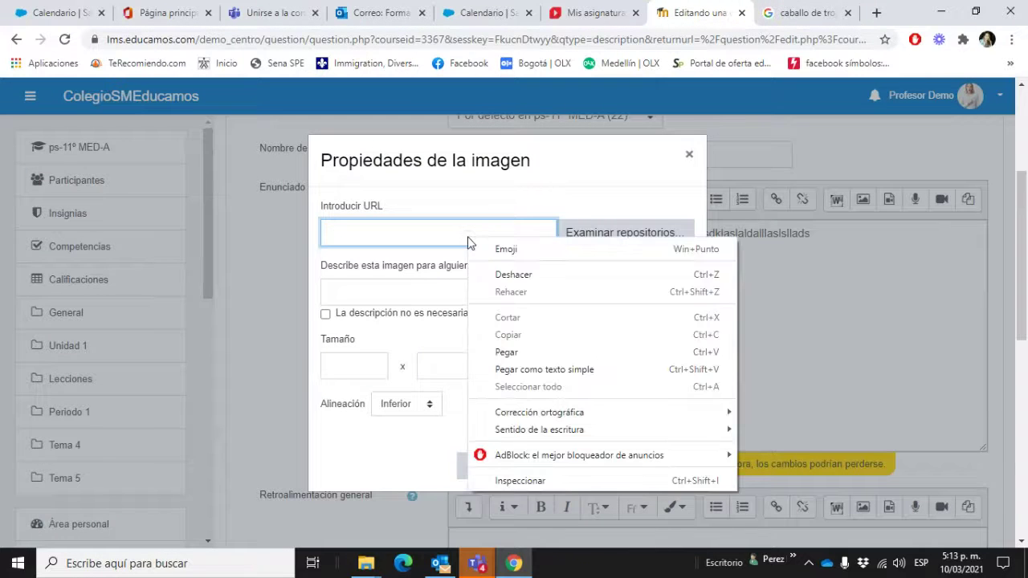
click(527, 353)
key(Tab)
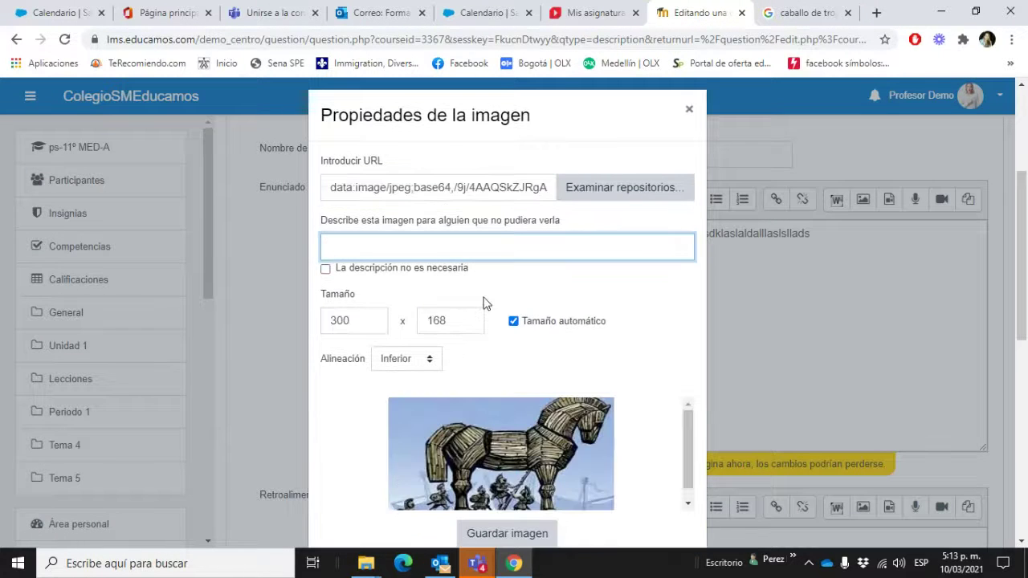
text(Caballo de Troya)
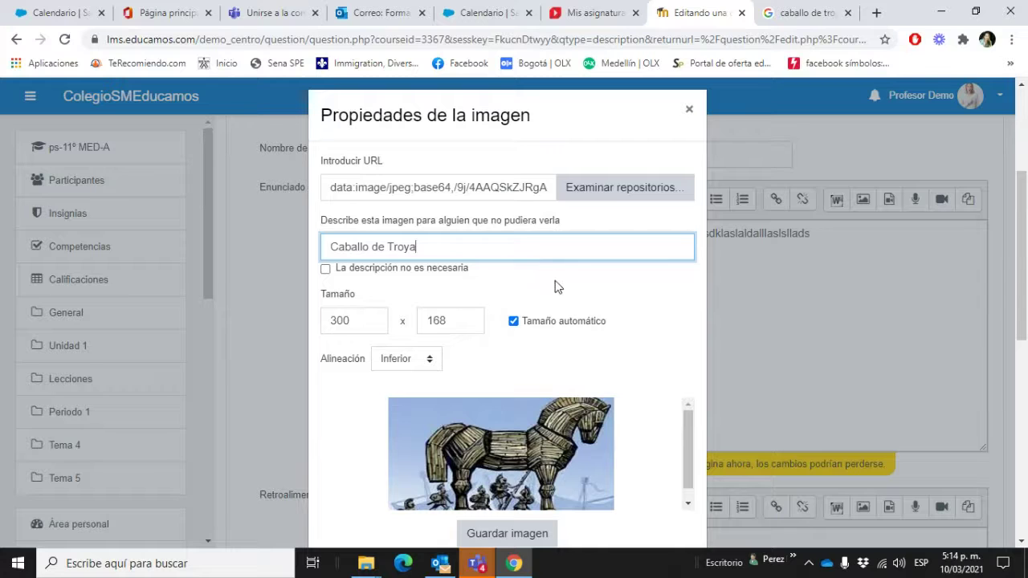
drag(417, 247, 325, 247)
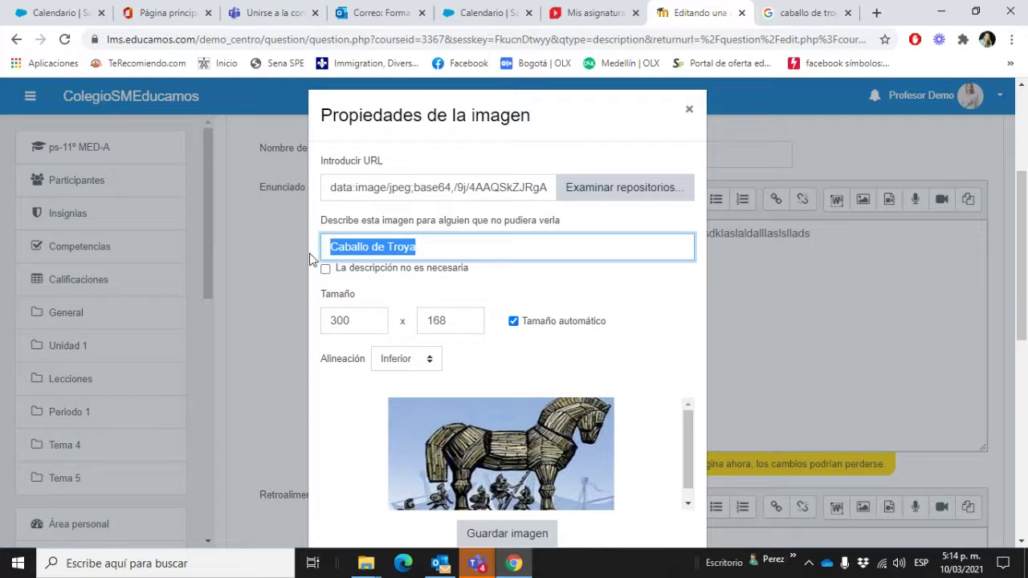
key(BackSpace)
Step: Mark the description as not needed and save the image into the question text
click(325, 269)
scroll(447, 314, down, 3)
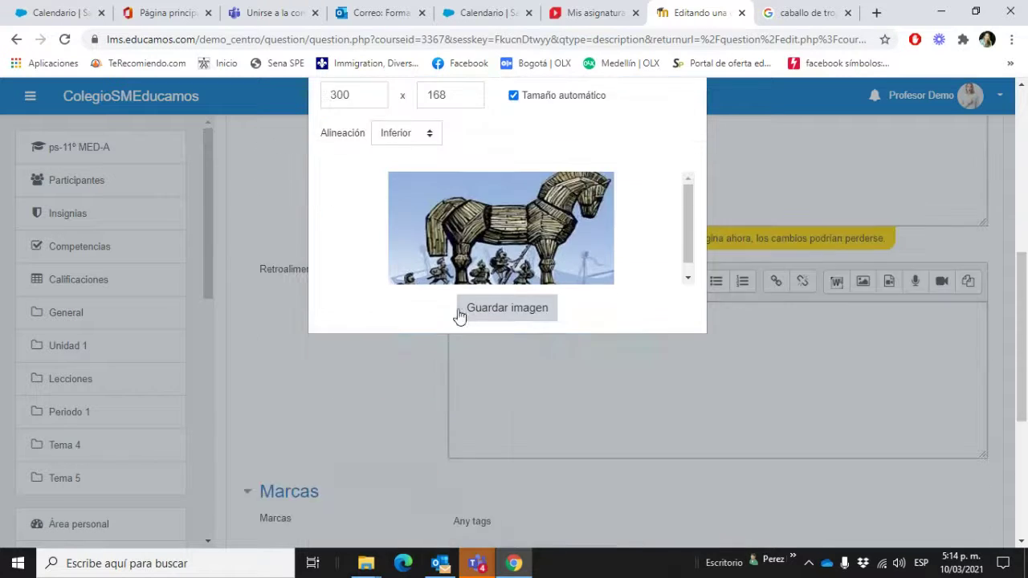
click(514, 315)
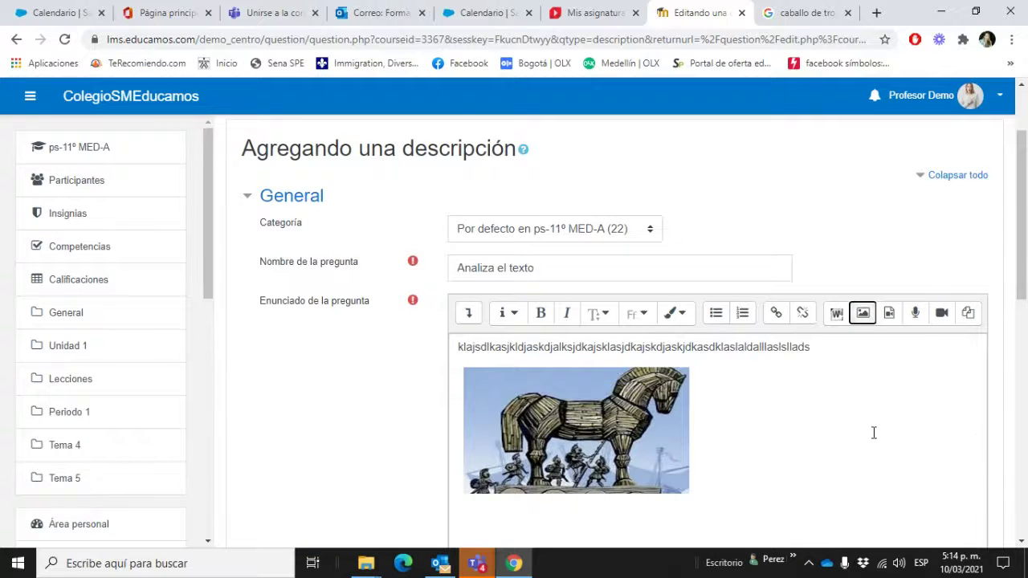
scroll(874, 418, down, 2)
scroll(874, 393, down, 3)
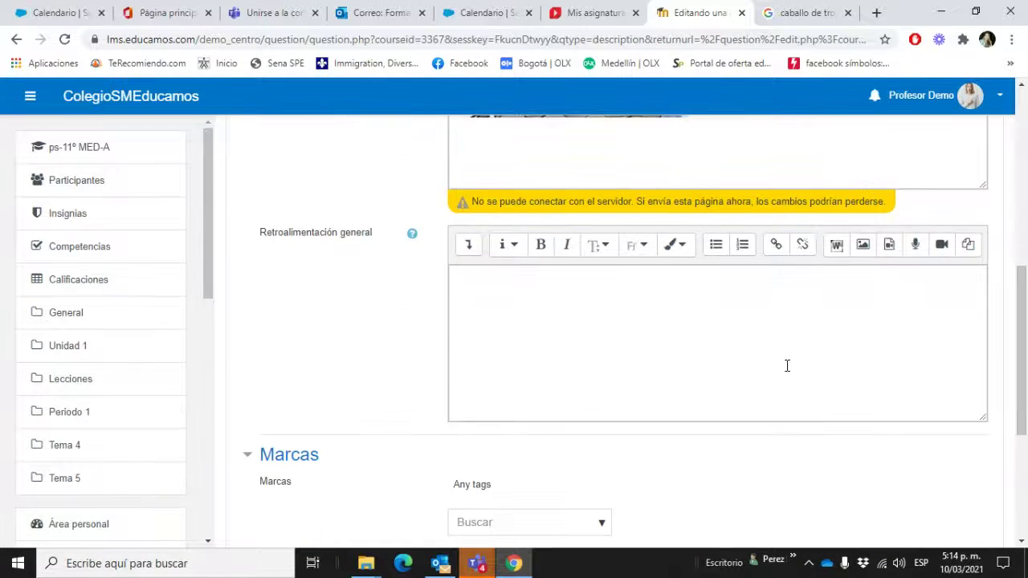
Step: Enter 'bla bla' as the general feedback, fixing the typo, and save the question
click(642, 310)
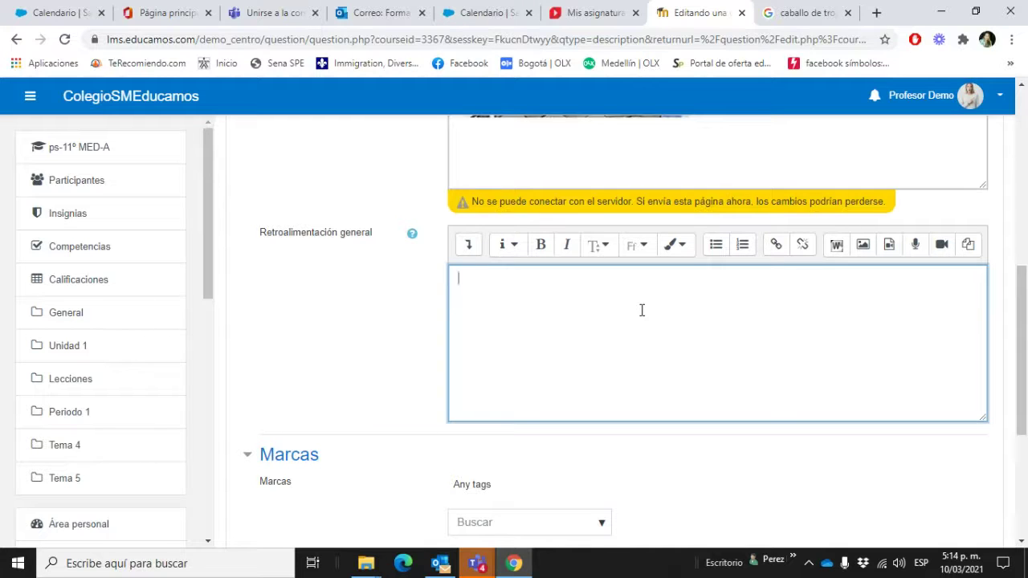
text(bka)
text( vla la)
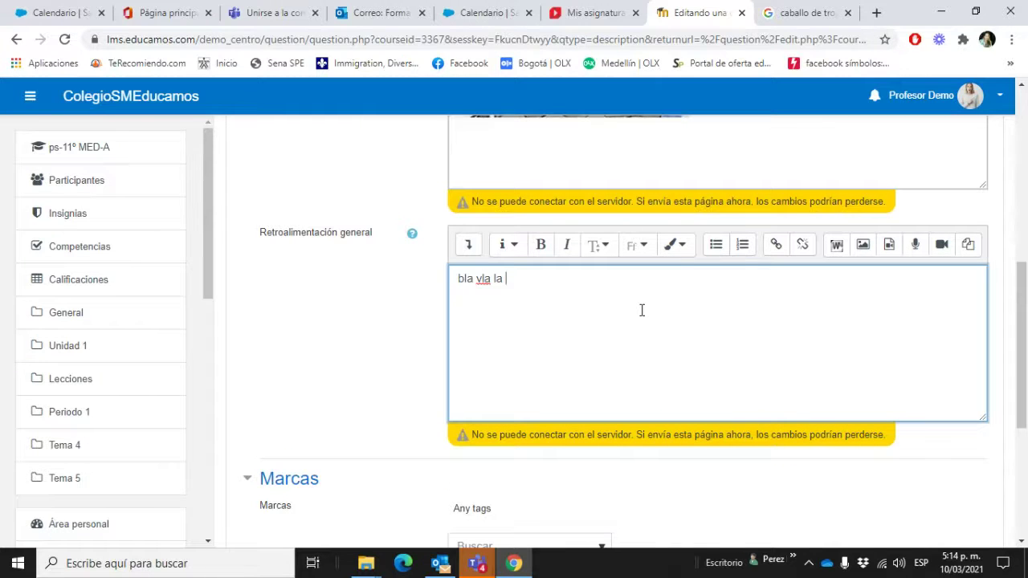
drag(528, 278, 477, 279)
text(bla)
scroll(710, 380, up, 3)
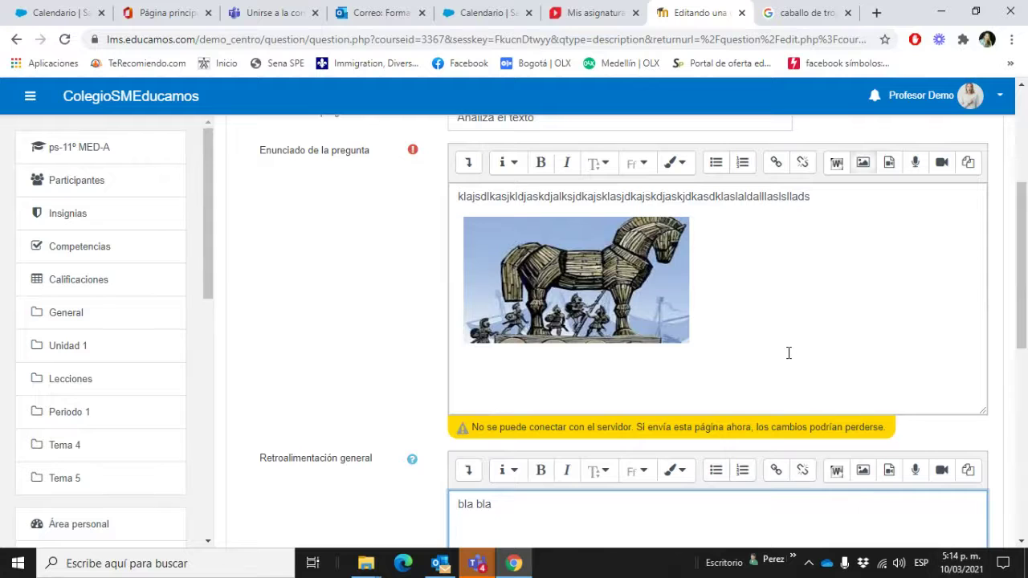
scroll(780, 326, down, 6)
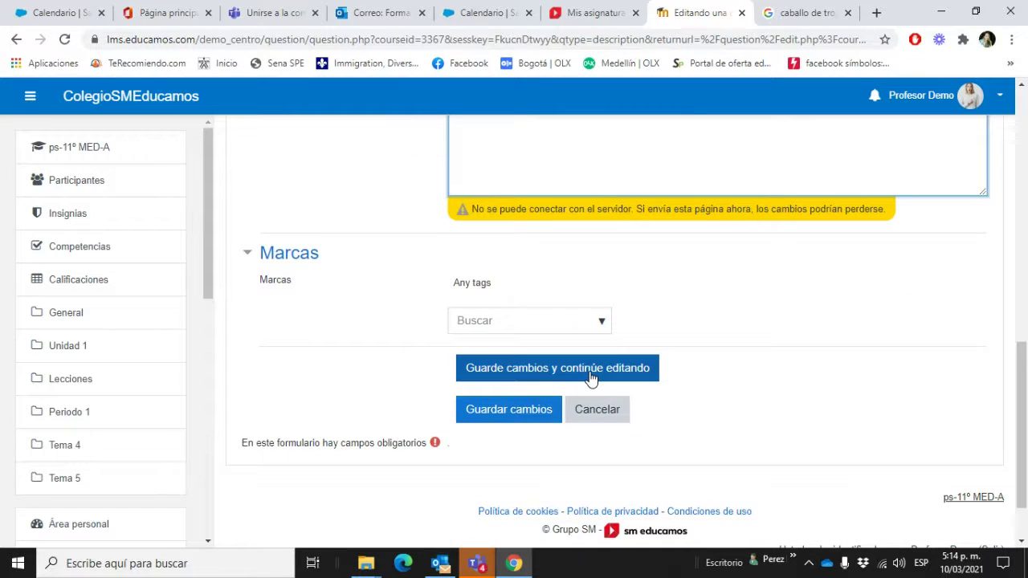
click(530, 410)
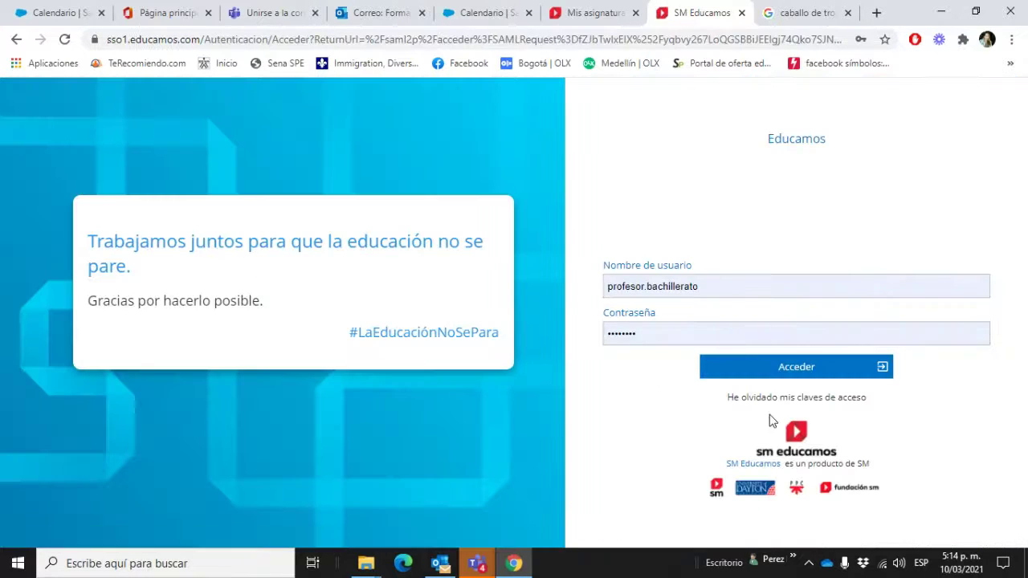
Step: Sign back in to Educamos and name the new question 'analiza el texto'
click(750, 372)
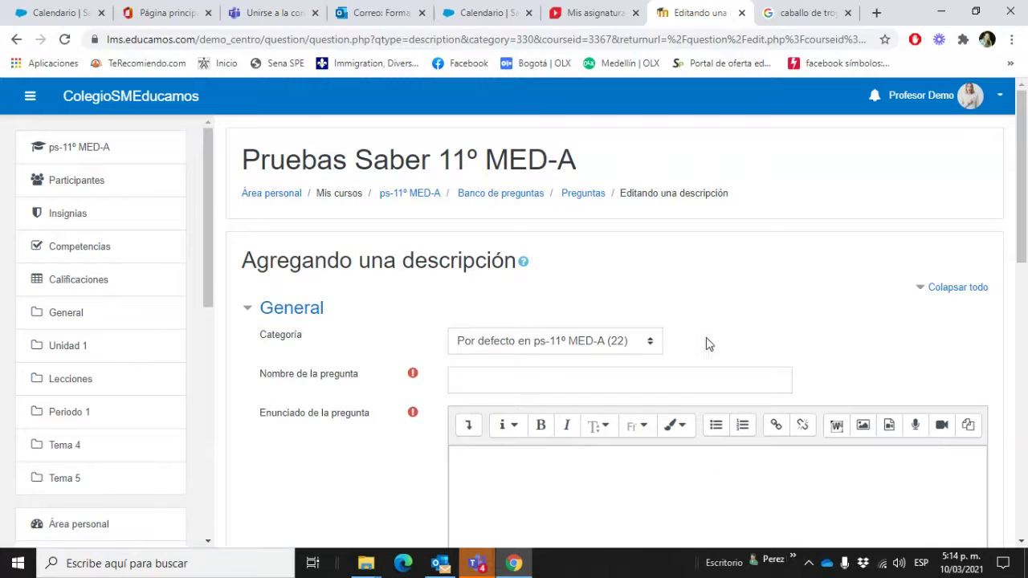
scroll(709, 343, down, 2)
click(643, 232)
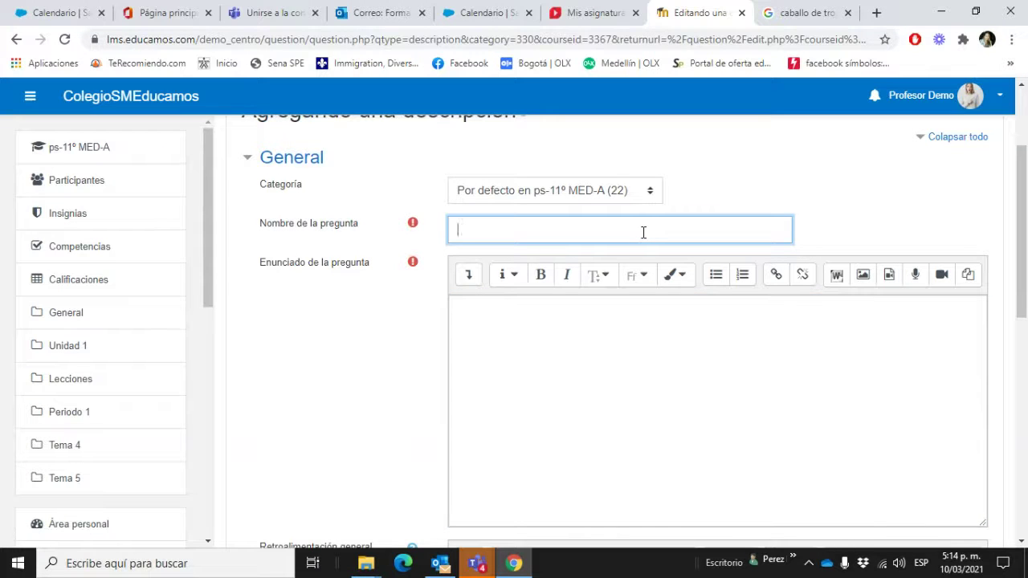
text(analiza el texto)
click(760, 406)
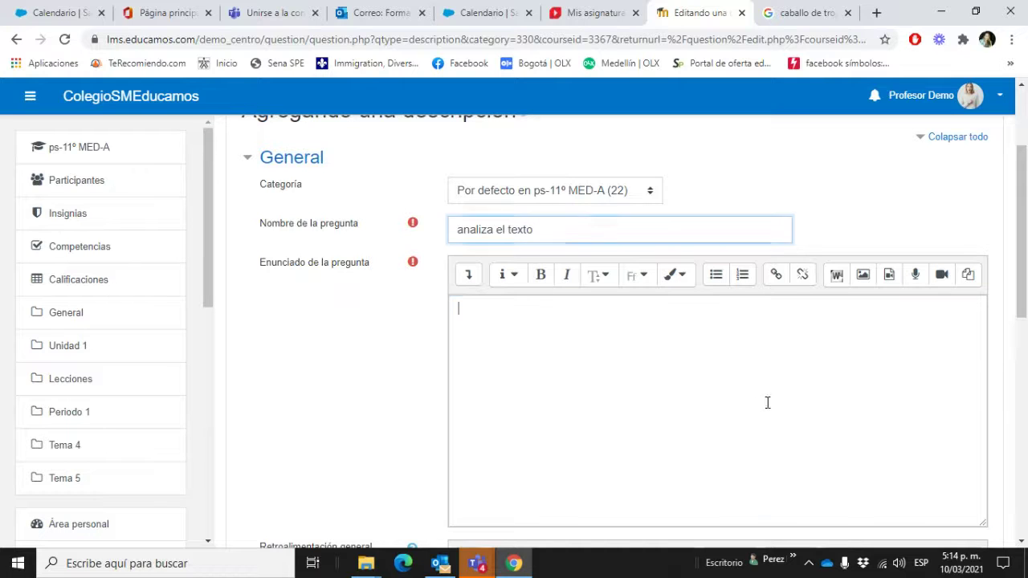
Step: Insert the Trojan horse picture from its pasted address, with no description needed
click(863, 275)
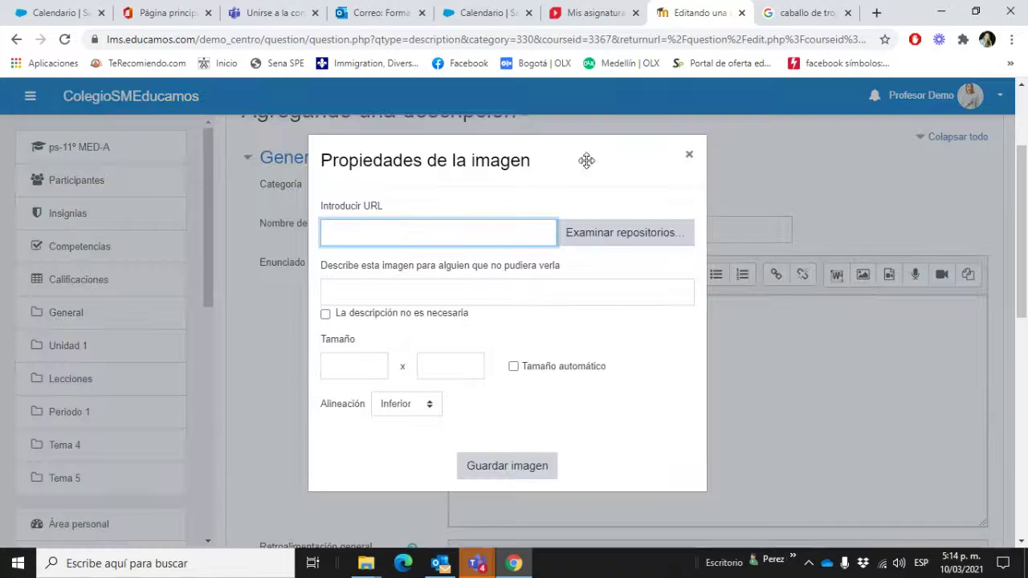
key(ctrl+v)
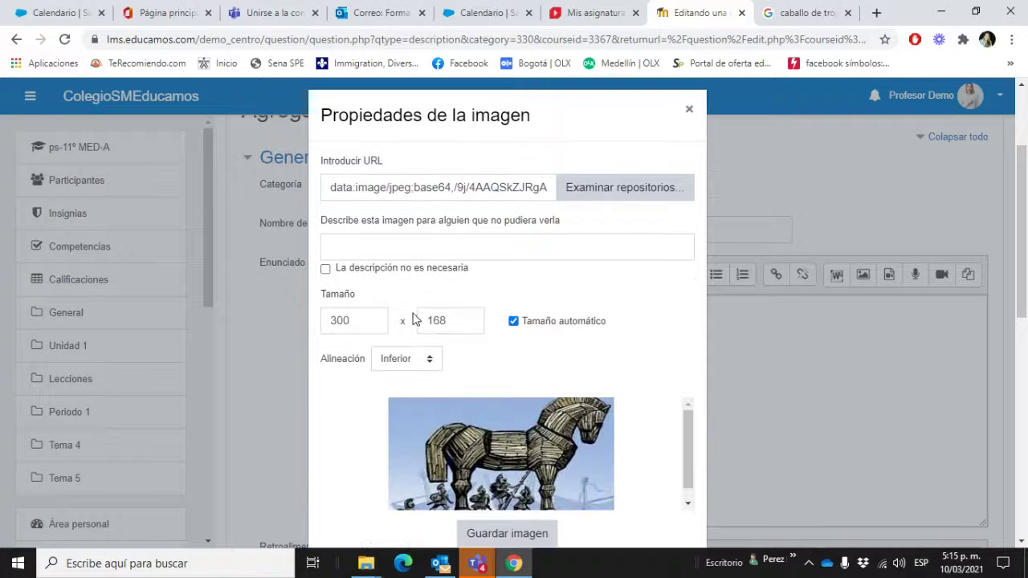
click(325, 269)
scroll(582, 380, down, 2)
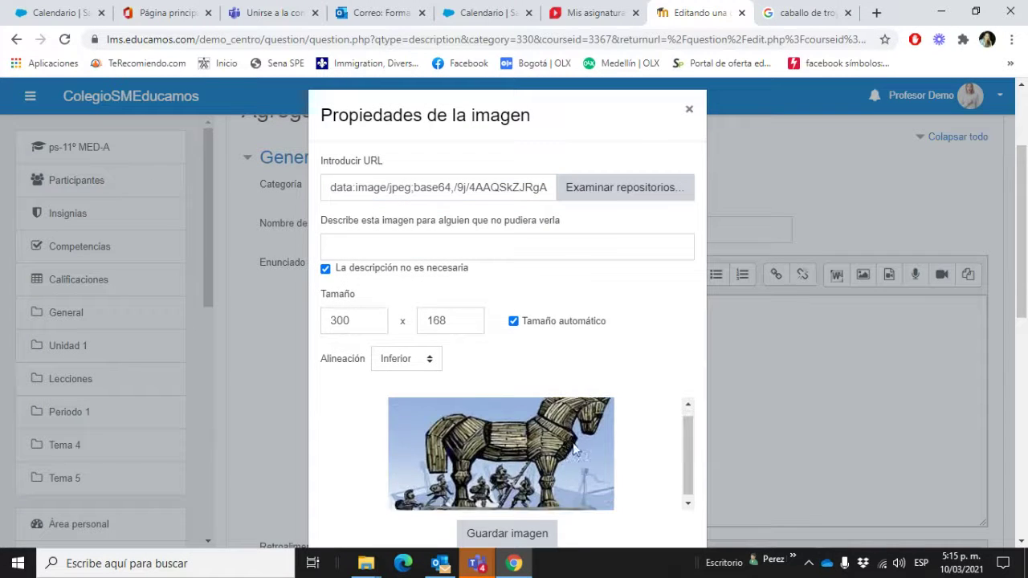
click(522, 537)
Step: Add 'bl abla b' as general feedback and save the question to the bank
scroll(606, 426, down, 6)
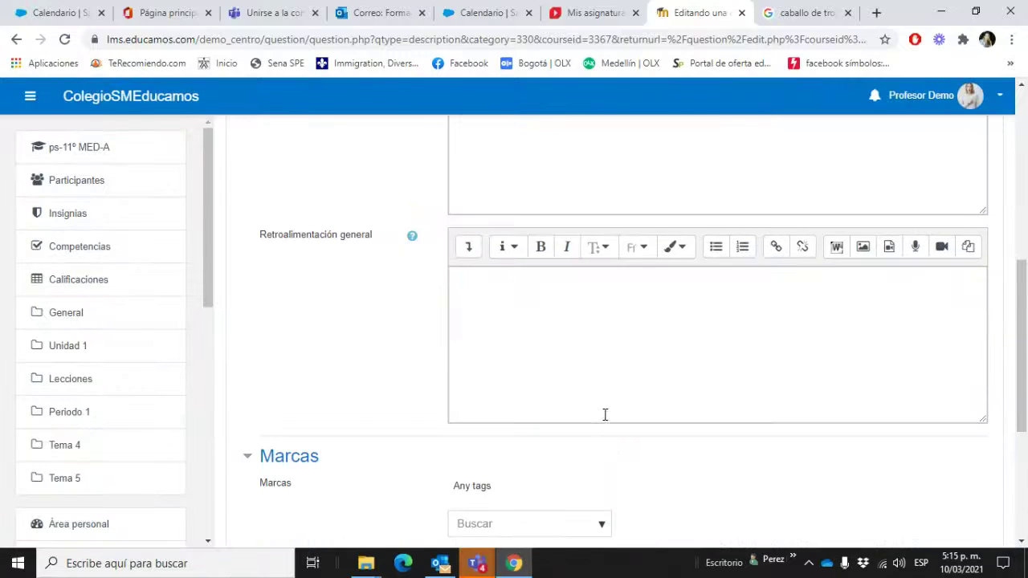
scroll(616, 329, up, 2)
click(633, 214)
text(b)
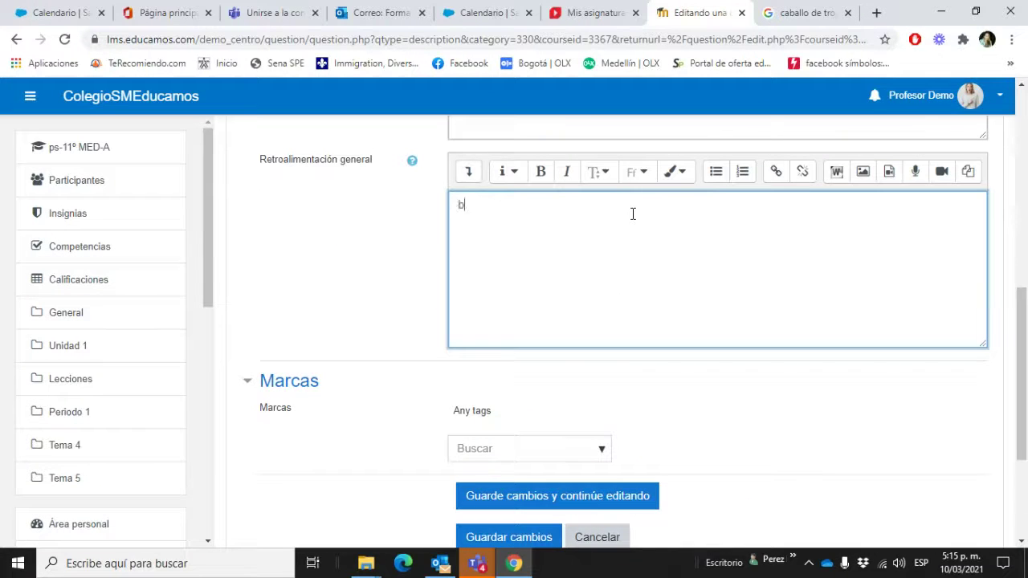
text(l abla bla)
scroll(516, 362, down, 1)
click(492, 463)
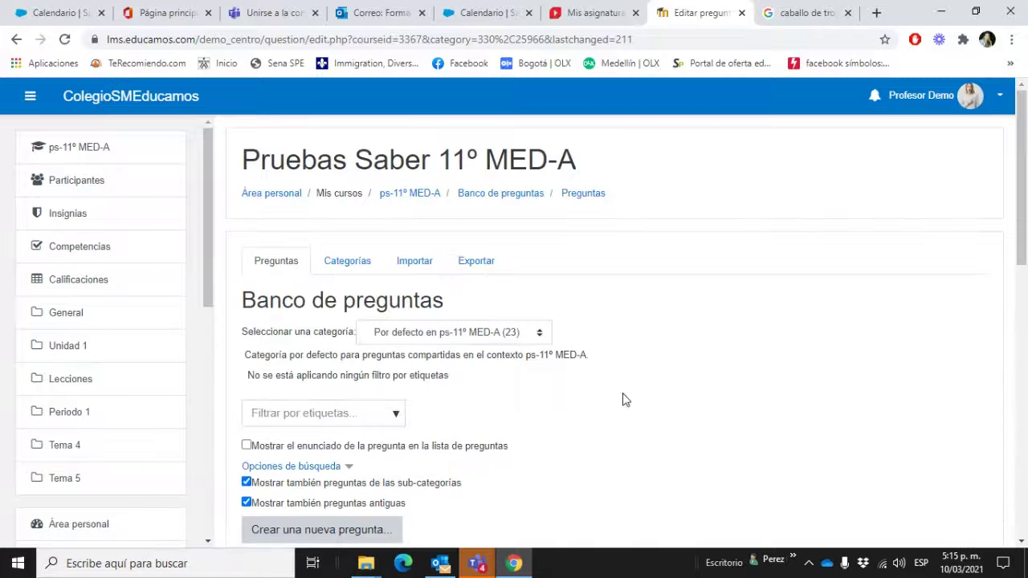
scroll(626, 400, down, 3)
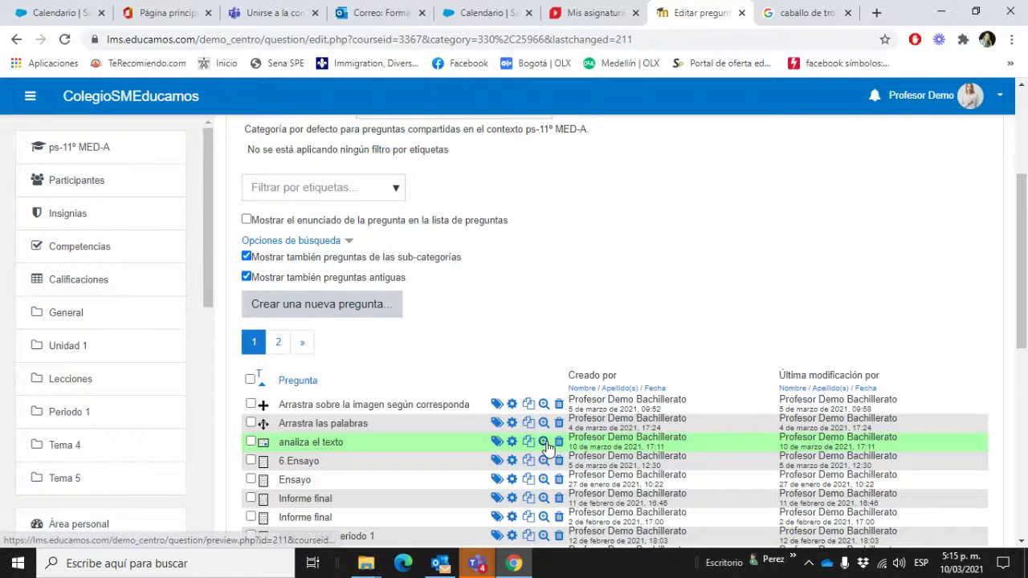
click(544, 442)
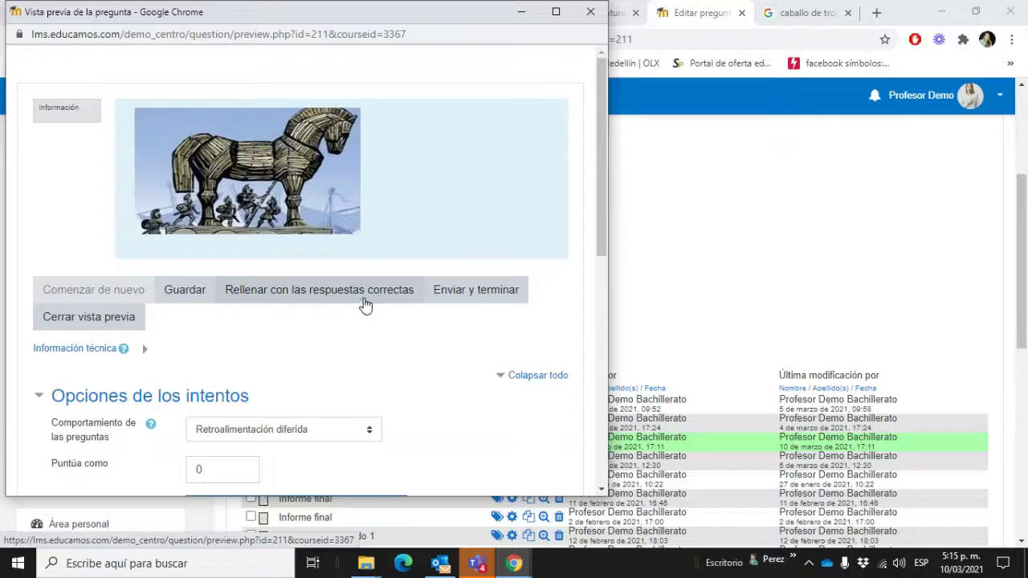
scroll(385, 317, down, 2)
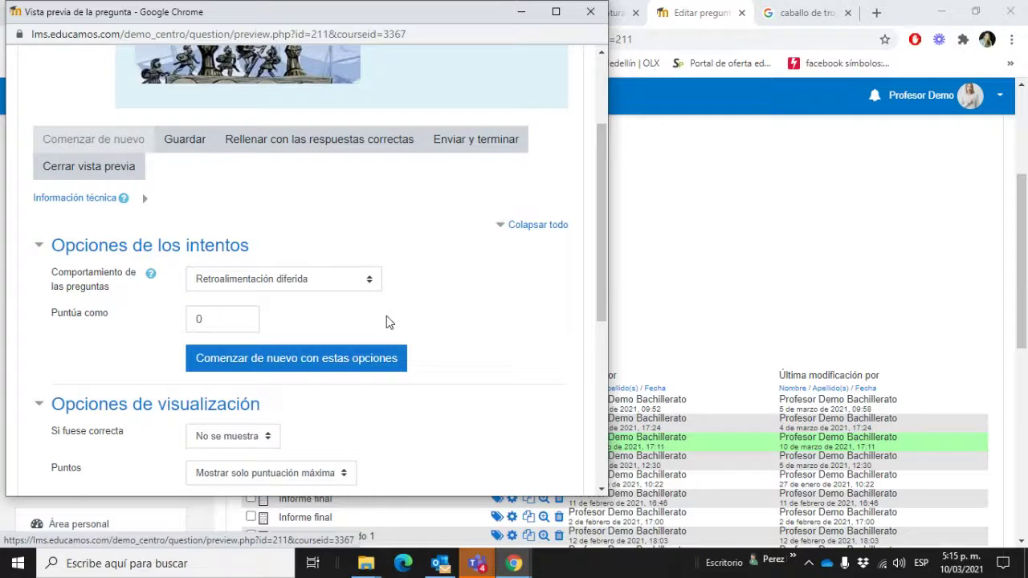
scroll(386, 322, down, 3)
scroll(388, 322, down, 2)
scroll(426, 317, up, 7)
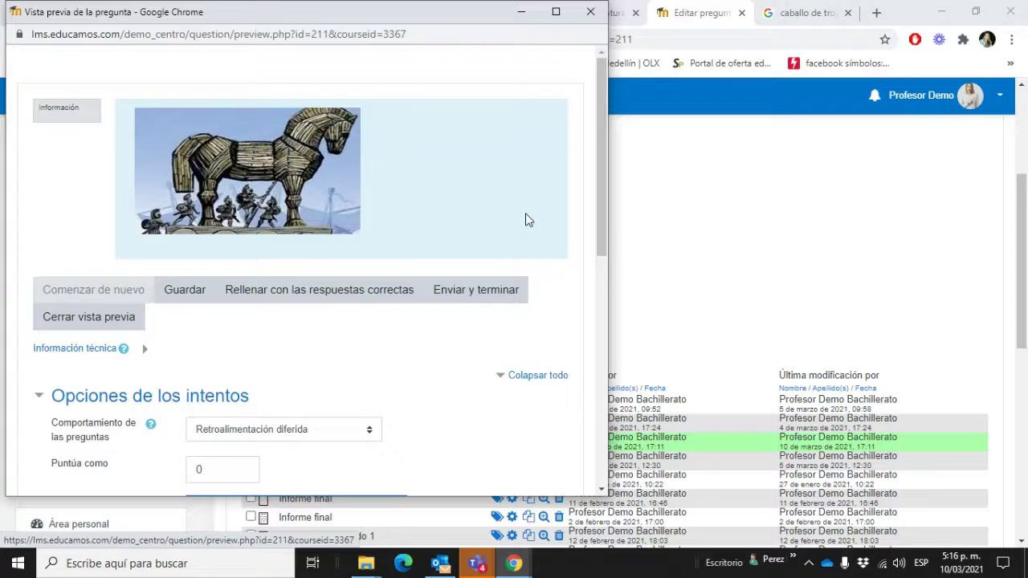
click(591, 13)
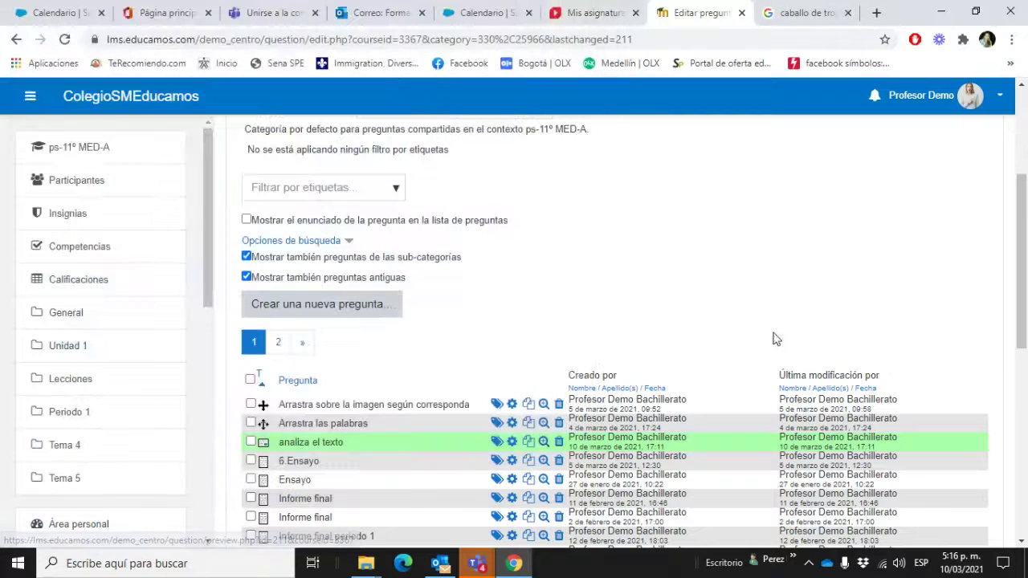
Step: Return to the ps-11º MED-A course page via the breadcrumb link
scroll(865, 305, up, 3)
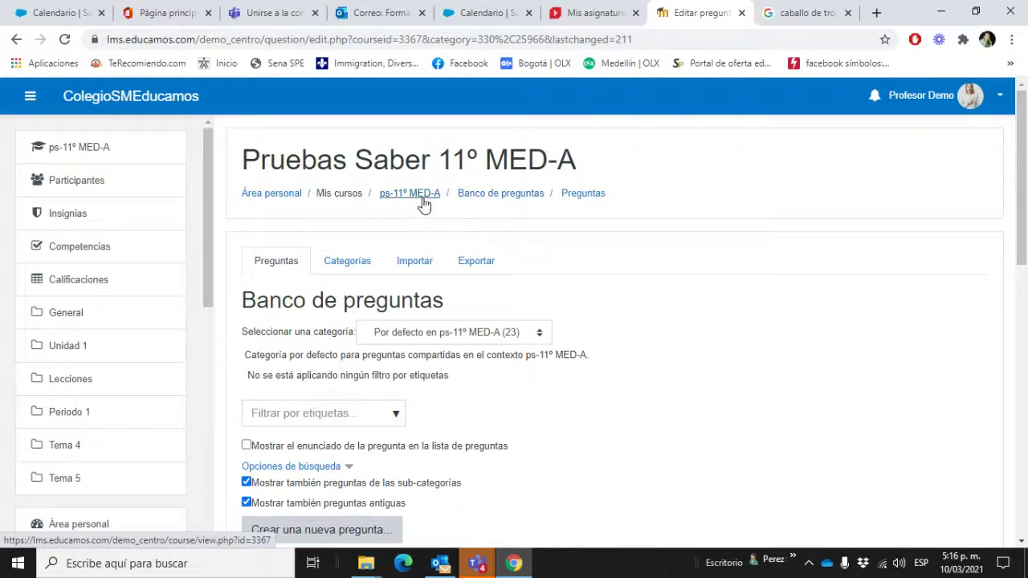
click(386, 201)
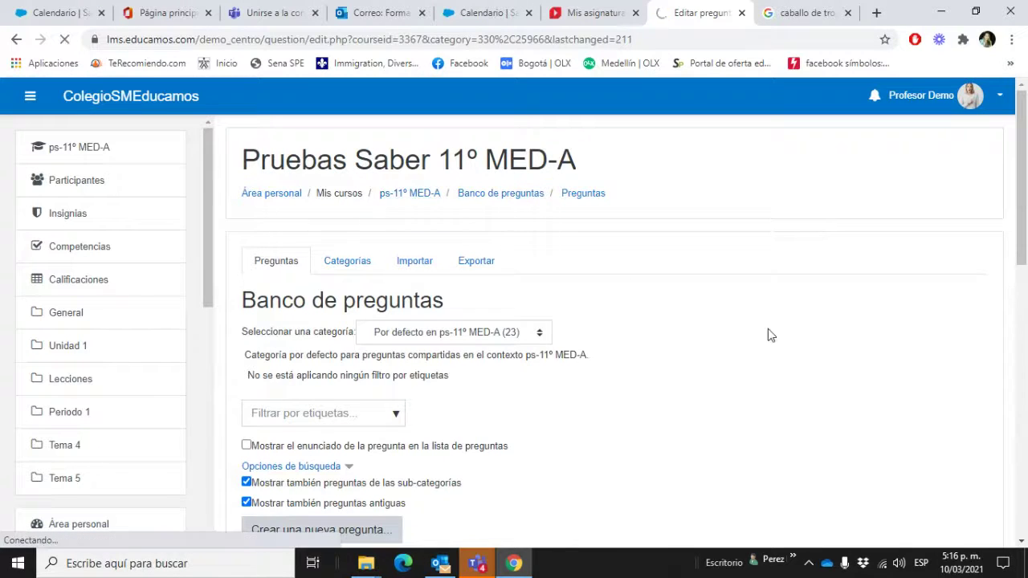